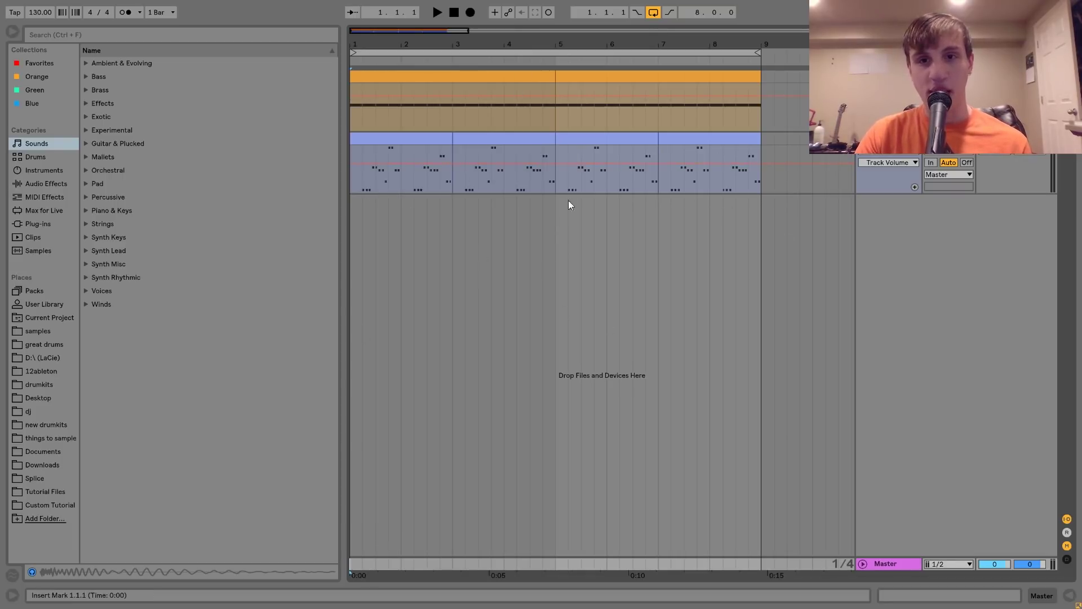
Step: Show the device view and play the arrangement with the Serum track's device chain on display
key(ctrl+alt+l)
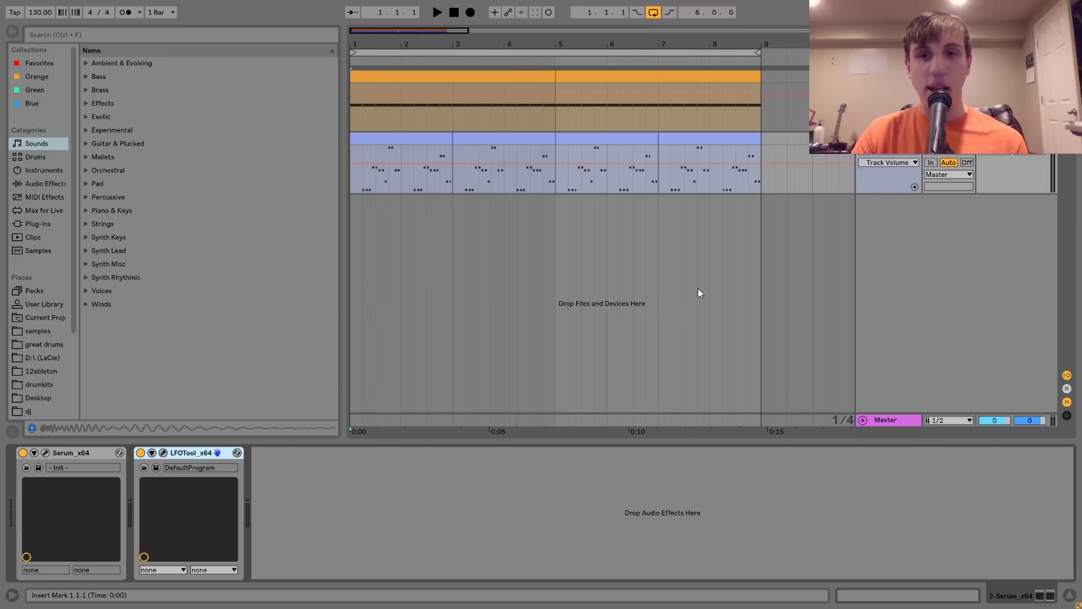
click(875, 419)
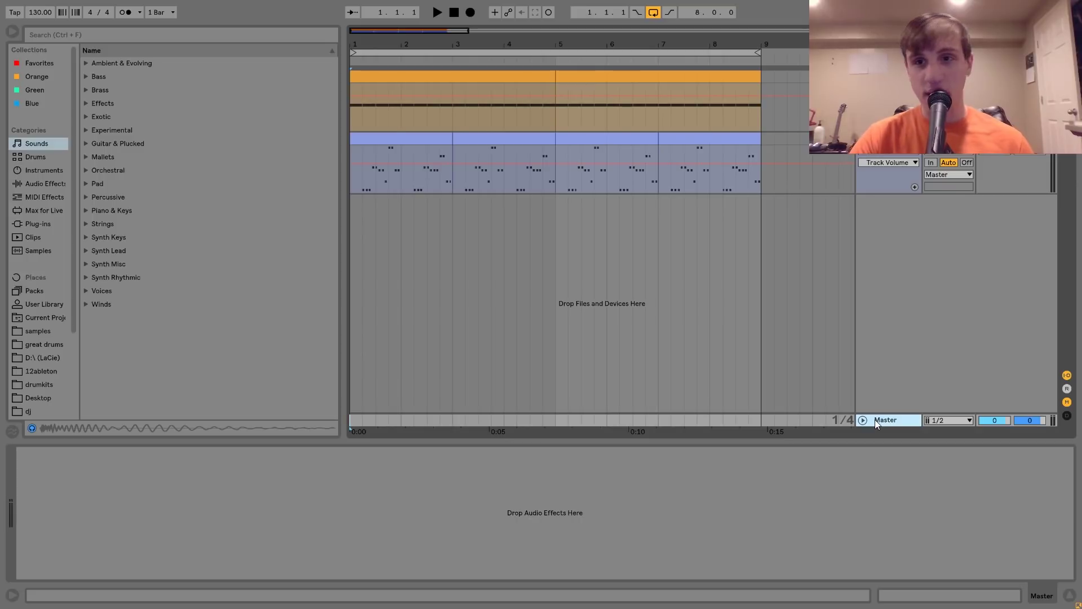
click(889, 138)
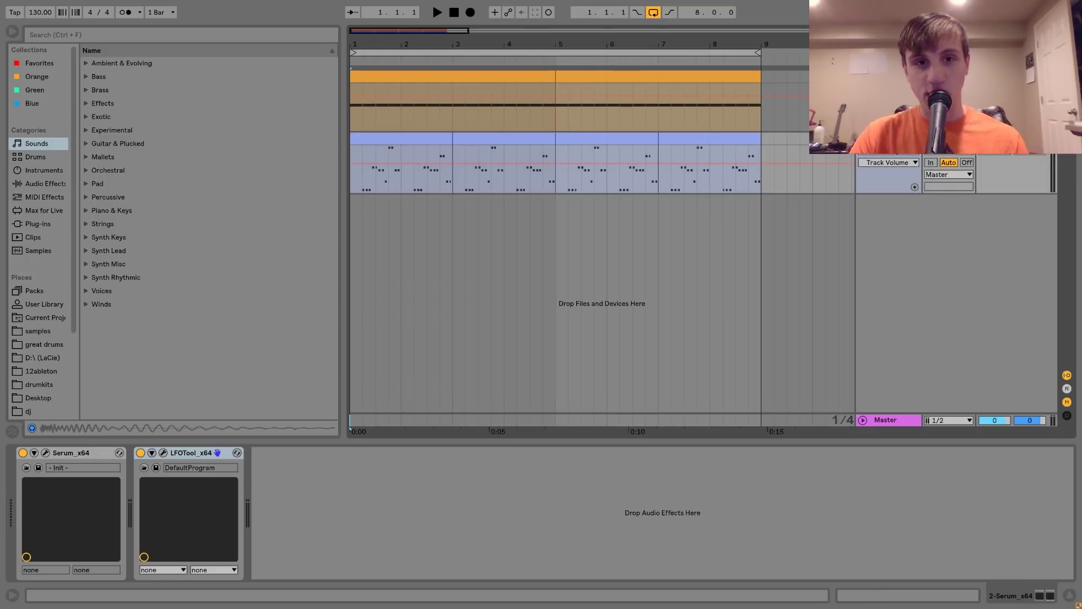
key(space)
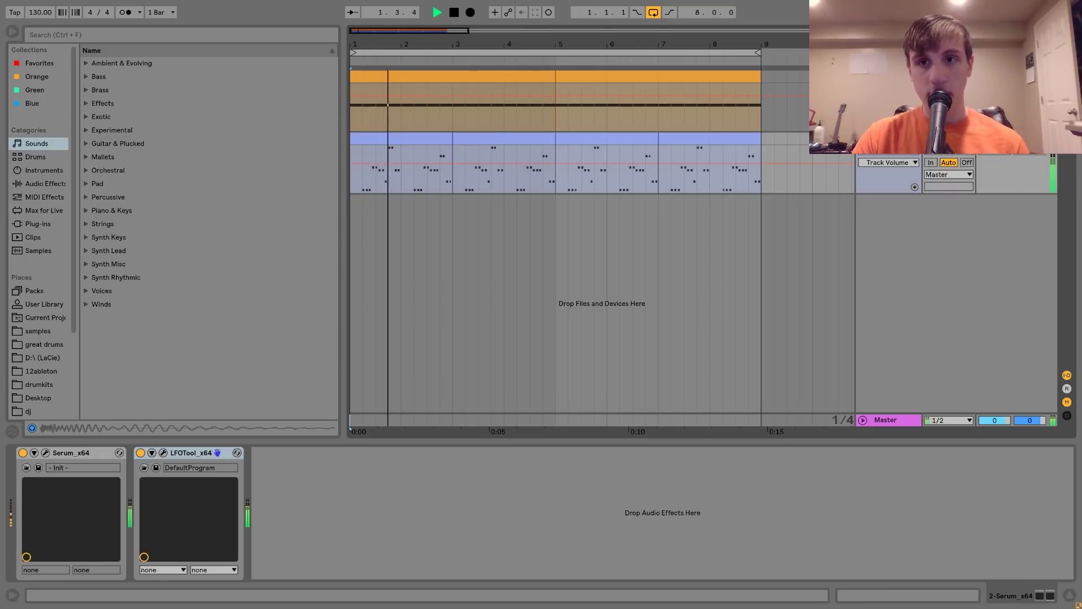
Step: Play the arrangement while examining the kick track's effect chain from the Audio Effect Rack through to Drum Buss
click(889, 77)
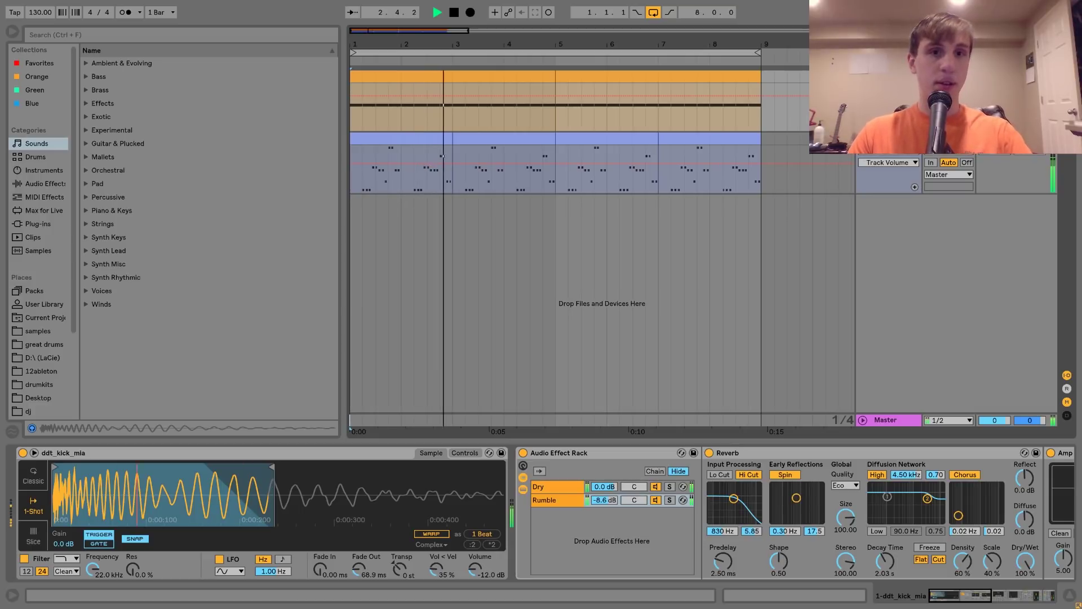
key(space)
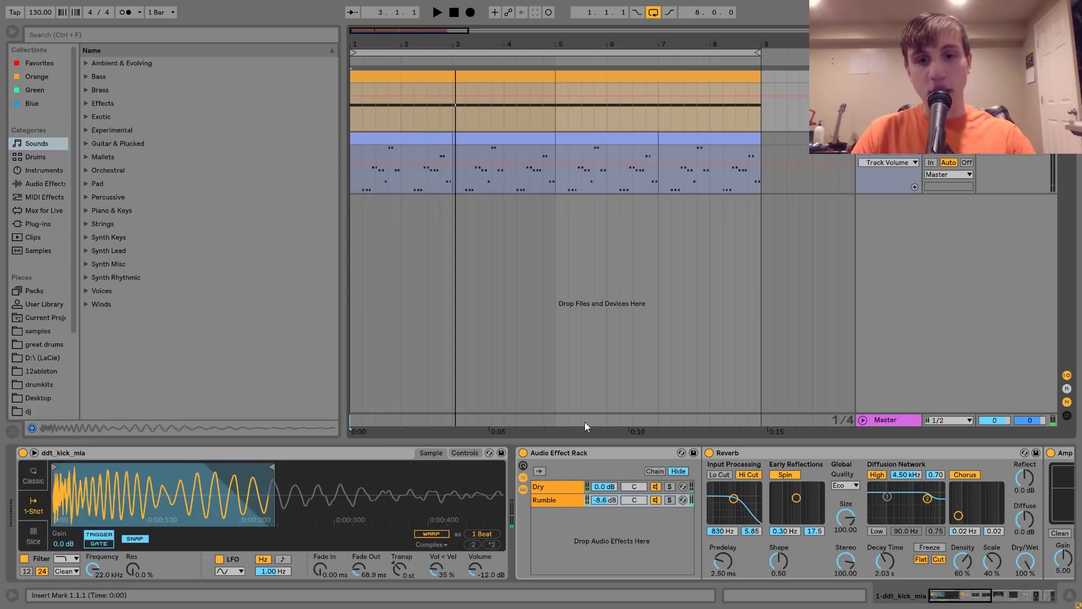
key(space)
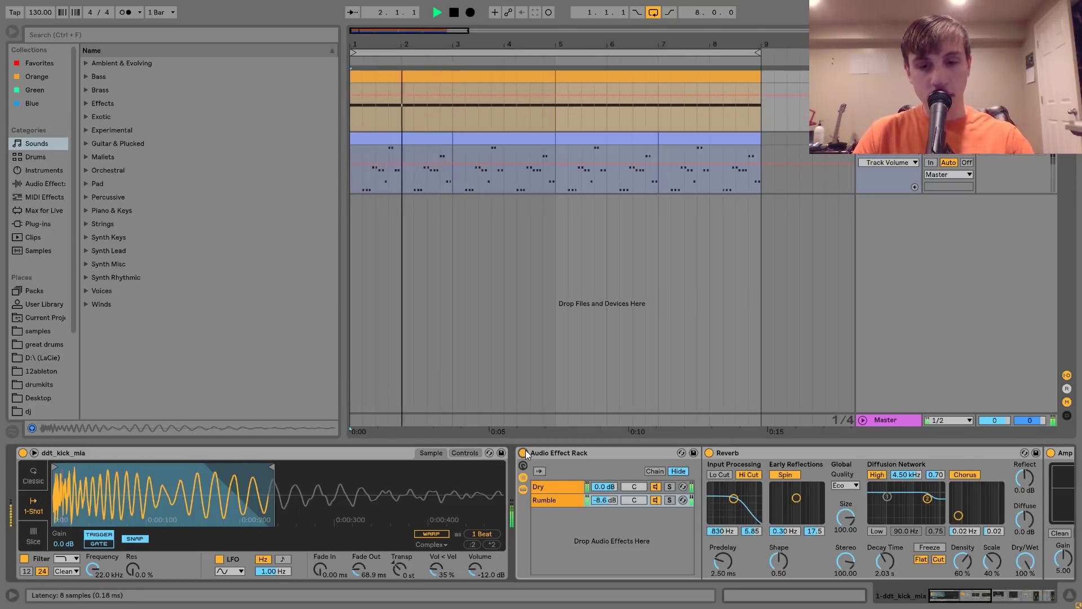
scroll(525, 451, right, 10)
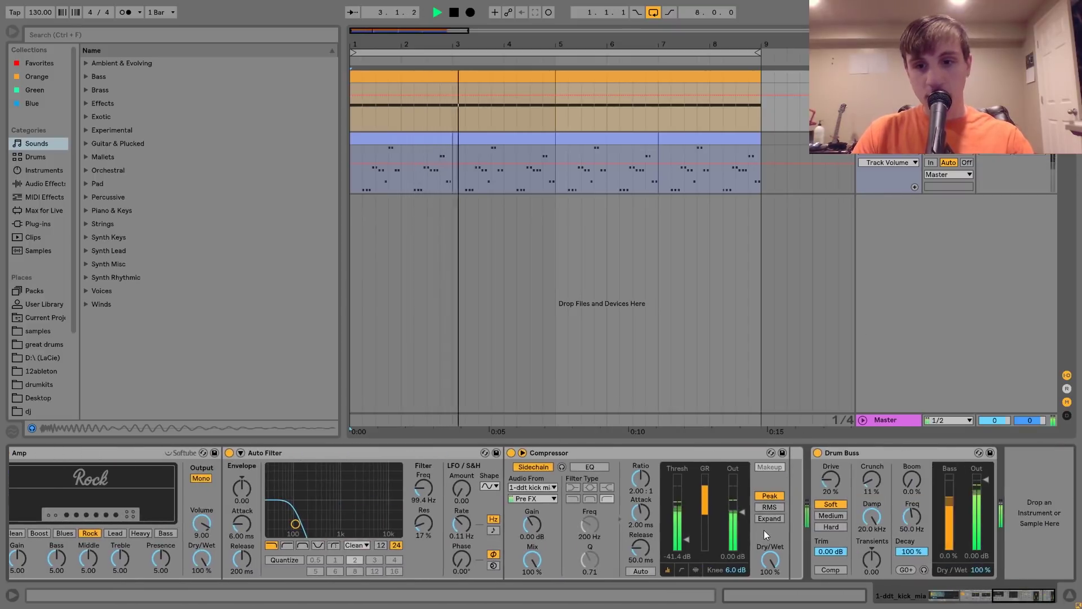
key(space)
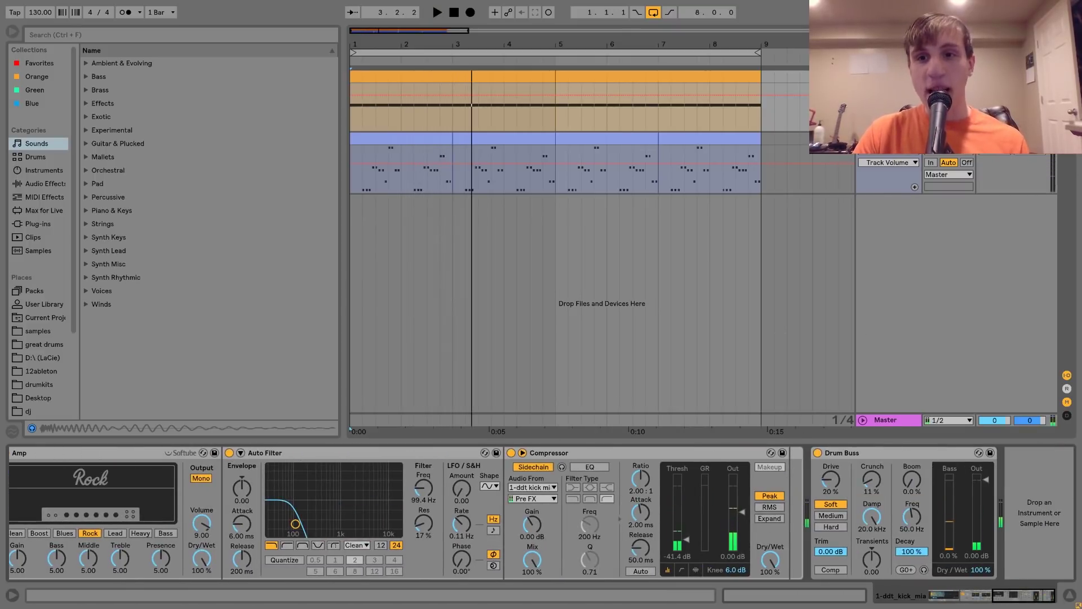
Step: Briefly play the Serum track, and load the LD - Saw Of Life preset from Evolution Of Sound Paradox in its synth
click(889, 138)
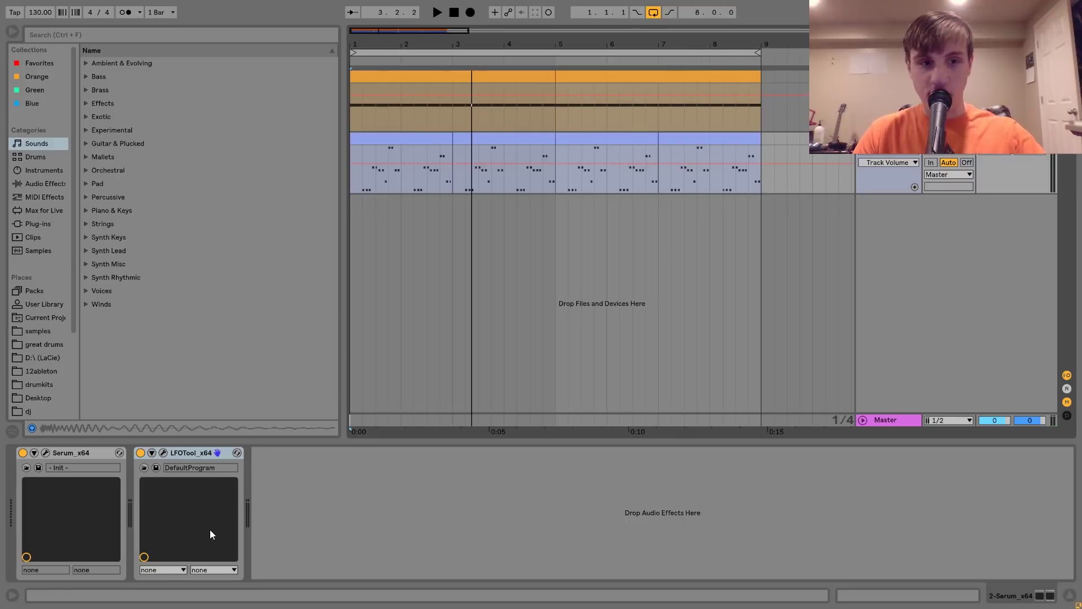
key(space)
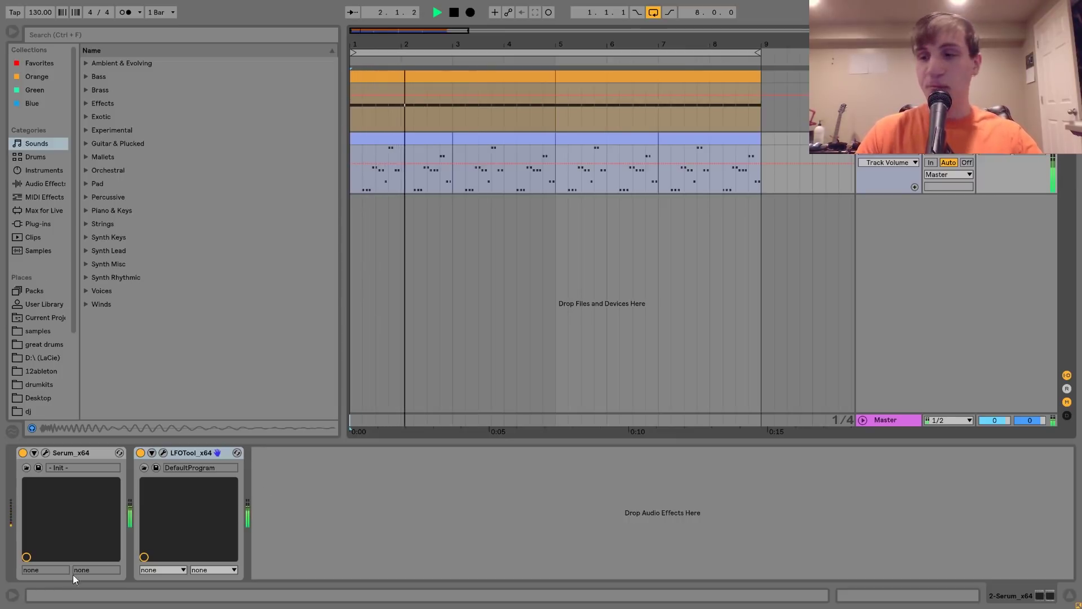
key(space)
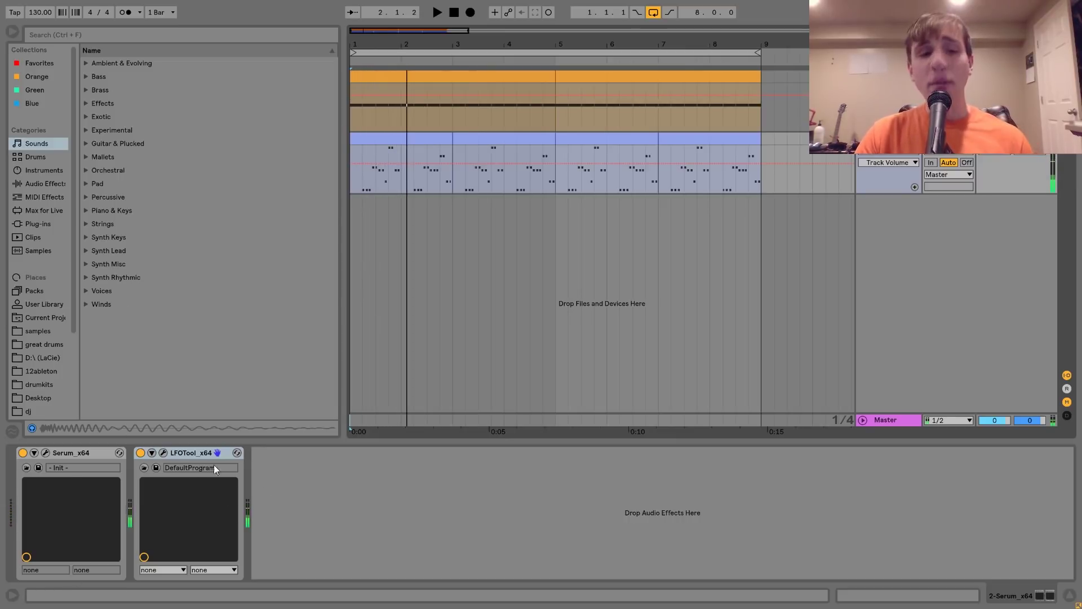
click(45, 453)
click(463, 60)
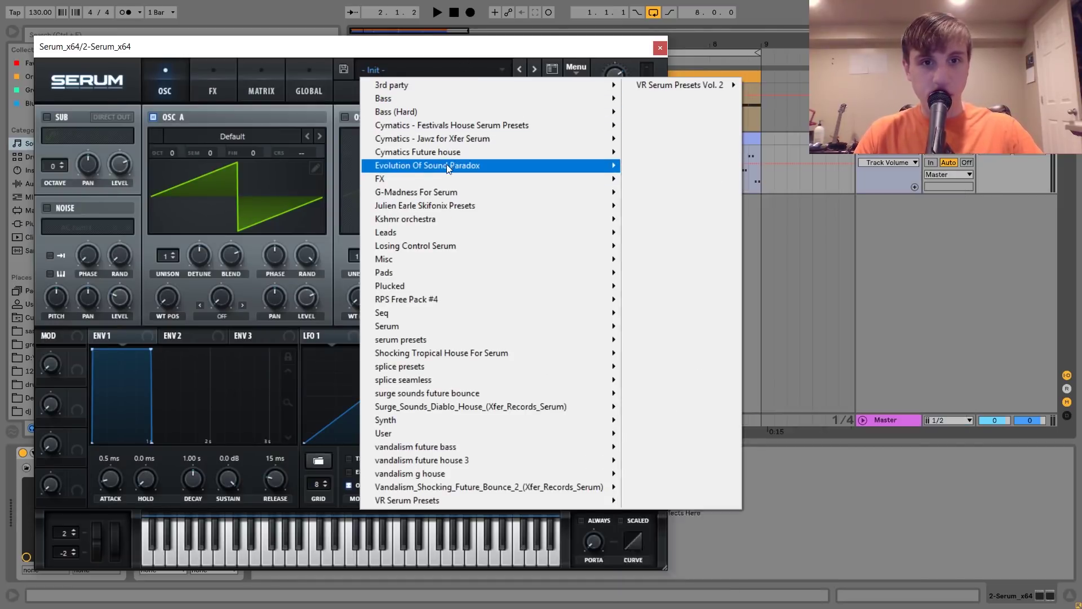
mouse_move(446, 165)
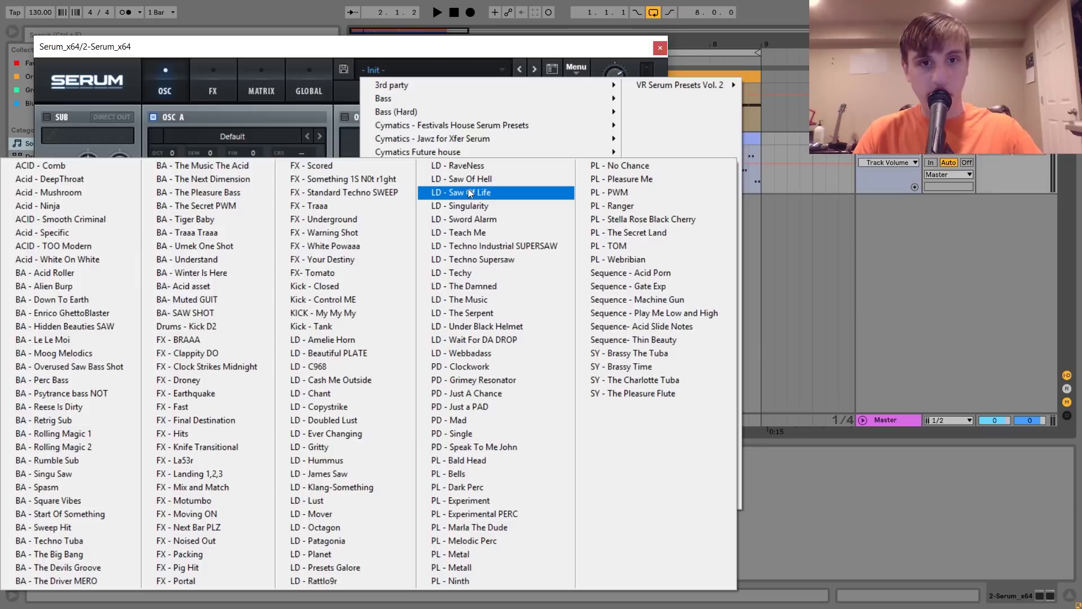
click(465, 191)
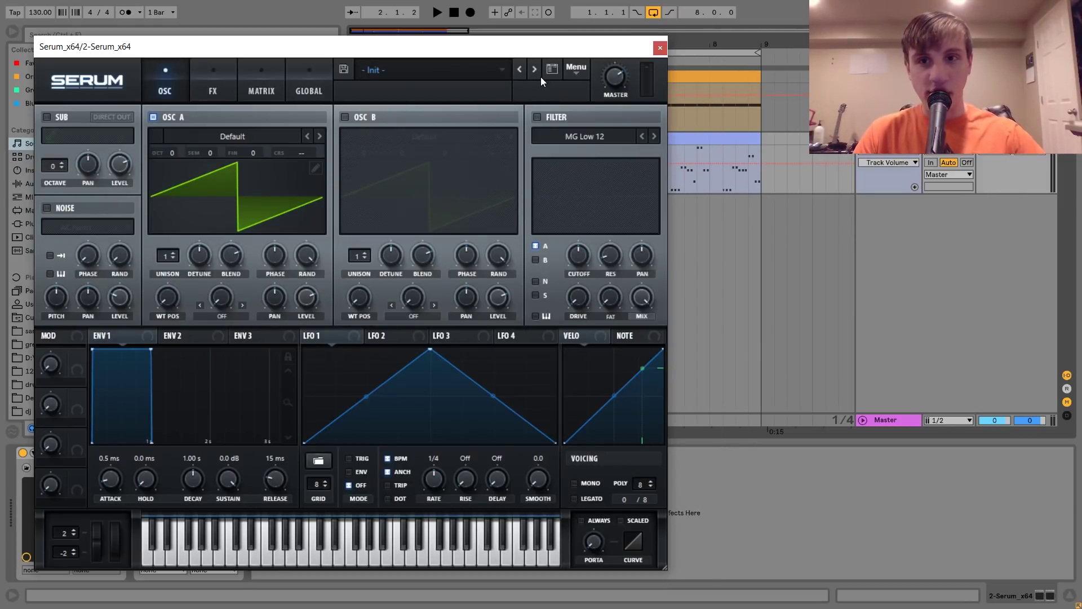
Step: Audition the LD - Singularity preset during playback with its filter cutoff raised
key(space)
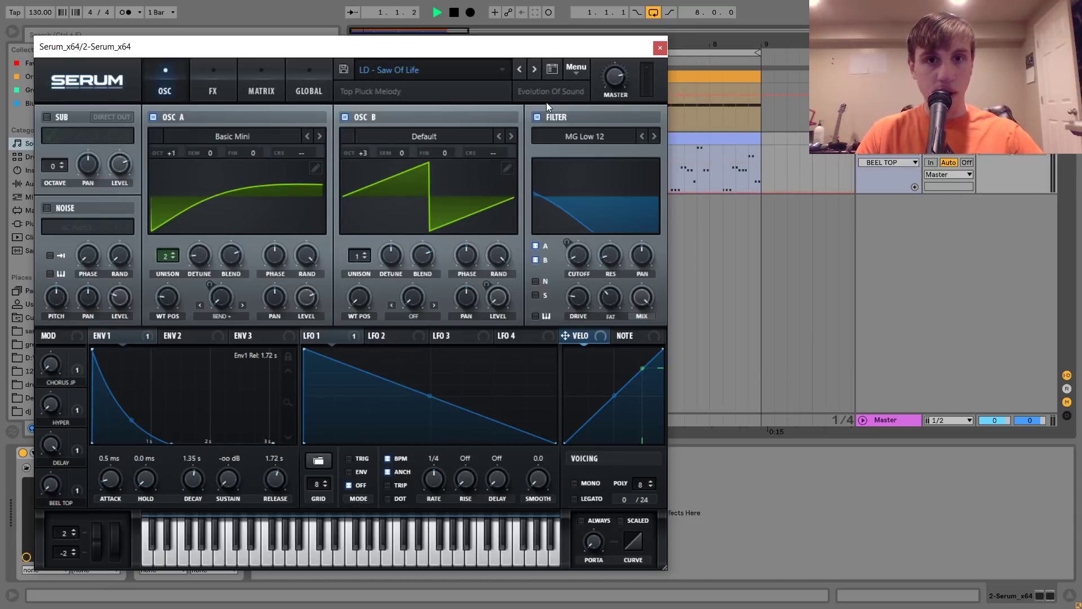
click(534, 69)
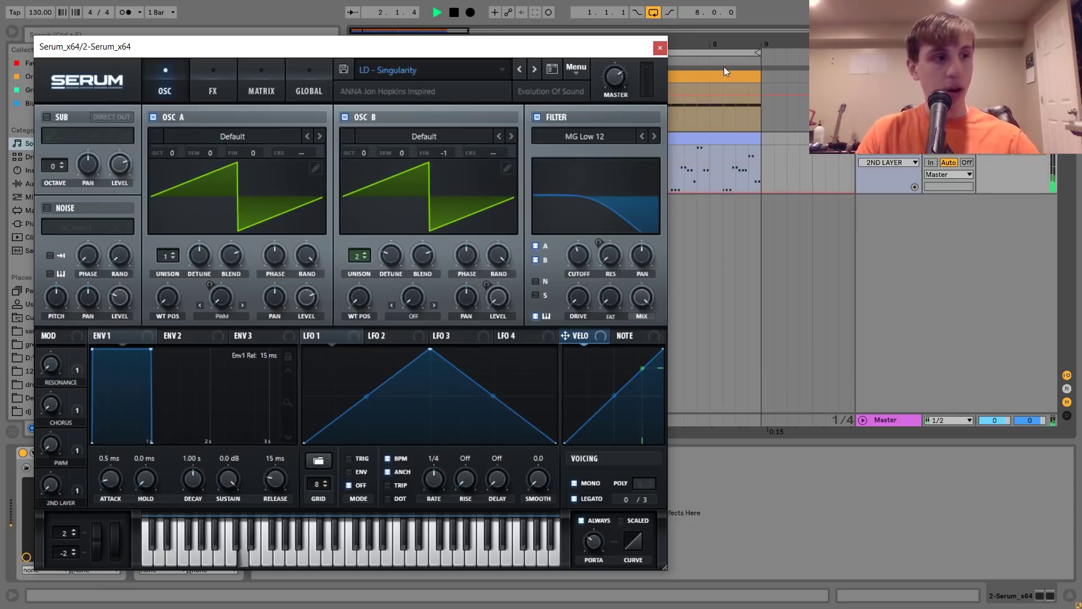
click(1003, 156)
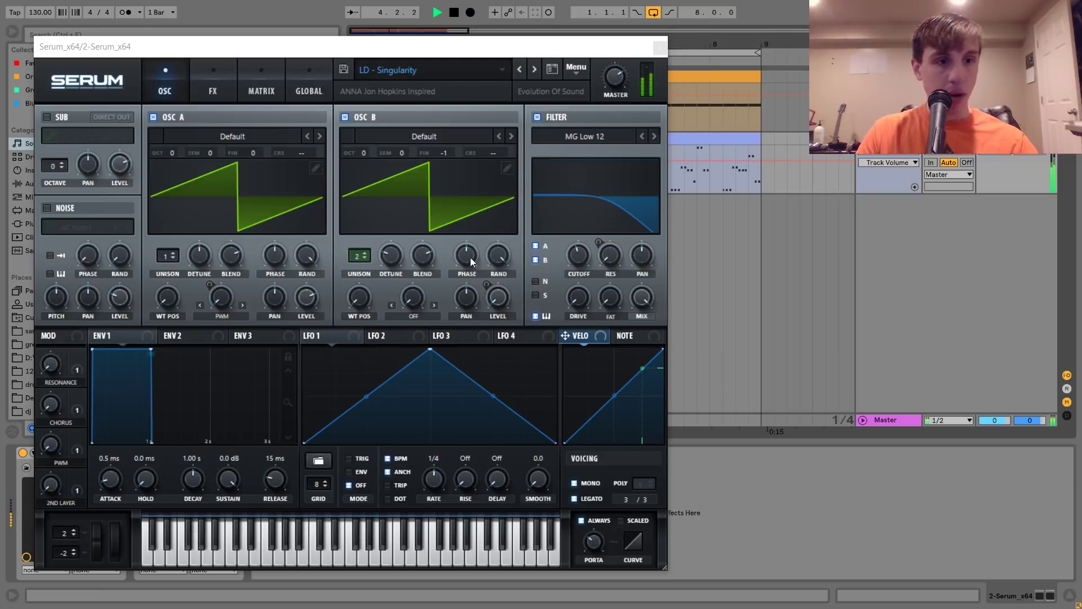
drag(586, 254, 596, 199)
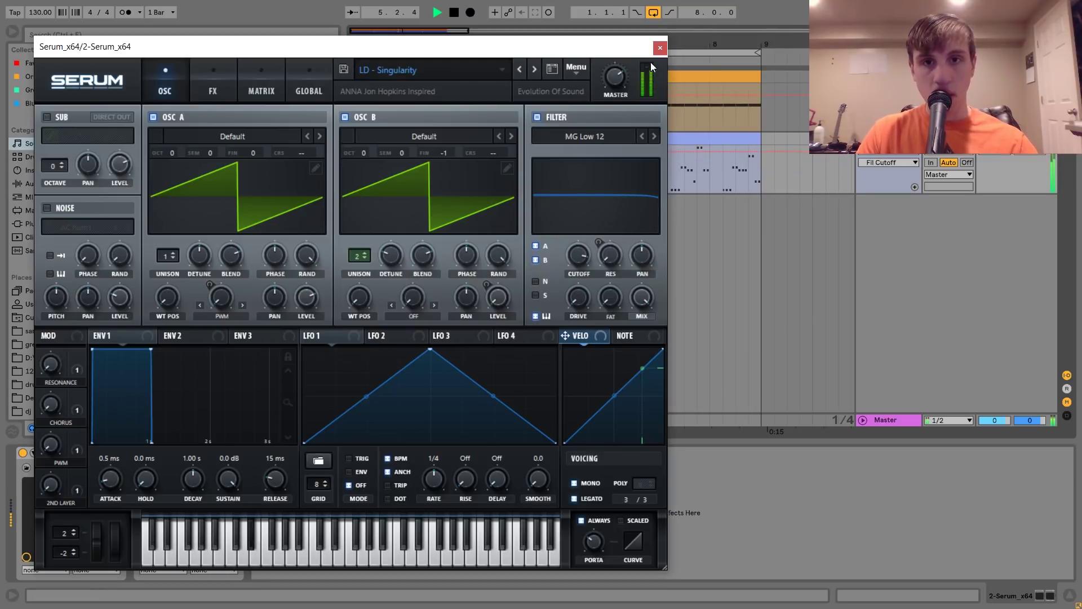
Step: Step forward through the presets to LD - Techno Industrial SUPERSAW and close the Serum window
click(535, 68)
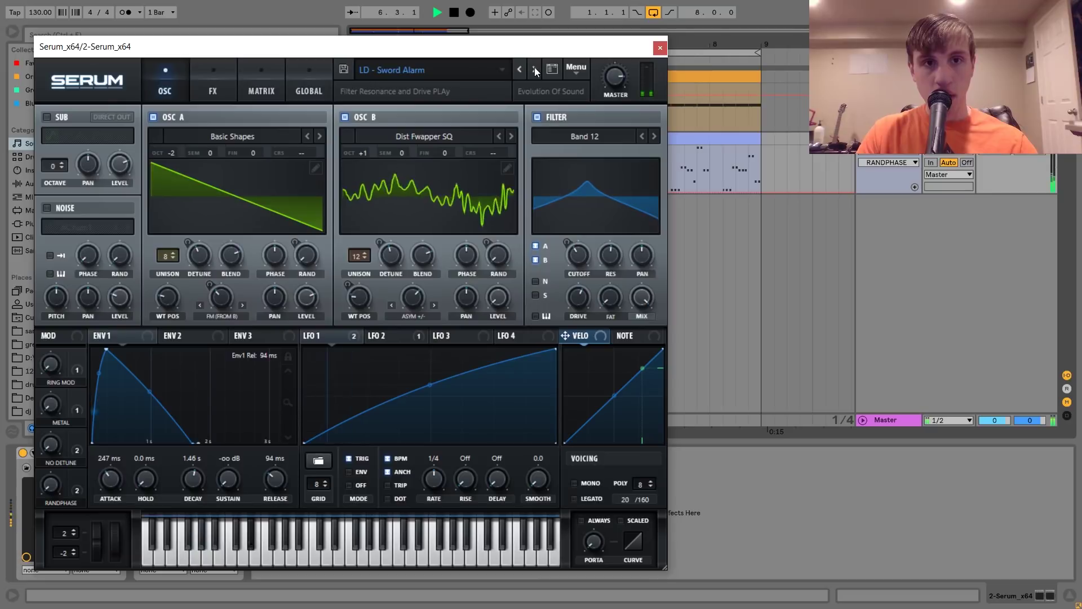
click(535, 68)
click(534, 68)
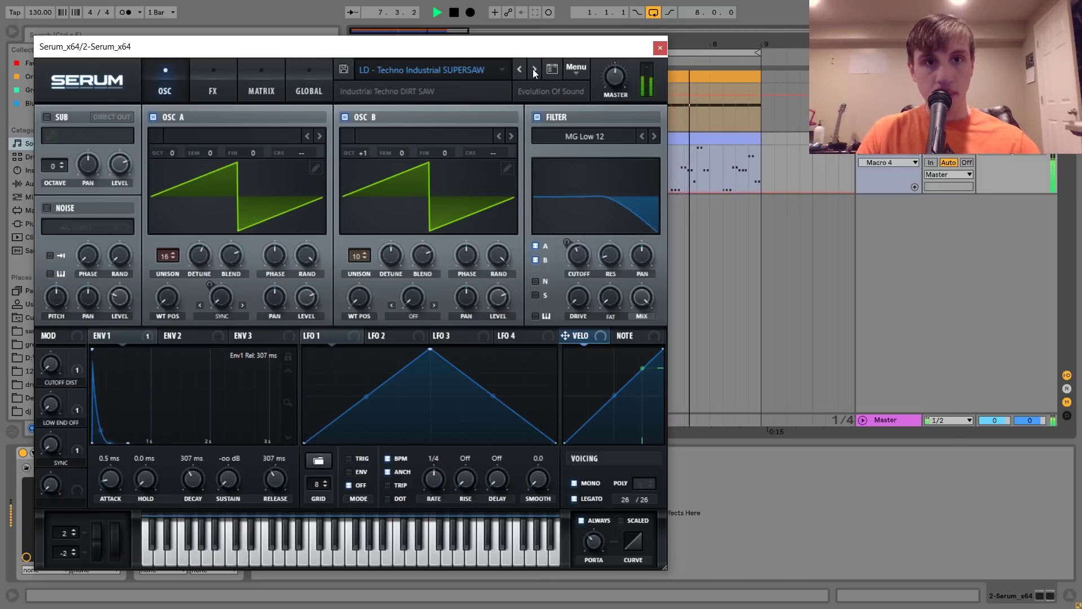
click(660, 47)
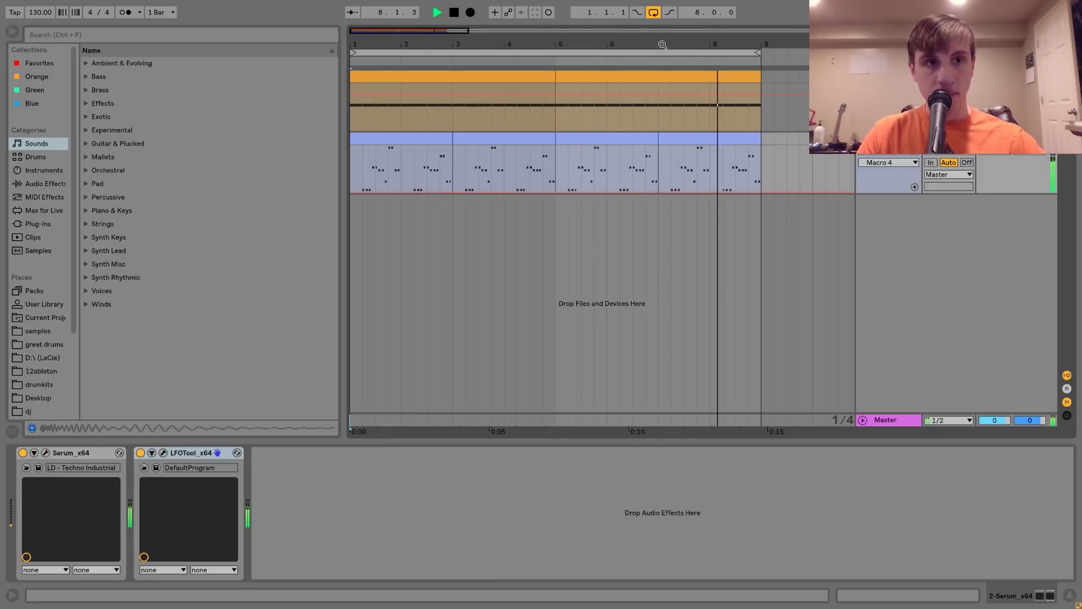
Step: Add the + 12 preset of the Pitch MIDI effect to the Serum track
click(44, 197)
click(86, 116)
click(105, 133)
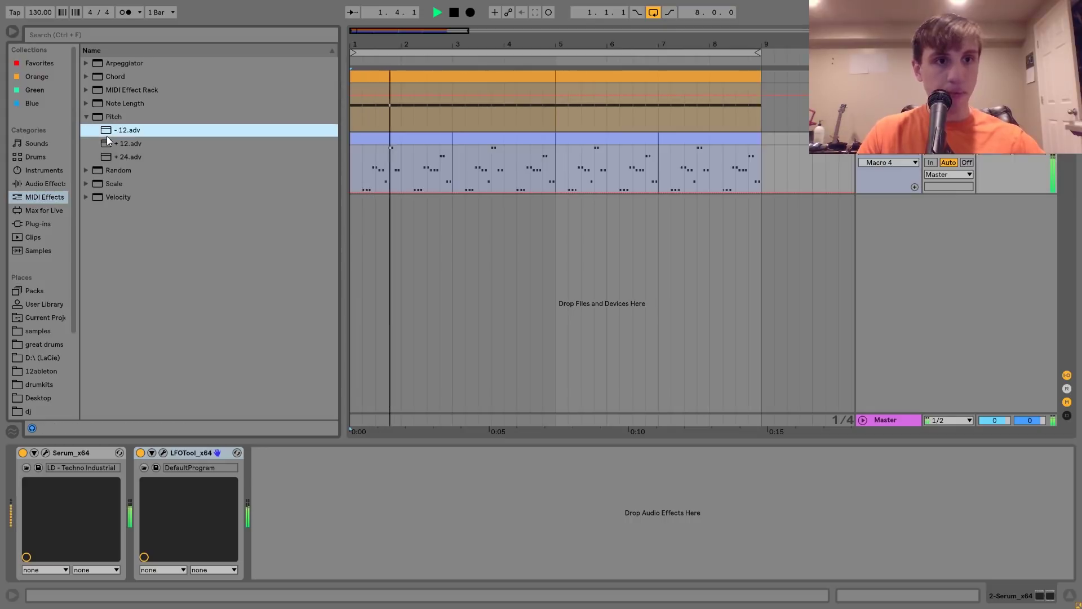
click(109, 143)
double_click(109, 143)
Step: Raise Serum's CUTOFF DIST macro, adjust the filter cutoff by ear, and fine-tune the Serum track's volume before stopping playback
click(114, 450)
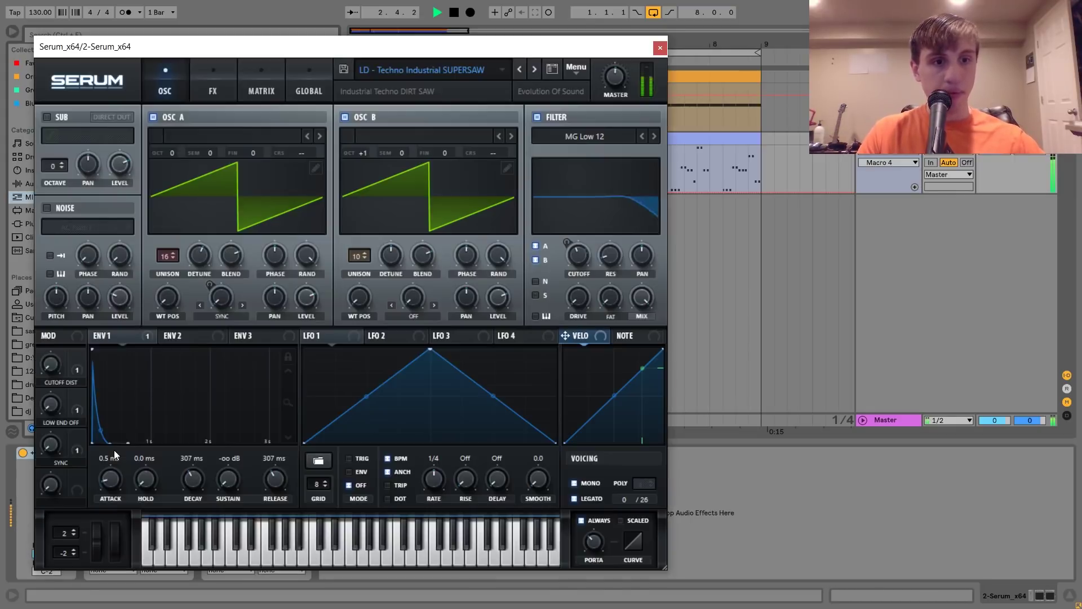
drag(53, 368, 93, 208)
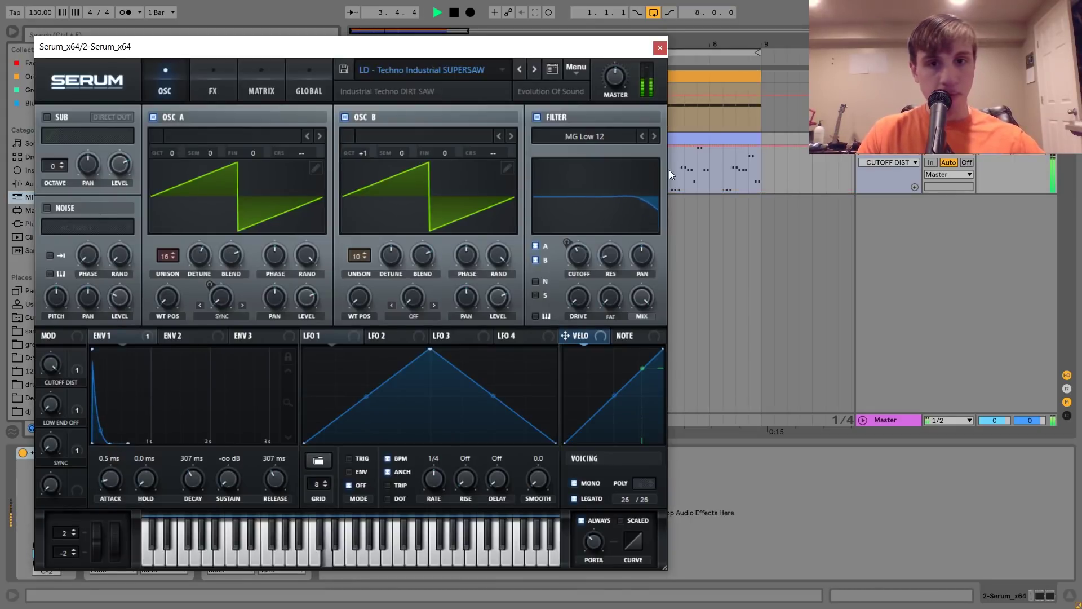
drag(580, 254, 588, 197)
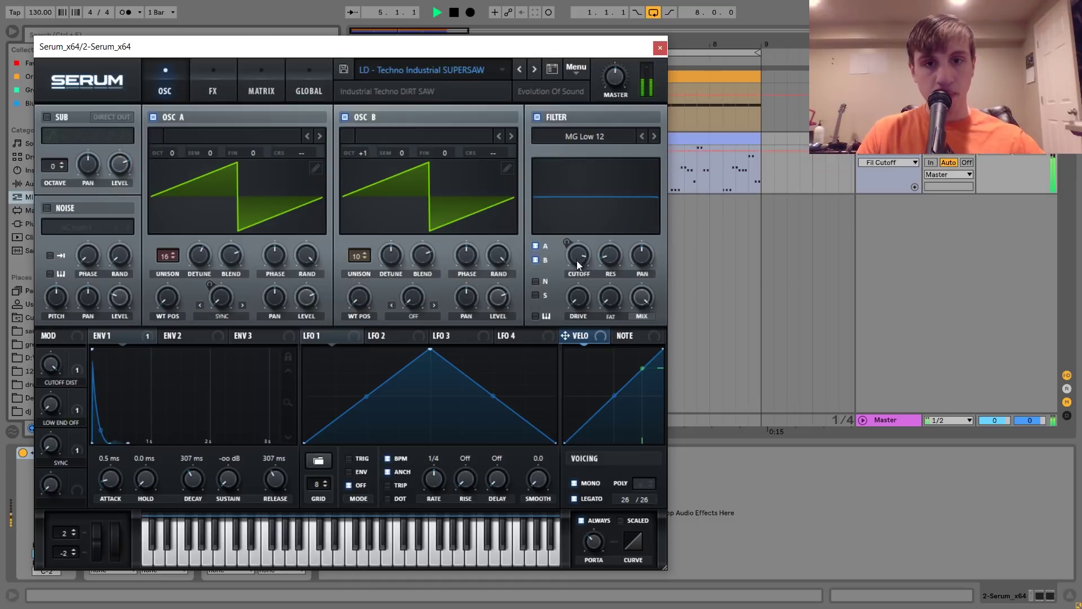
mouse_move(577, 260)
mouse_down()
mouse_move(583, 345)
mouse_move(577, 253)
mouse_move(577, 266)
mouse_up()
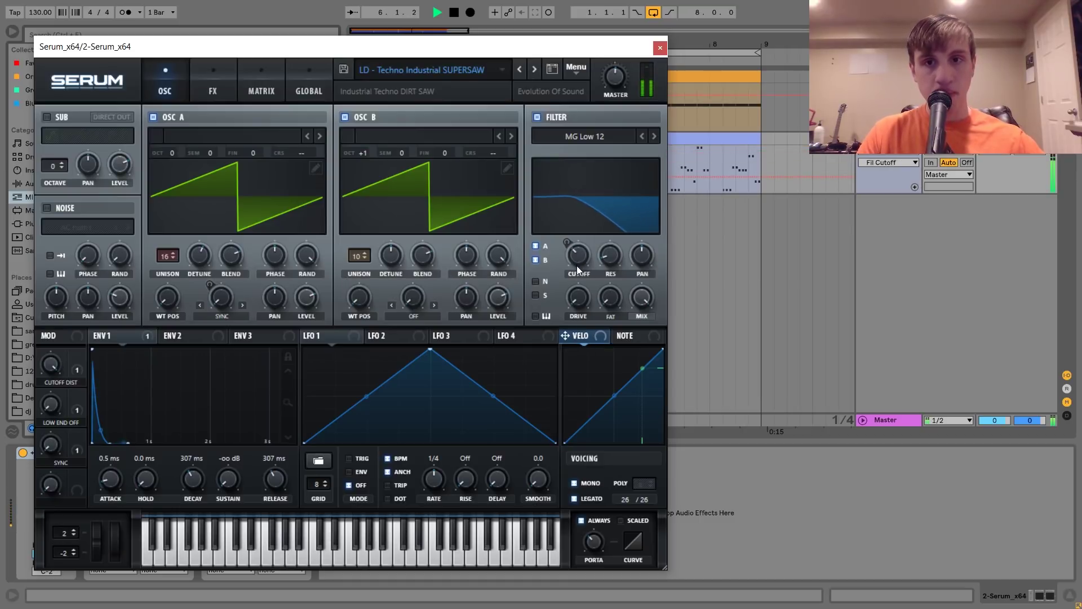
click(660, 48)
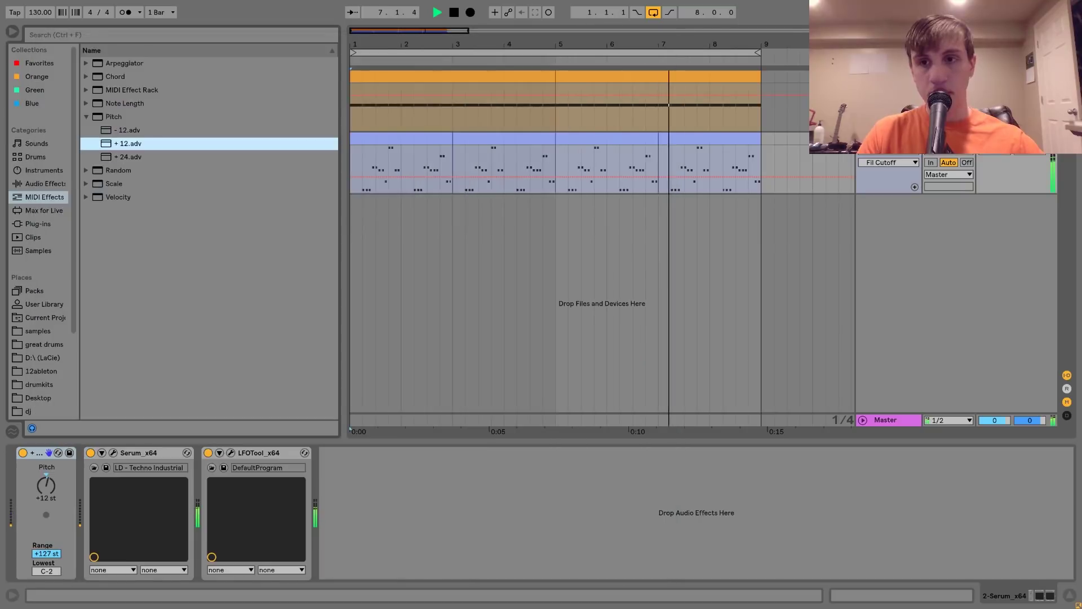
drag(1000, 151, 1000, 155)
key(space)
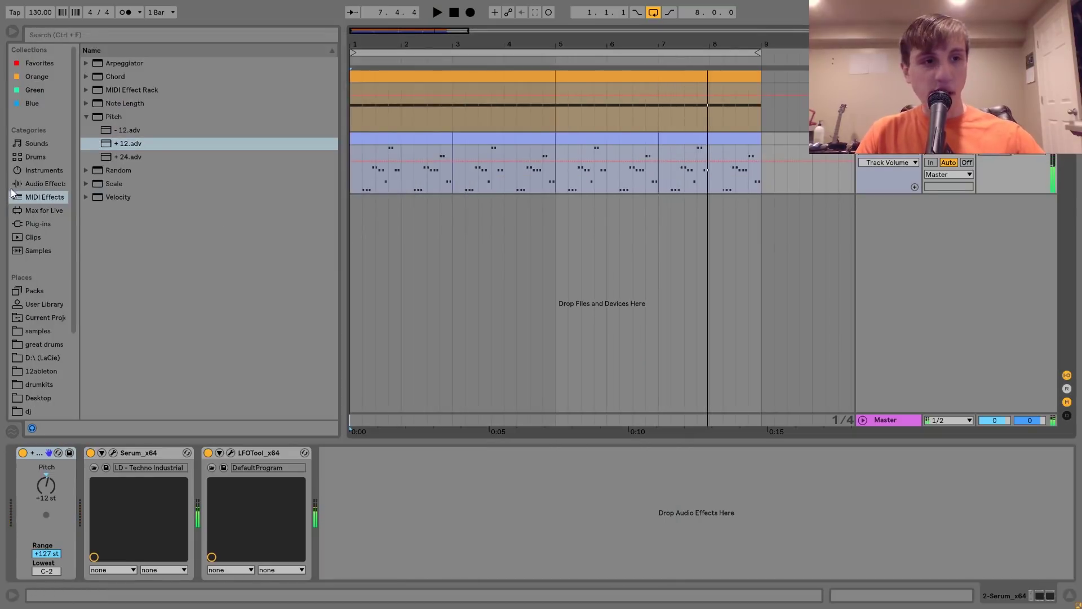
Step: Add an EQ Eight to the end of the Serum track's chain and set band 1 to a low-cut filter
click(44, 183)
double_click(116, 224)
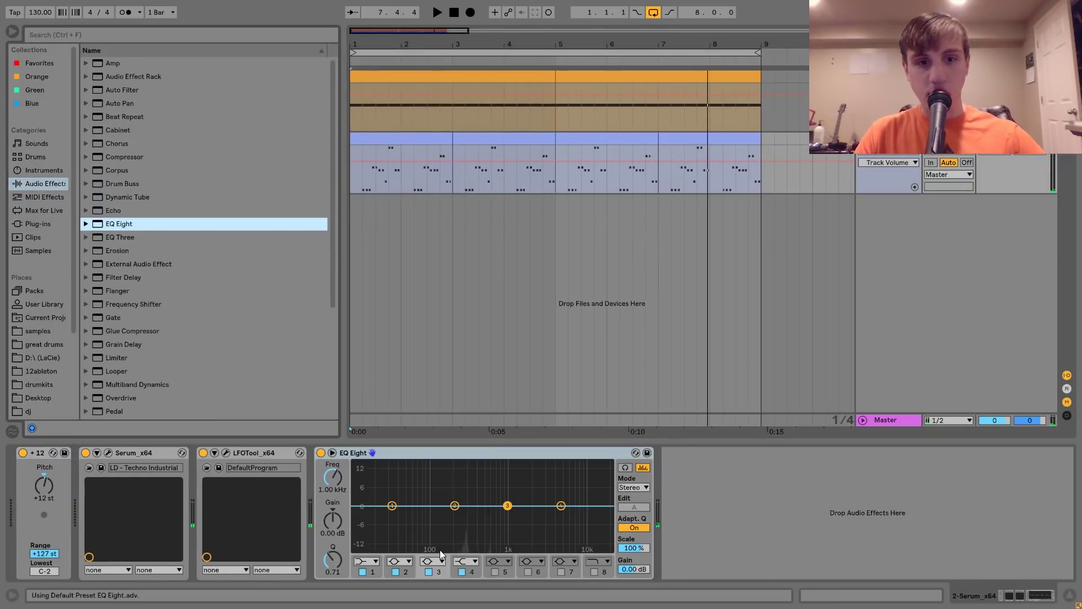
click(365, 565)
click(361, 488)
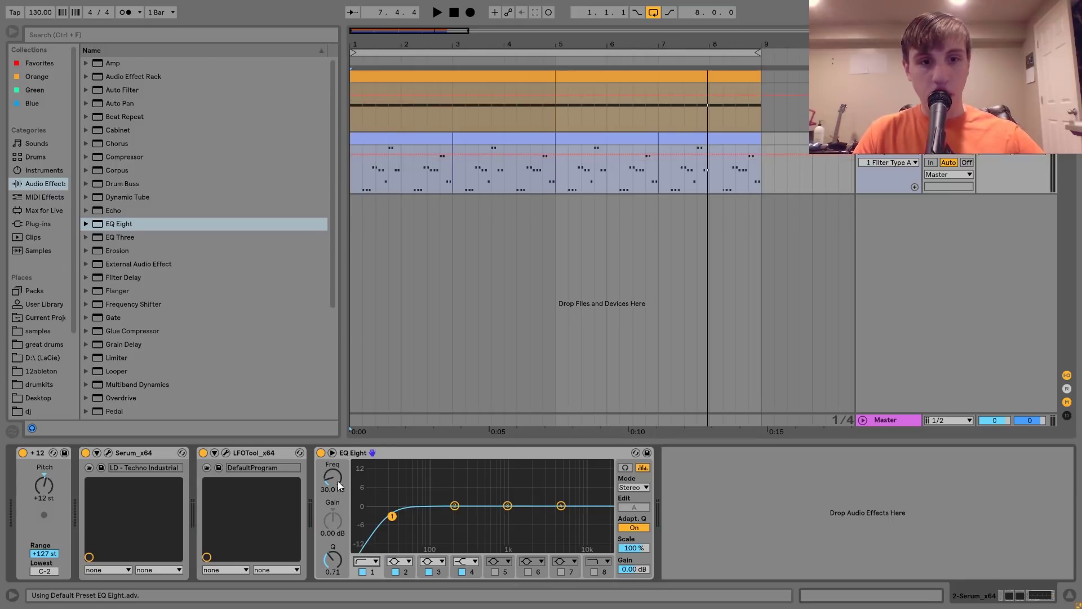
Step: Set the EQ Eight low-cut frequency to about 147 Hz while the arrangement plays
drag(392, 515, 411, 516)
key(space)
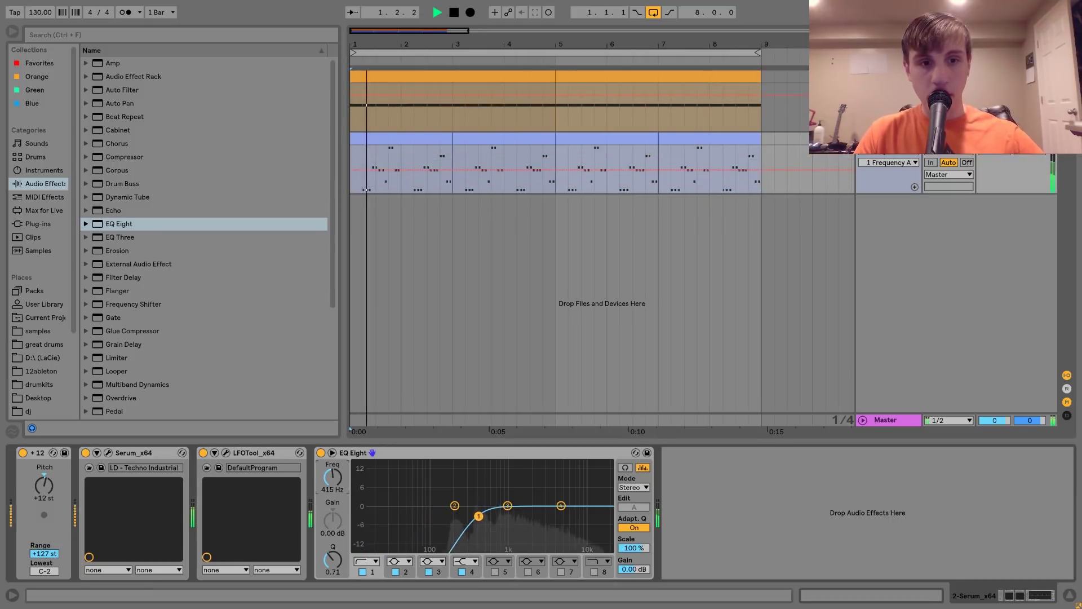
drag(468, 515, 444, 516)
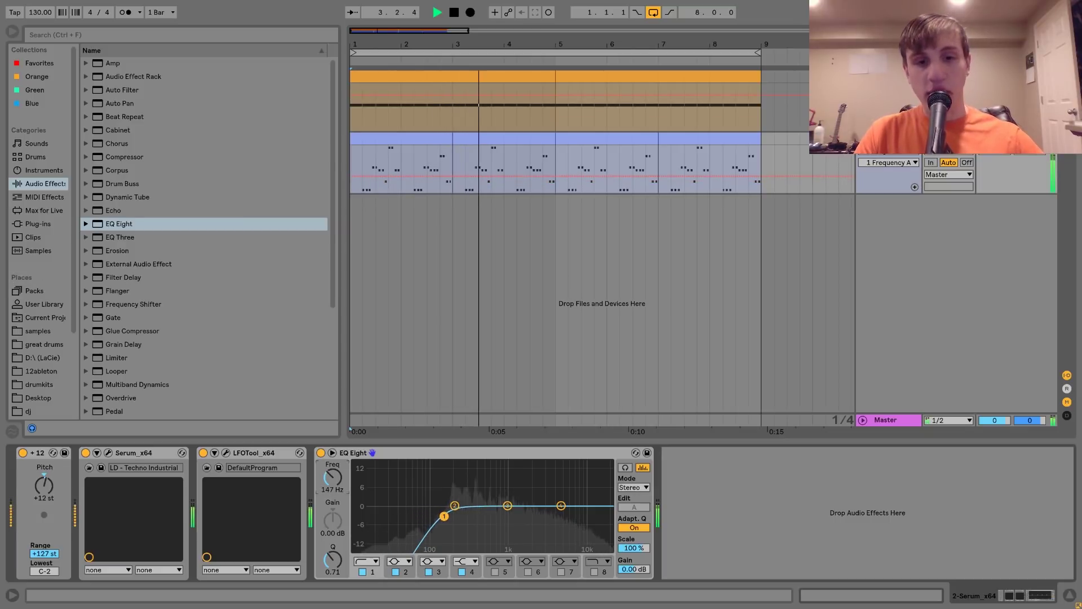
Step: Turn off Serum's built-in reverb and remove it from the synth's effects rack
click(107, 452)
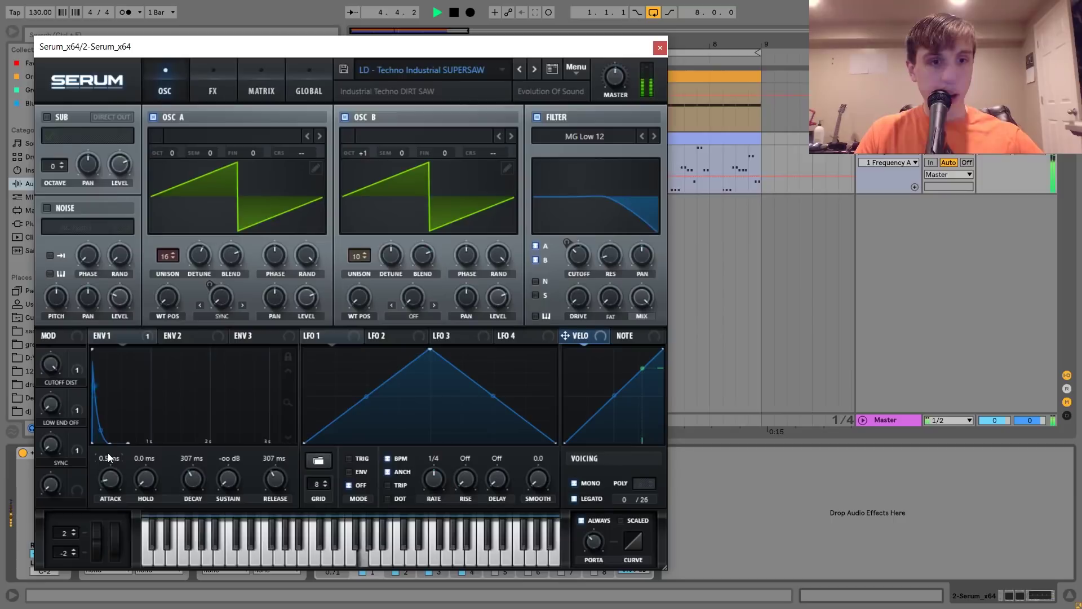
click(219, 86)
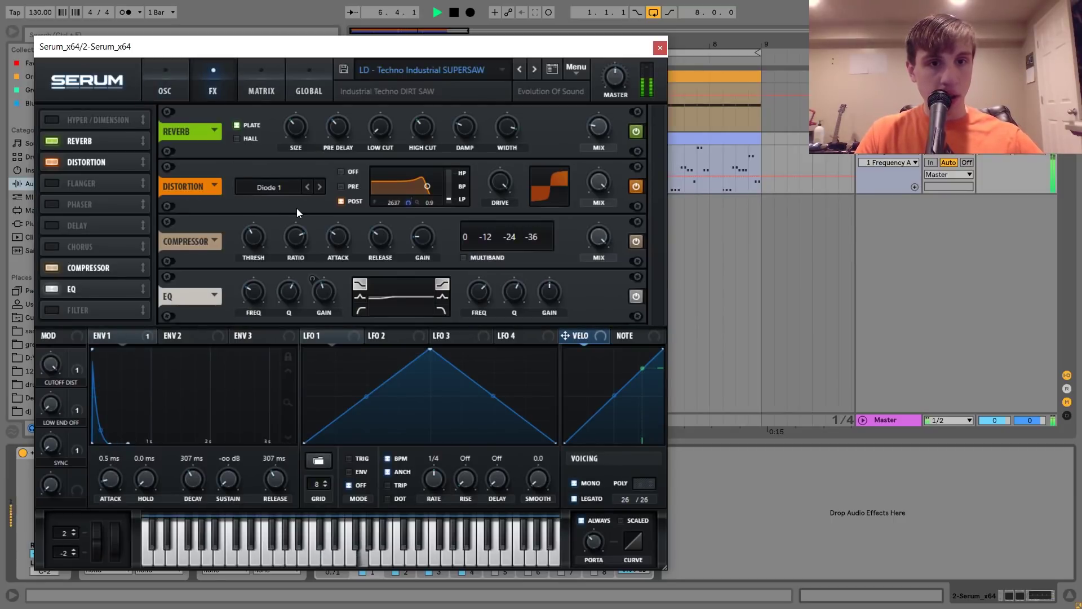
key(space)
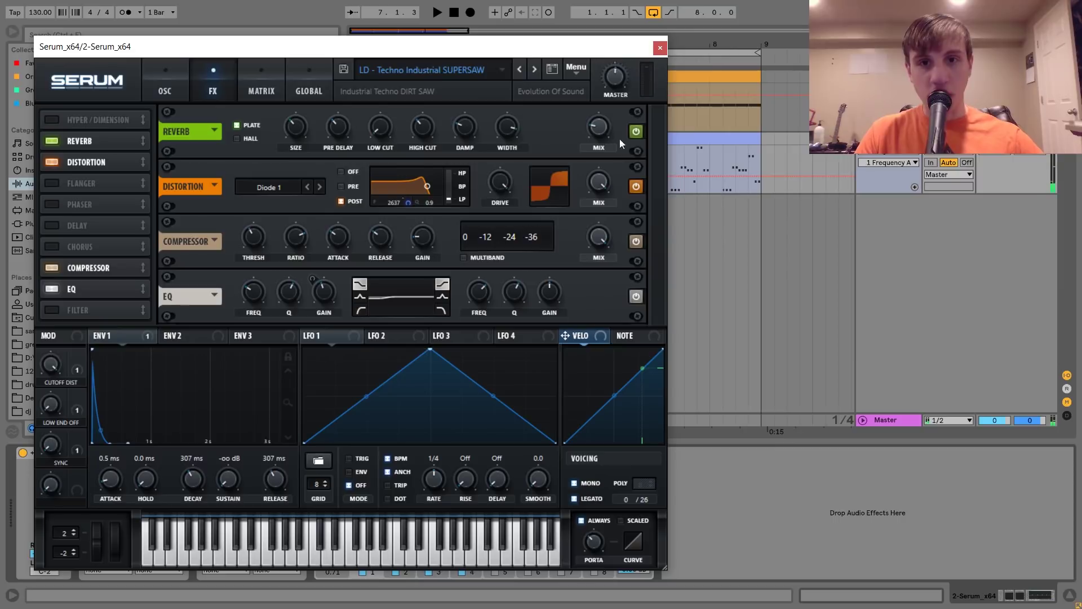
click(637, 132)
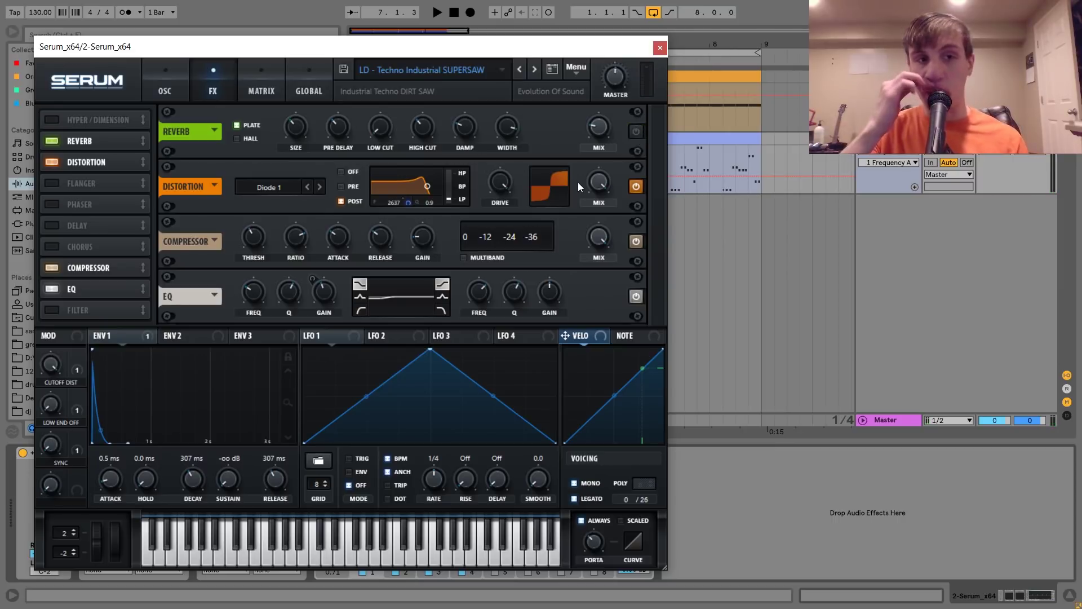
click(57, 141)
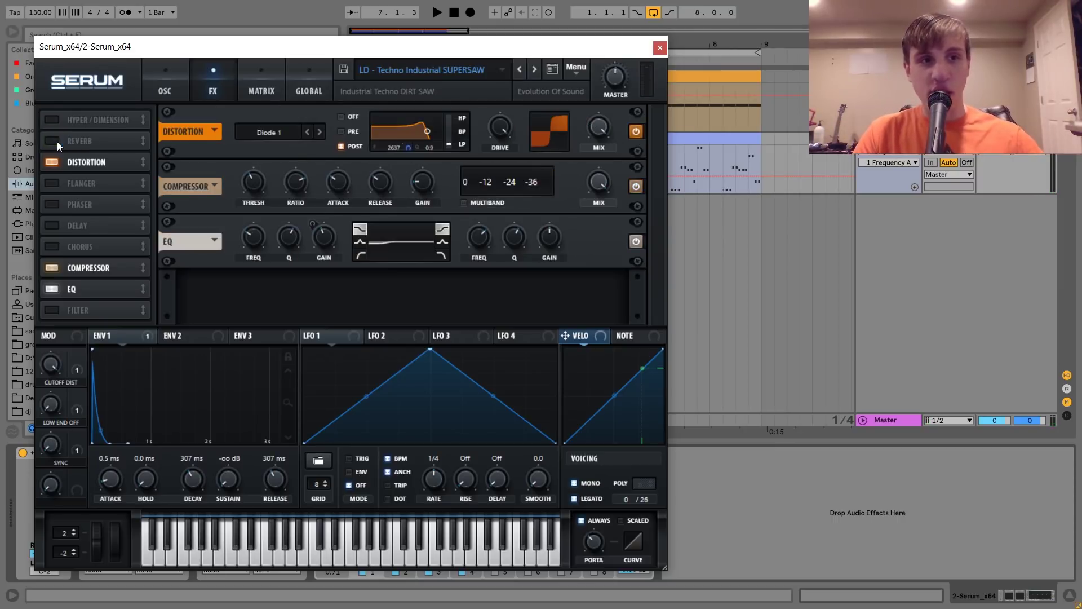
click(661, 48)
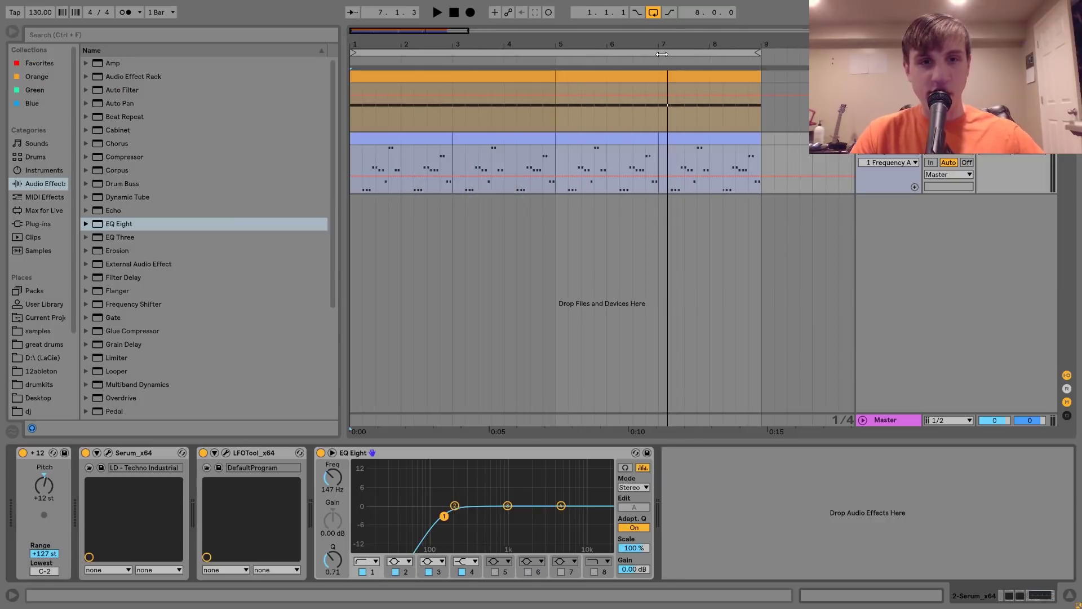
Step: Insert the ValhallaRoom reverb between Serum and LFOTool and set its mix to about 22.6 %
click(36, 222)
scroll(134, 269, down, 10)
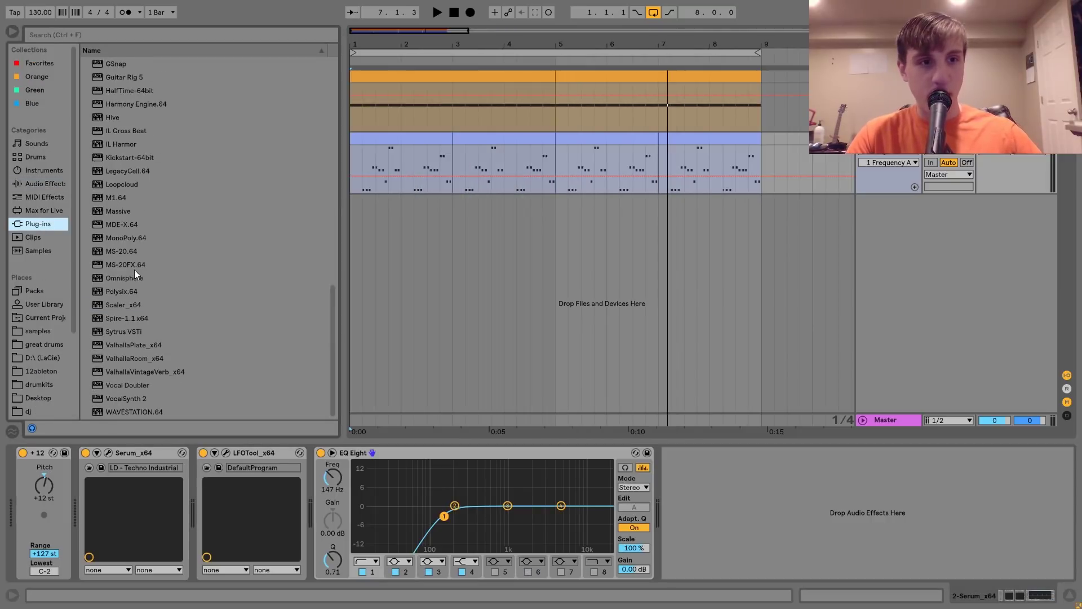
drag(143, 358, 215, 489)
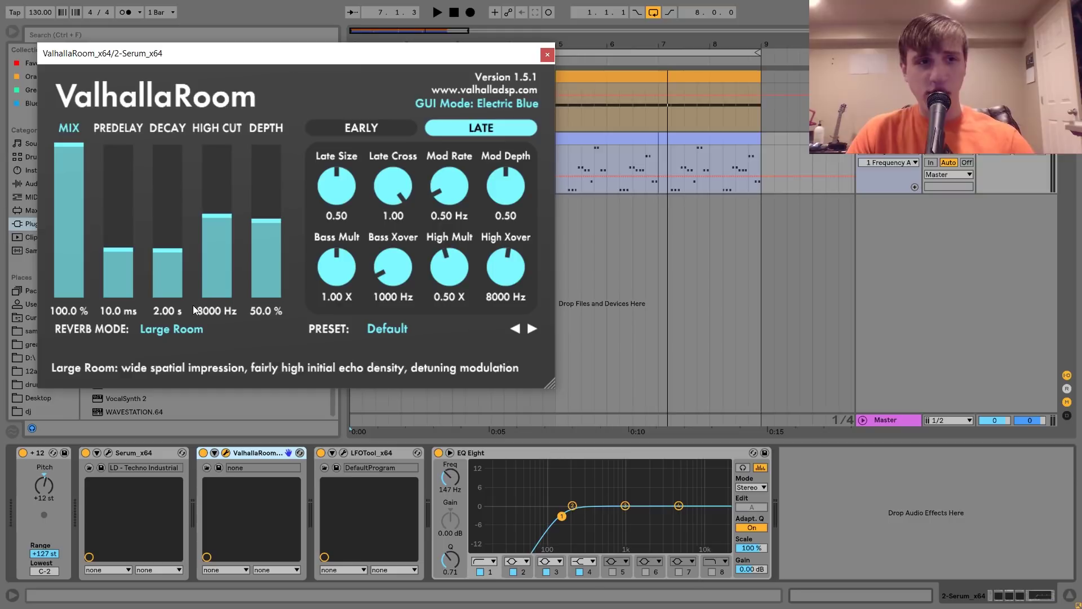
drag(62, 242, 71, 262)
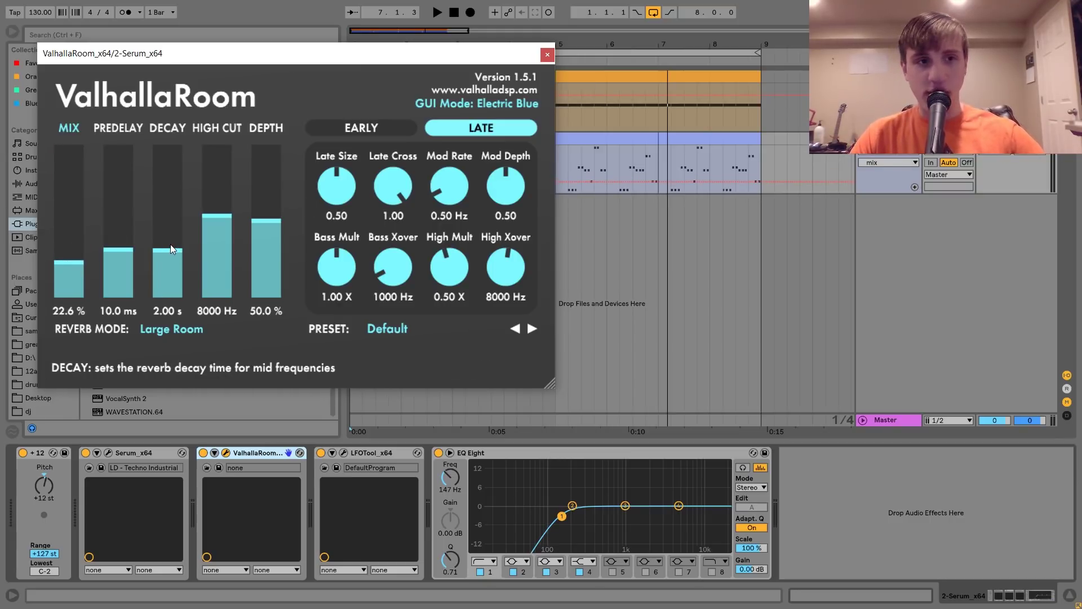
Step: Tune ValhallaRoom by ear during playback to a decay of about 4.32 s and a mix of about 25.8 %
scroll(171, 248, up, 3)
key(space)
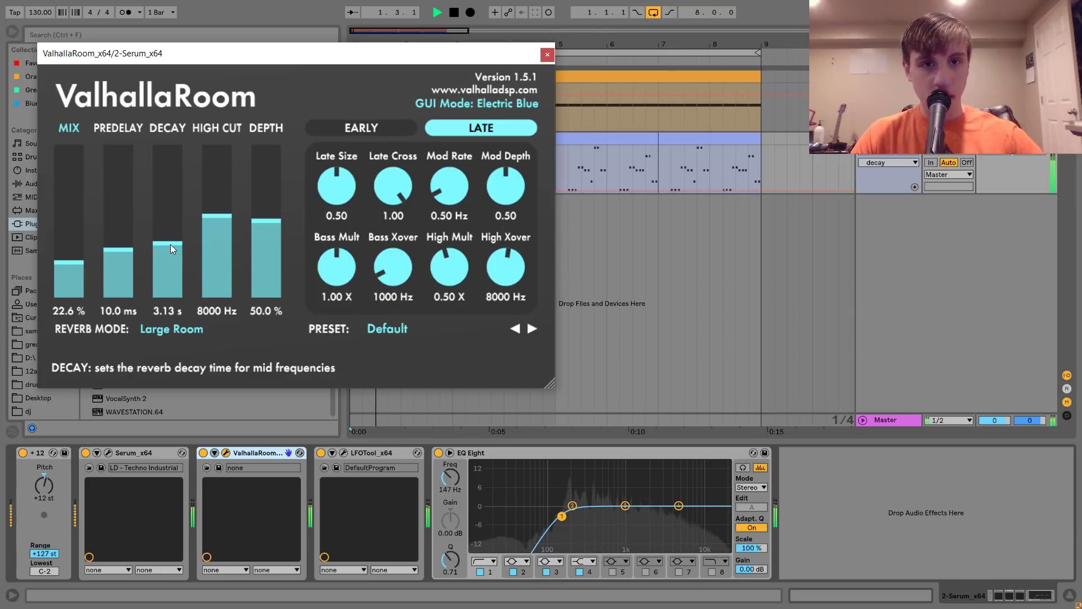
drag(171, 245, 173, 248)
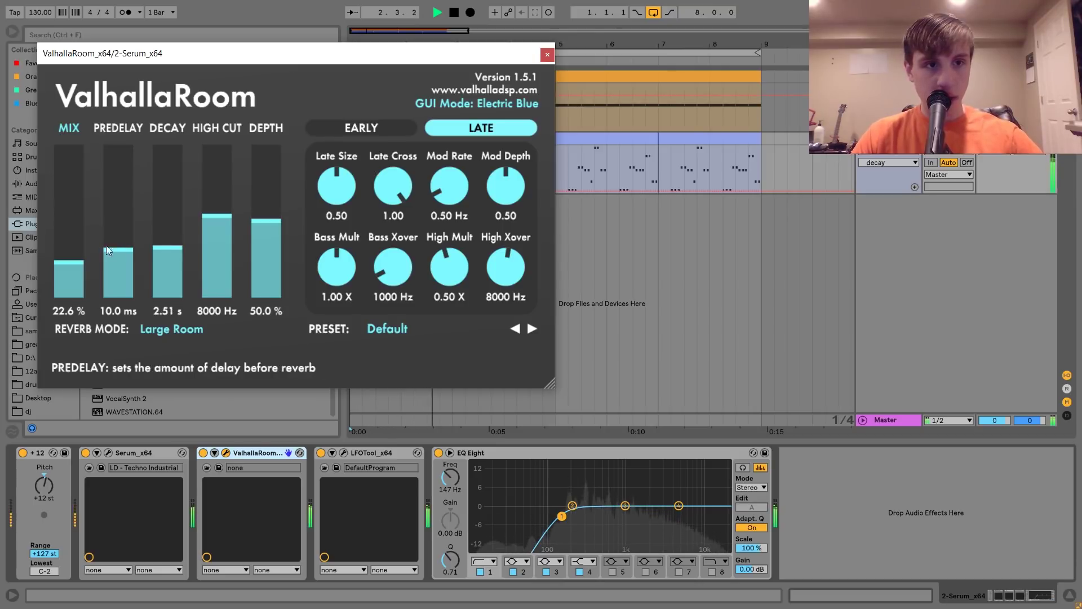
drag(69, 261, 69, 242)
scroll(166, 244, up, 2)
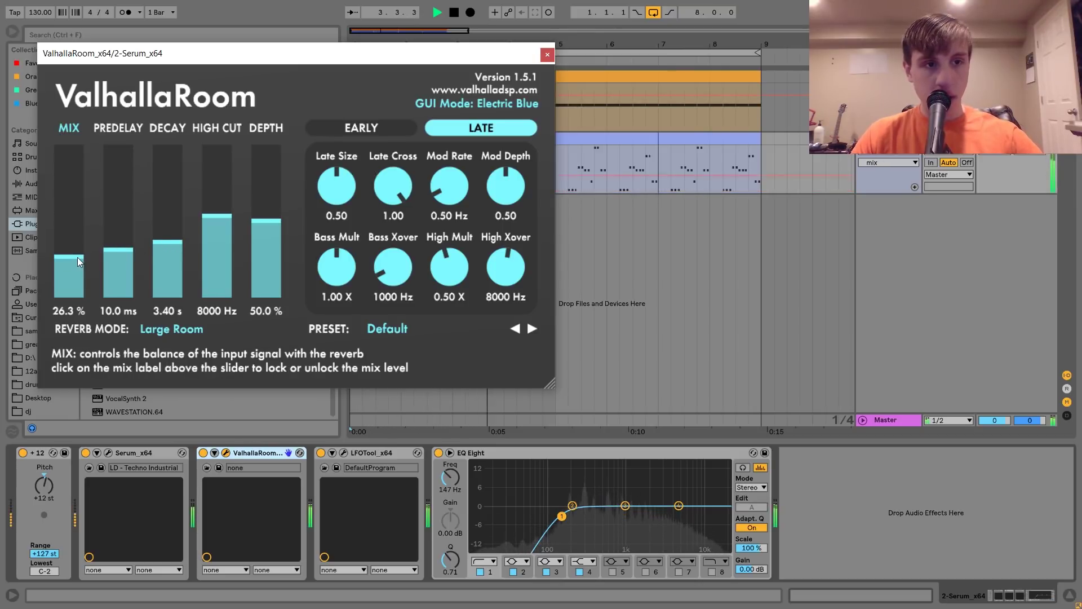
scroll(77, 257, down, 3)
scroll(167, 238, up, 2)
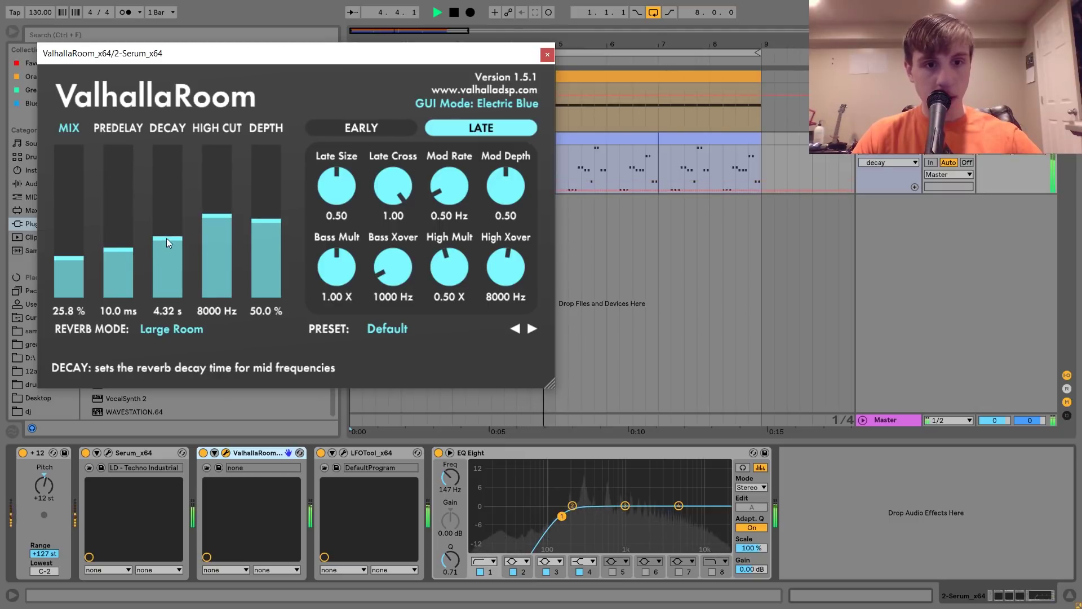
click(547, 55)
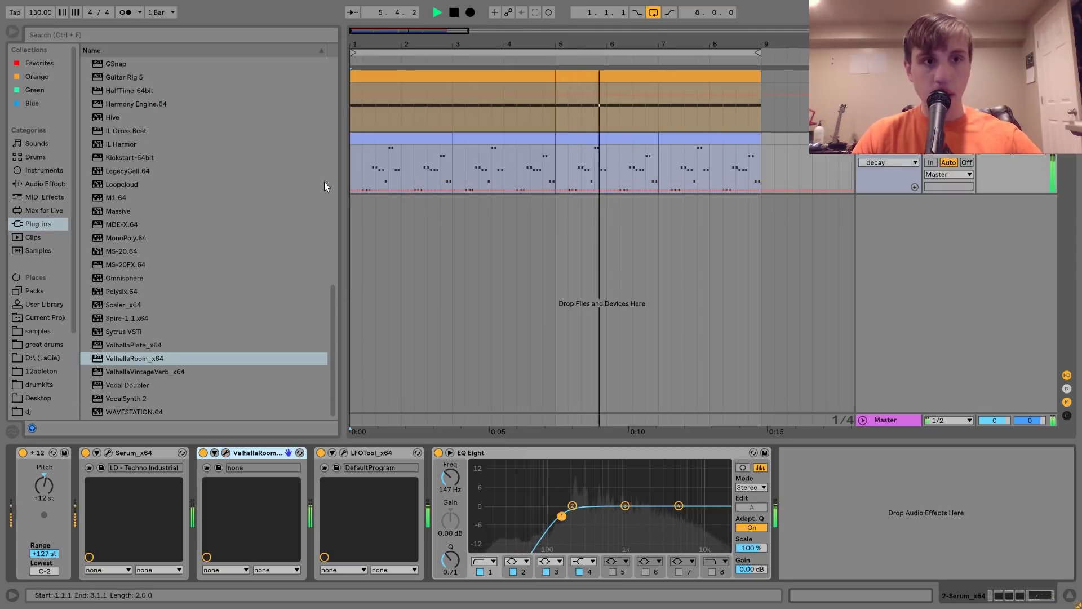
key(space)
Step: Insert Guitar Rig 5 between Serum and ValhallaRoom and add the Tape Echo component to its rack
drag(119, 104, 188, 500)
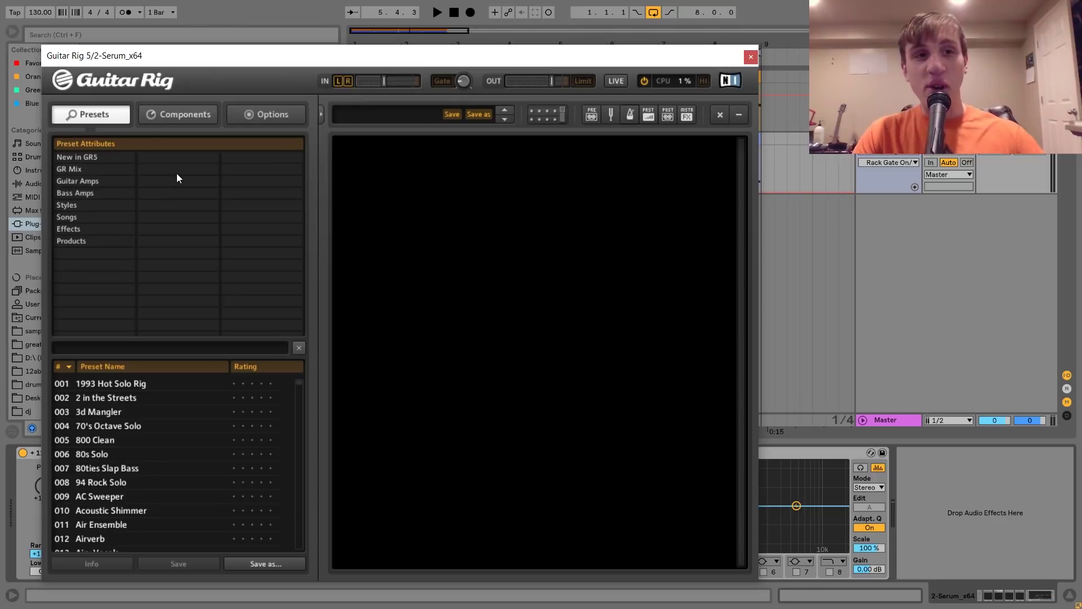
click(183, 115)
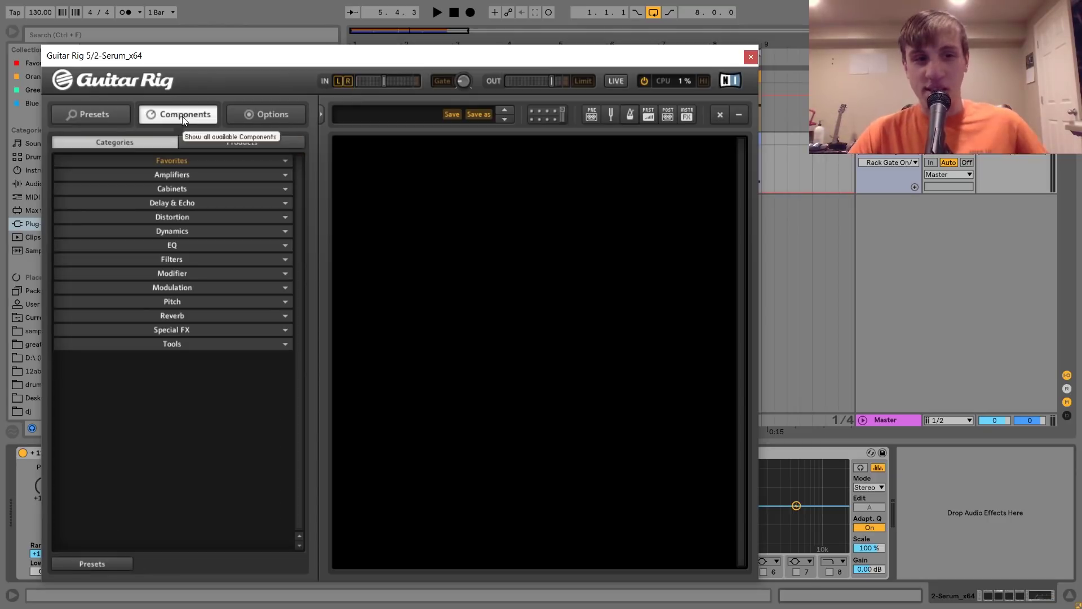
click(170, 202)
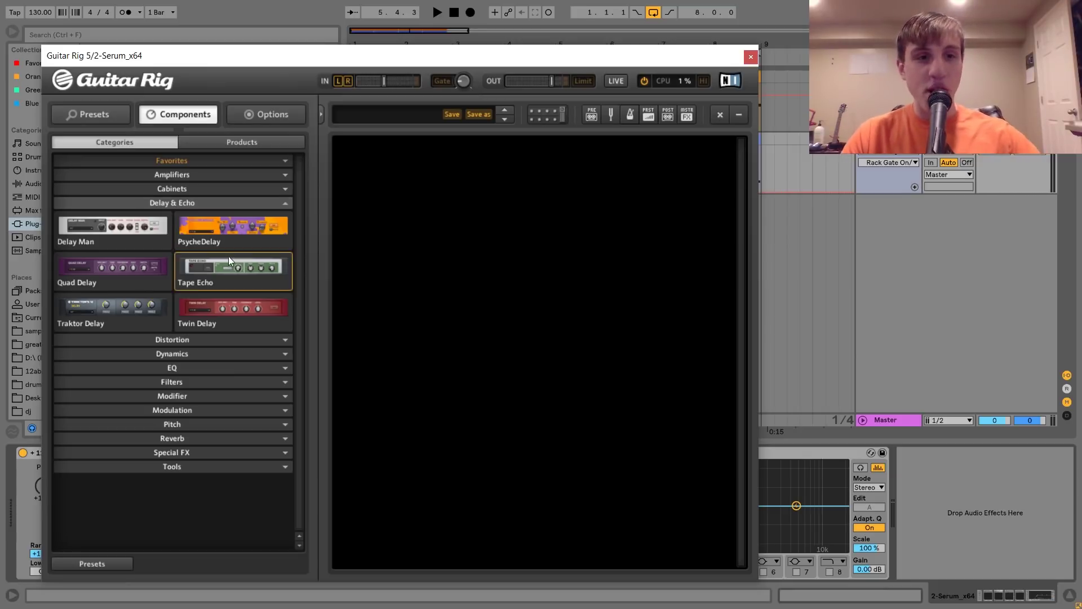
drag(228, 256, 424, 258)
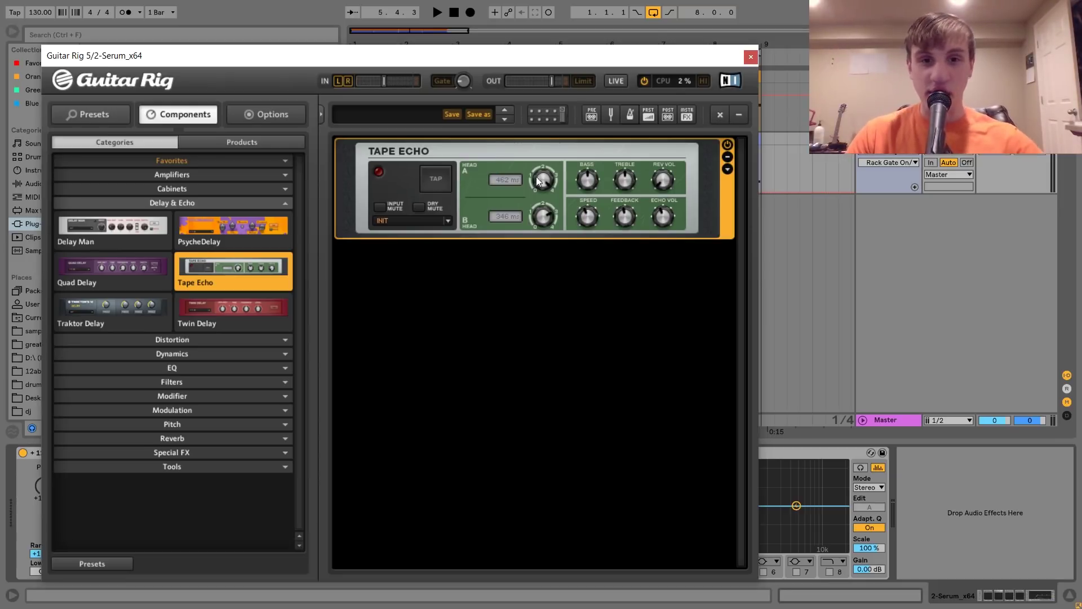
Step: Set Tape Echo's head A to about 115 ms and adjust its echo volume and feedback by ear during playback
drag(547, 227, 548, 239)
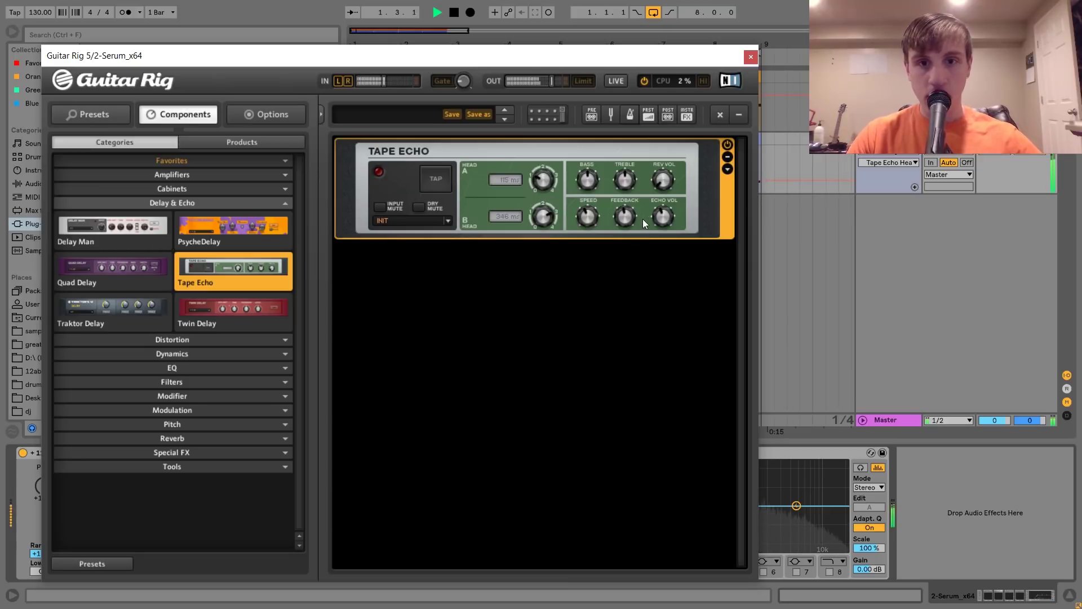
drag(667, 219, 634, 168)
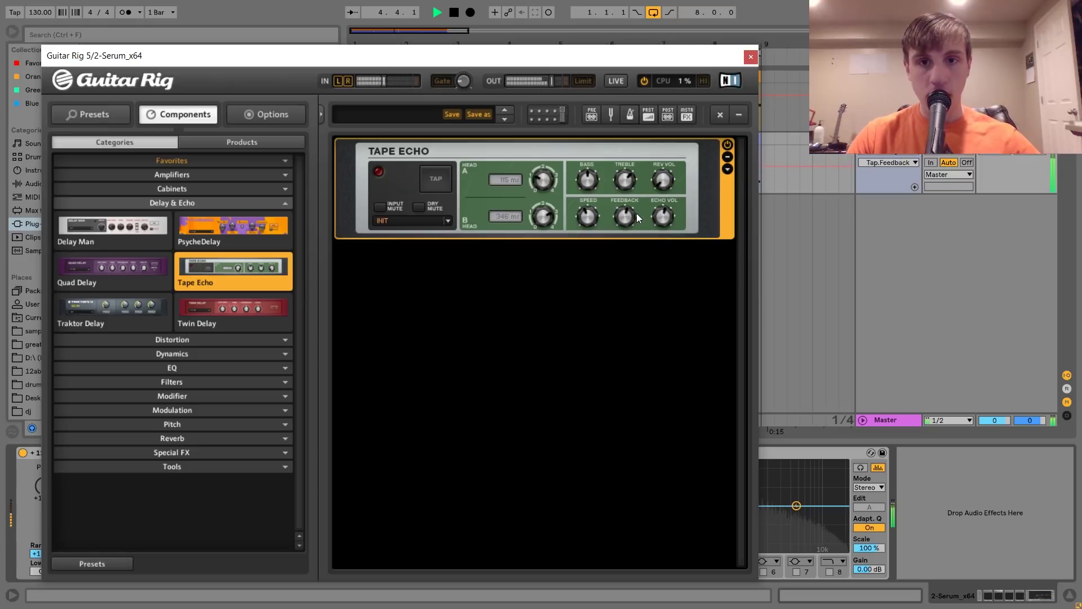
click(750, 57)
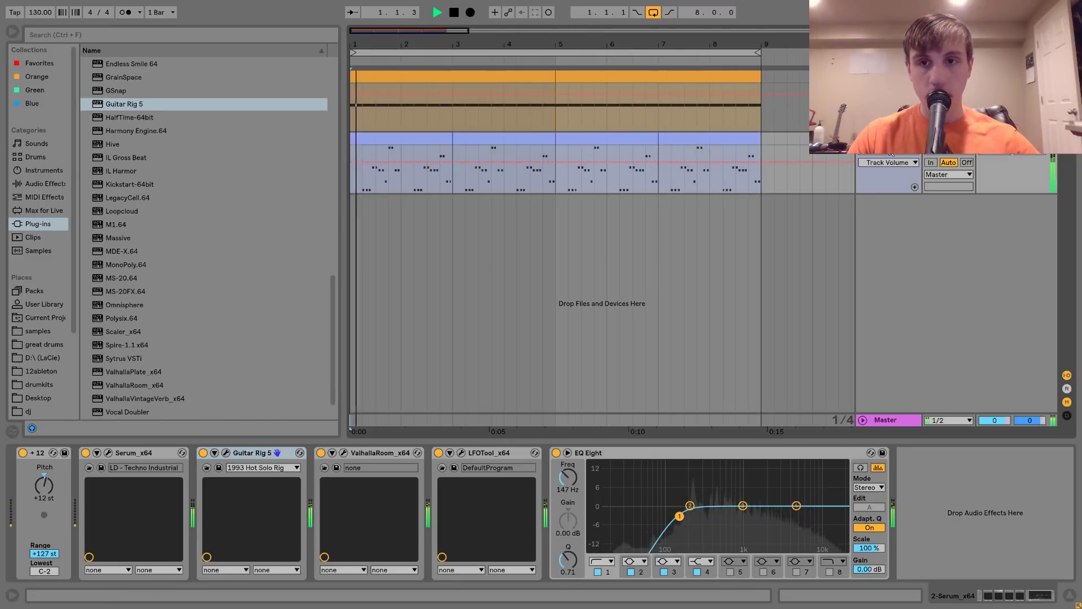
key(space)
Step: Insert Drum Buss before LFOTool with Crunch at 17 % and Damp at 20.0 kHz, and lower the Serum track's volume by ear
click(44, 183)
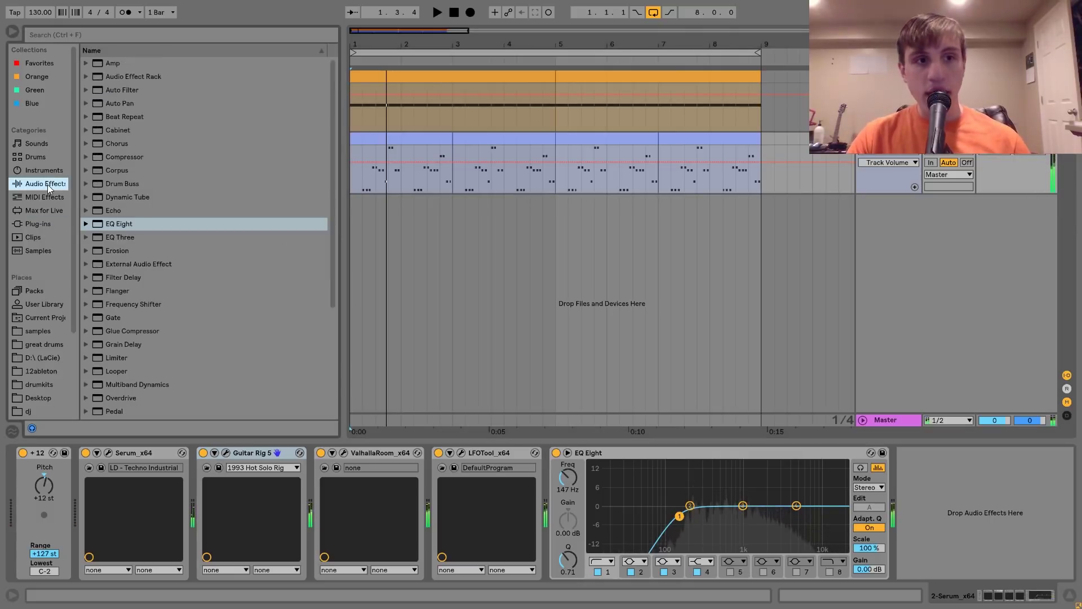
mouse_move(114, 184)
mouse_down()
mouse_move(459, 386)
mouse_move(464, 456)
mouse_up()
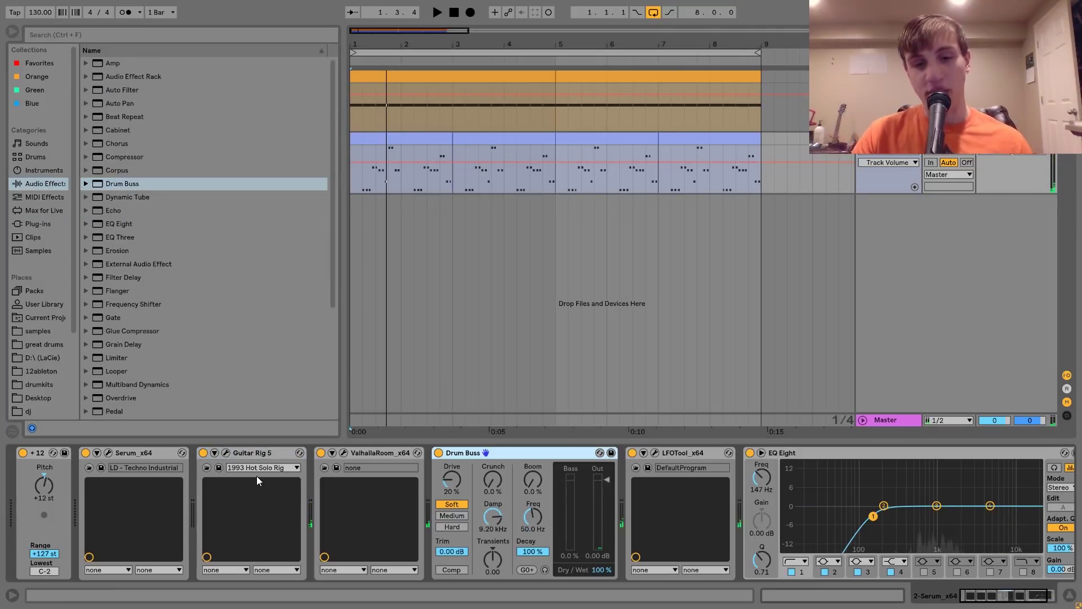
key(space)
click(491, 480)
drag(492, 480, 491, 460)
drag(492, 517, 493, 479)
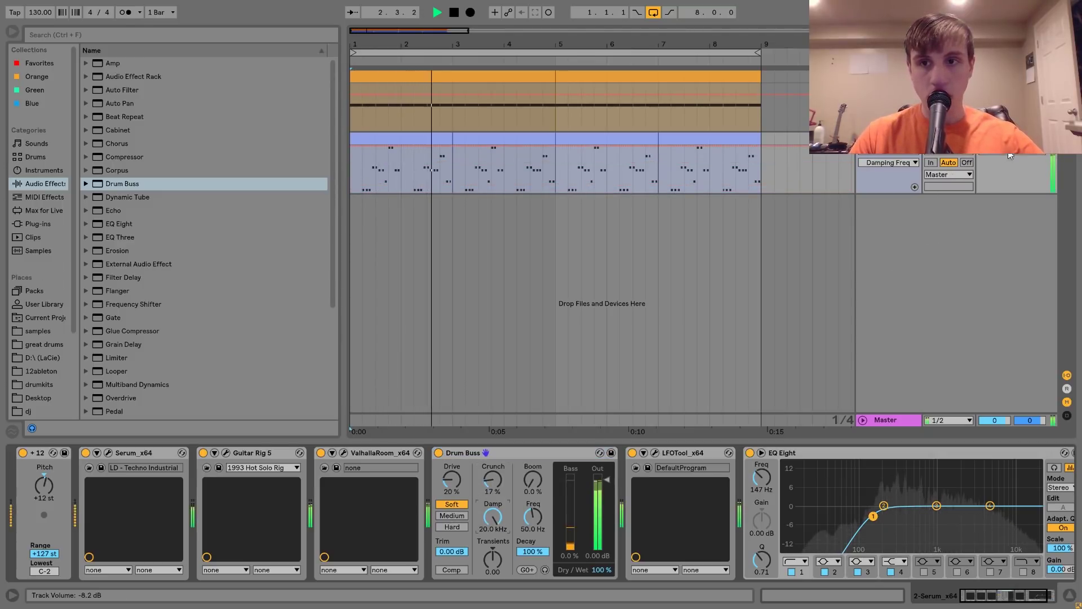
drag(995, 150, 1000, 152)
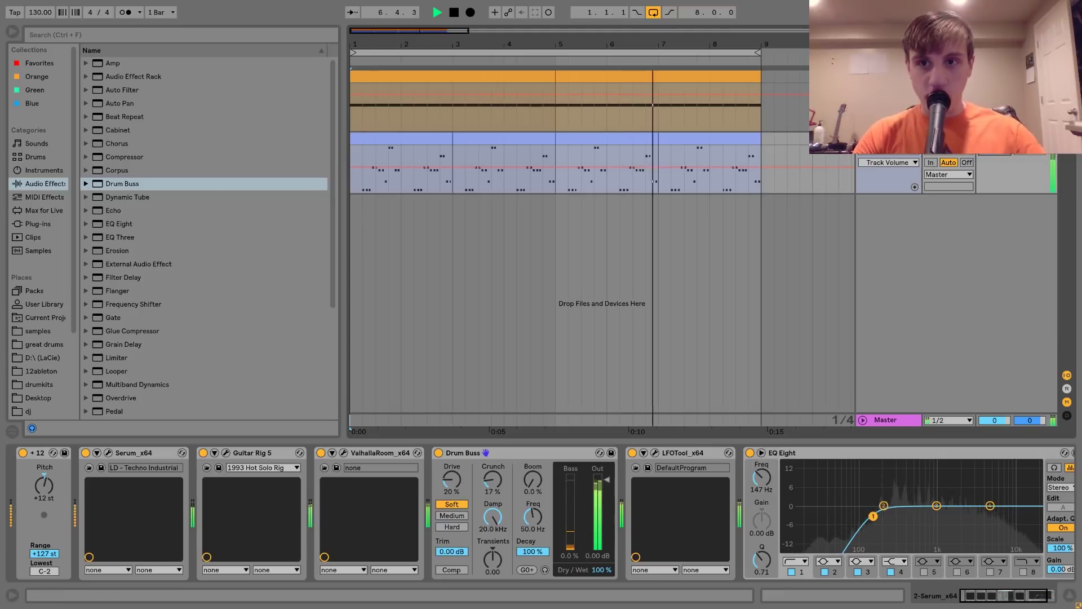
Step: Add a Saturator between the kick sample and the Audio Effect Rack, with Drive at 4.57 dB, and expand its curve controls
click(888, 76)
key(space)
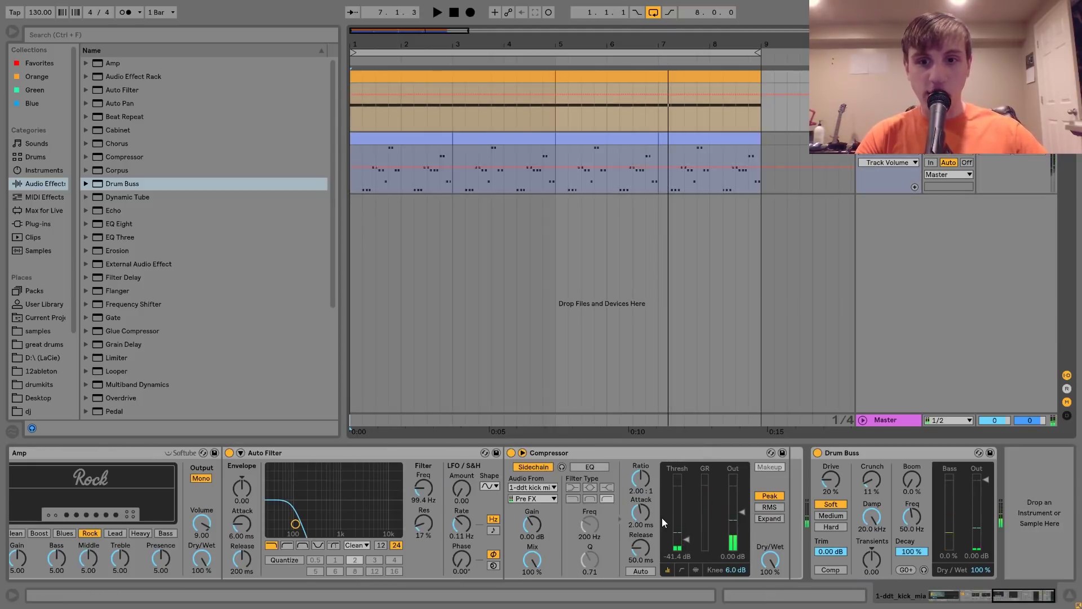
scroll(662, 518, up, 5)
scroll(218, 418, down, 4)
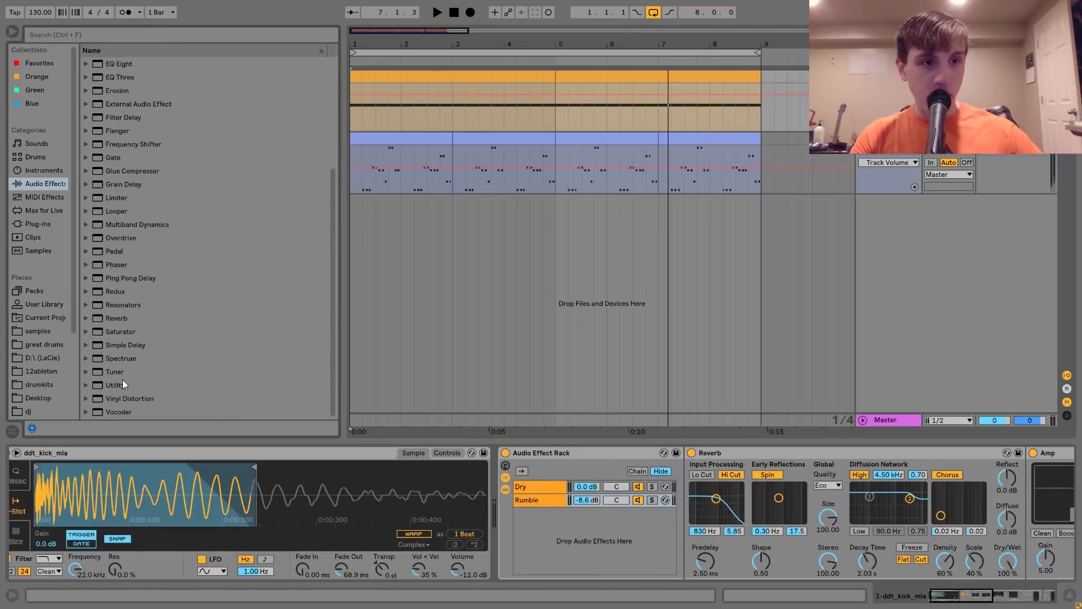
drag(111, 330, 514, 482)
key(space)
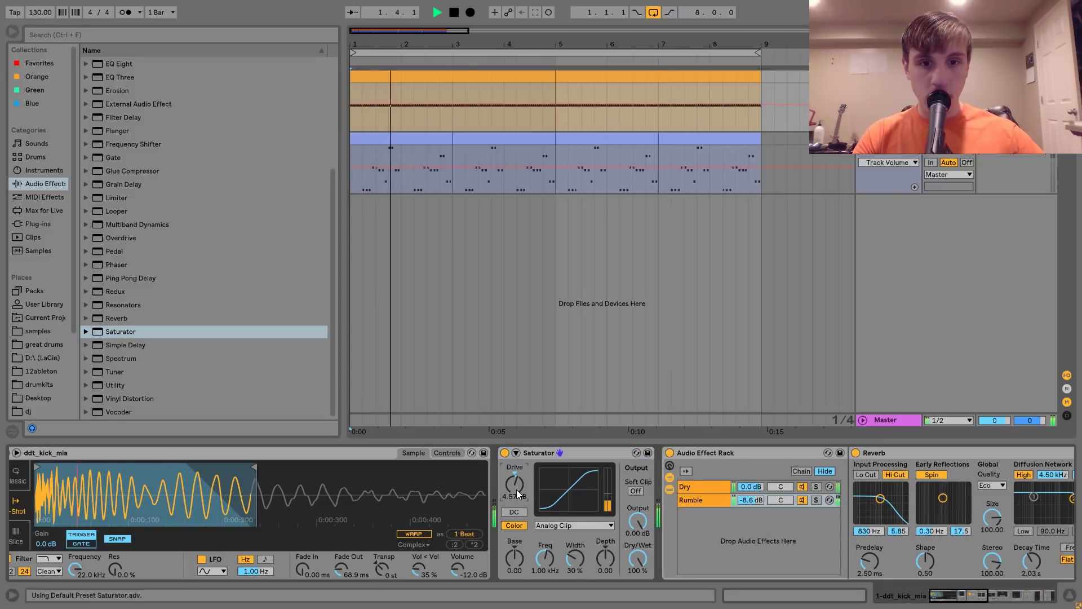
click(516, 453)
Step: Raise the kick rack's Rumble chain to -5.0 dB and fine-tune the track volume by ear
drag(856, 500, 857, 493)
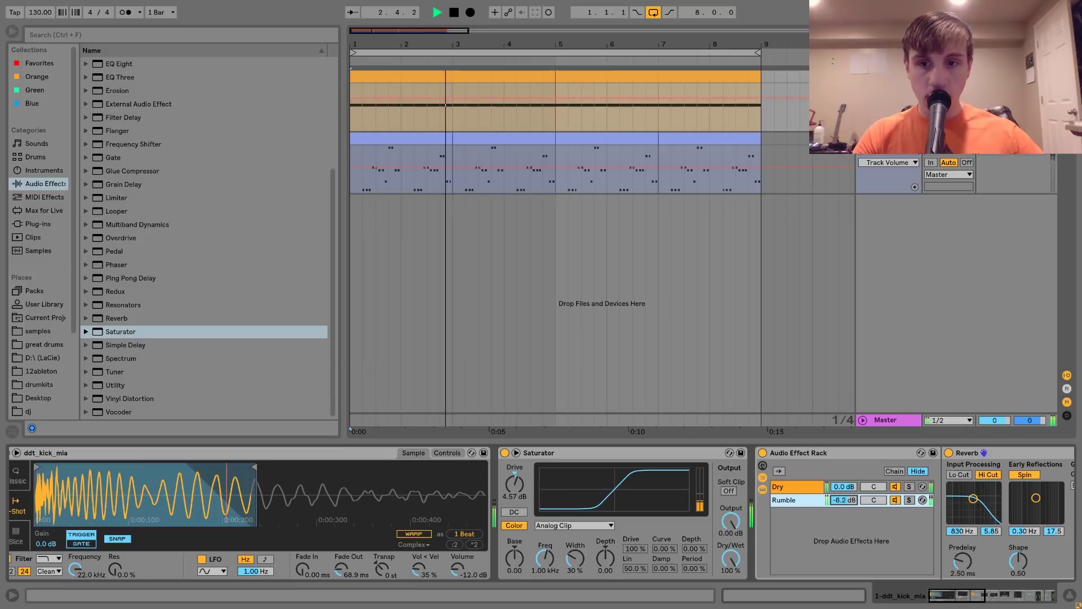
click(995, 139)
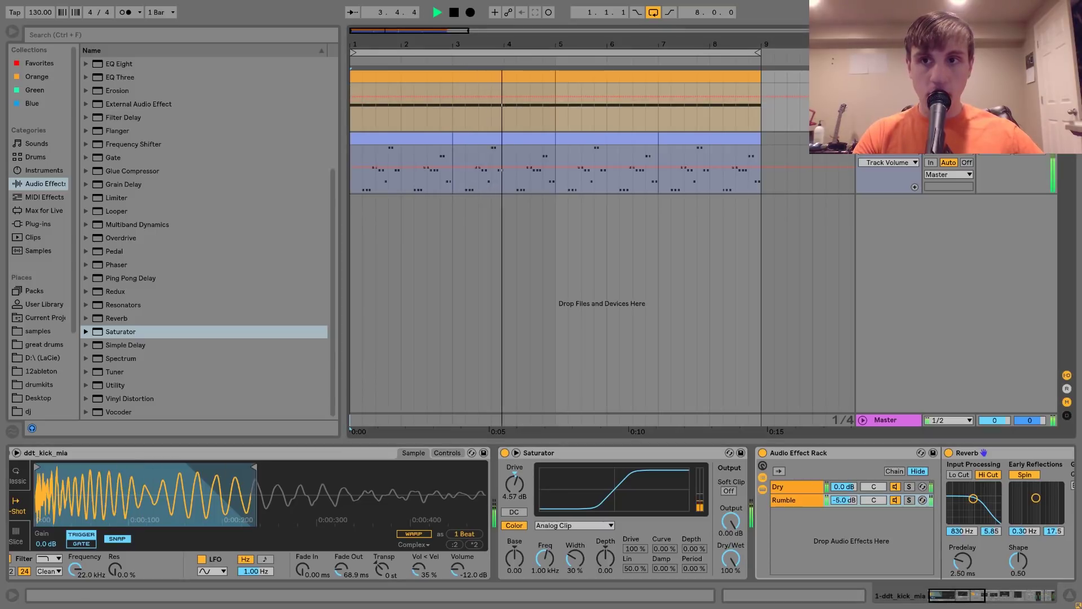
drag(995, 139, 987, 156)
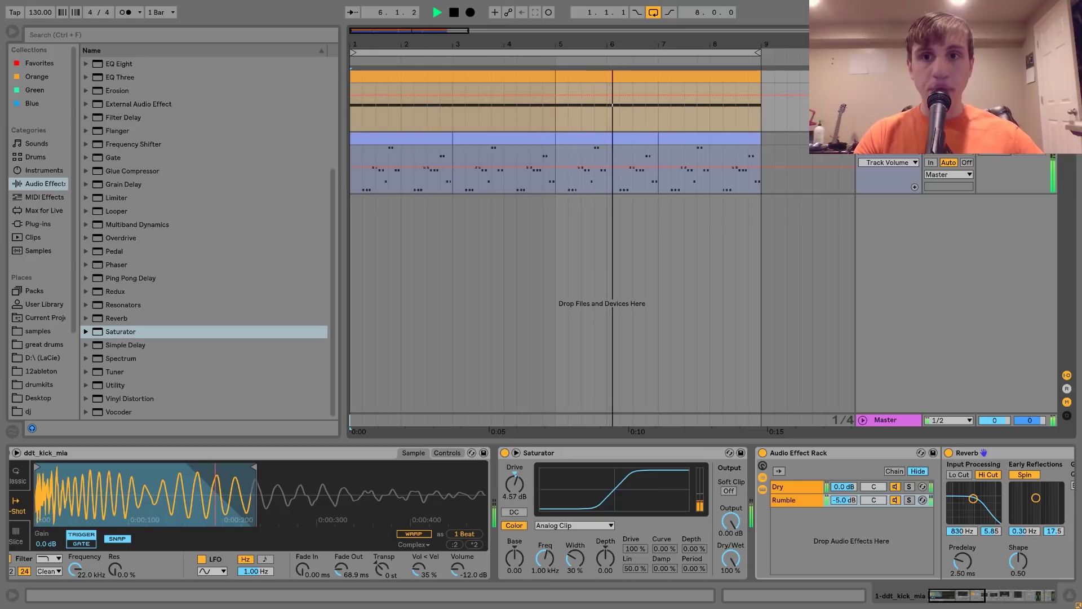
Step: Stop playback and add a new MIDI track below the Serum track
click(887, 139)
key(space)
key(ctrl+shift+t)
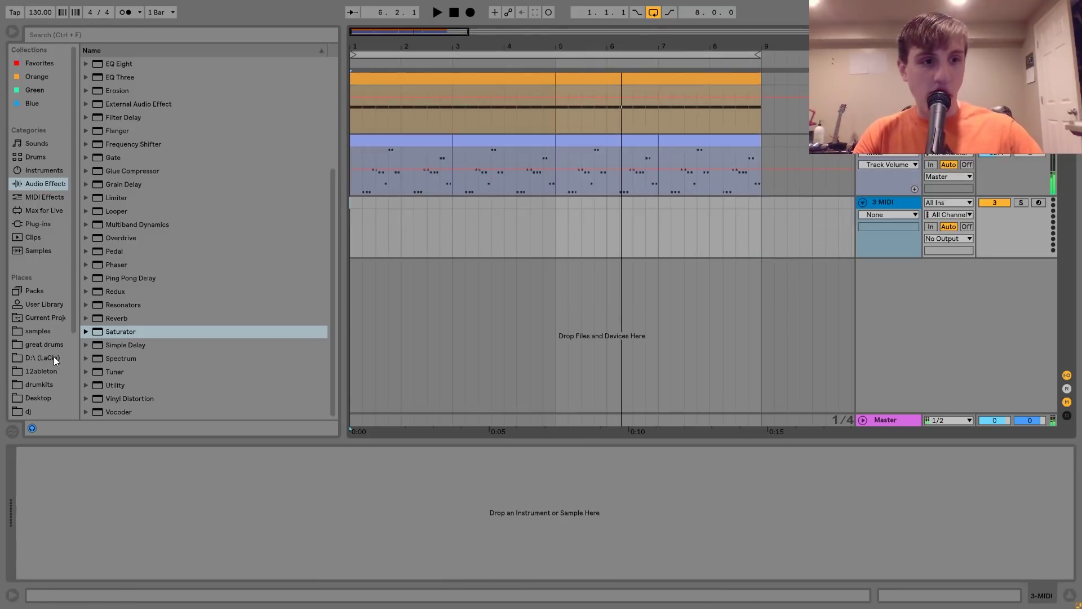
Step: Load Hihat 1.wav from the Filth On Acid tutorial files folder onto the new MIDI track
scroll(53, 356, down, 4)
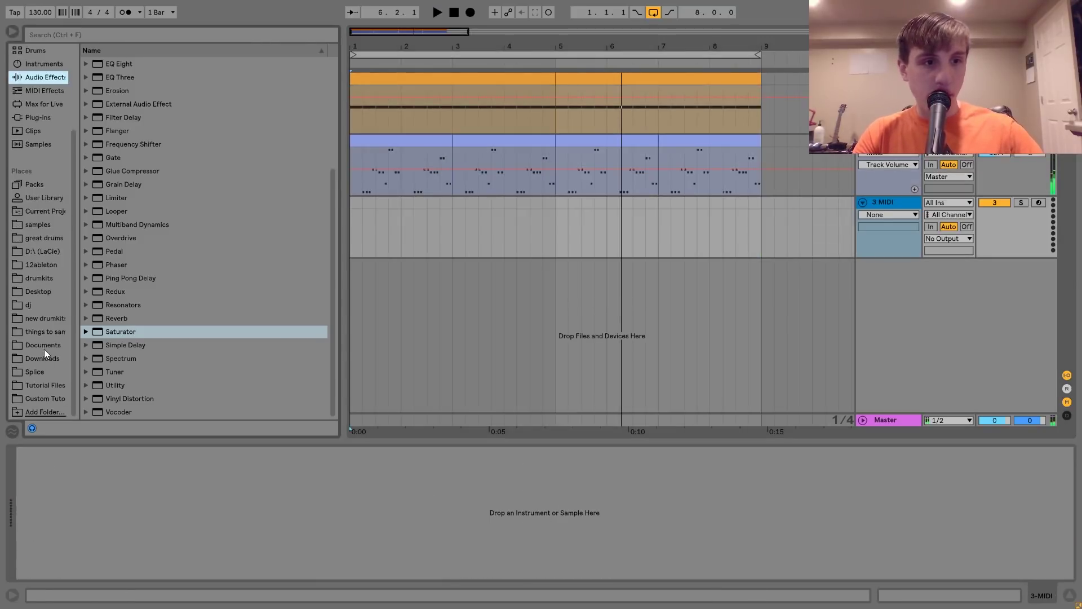
click(43, 385)
click(86, 277)
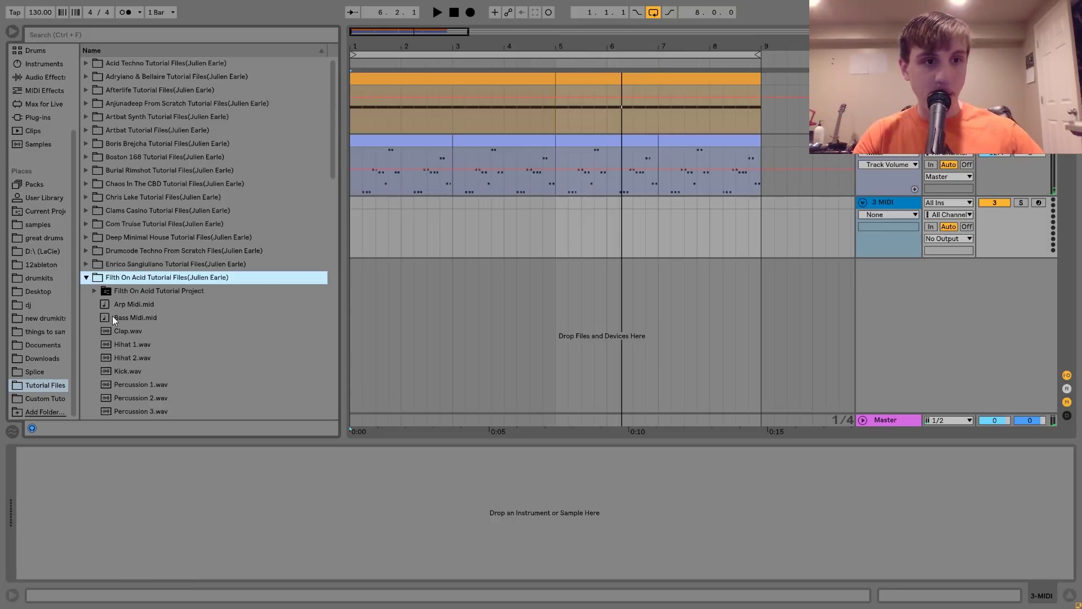
click(125, 345)
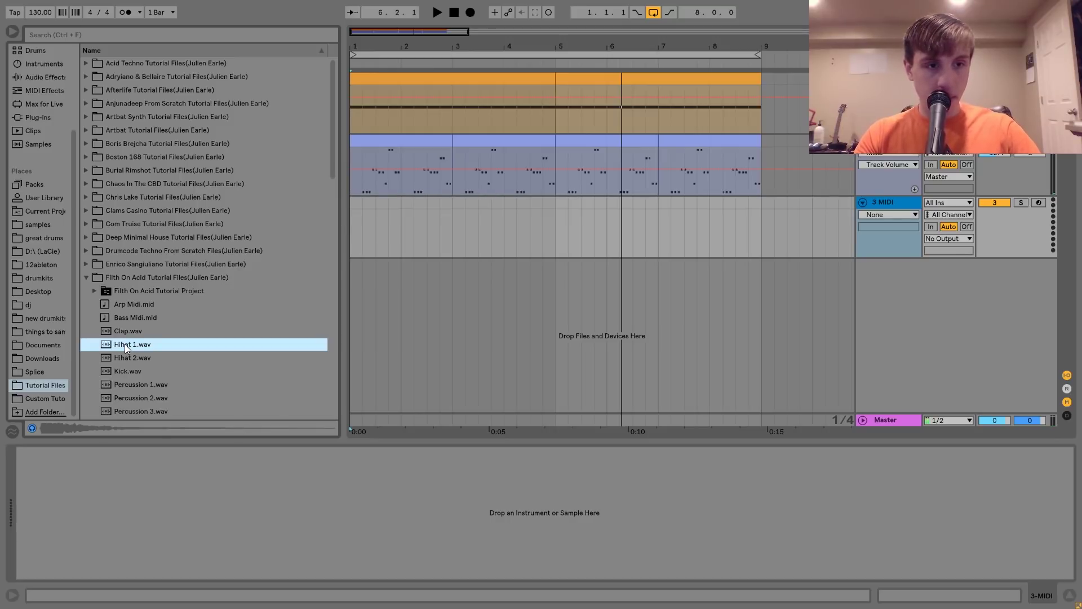
double_click(124, 344)
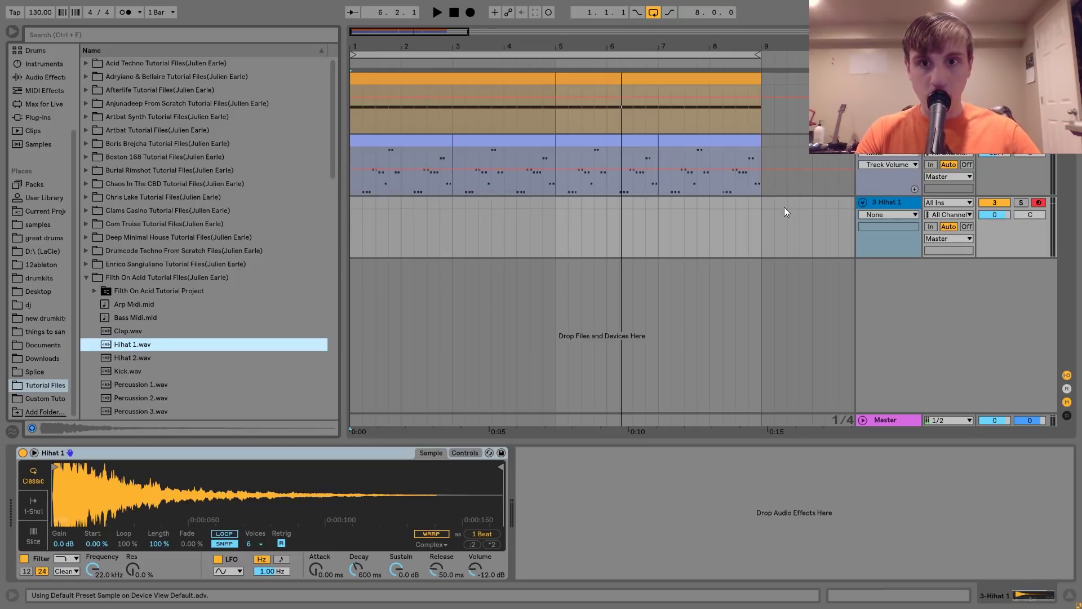
Step: Create an eight-bar MIDI clip on the Hihat 1 track and fill its first two beats with sixteenth notes on C#2
drag(759, 198, 365, 194)
key(ctrl+shift+m)
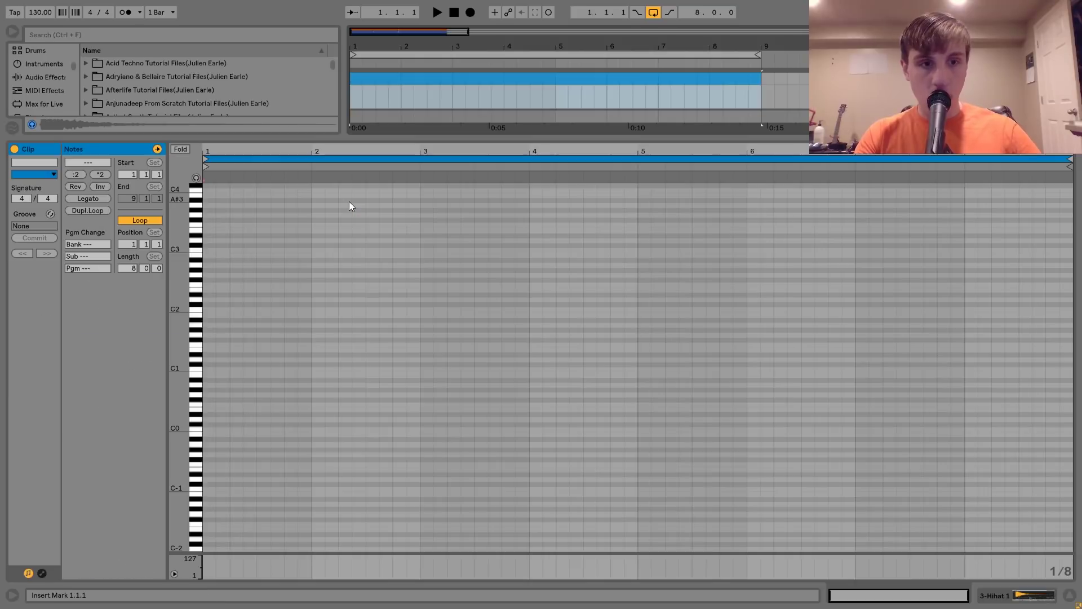
double_click(209, 306)
key(ctrl+d)
key(ctrl+a)
drag(204, 150, 203, 152)
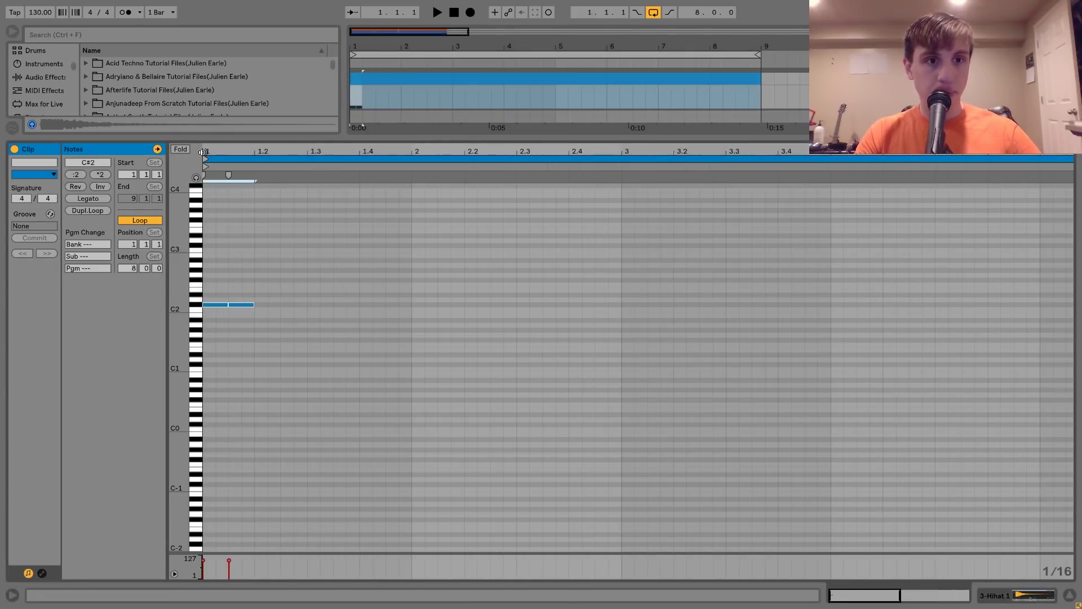
key(ctrl+d)
key(ctrl+a)
key(ctrl+d)
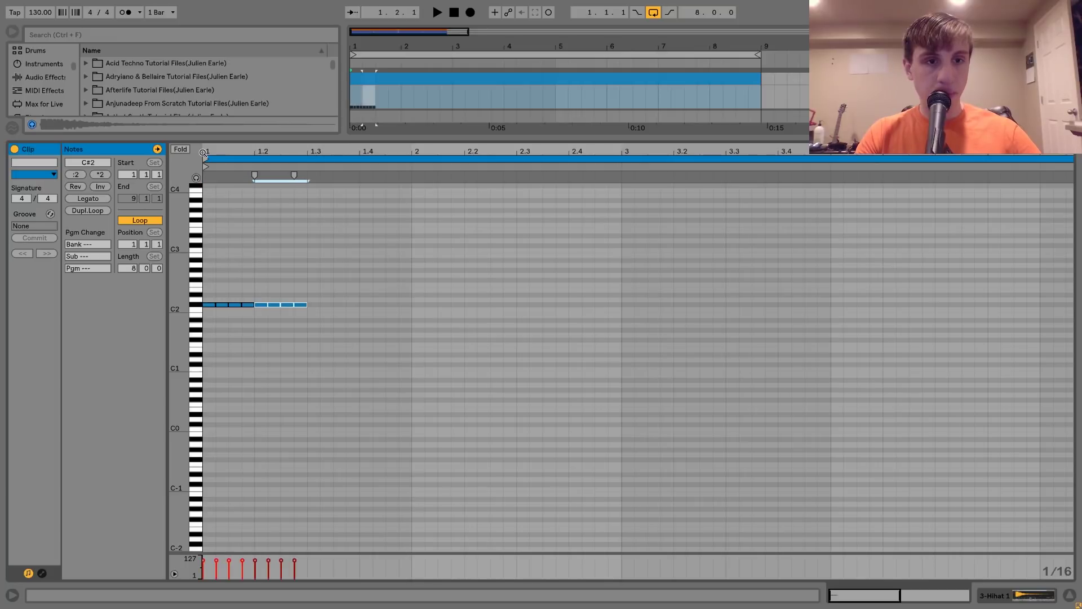
Step: Transpose the hi-hat notes up an octave to C#3 and repeat the sixteenths across all eight bars
key(space)
key(ctrl+a)
key(ctrl+d)
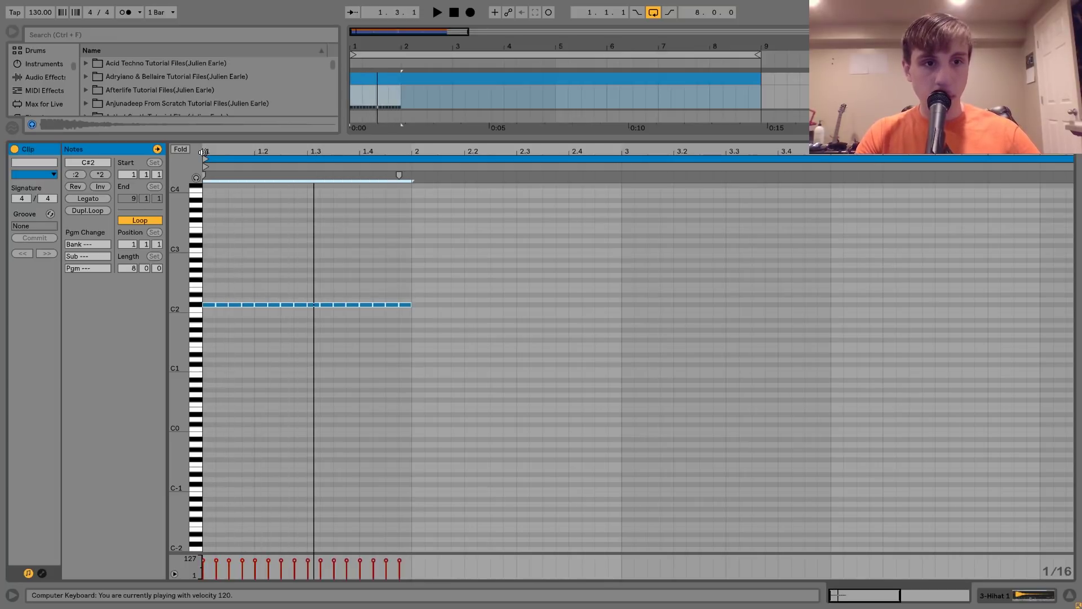
key(shift+Up)
key(ctrl+d)
key(ctrl+d)
key(ctrl+d)
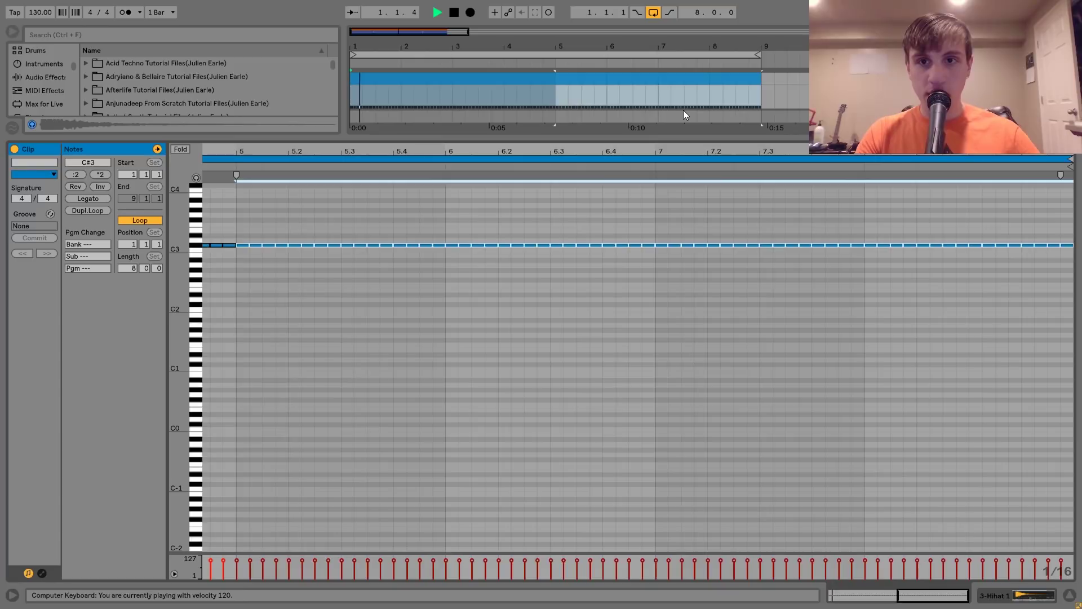
Step: Lower the Hihat 1 track volume to -15.3 dB during playback
drag(1021, 90, 1022, 107)
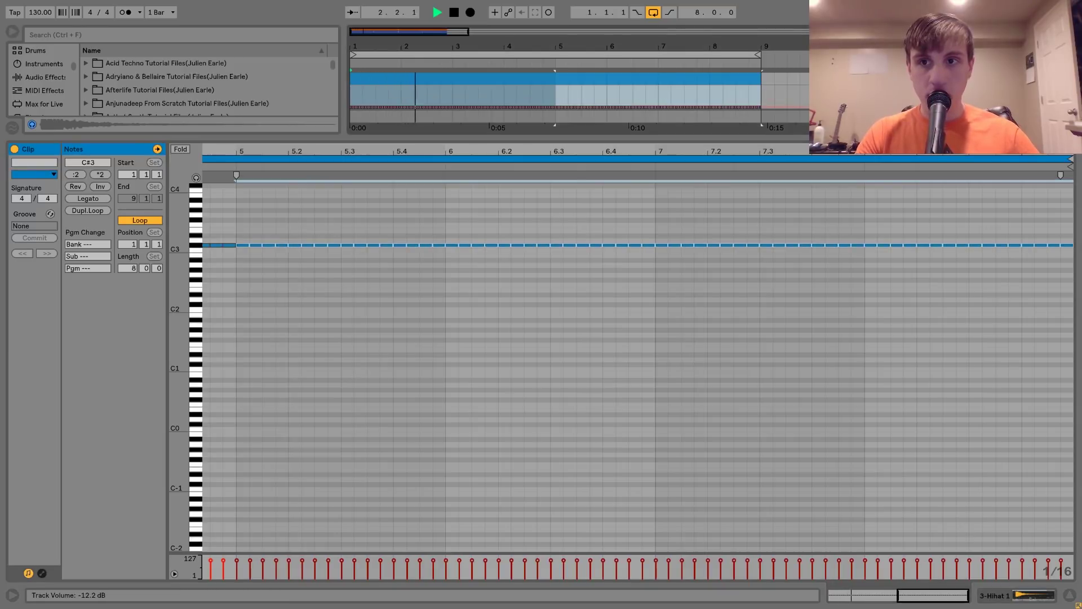
key(shift+Tab)
click(892, 200)
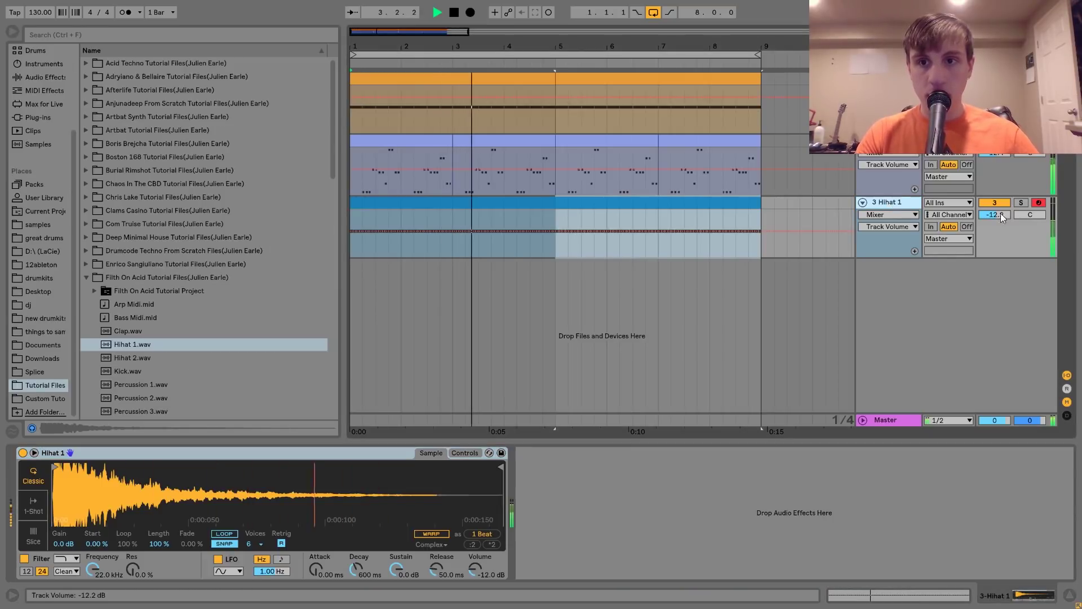
drag(1000, 214, 999, 217)
click(903, 202)
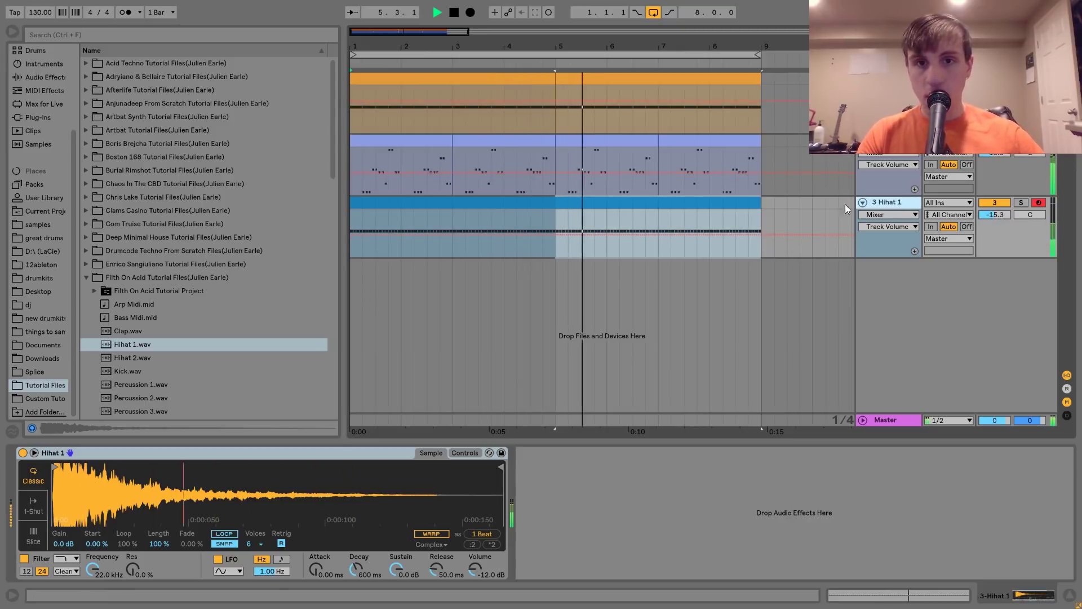
Step: Stop playback, transpose all notes in the Hihat 1 clip down by semitone steps, and play the result
key(space)
double_click(667, 200)
key(ctrl+a)
key(Down)
key(Down)
key(space)
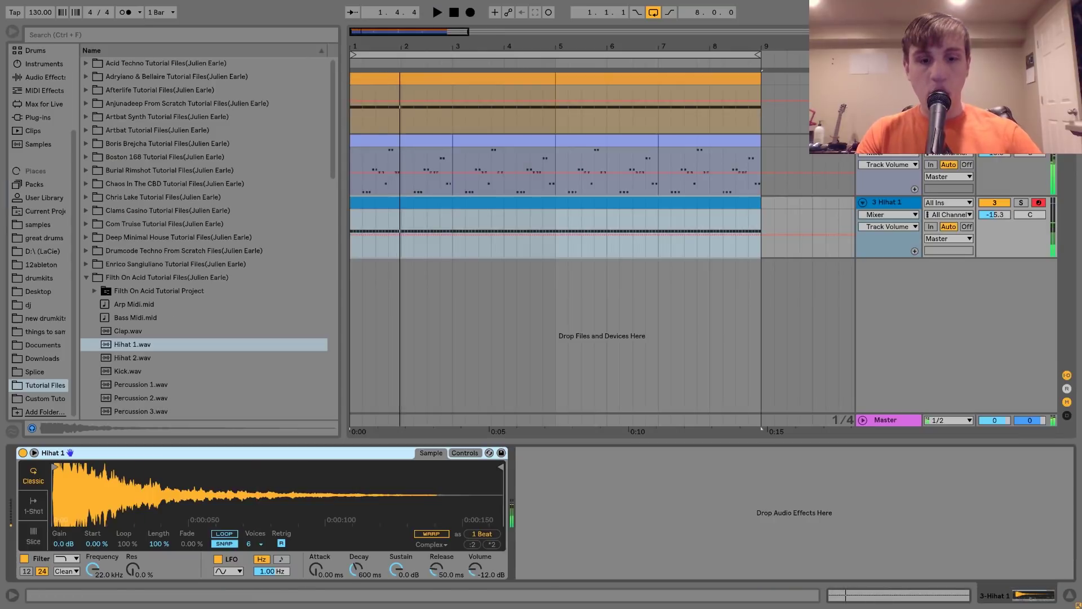
Step: Add a MIDI track below Hihat 1, load Hihat 2.wav onto it, and normalize the sample's volume
key(ctrl+shift+t)
click(153, 358)
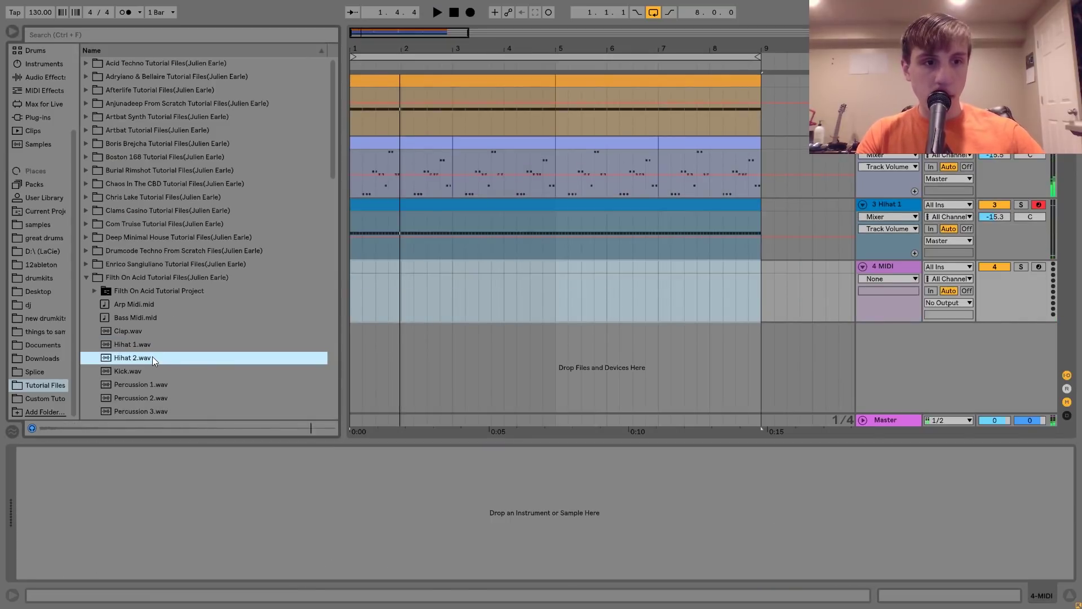
double_click(152, 358)
right_click(248, 480)
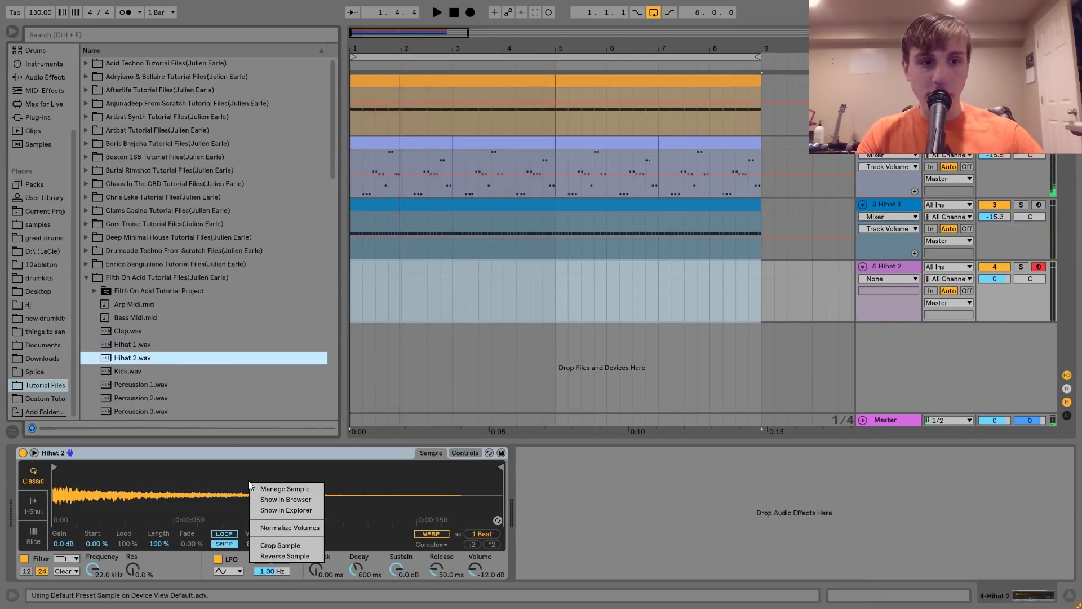
click(279, 531)
Step: Create an eight-bar MIDI clip on the Hihat 2 track and start a row of off-beat eighth notes on C3
click(757, 269)
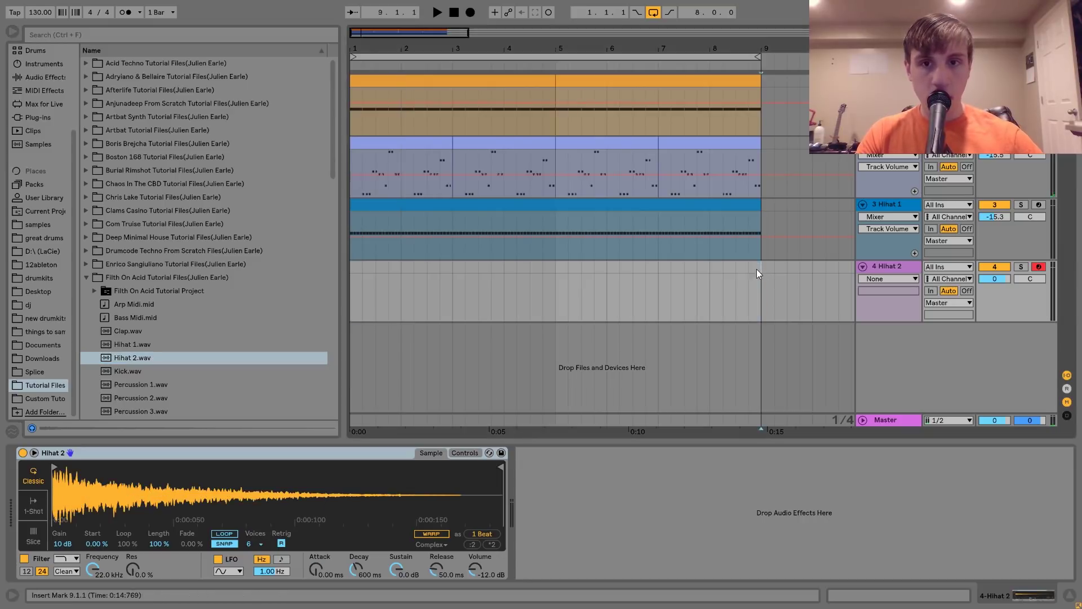
drag(757, 269, 353, 273)
key(ctrl+shift+m)
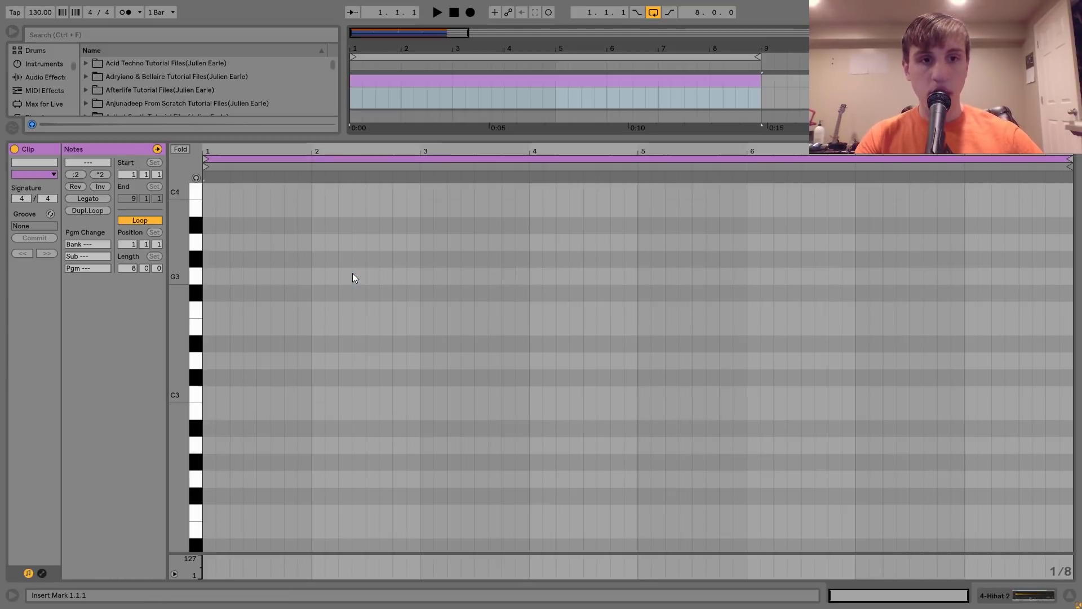
double_click(222, 394)
key(ctrl+d)
key(ctrl+d)
key(ctrl+d)
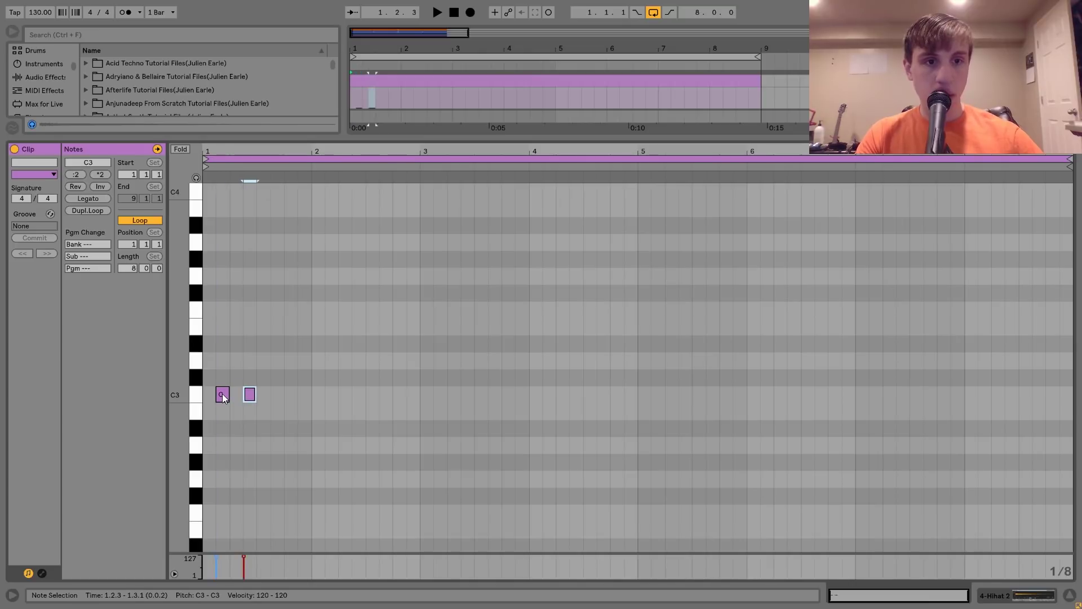
key(ctrl+d)
Step: Repeat the off-beat C3 notes across all eight bars of the Hihat 2 clip and start playback
key(ctrl+a)
key(ctrl+d)
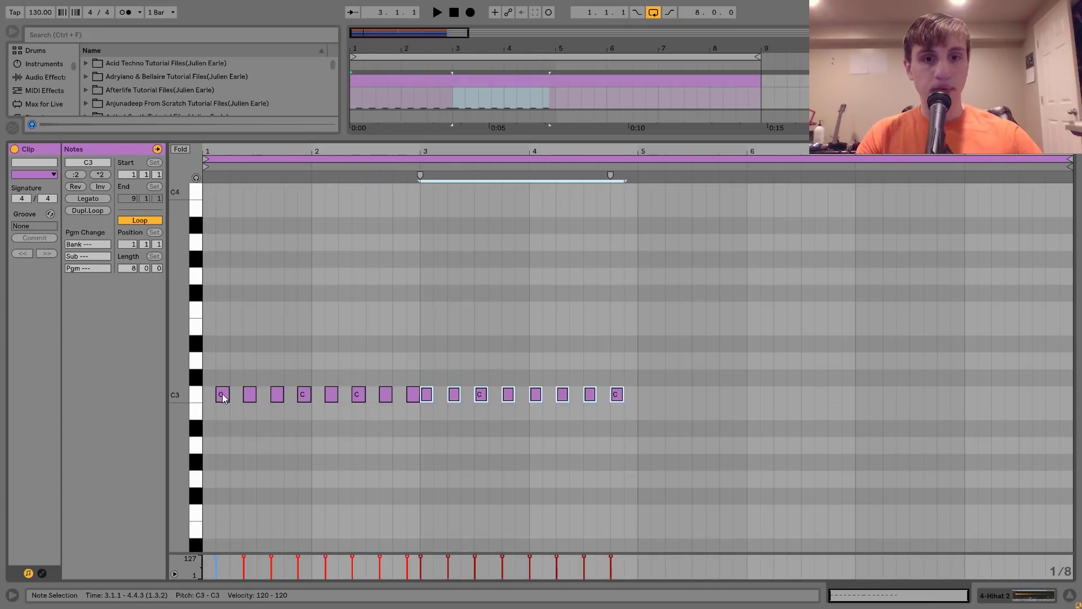
key(ctrl+a)
key(ctrl+d)
key(space)
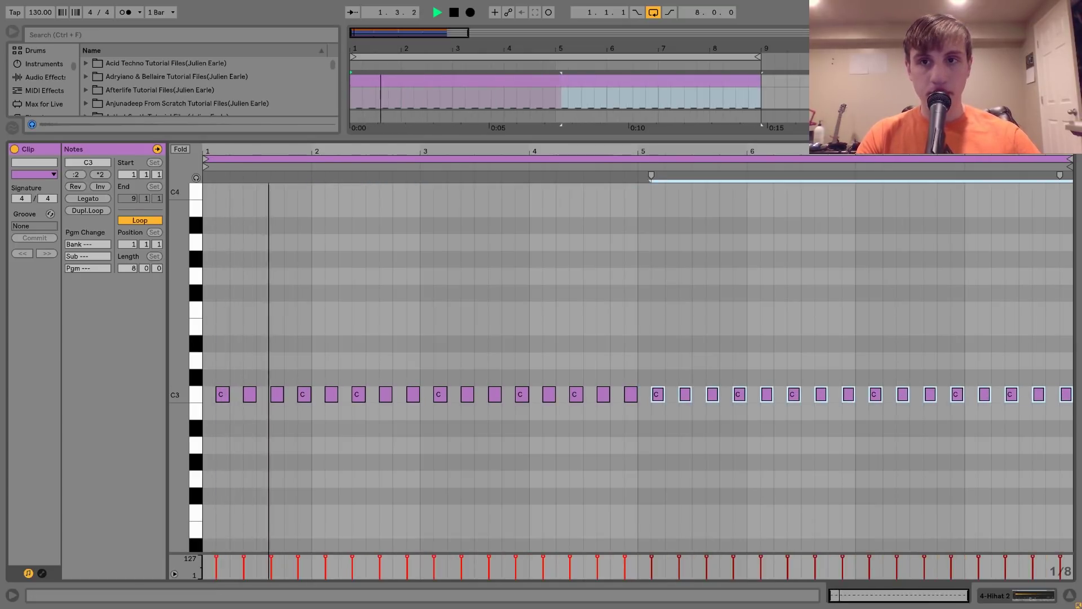
Step: Set the Hihat 2 track volume to -3.6 dB and group the two hi-hat tracks
key(shift+Tab)
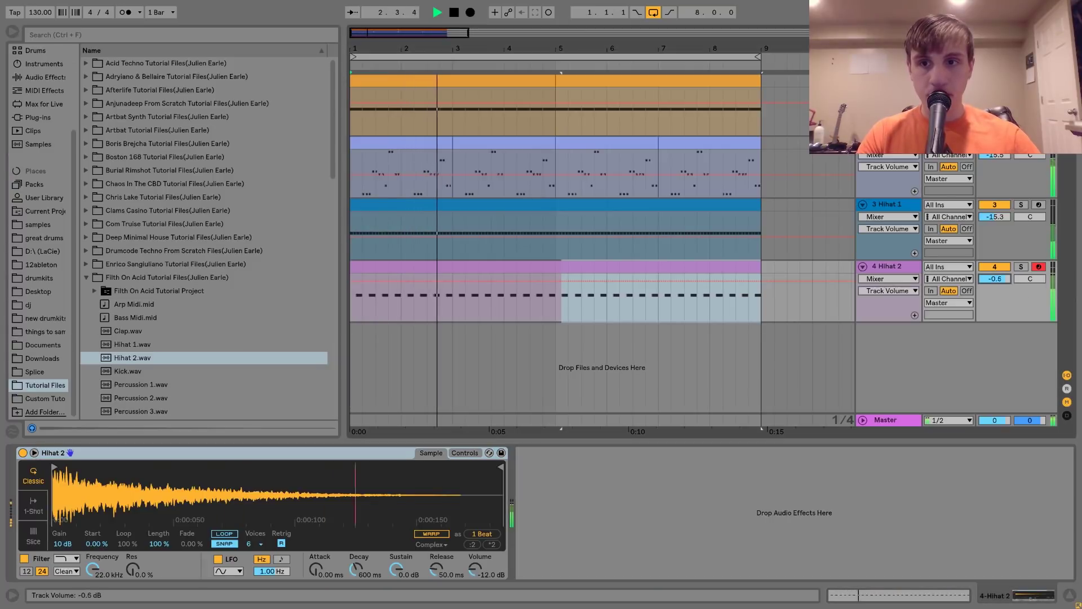
drag(995, 278, 995, 275)
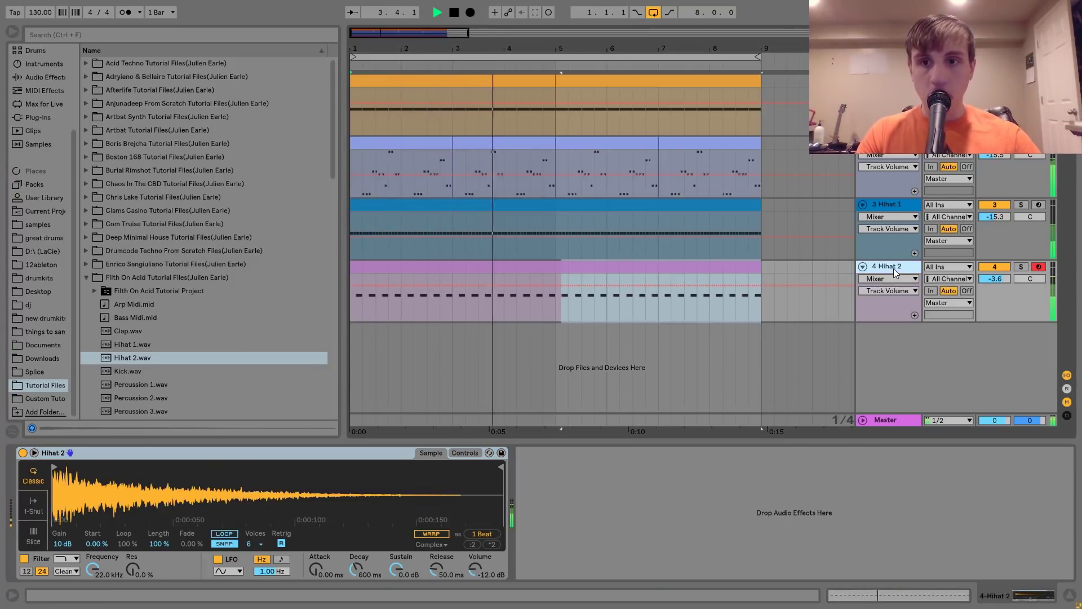
click(890, 205)
key(ctrl+g)
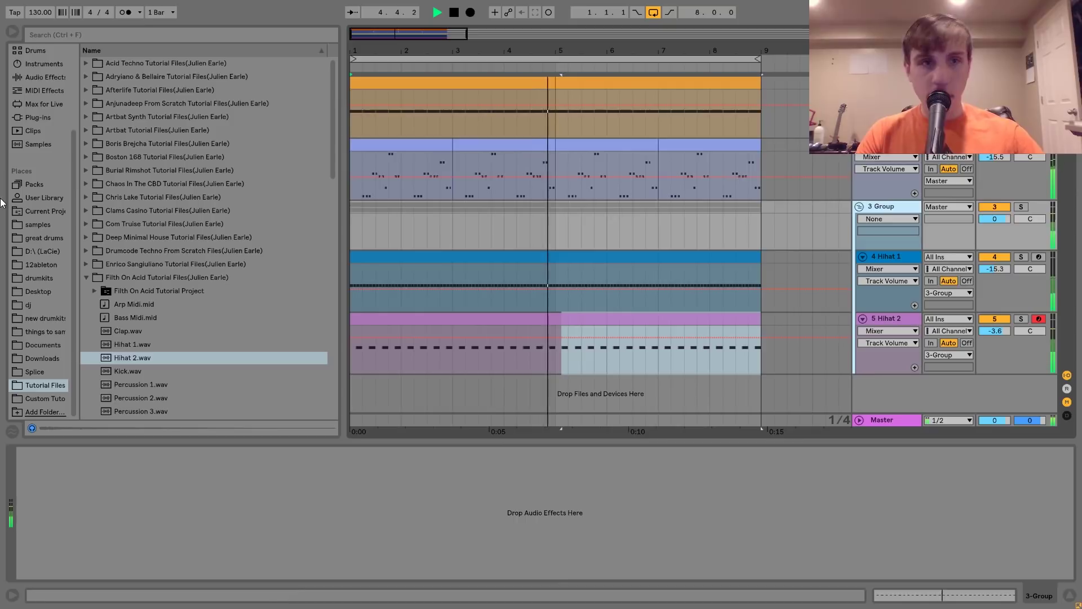
Step: Insert Drum Buss on the hi-hat group with Crunch at 7.1 % and Damp at 20.0 kHz
click(38, 77)
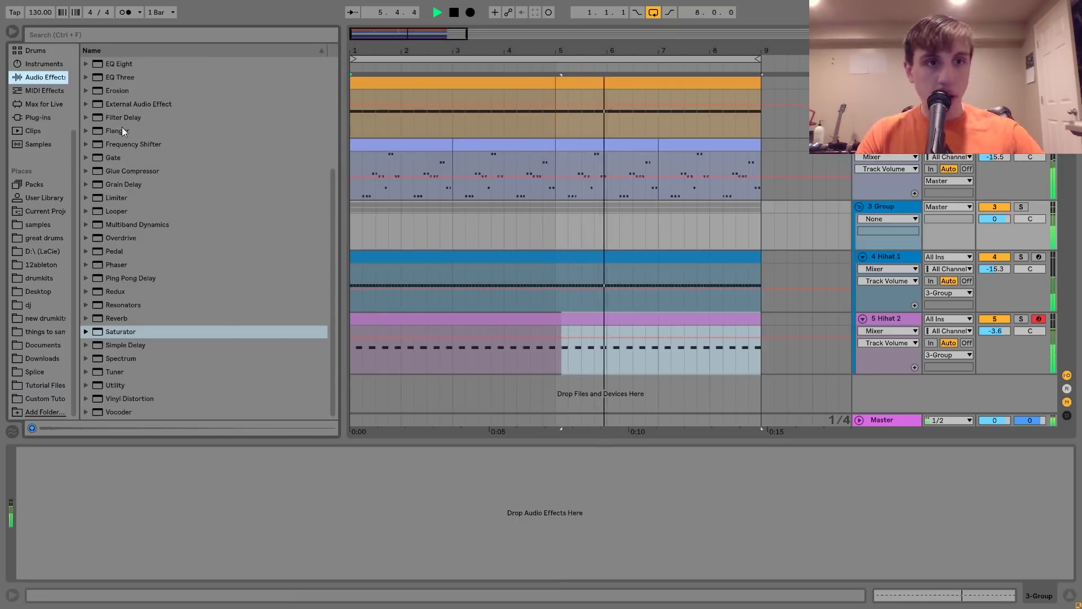
scroll(122, 112, up, 2)
double_click(121, 77)
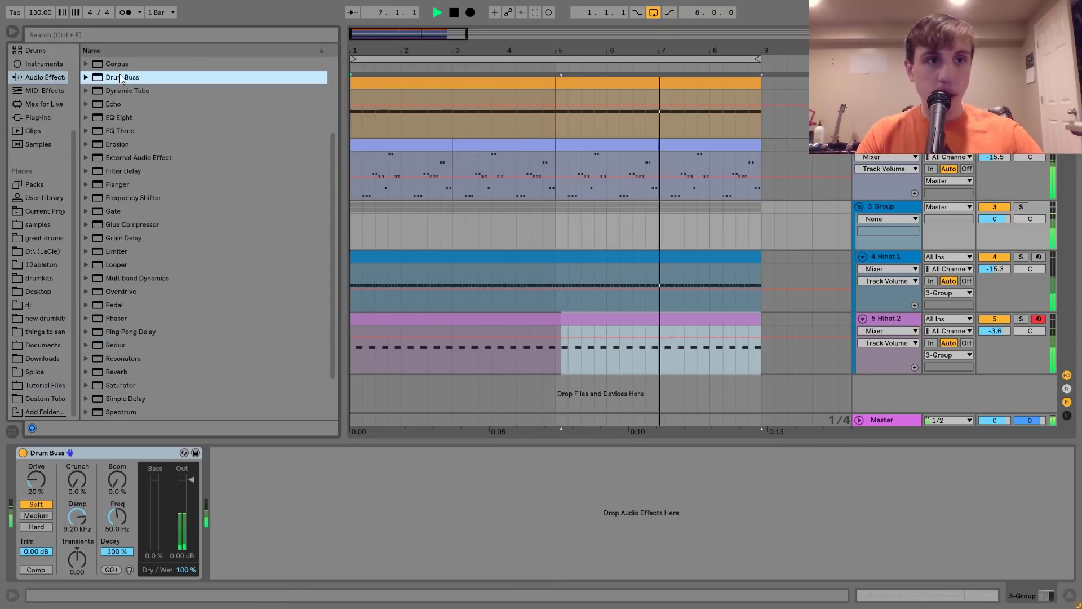
drag(77, 482, 77, 475)
drag(78, 519, 78, 489)
Step: Set the hi-hat group volume to -4.3 dB and the Serum track volume to -13.5 dB, and stop playback
drag(996, 219, 999, 221)
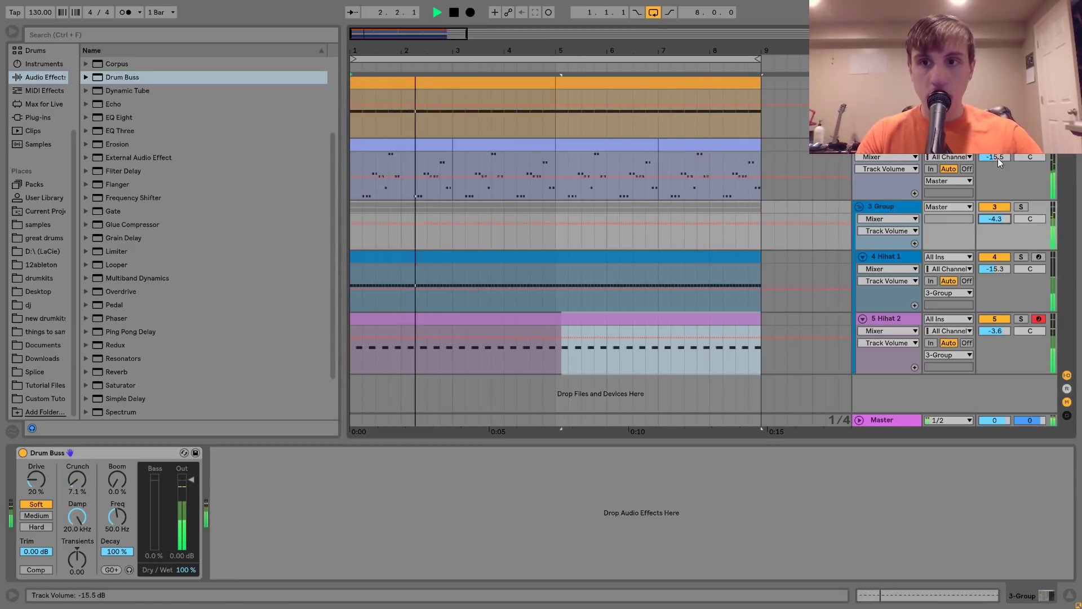
mouse_move(996, 157)
mouse_down()
mouse_move(996, 146)
mouse_move(997, 159)
mouse_up()
key(space)
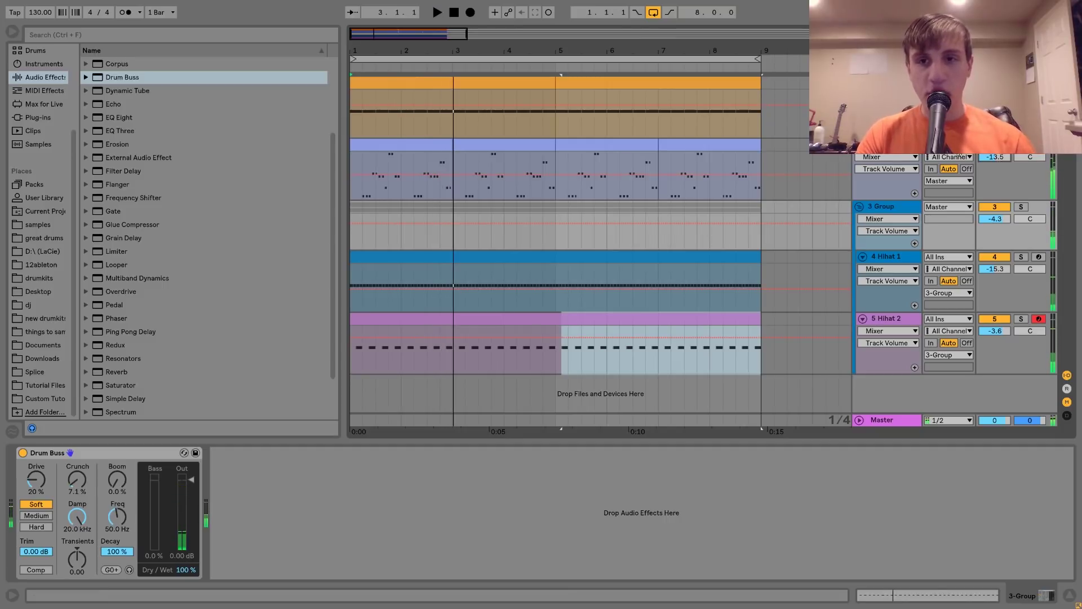
Step: Add a new MIDI track below the Serum lead track and check the lead clip's notes and device chain
click(900, 146)
key(ctrl+shift+t)
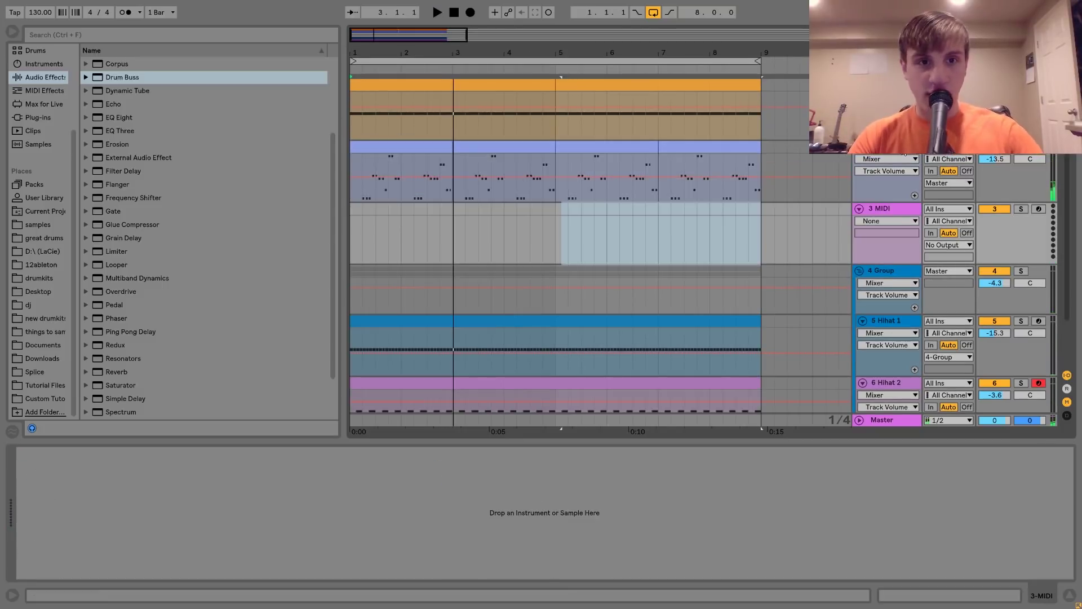
click(37, 118)
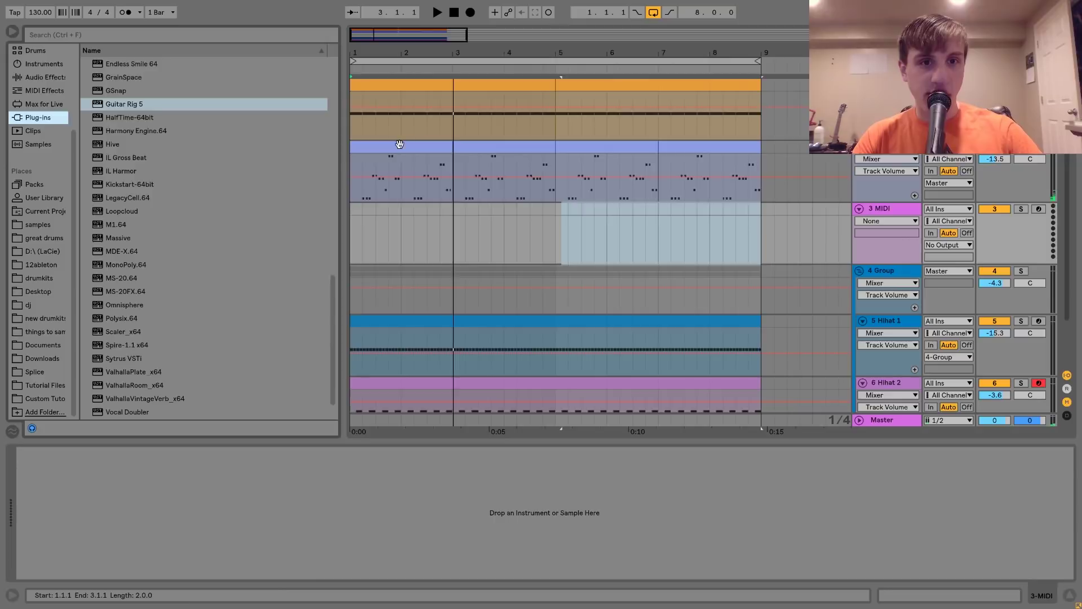
double_click(399, 144)
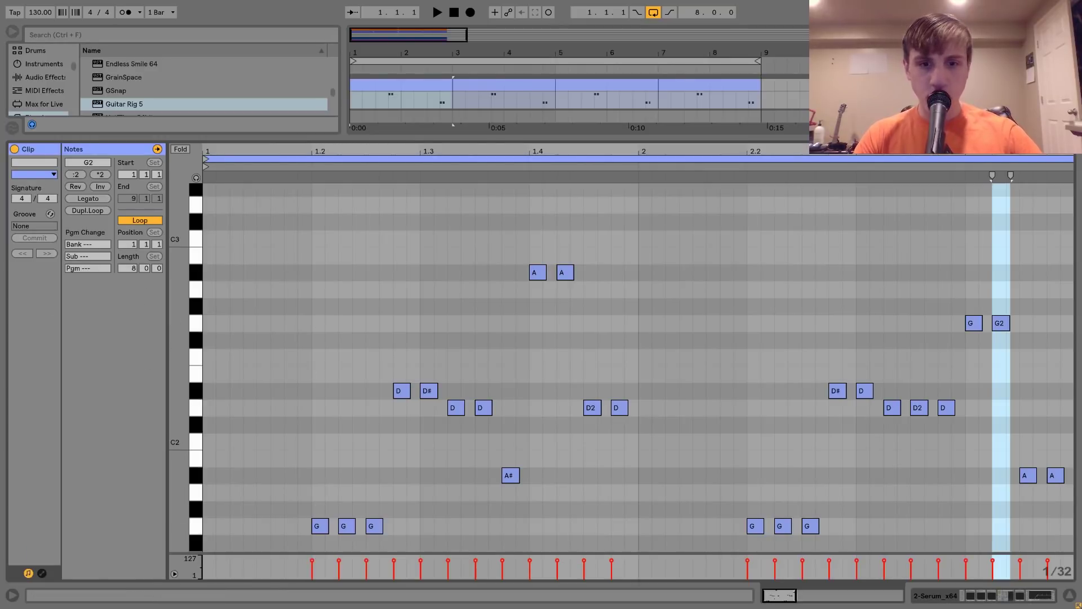
click(987, 601)
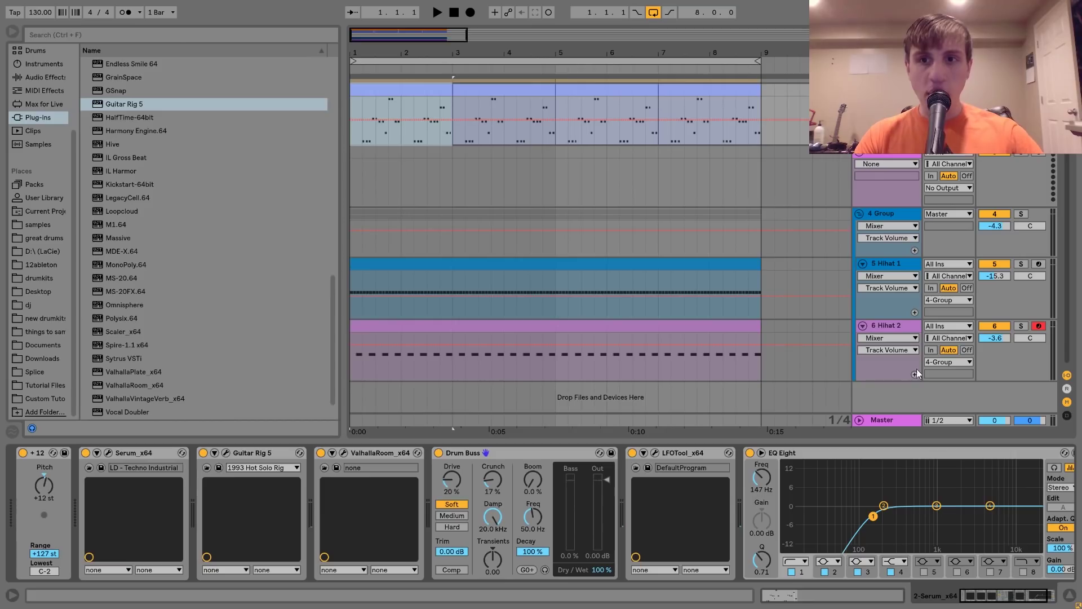
click(892, 157)
Step: Load the Serum_x64 instrument on the new MIDI track
scroll(165, 124, up, 8)
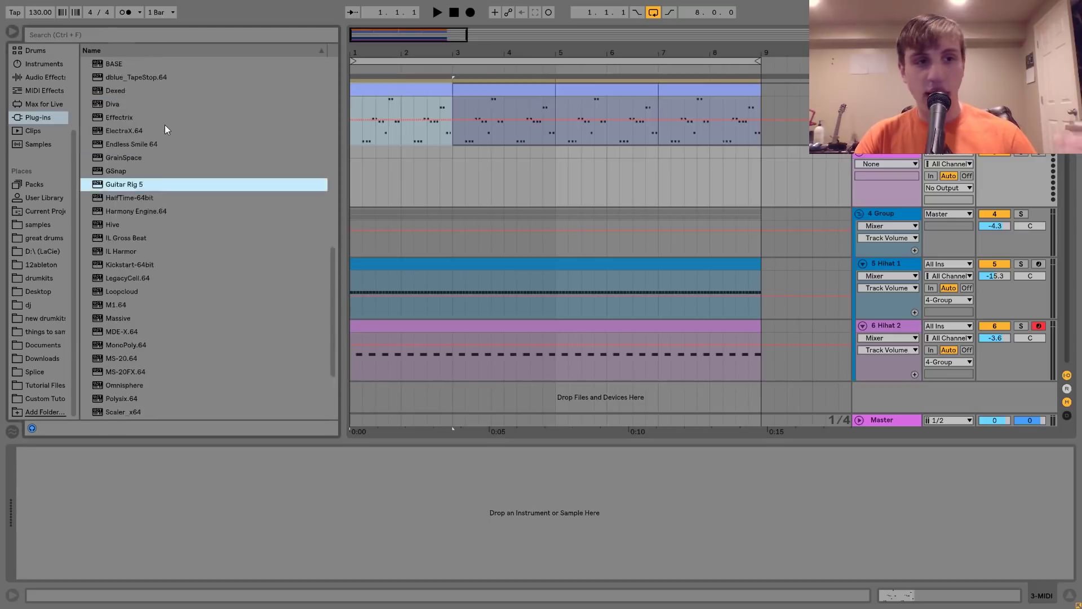
scroll(124, 113, up, 3)
drag(125, 131, 159, 134)
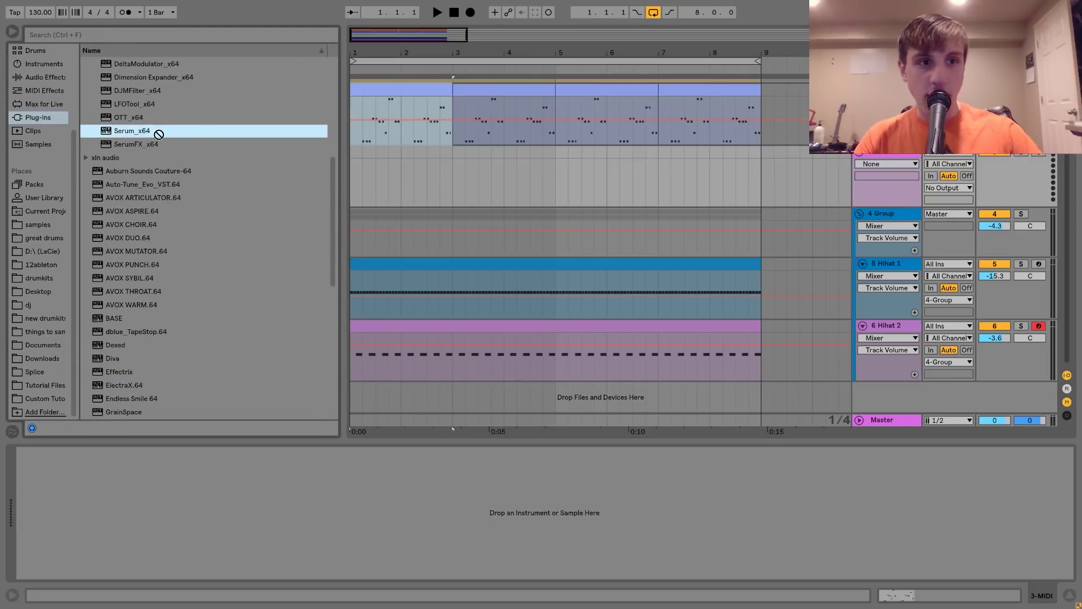
drag(382, 192, 382, 192)
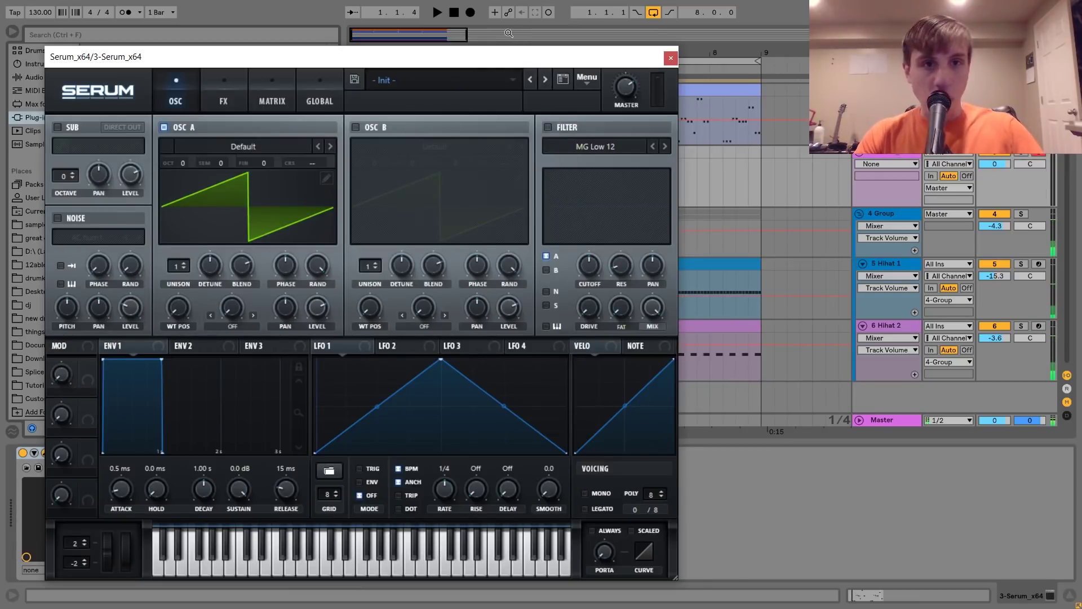
Step: Try the LD - Hummus preset from the Evolution Of Sound Paradox bank in the new Serum
click(484, 80)
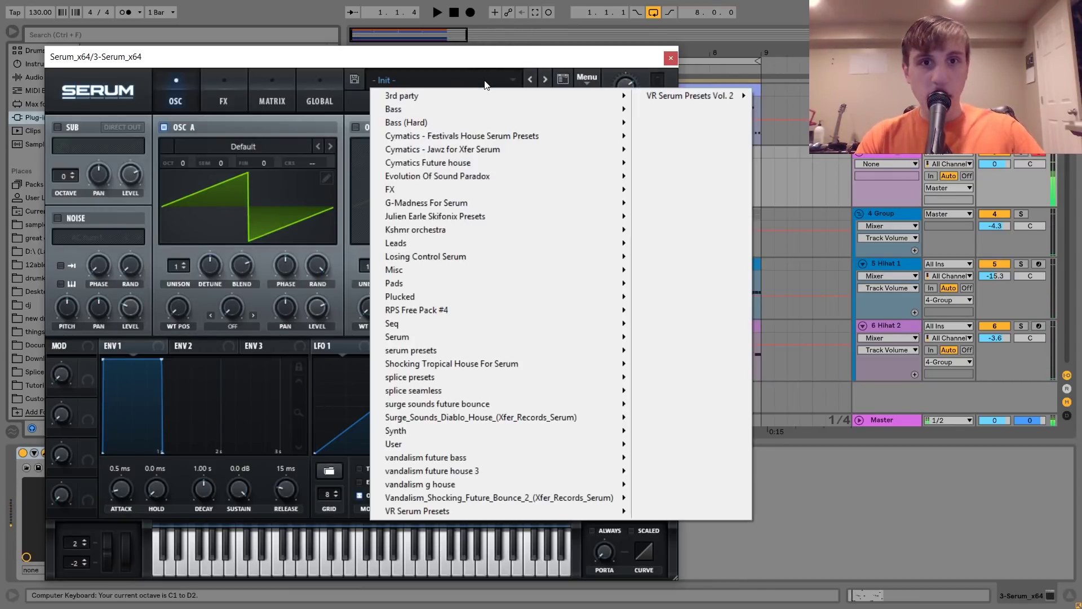
mouse_move(465, 176)
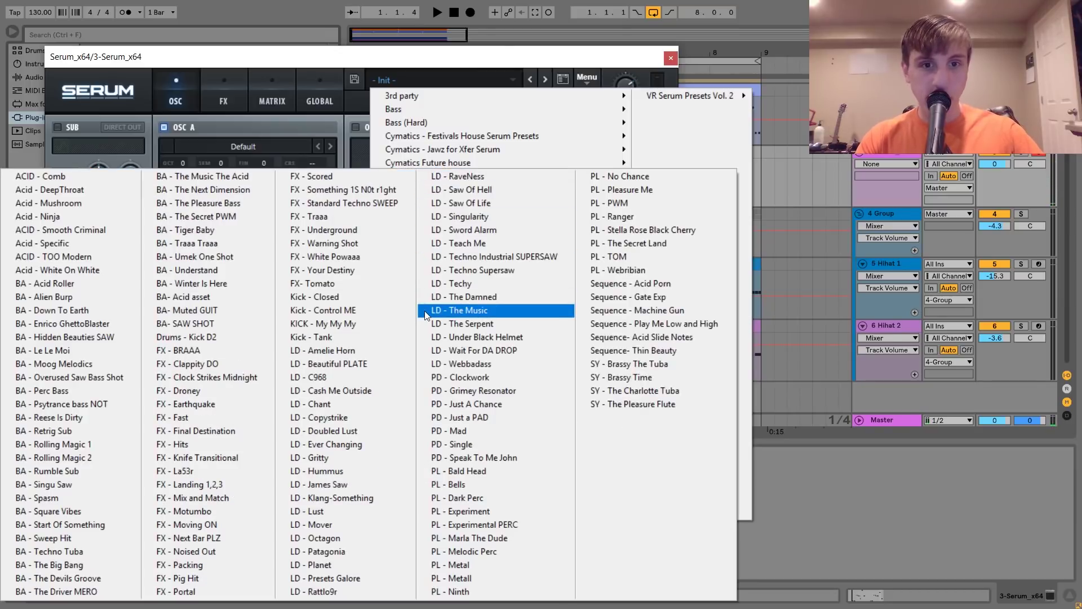
click(327, 475)
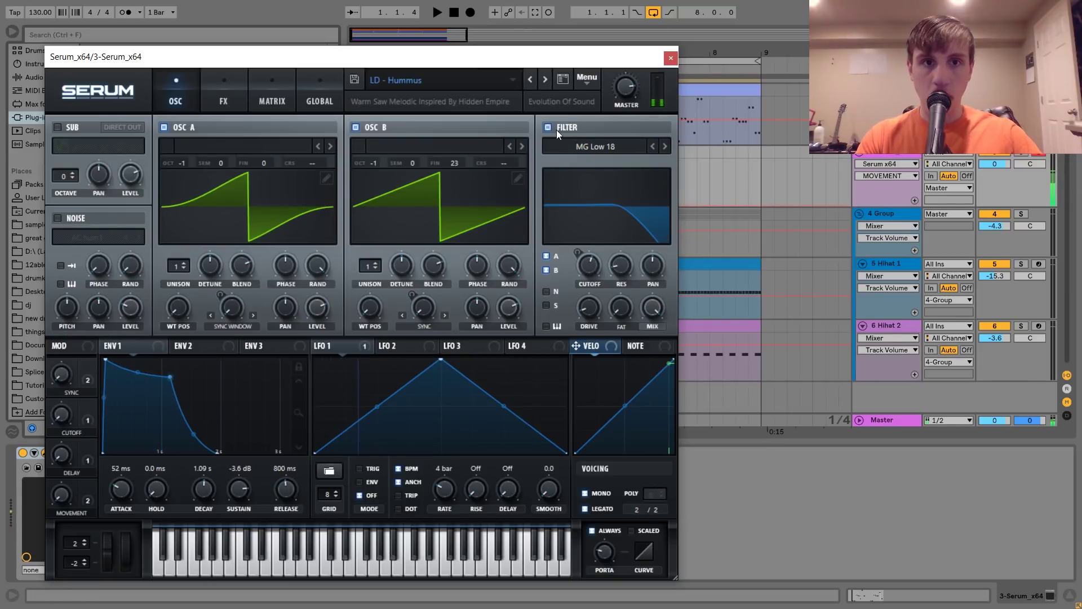
Step: Pick ACID - Smooth Criminal from Evolution Of Sound Paradox and browse the neighbouring presets, settling on Acid - Specific
click(468, 83)
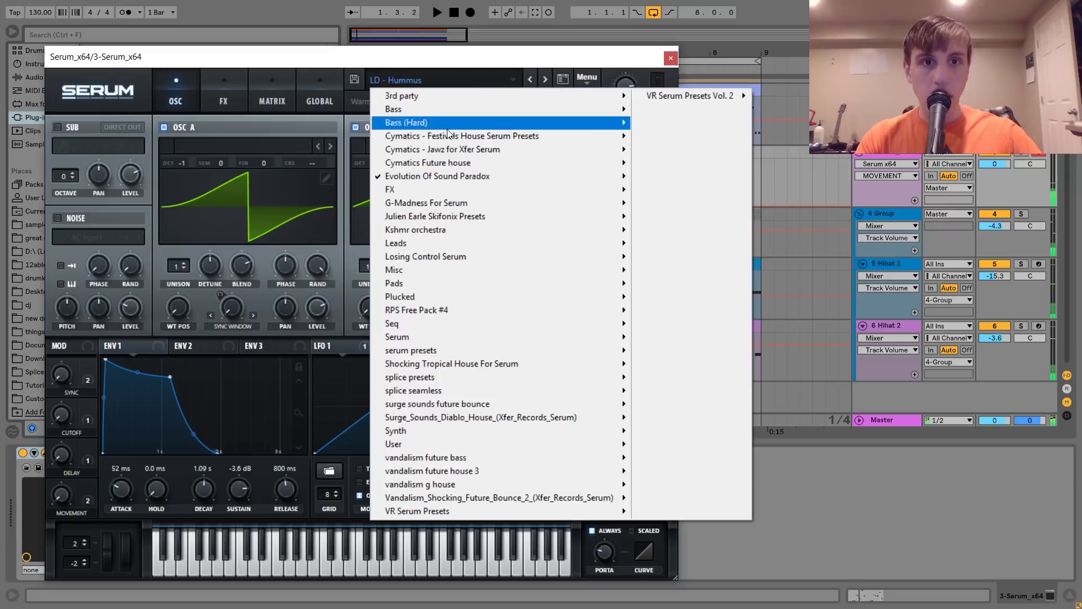
mouse_move(393, 178)
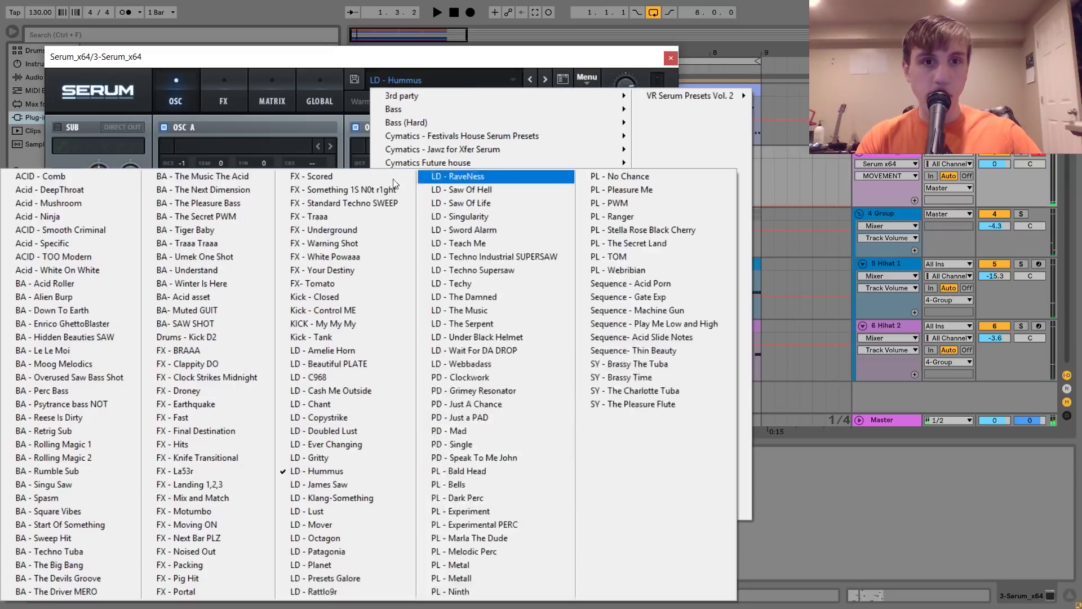
click(62, 230)
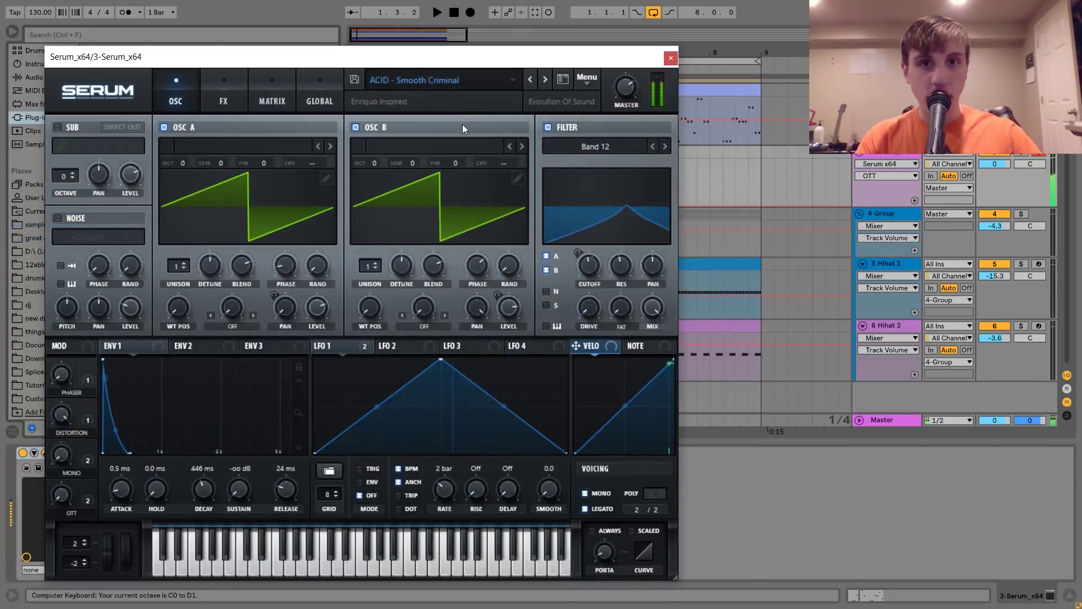
click(531, 79)
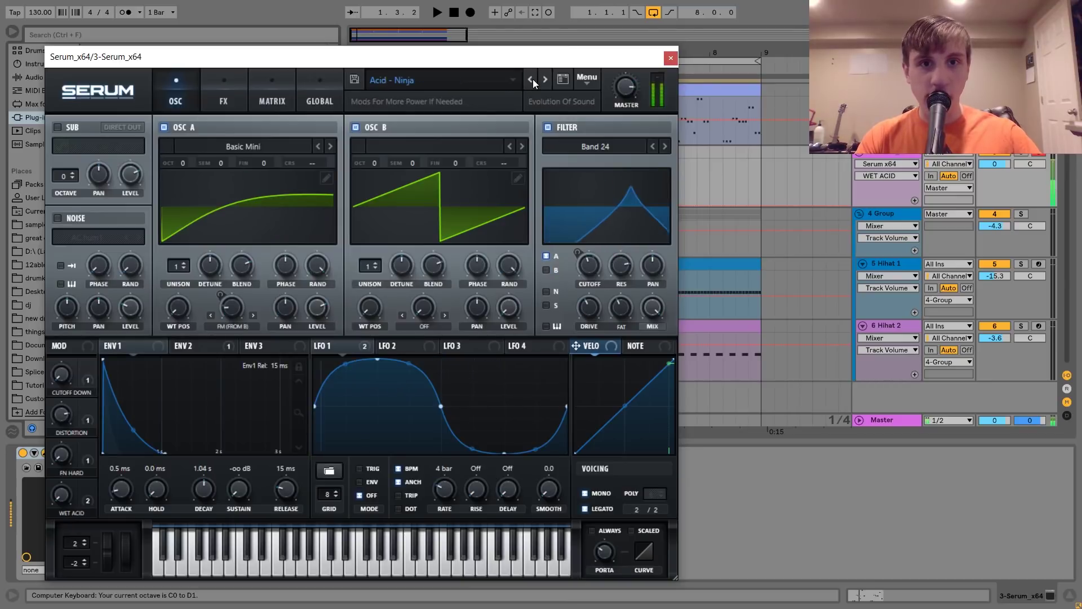
key(x)
click(545, 79)
click(545, 79)
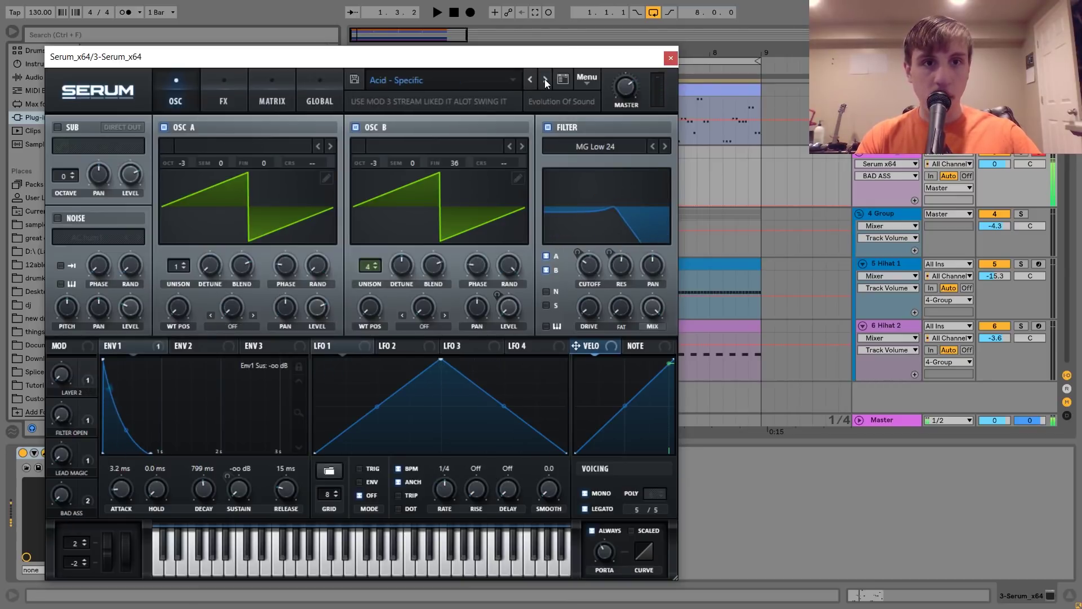
Step: Audition the Acid - Specific preset on G across several octaves and against the track, and close the Serum window
key(g)
key(x)
key(g)
key(x)
key(g)
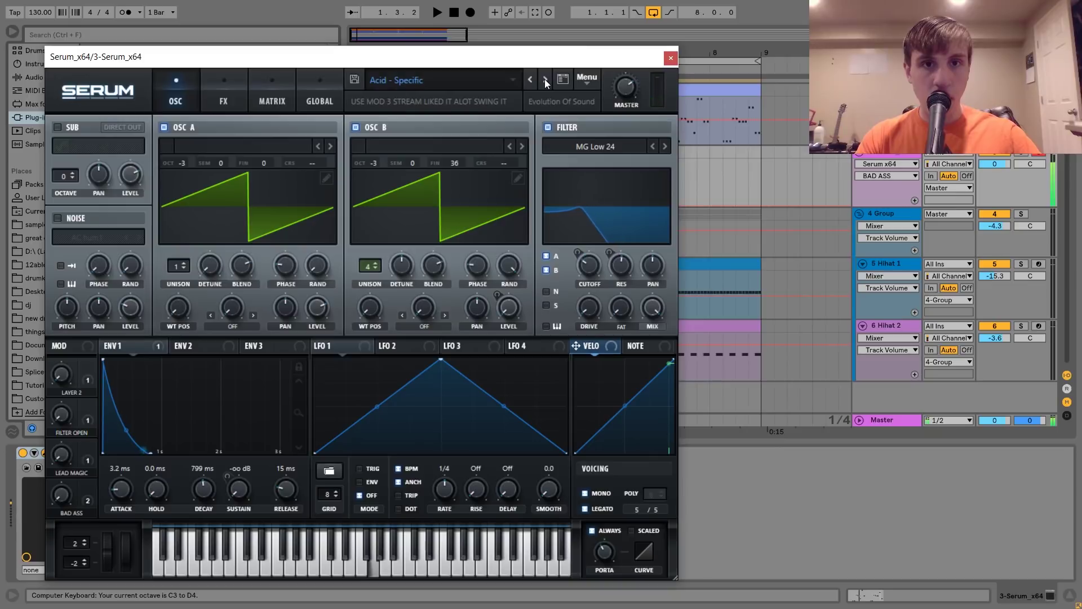
key(space)
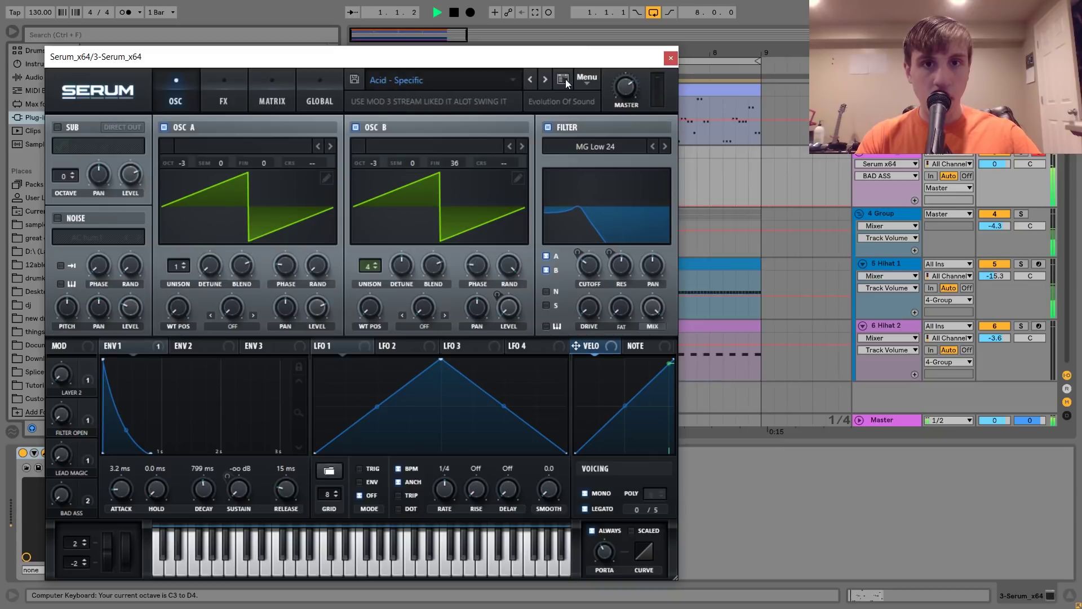
click(672, 57)
key(x)
key(space)
Step: Create an eight-bar MIDI clip on the new Serum track and open its notes around bar 2
drag(763, 155, 401, 182)
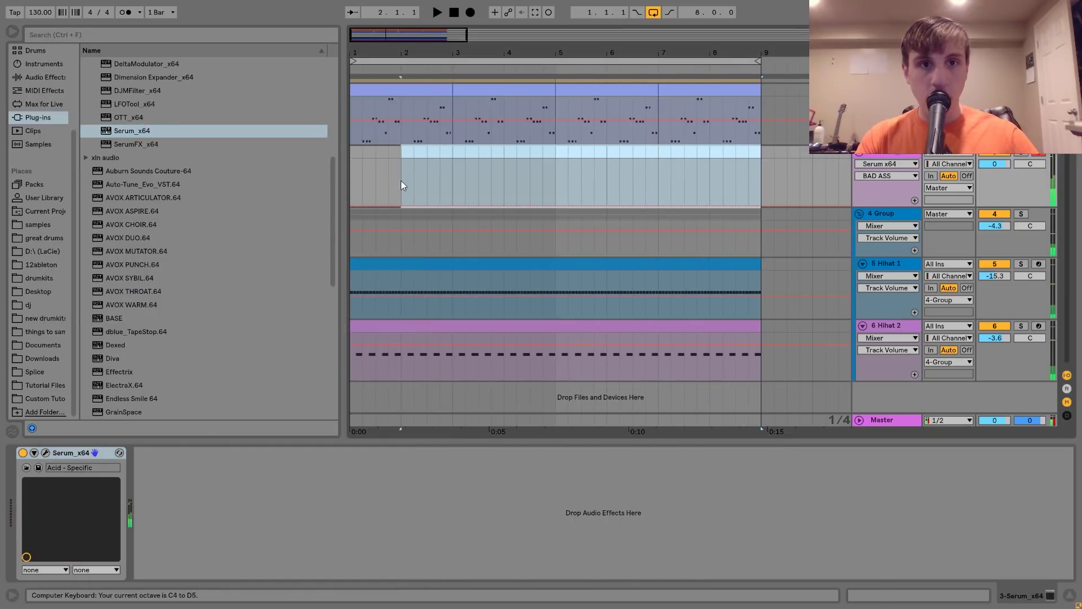
double_click(353, 170)
key(space)
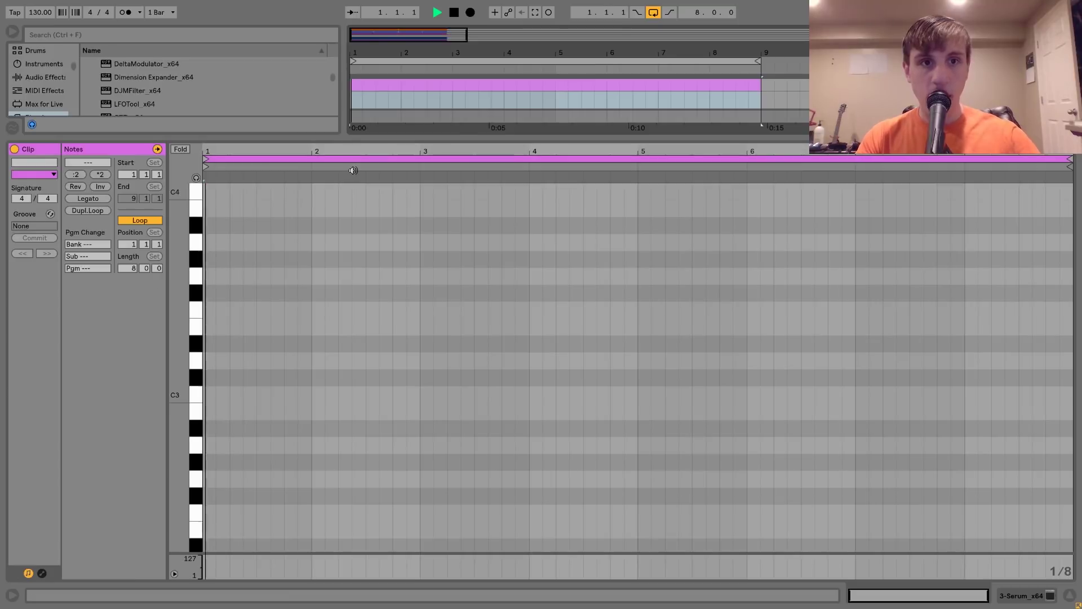
drag(330, 151, 411, 154)
key(space)
Step: Add a G5 note near 2.1.4 in the clip and lengthen it to five thirty-second grid steps
scroll(461, 293, down, 2)
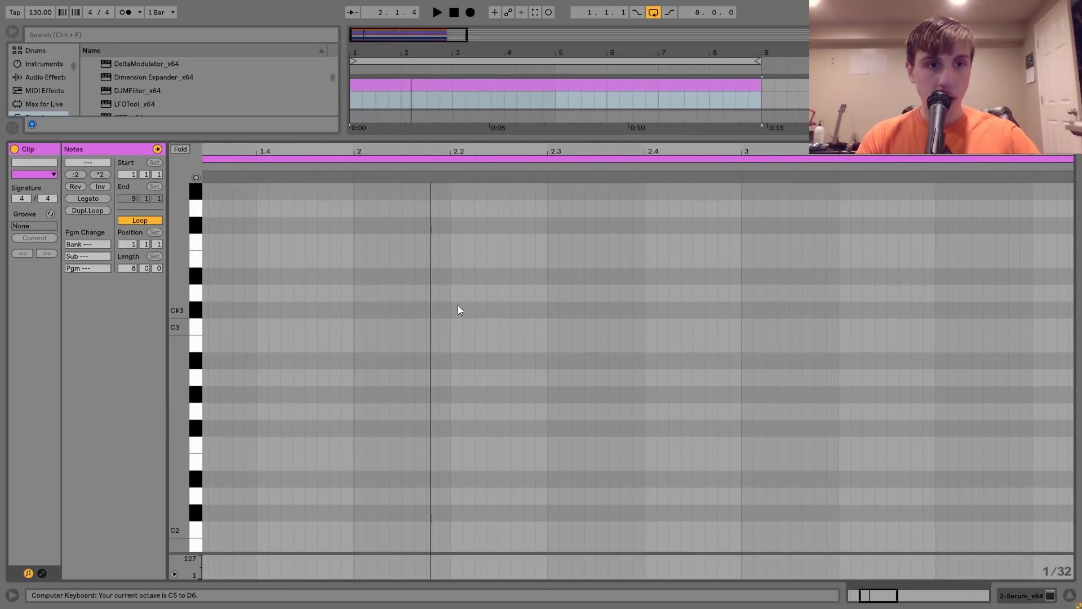
scroll(458, 309, down, 15)
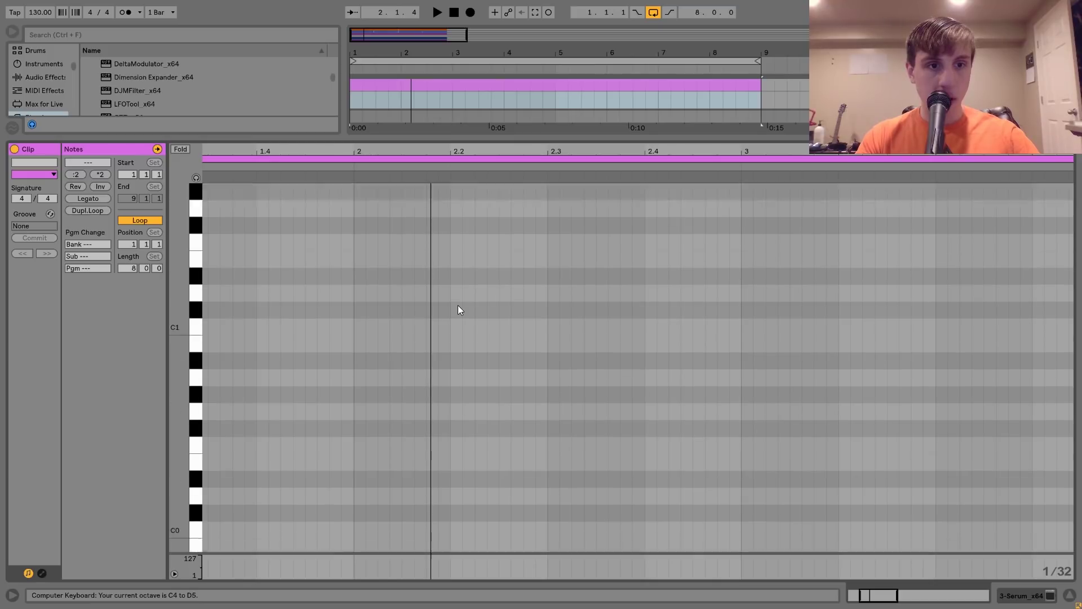
scroll(458, 310, up, 15)
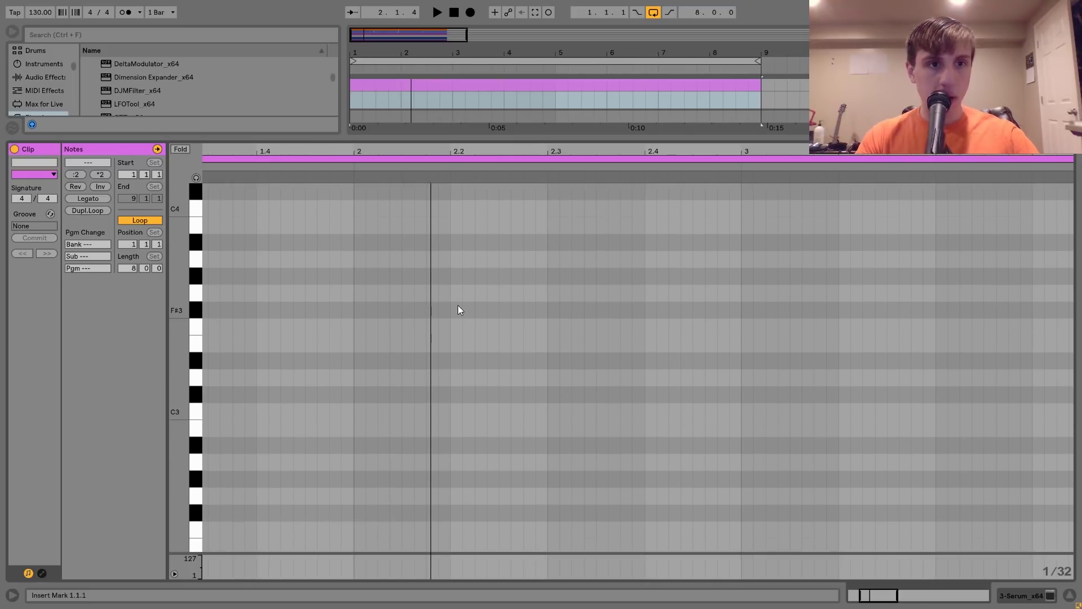
key(g)
scroll(457, 309, up, 1)
double_click(436, 278)
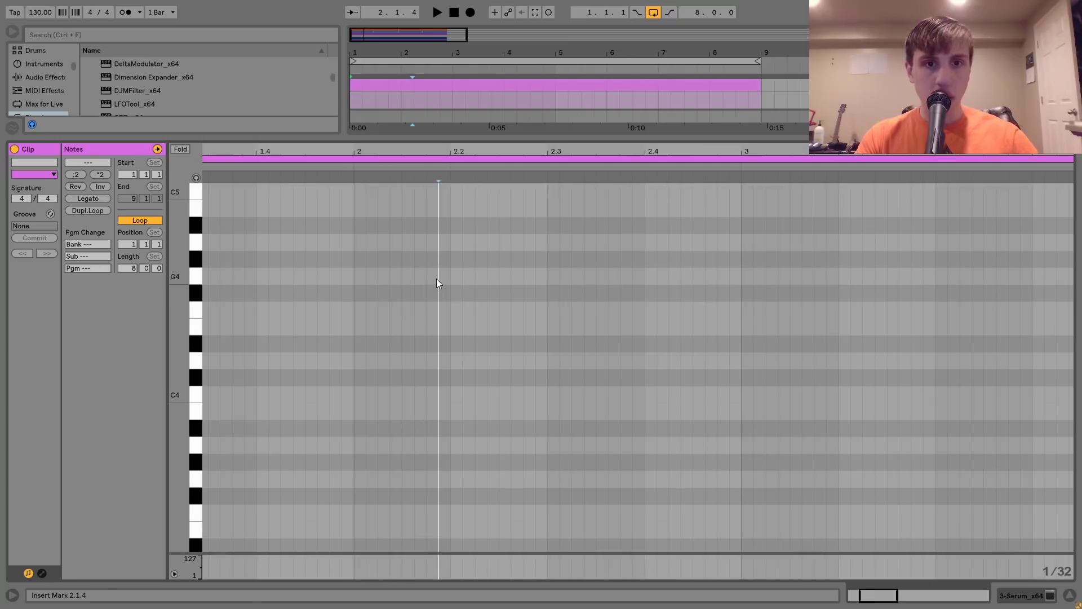
key(shift+Up)
key(shift+Right)
key(shift+Right)
key(shift+Right)
key(shift+Right)
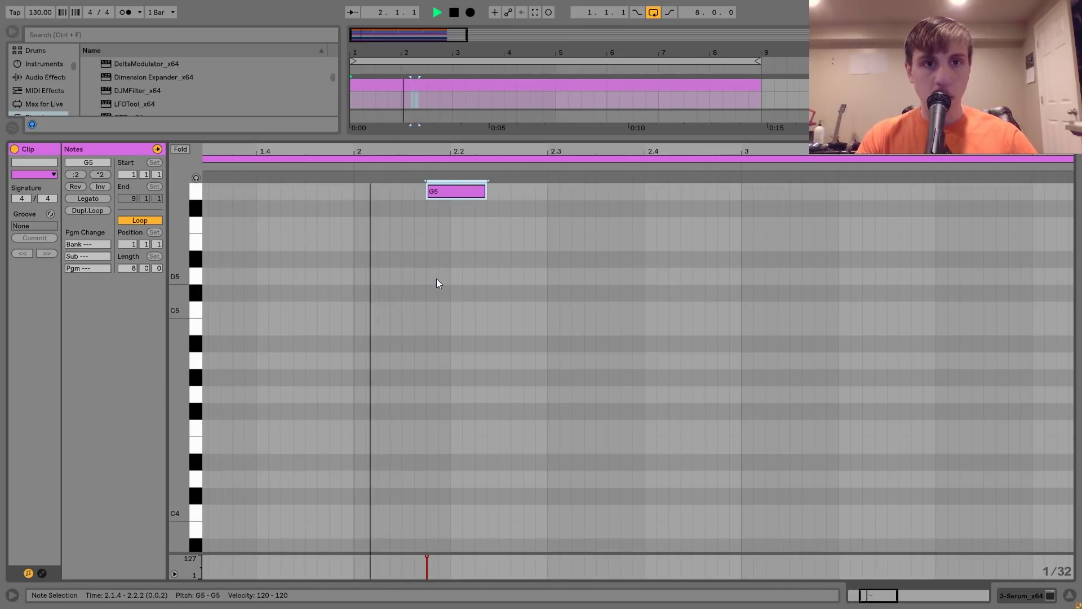
Step: Move the G5 note earlier so it starts at 1.4.4, and play it back
key(space)
key(Left)
key(Left)
key(Left)
key(Left)
key(Left)
key(Left)
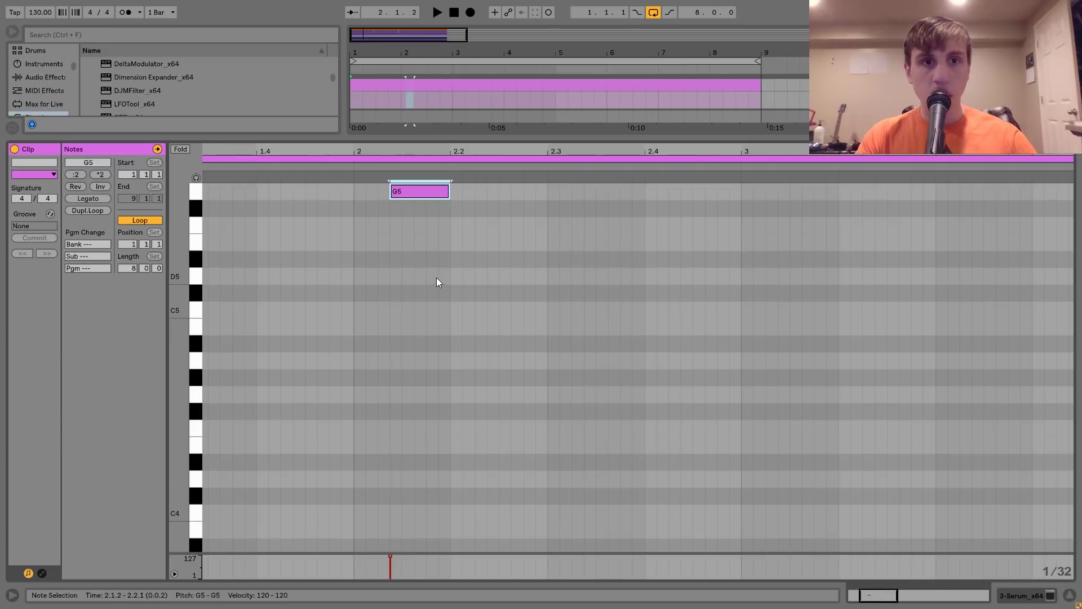
key(Left)
key(Left)
key(space)
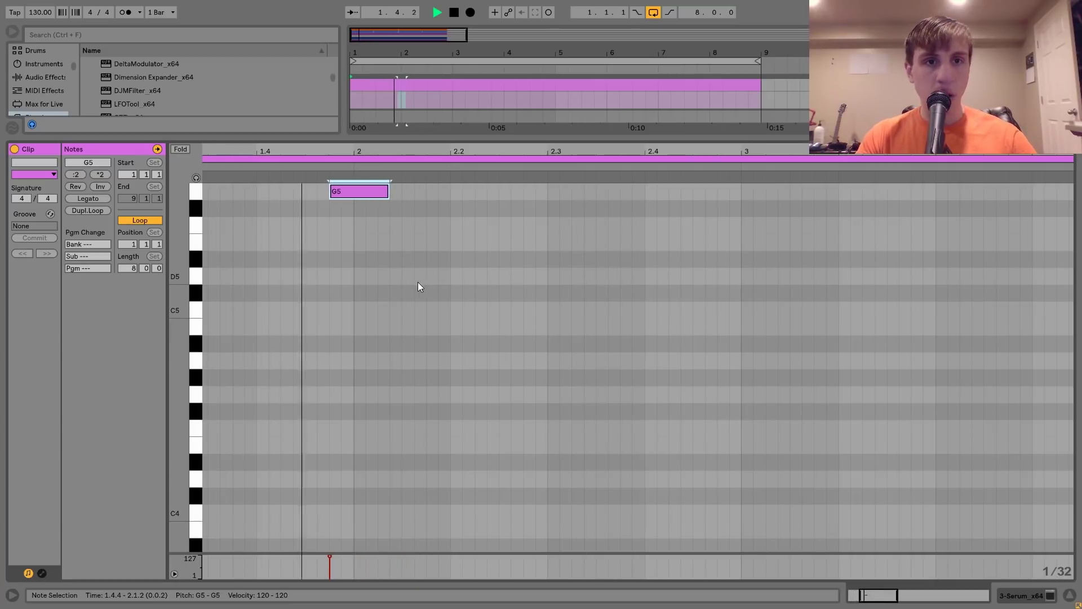
Step: Duplicate the G5 note to 2.1.3, lower the copy an octave to G4 and shorten it to three thirty-second grid steps
key(ctrl+d)
key(Right)
key(shift+Down)
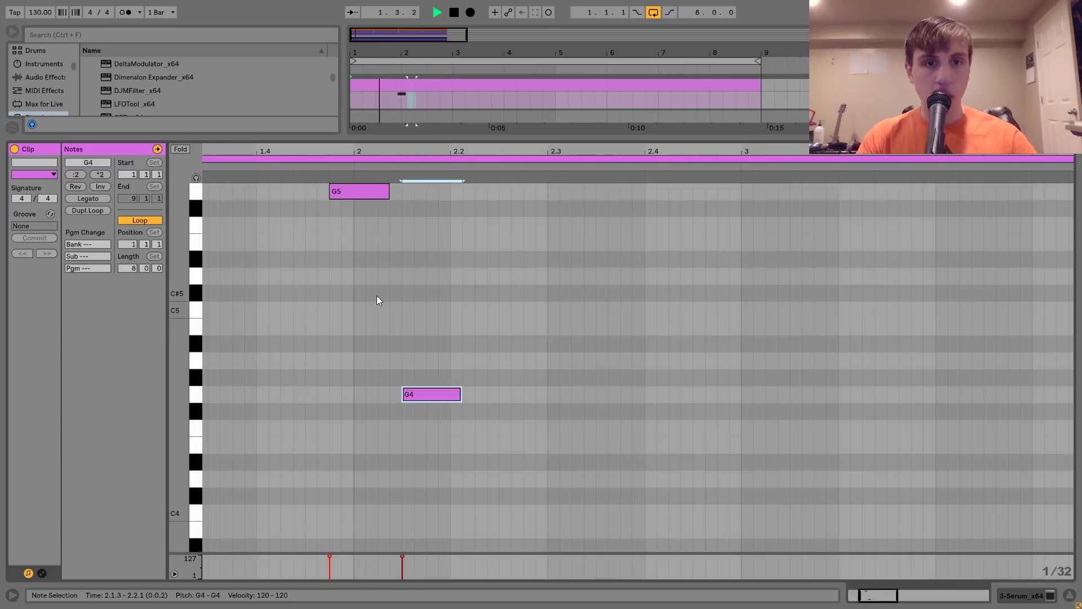
key(shift+Left)
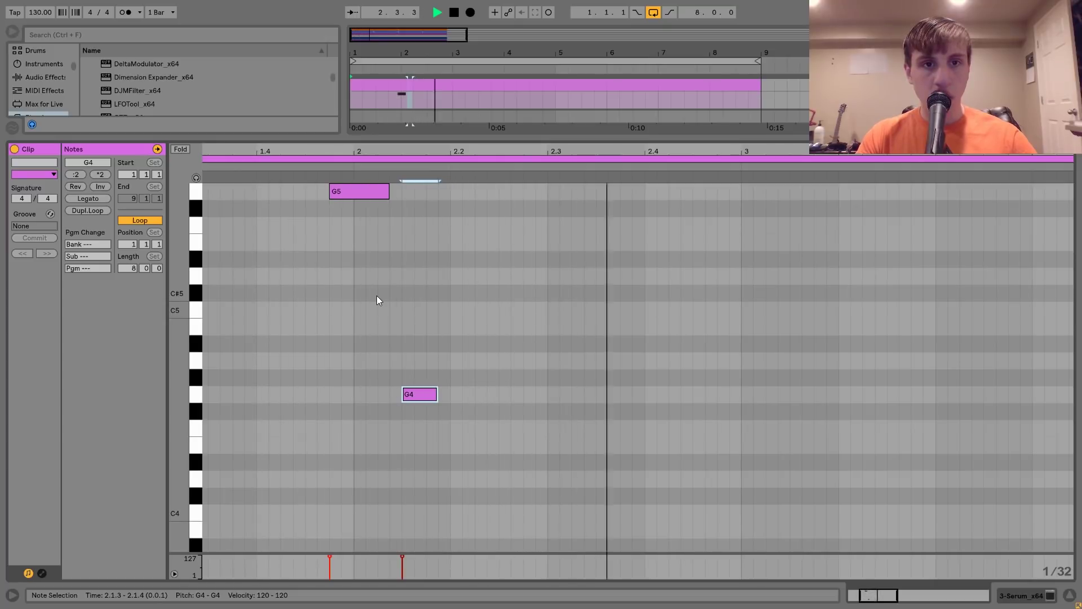
key(space)
Step: Extend the G5 note to the start of the G4 note and the G4 note to beat 2.2, and start playback
click(362, 197)
key(shift+Right)
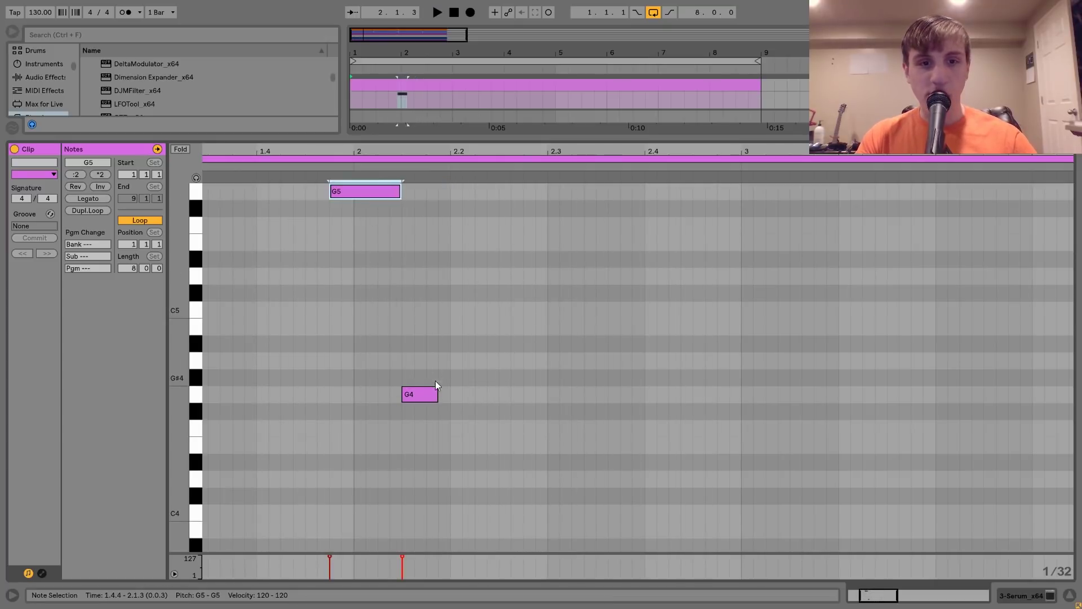
click(427, 397)
key(shift+Right)
key(space)
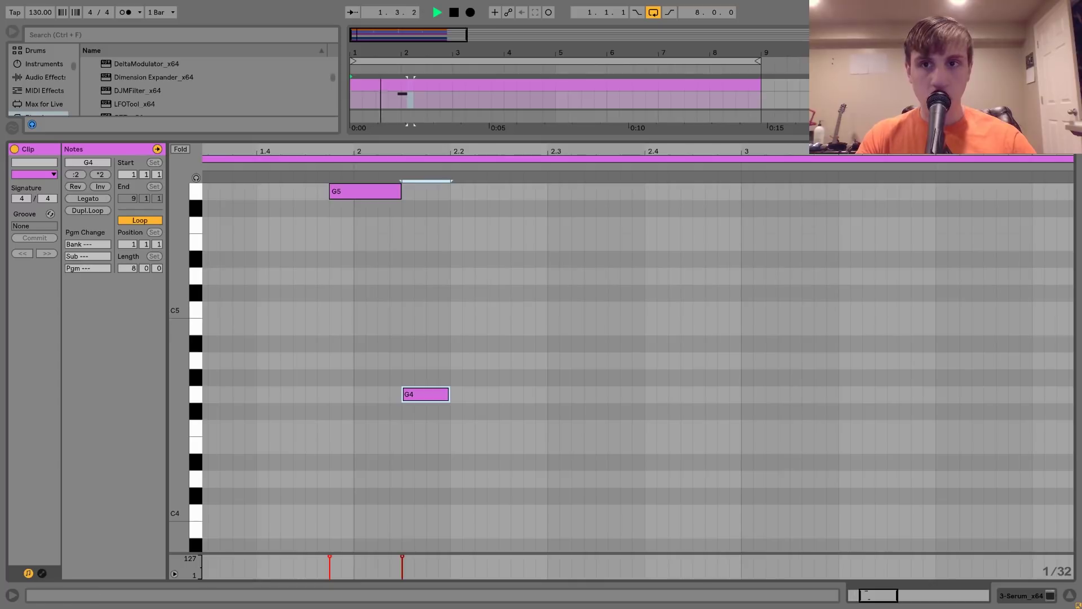
Step: Duplicate the first two bars of the new Serum clip so the two-note phrase repeats through to bar 9
key(shift+Tab)
click(452, 184)
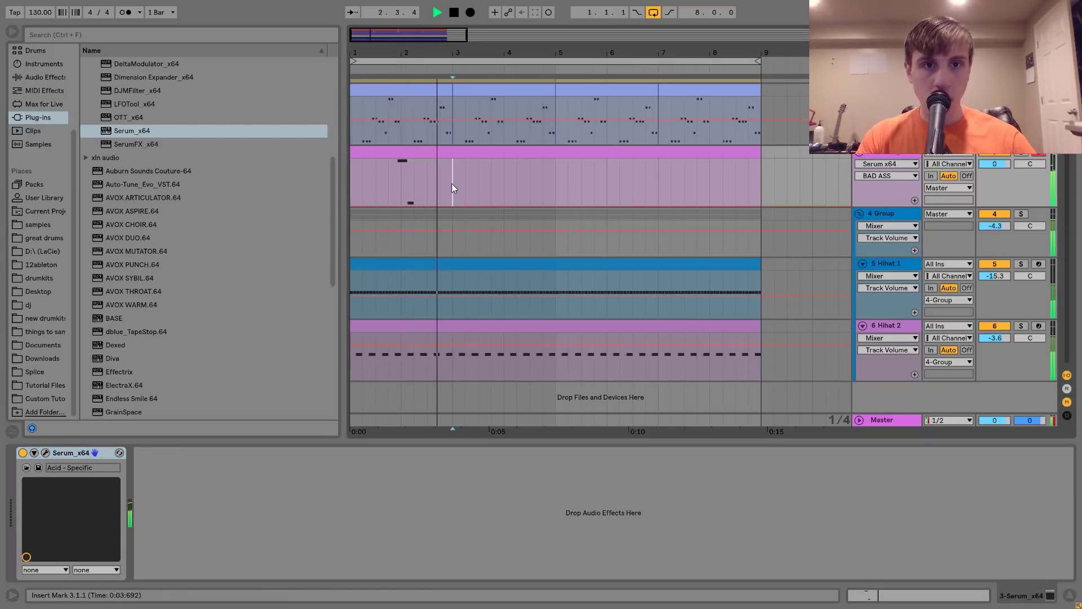
drag(452, 183, 345, 155)
key(ctrl+d)
double_click(513, 155)
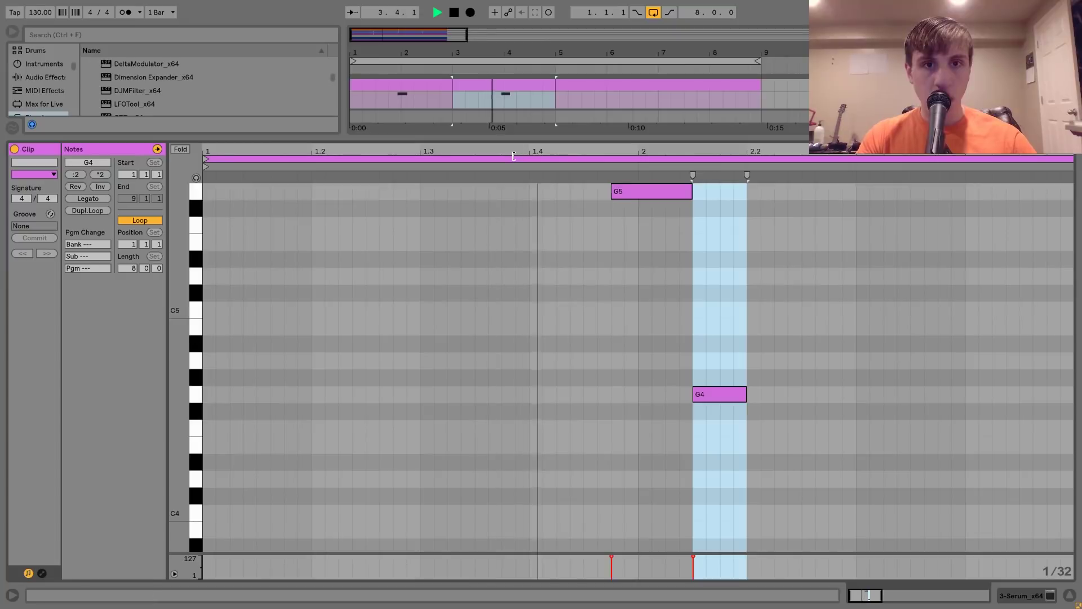
key(shift+Tab)
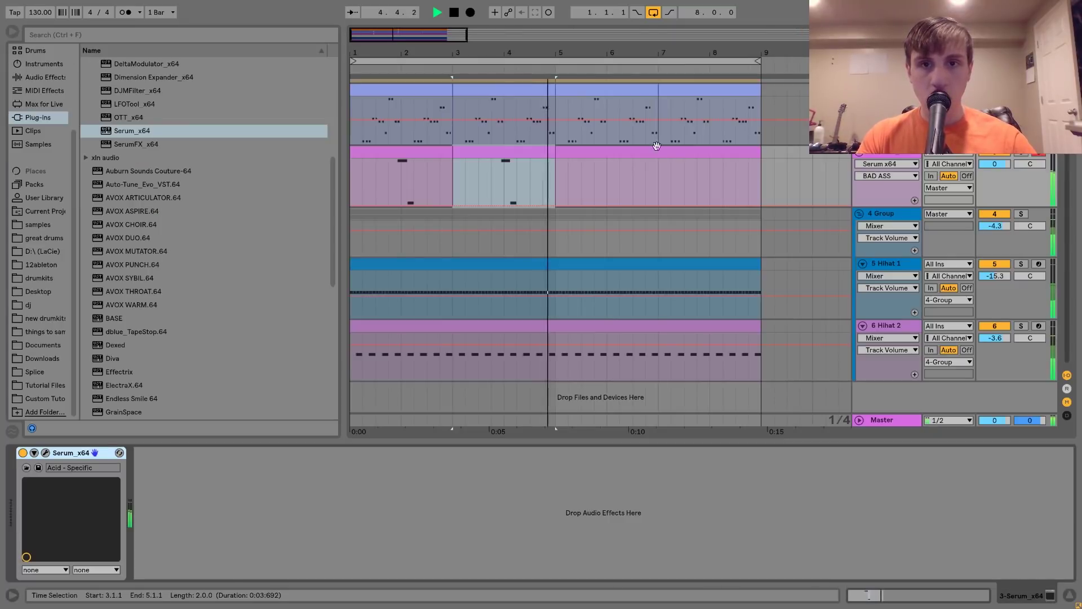
key(ctrl+d)
key(ctrl+d)
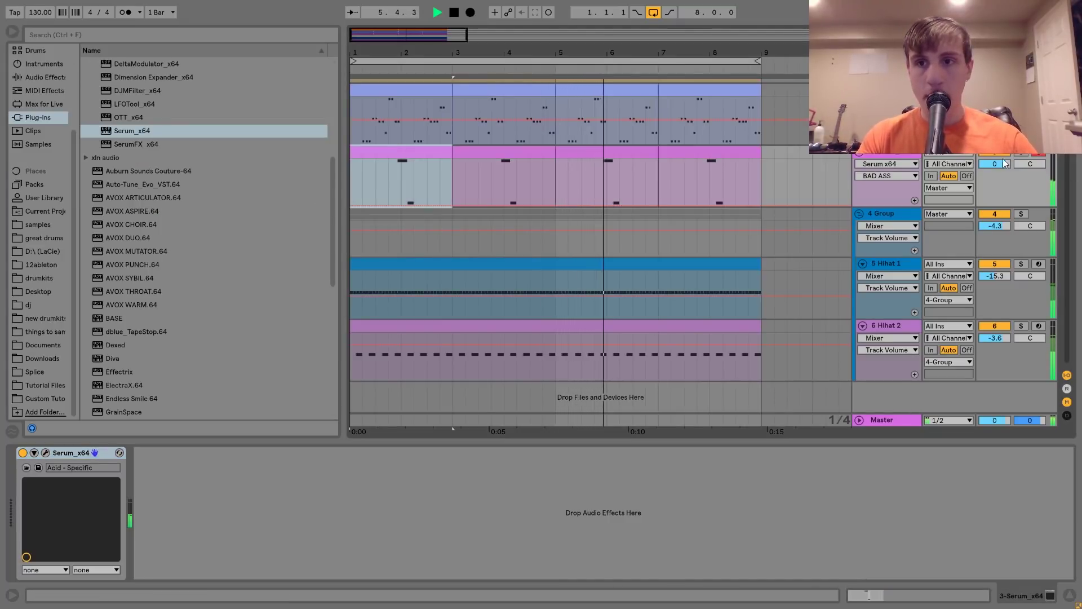
Step: Set the new Serum track's volume to -7.6 dB and stop playback
mouse_move(1005, 163)
mouse_down()
mouse_move(1005, 189)
mouse_move(996, 163)
mouse_up()
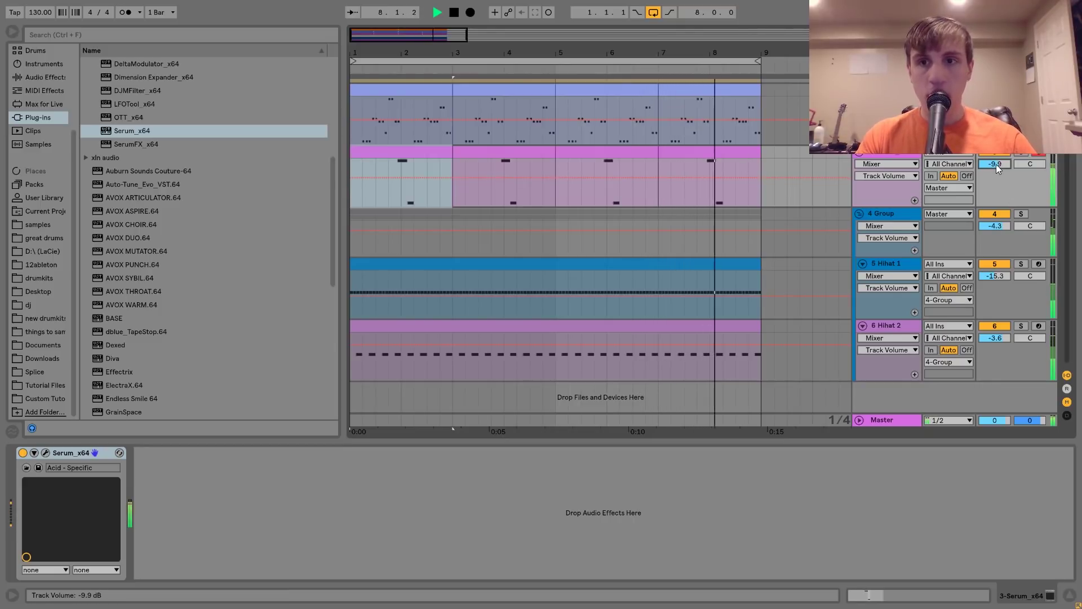
drag(997, 165, 997, 168)
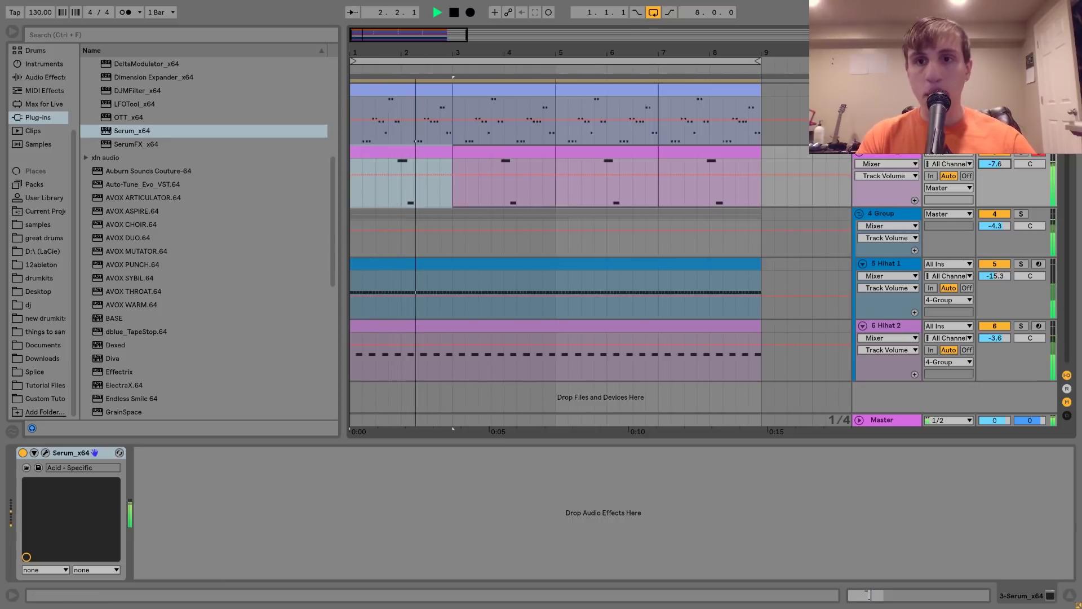
key(space)
Step: Copy LFOTool and EQ Eight from the Serum lead to the new Serum track and lower the EQ low-cut to about 62 Hz
click(995, 128)
click(686, 453)
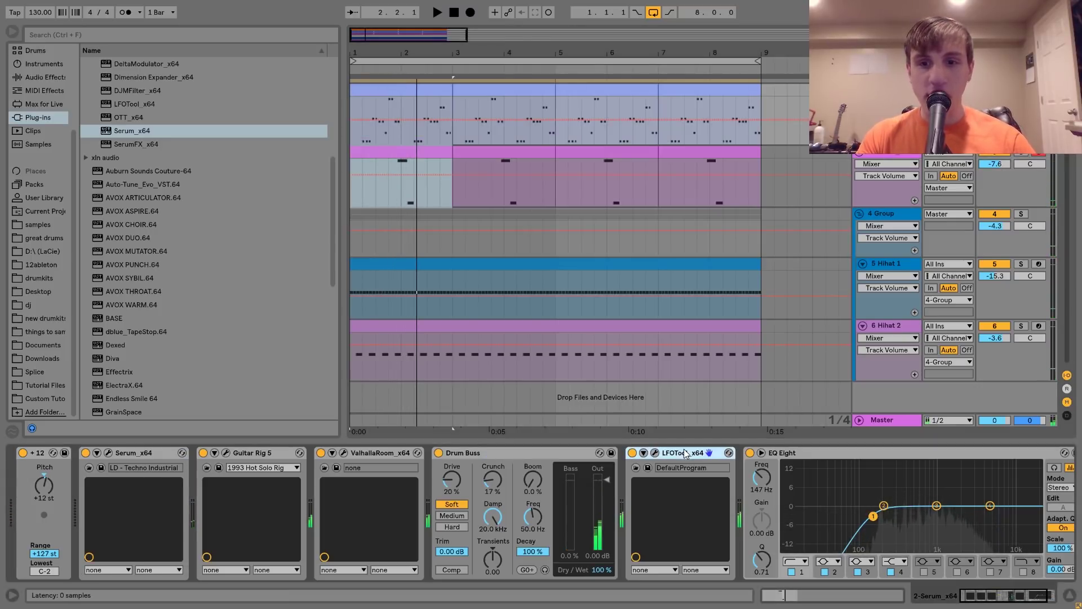
click(804, 455)
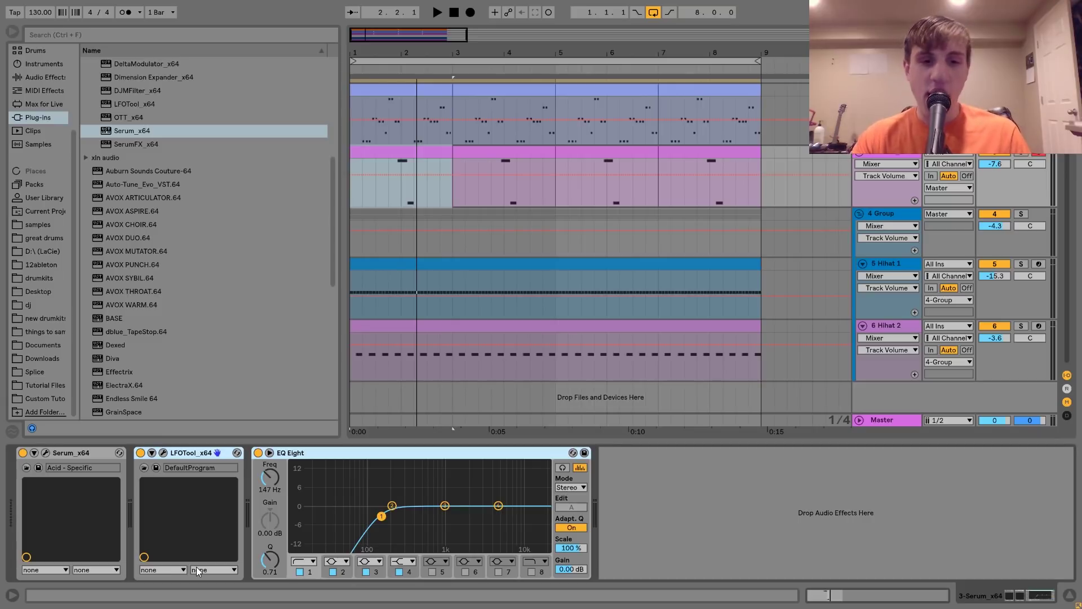
click(268, 489)
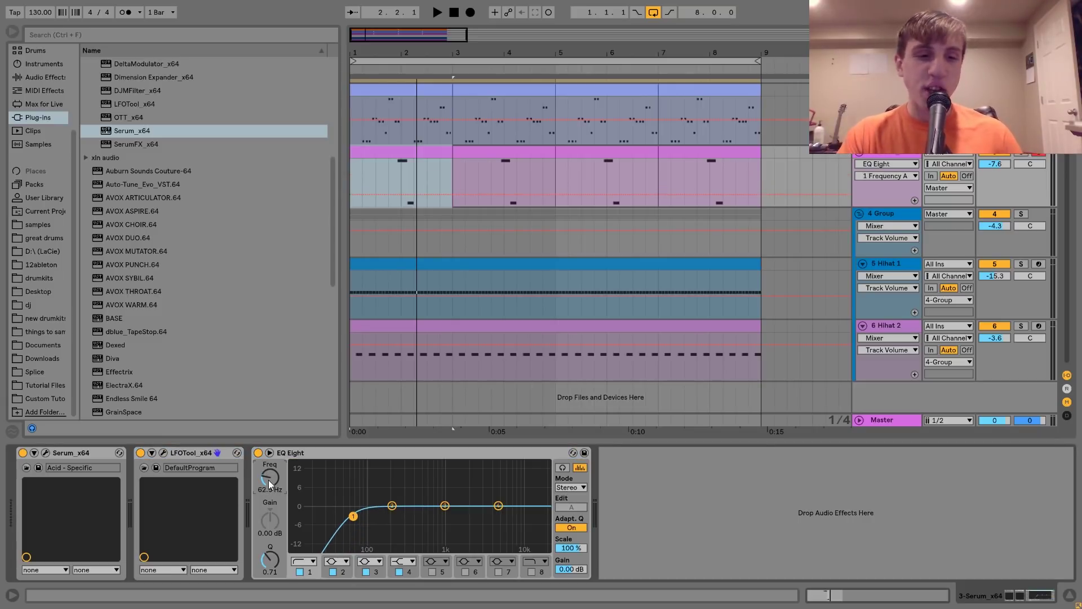
Step: Raise the second Serum track's EQ Eight low cut to 147 Hz and lift the end point of its LFOTool curve slightly
drag(268, 480, 268, 468)
click(153, 451)
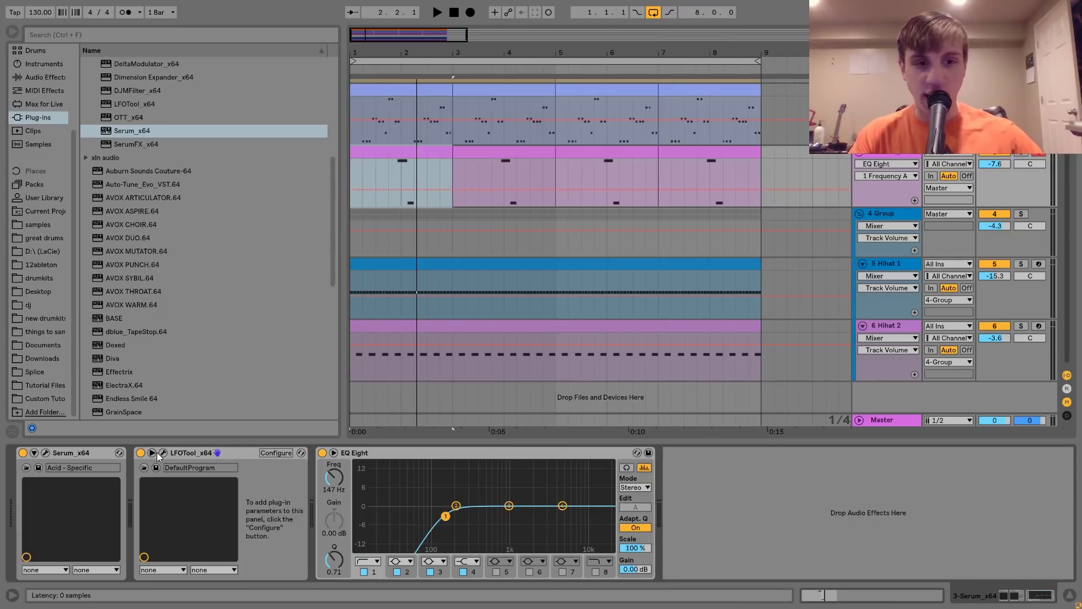
click(162, 452)
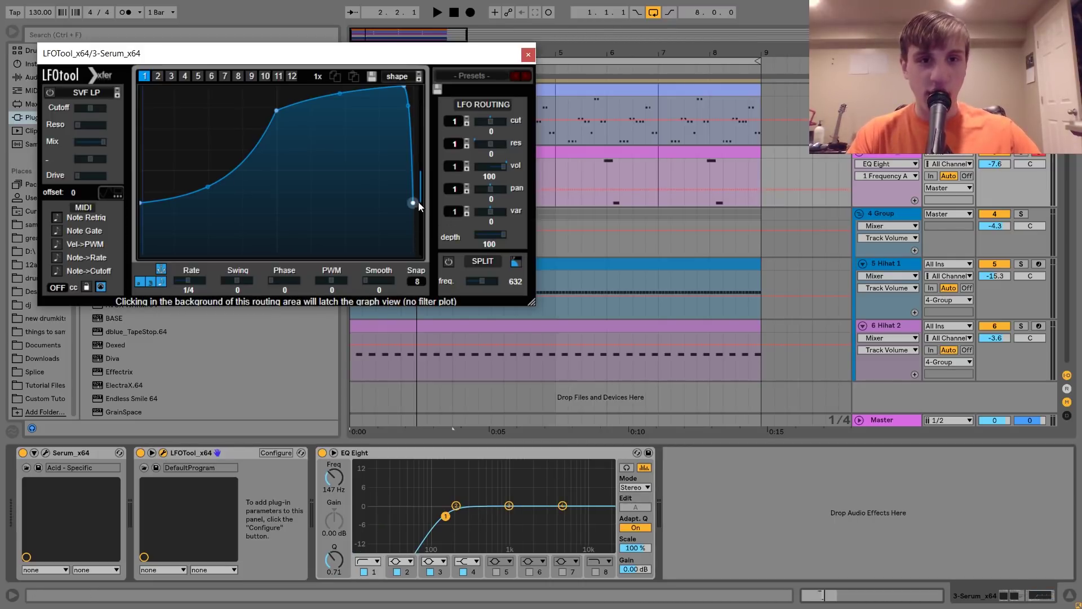
drag(412, 201, 414, 188)
key(space)
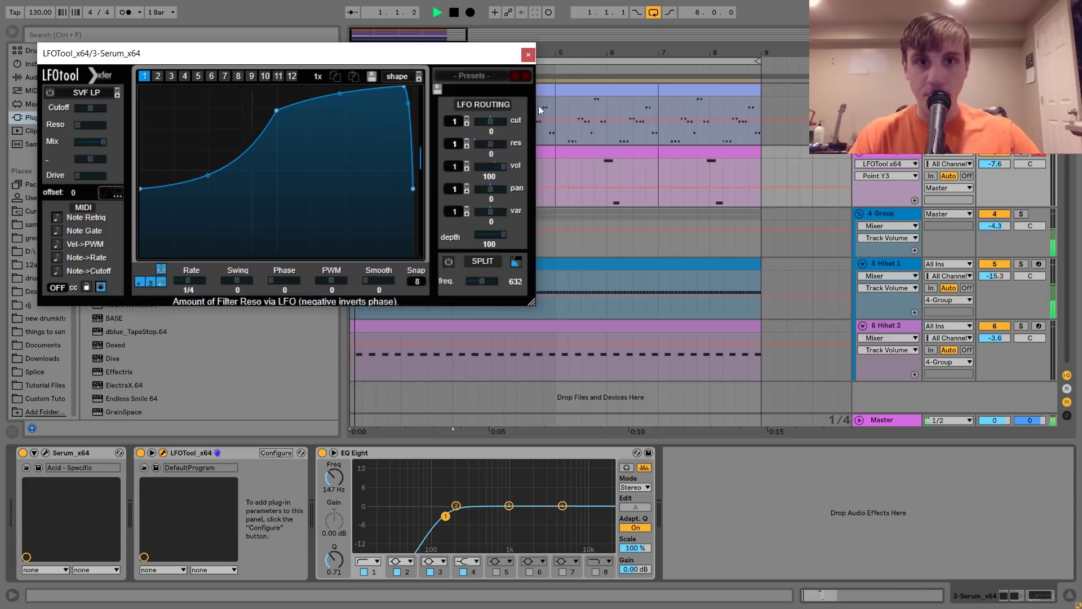
click(529, 55)
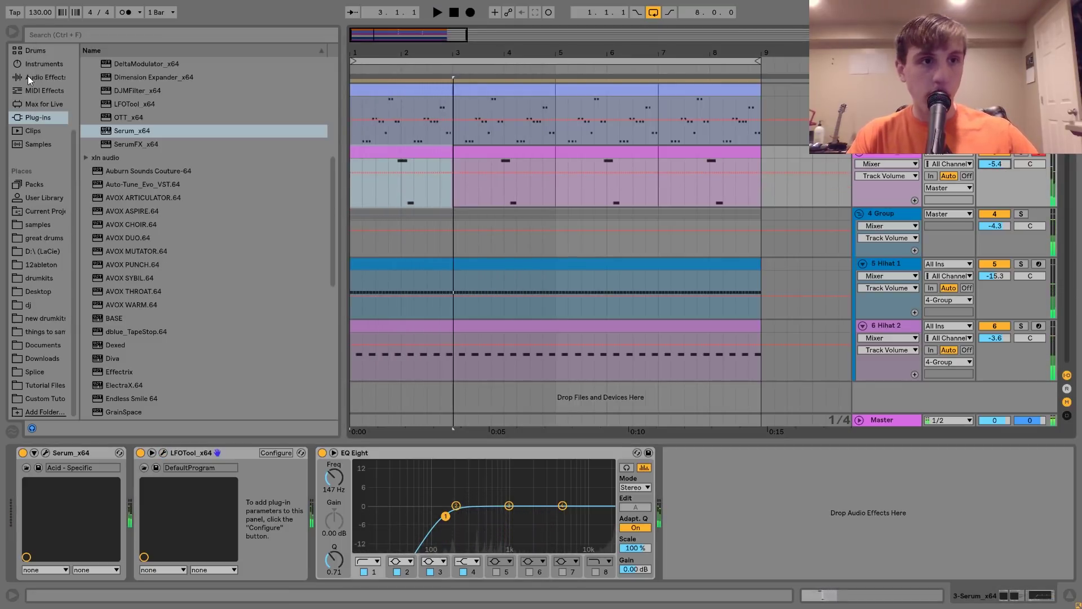
Step: Add Drum Buss between Serum and LFOTool with Drive 20 % and Crunch 22 %, and set the track volume to -10.3 dB
key(space)
click(45, 77)
drag(121, 77, 203, 486)
key(space)
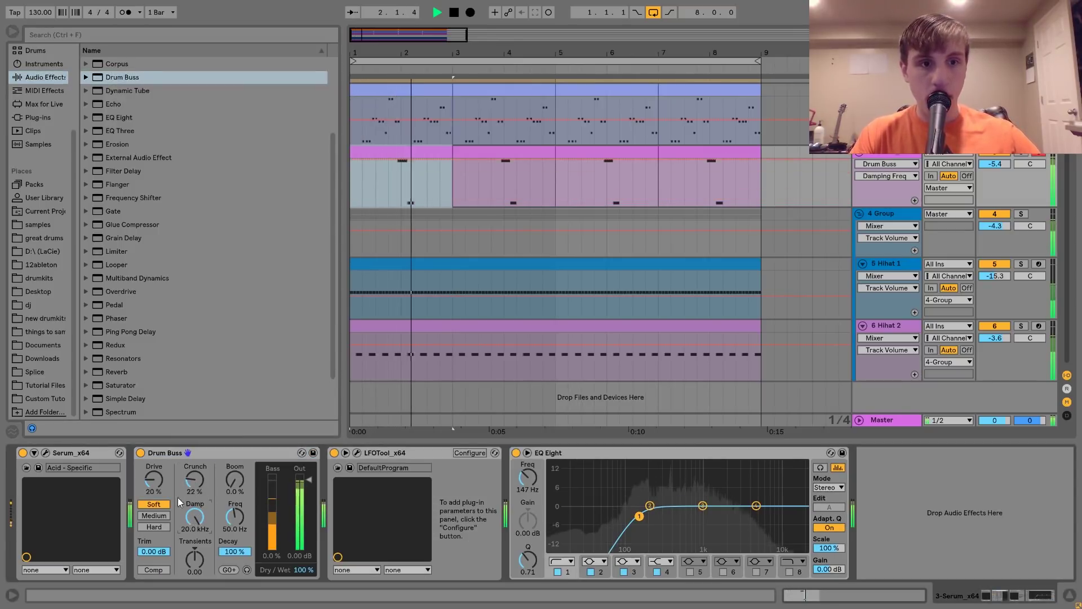
click(195, 480)
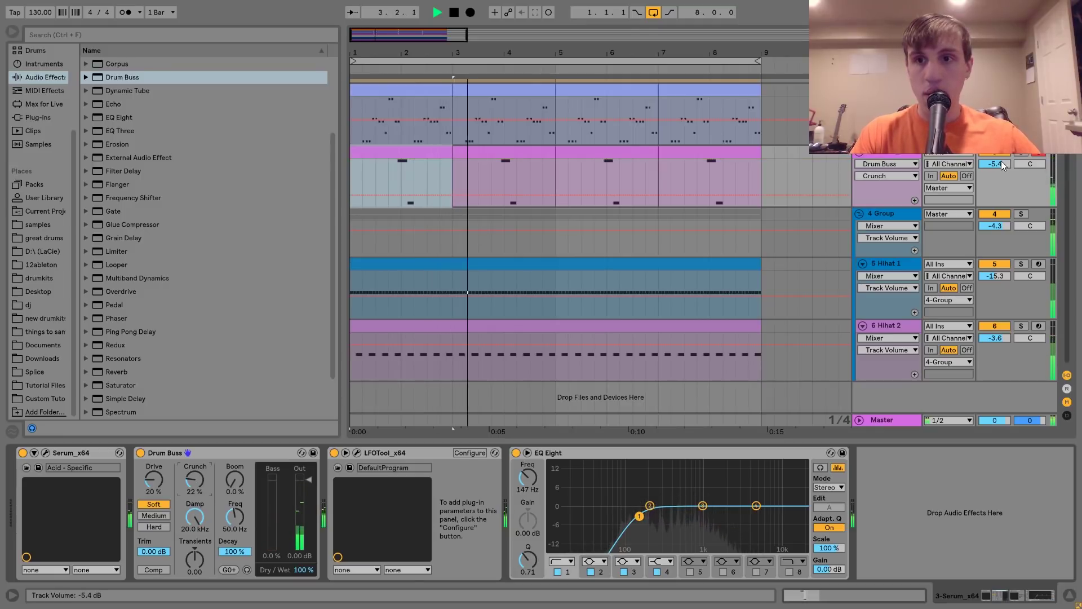
drag(1000, 163, 986, 190)
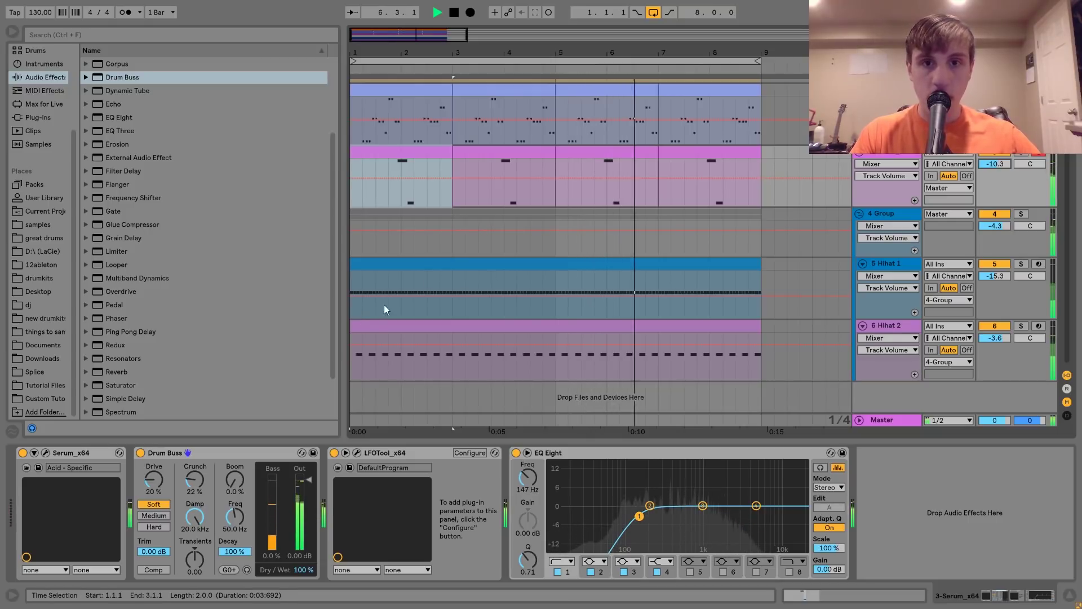
Step: Set the Filter OPEN macro in the acid Serum to about 11% during playback, and stop playback
click(45, 453)
key(space)
key(space)
click(63, 417)
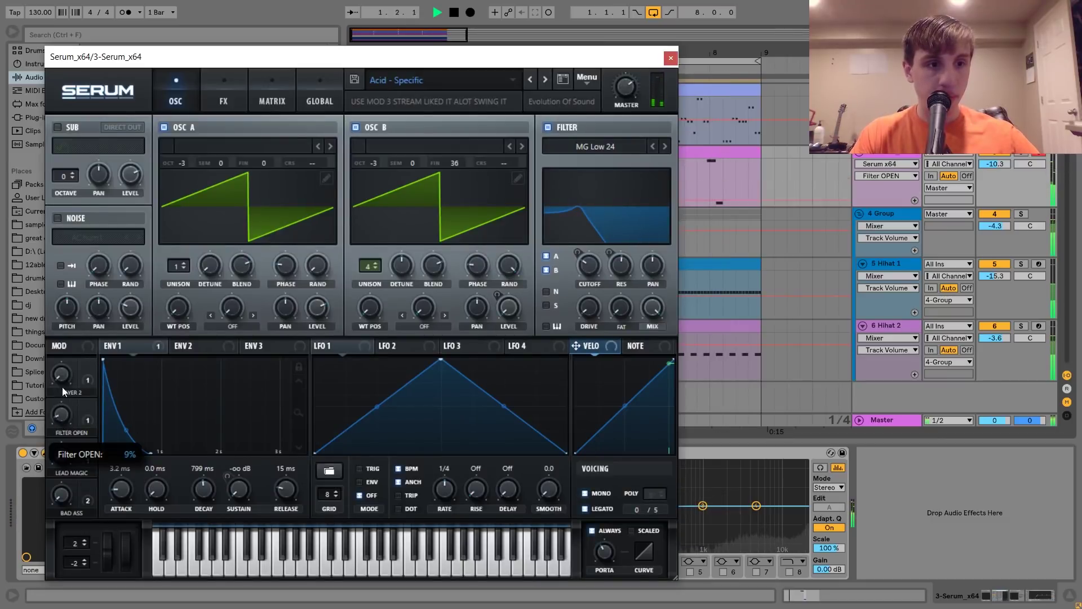
drag(63, 413, 67, 436)
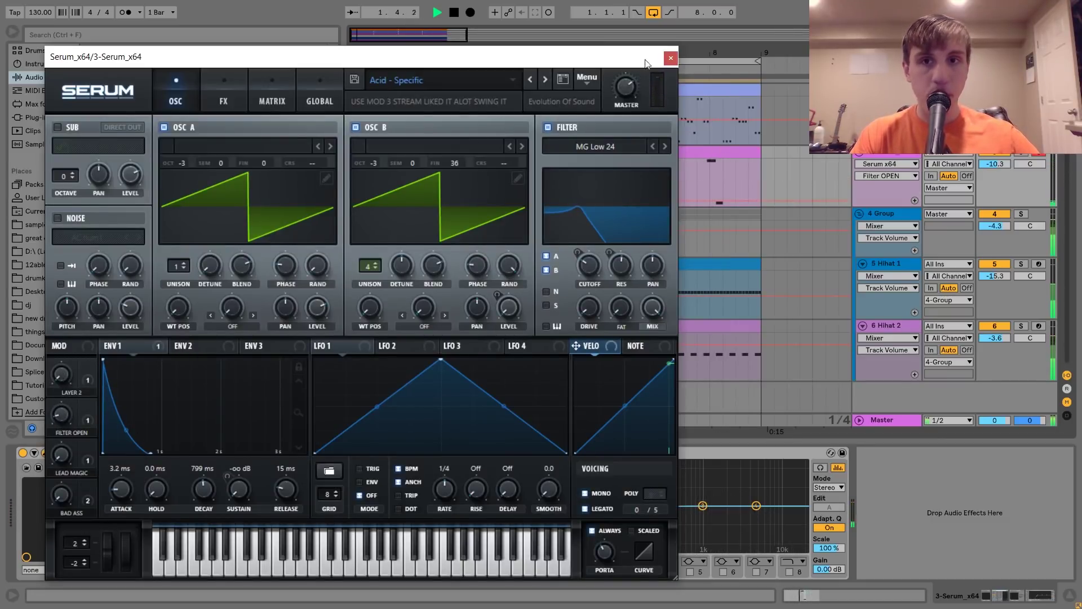
click(671, 58)
key(space)
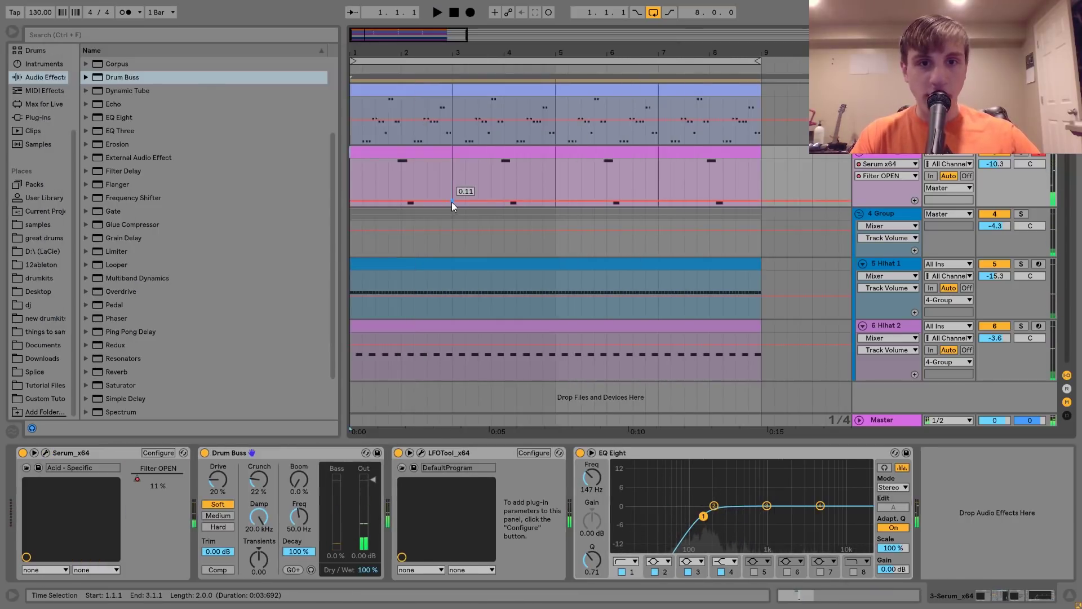
Step: Shape the Filter OPEN automation over bars 1 to 4, starting at about 27%, dipping to 0 in bar 2 and rising slightly in bar 4
drag(531, 200, 530, 199)
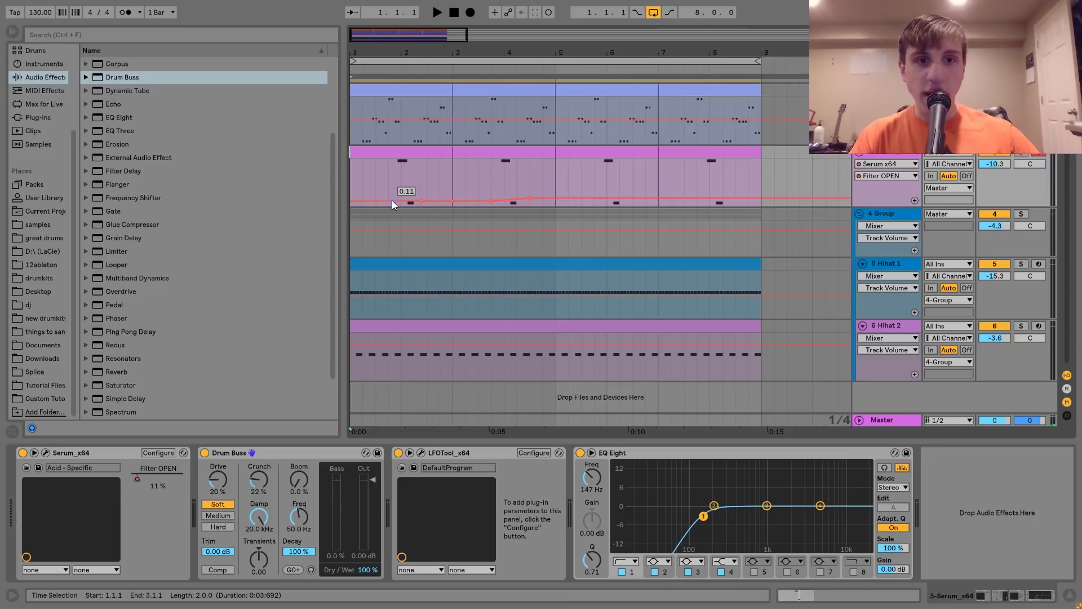
drag(392, 201, 392, 184)
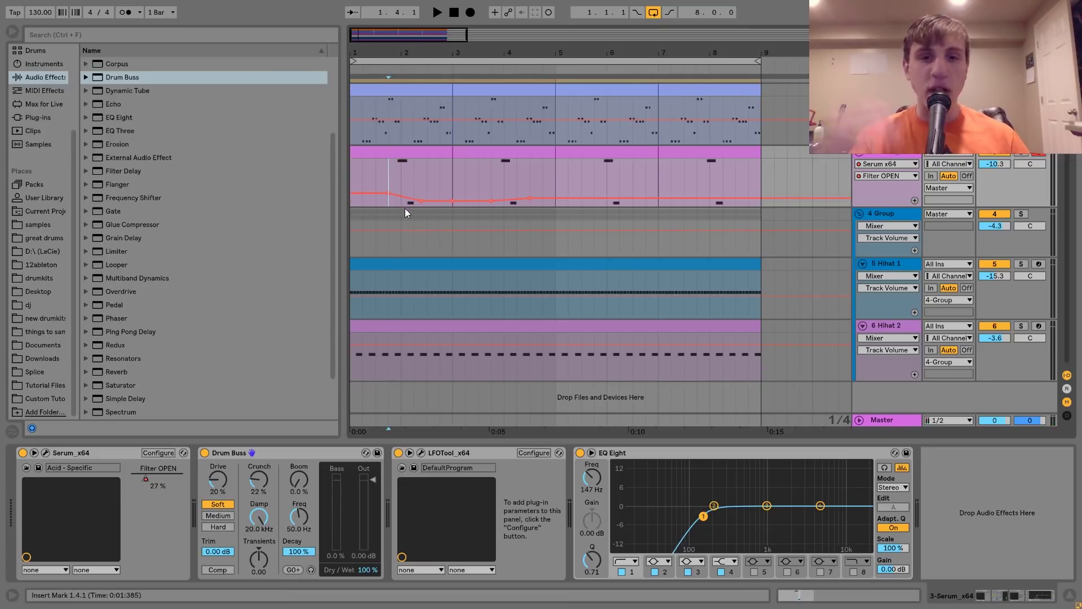
key(space)
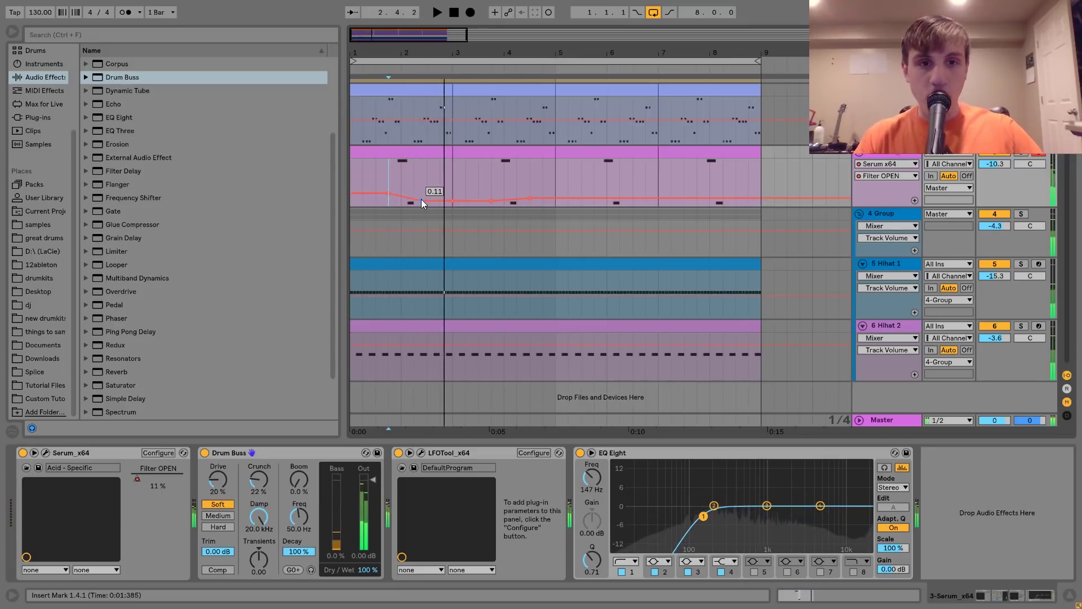
drag(421, 200, 428, 205)
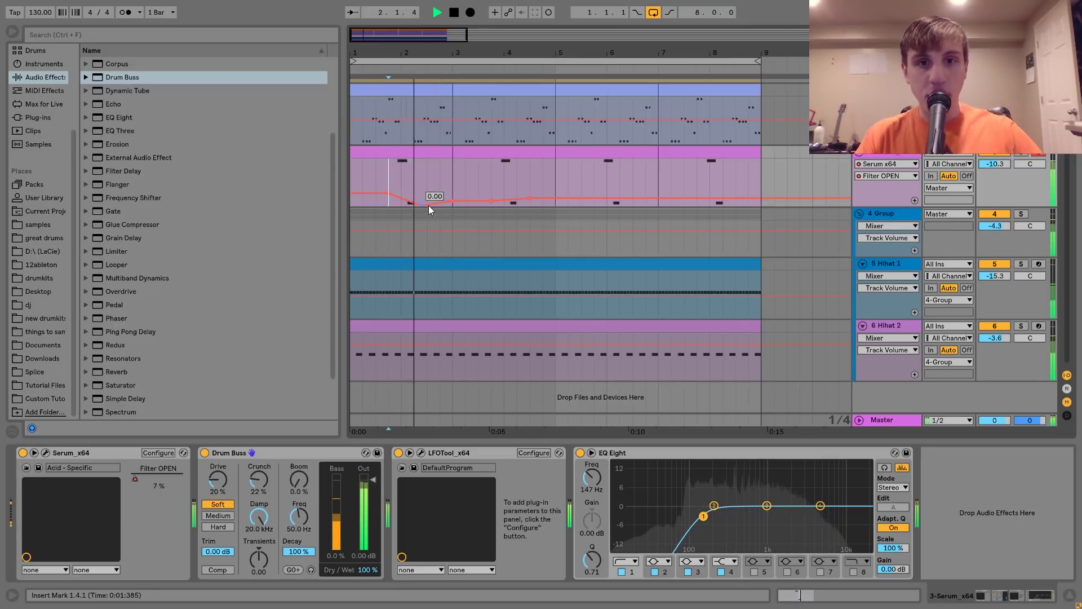
Step: Automate Filter OPEN to peak late in bar 5, fall to 0 in bar 6 and rise to 0.55 in bar 8, and fold the track
click(593, 200)
click(633, 199)
drag(633, 198, 633, 205)
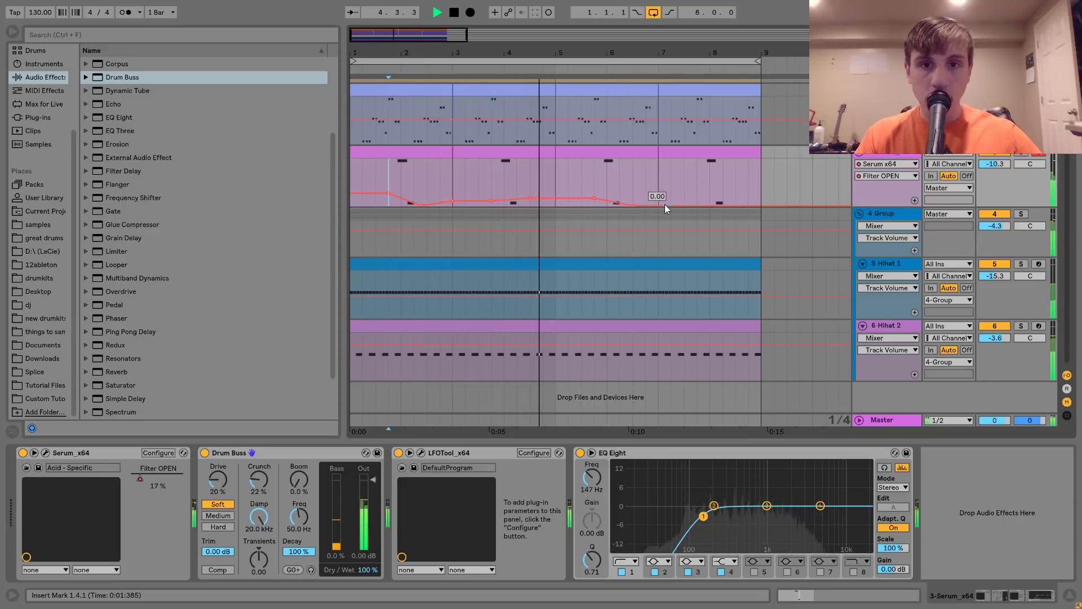
drag(594, 197, 594, 171)
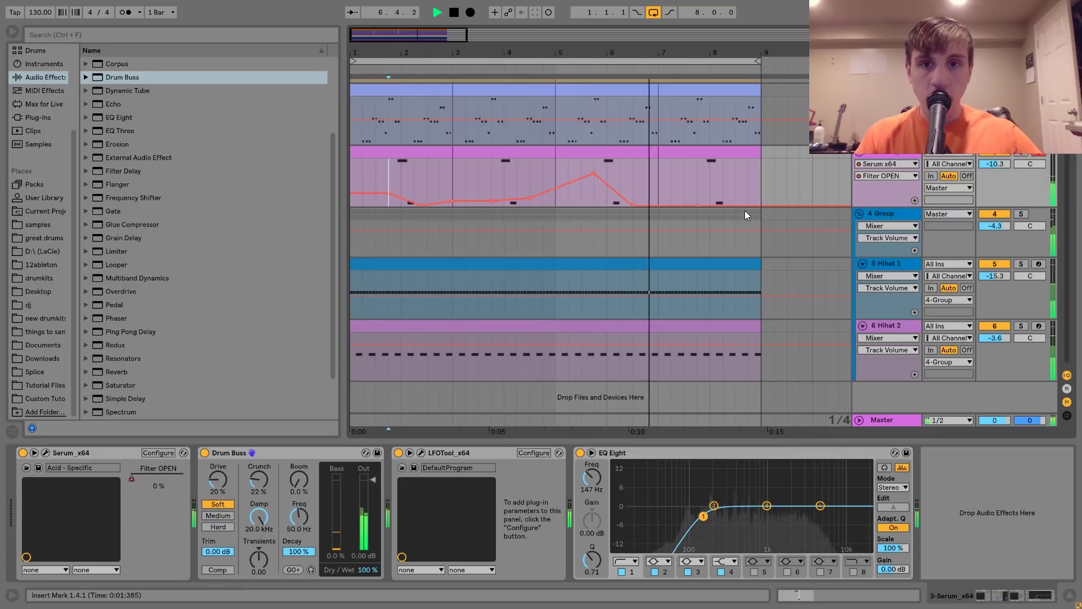
drag(737, 205, 736, 180)
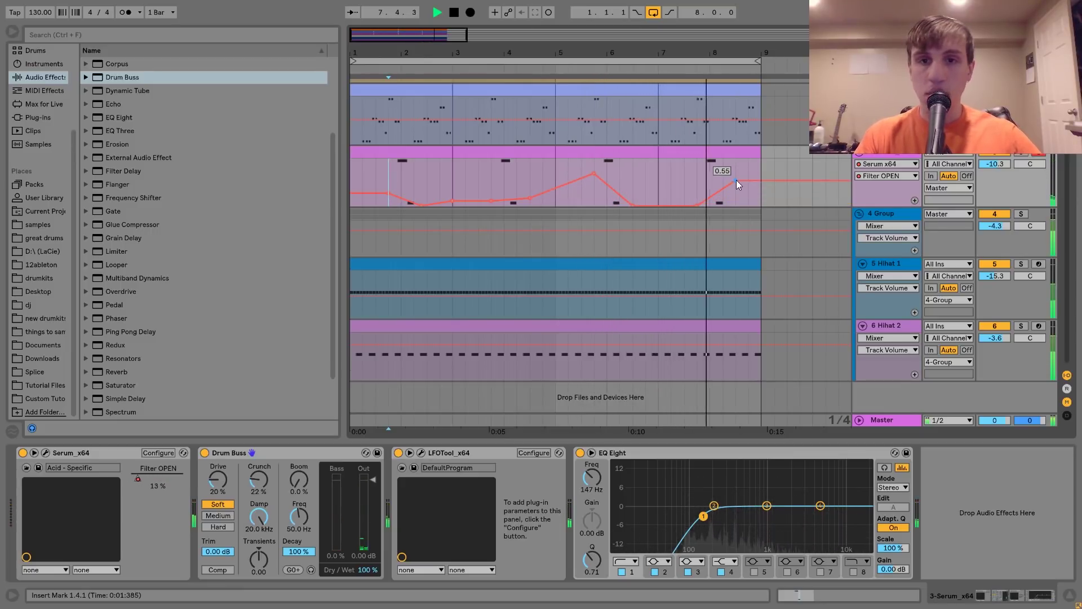
click(861, 154)
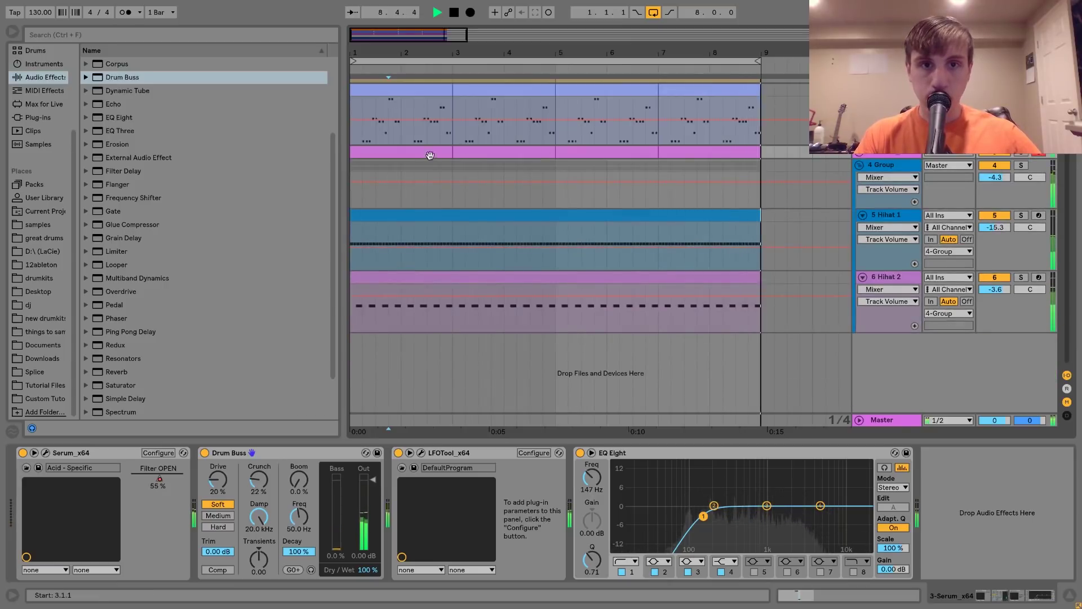
key(space)
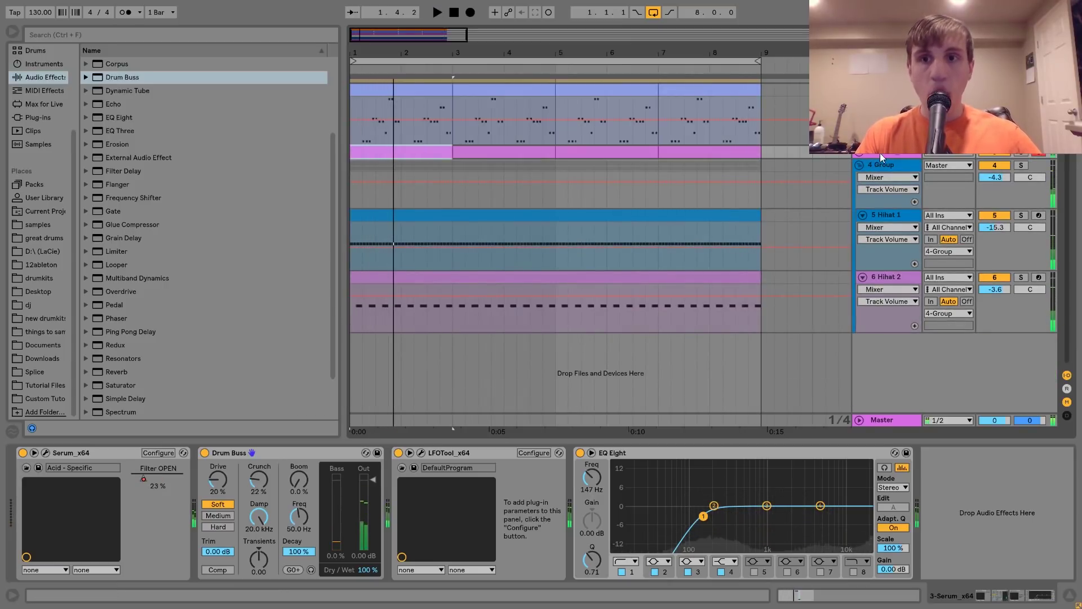
Step: Insert a new MIDI track below the acid Serum track and load Serum on it
key(ctrl+shift+t)
click(52, 117)
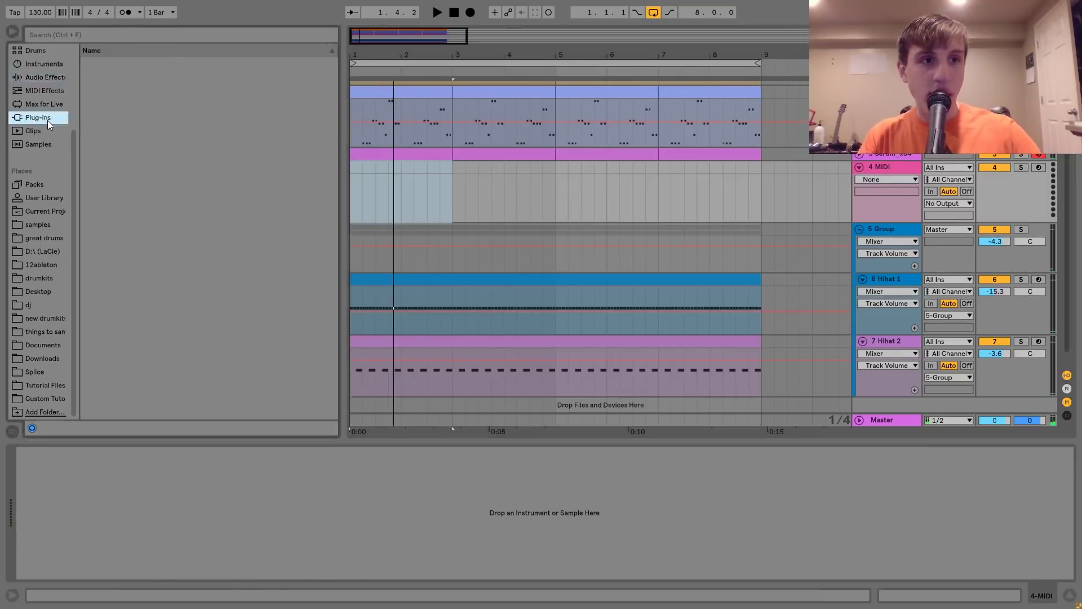
click(130, 133)
drag(427, 201, 426, 195)
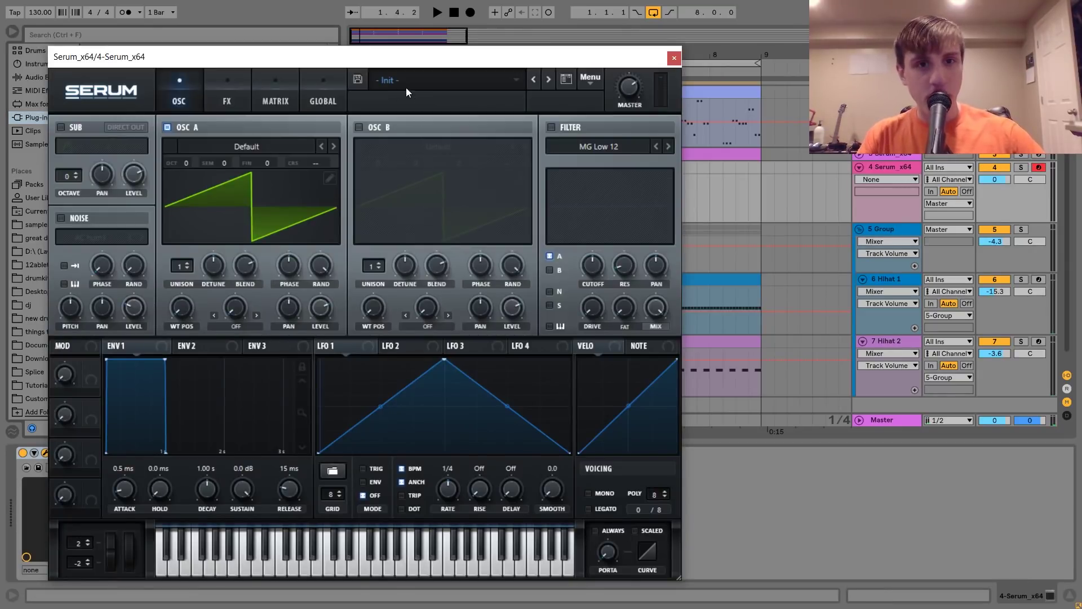
Step: Audition PD - Clockwork from the Evolution Of Sound Paradox presets and load PD - Just A Chance in the new Serum
click(404, 87)
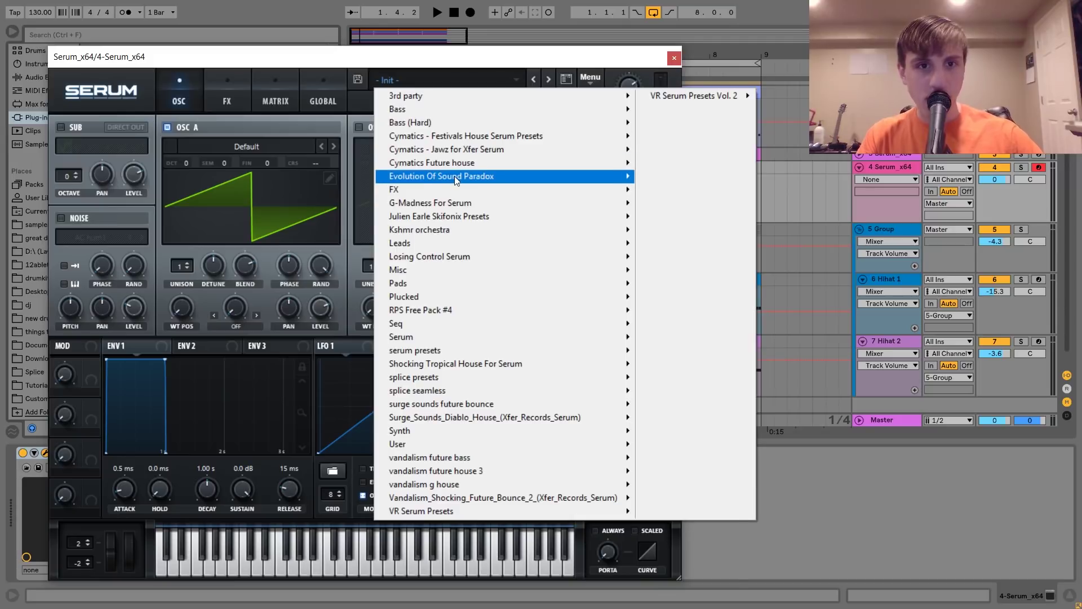
mouse_move(454, 175)
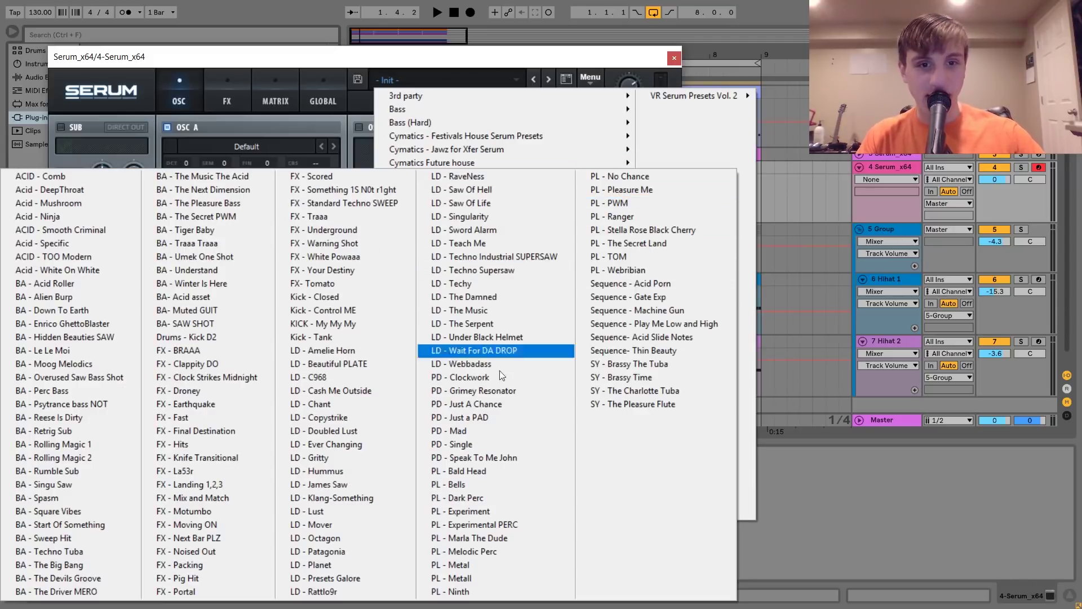
click(482, 377)
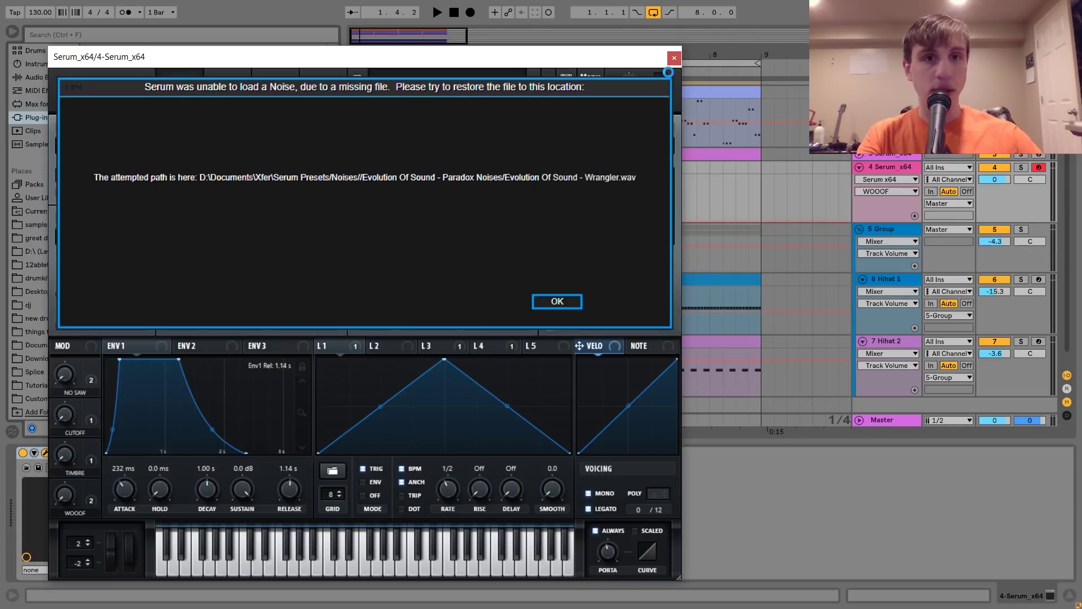
click(550, 301)
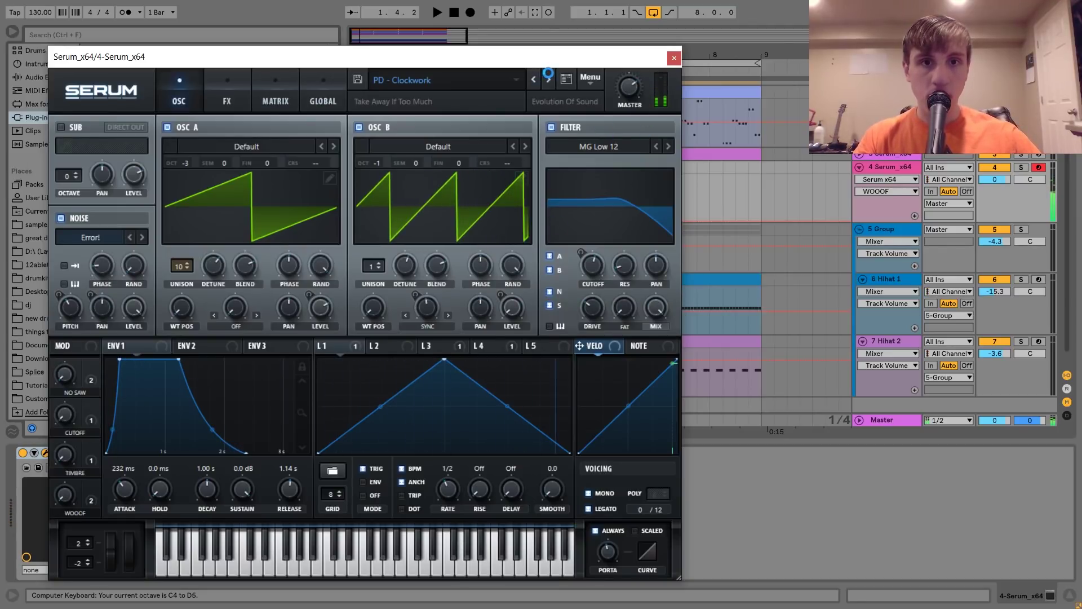
click(547, 79)
click(547, 78)
key(x)
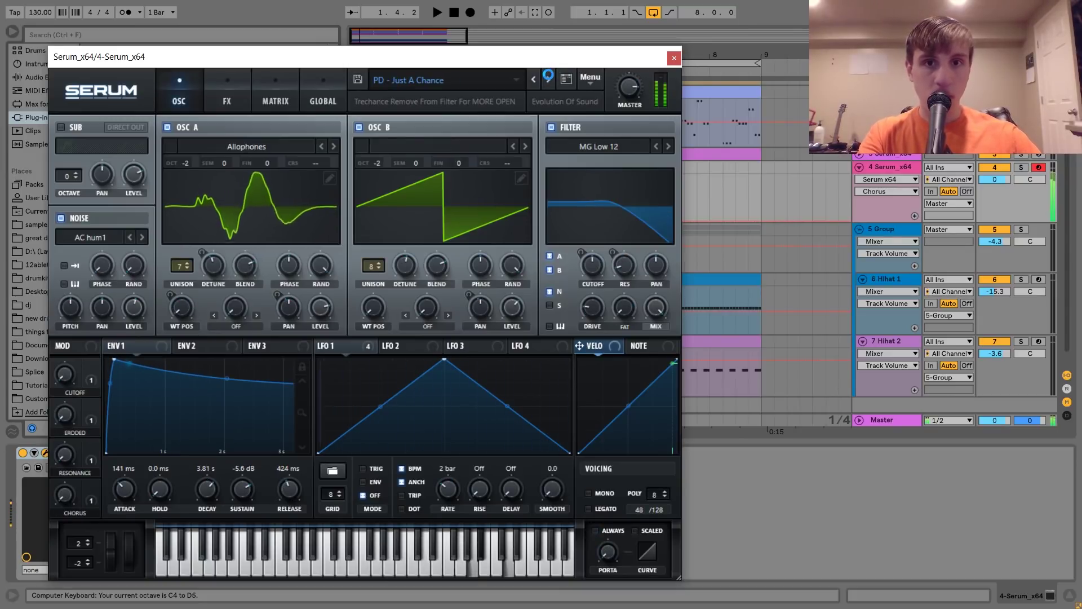
click(674, 58)
Step: Create a MIDI clip from bar 1 to bar 9 on the new Serum track and enter G4, A#4 and D5 notes at its start
drag(761, 171, 361, 190)
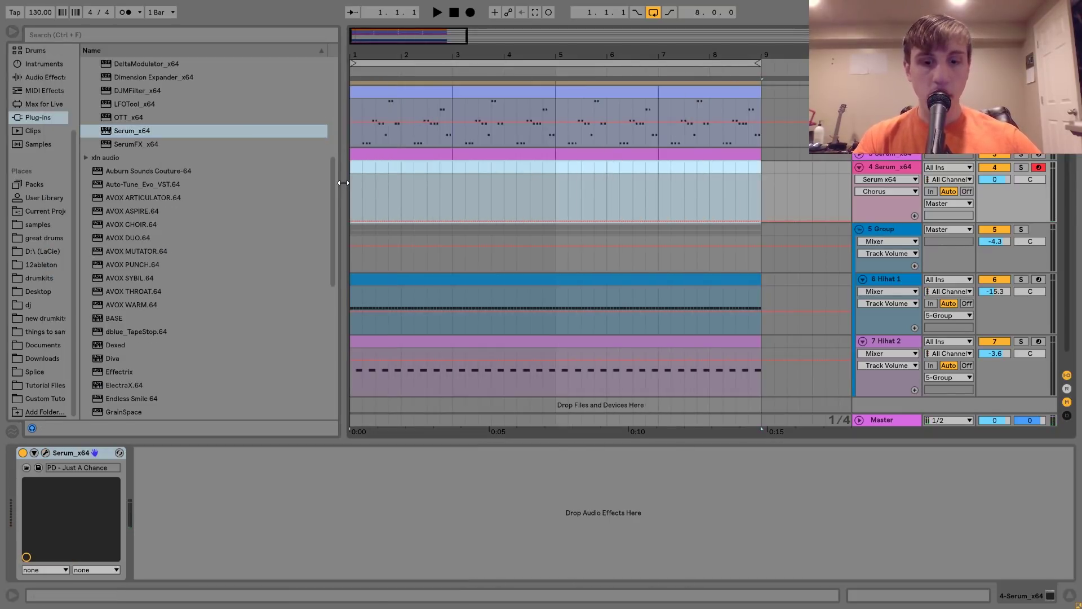
key(ctrl+shift+m)
drag(184, 359, 174, 370)
click(208, 319)
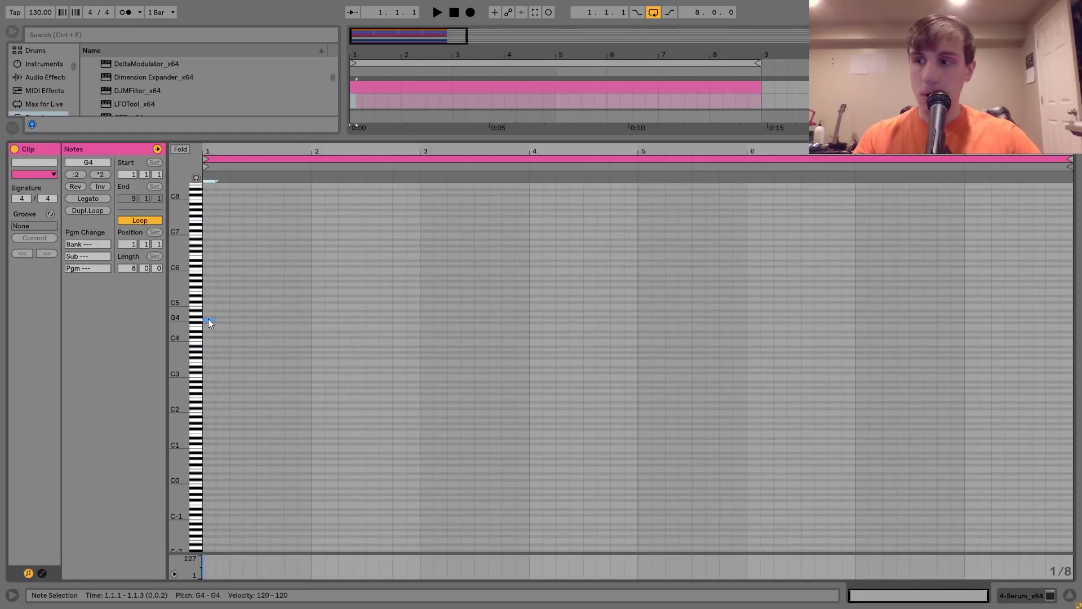
double_click(208, 319)
double_click(212, 311)
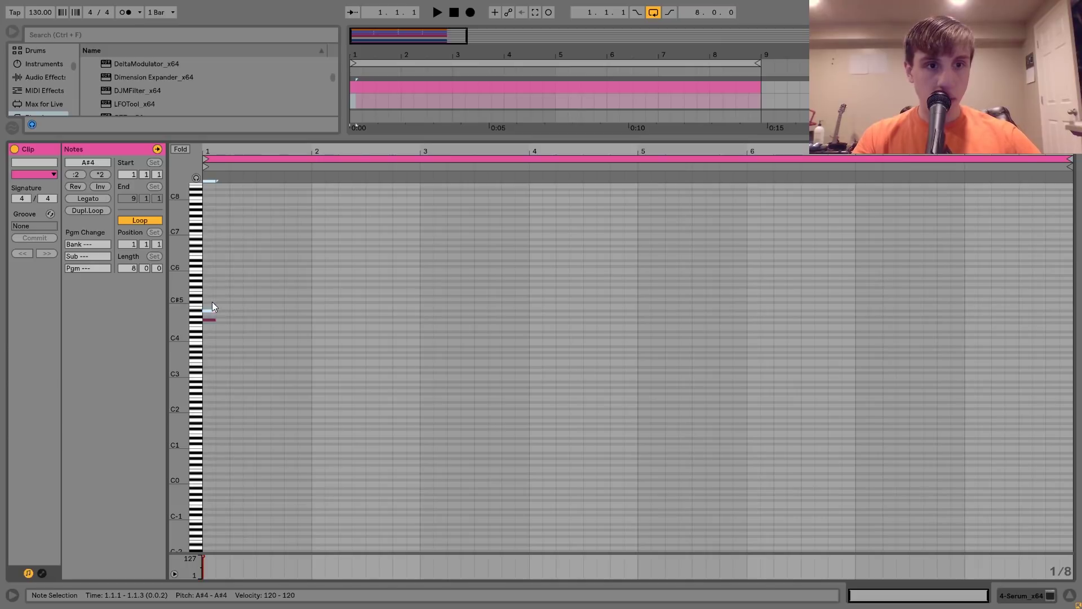
double_click(211, 300)
Step: Move the A#4 note up one octave and add an A5 note directly beneath it
click(211, 310)
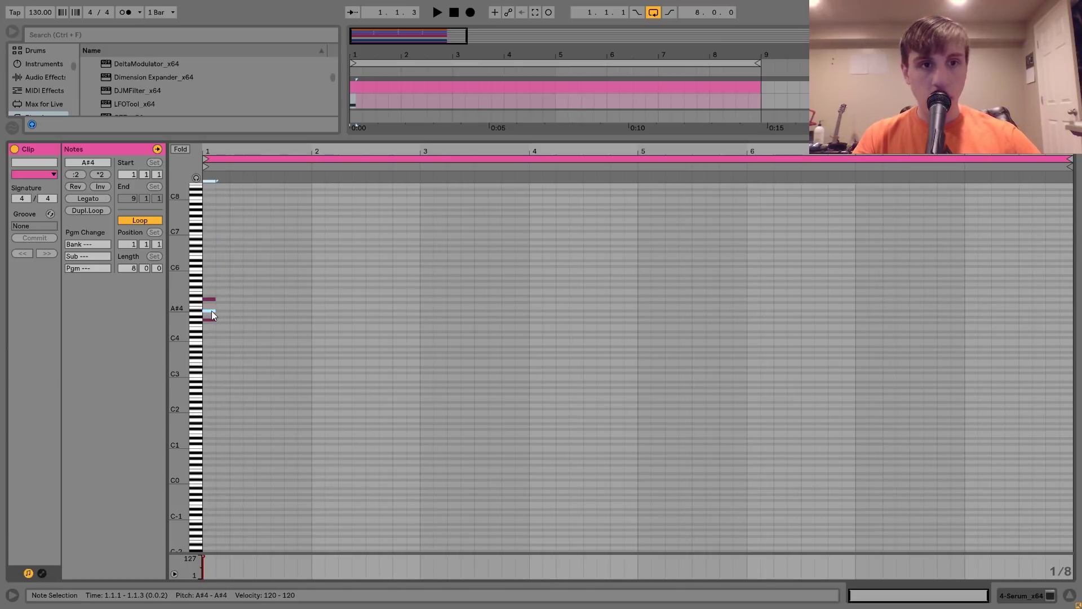
key(shift+Up)
key(ctrl+d)
key(ctrl+z)
key(Down)
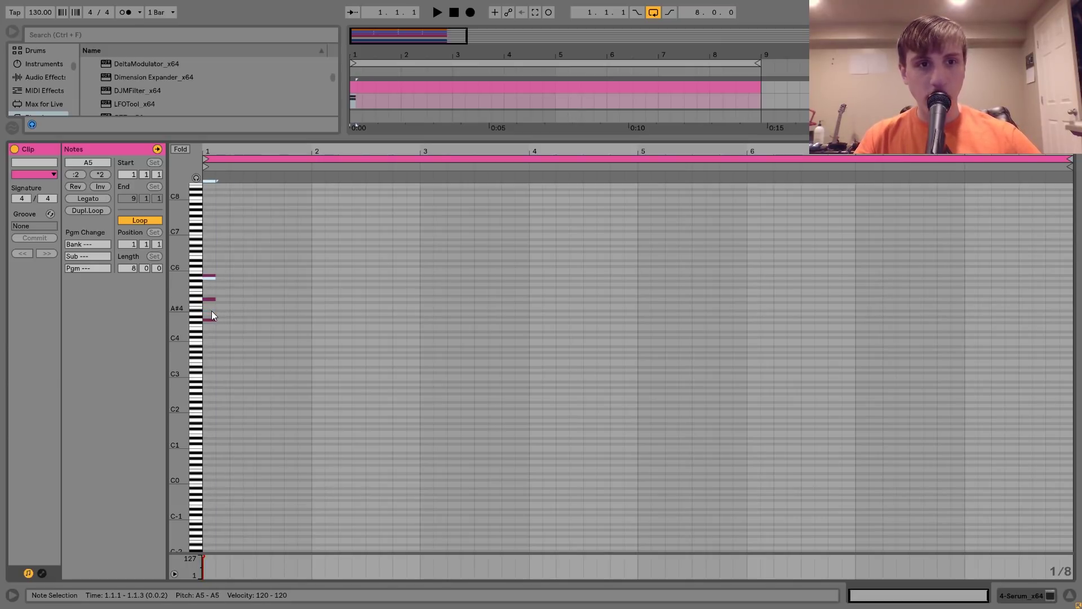
Step: Apply Legato to all the chord notes so they fill the clip, and set the new Serum track's volume to -14.8 dB
key(ctrl+a)
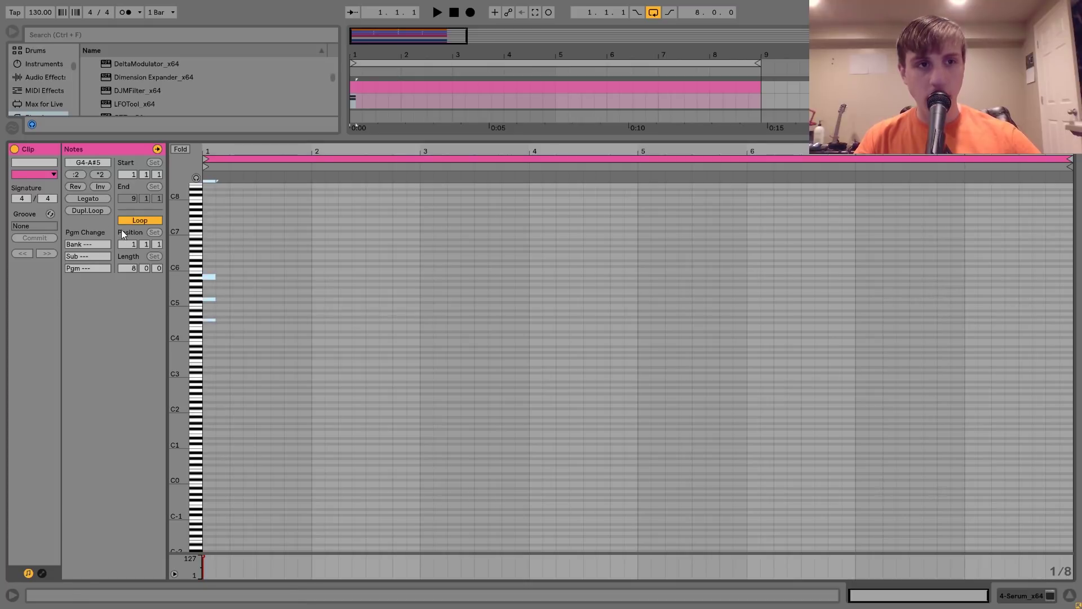
click(88, 199)
key(space)
key(space)
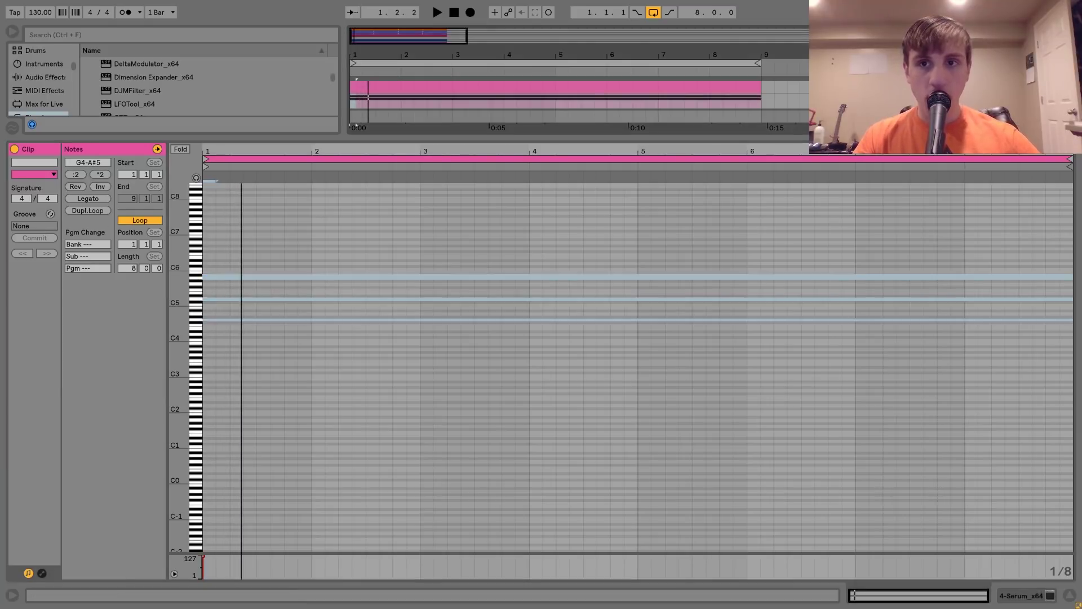
drag(996, 167, 995, 203)
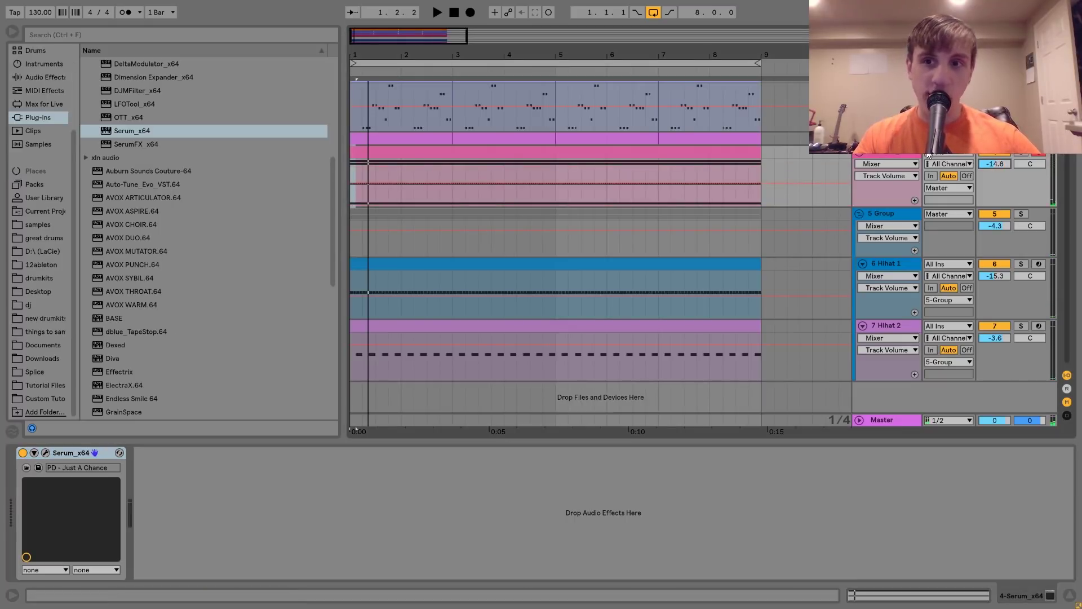
Step: Copy the LFOTool and EQ Eight devices from the acid Serum track onto the end of the pad Serum track's chain
click(931, 150)
click(503, 450)
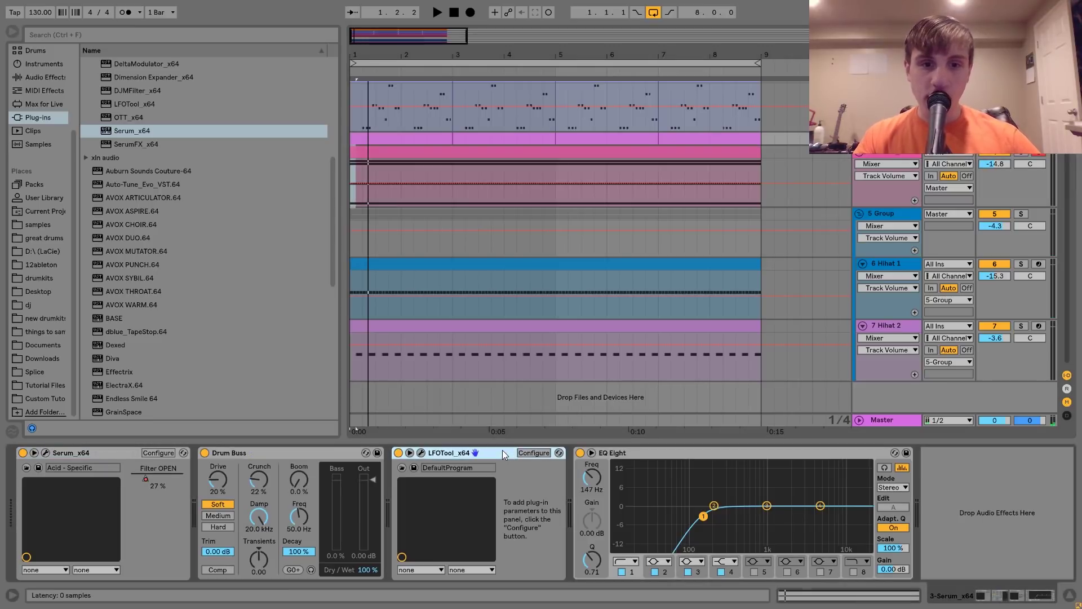
click(614, 454)
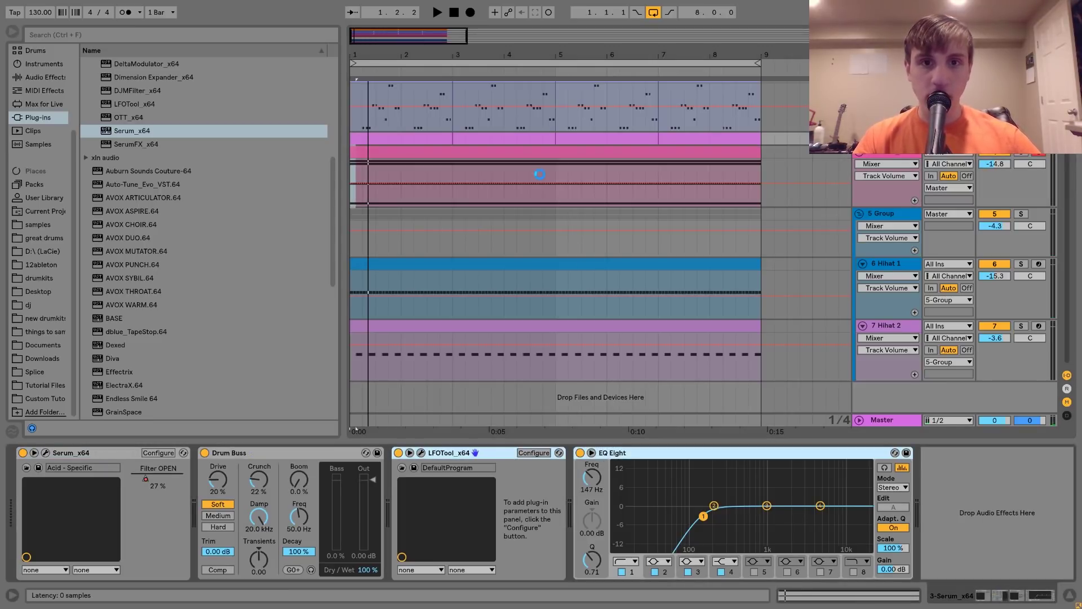
Step: Lower the end points of the pad's LFOTool volume curve slightly and set the pad track's volume to -14.0 dB
click(163, 453)
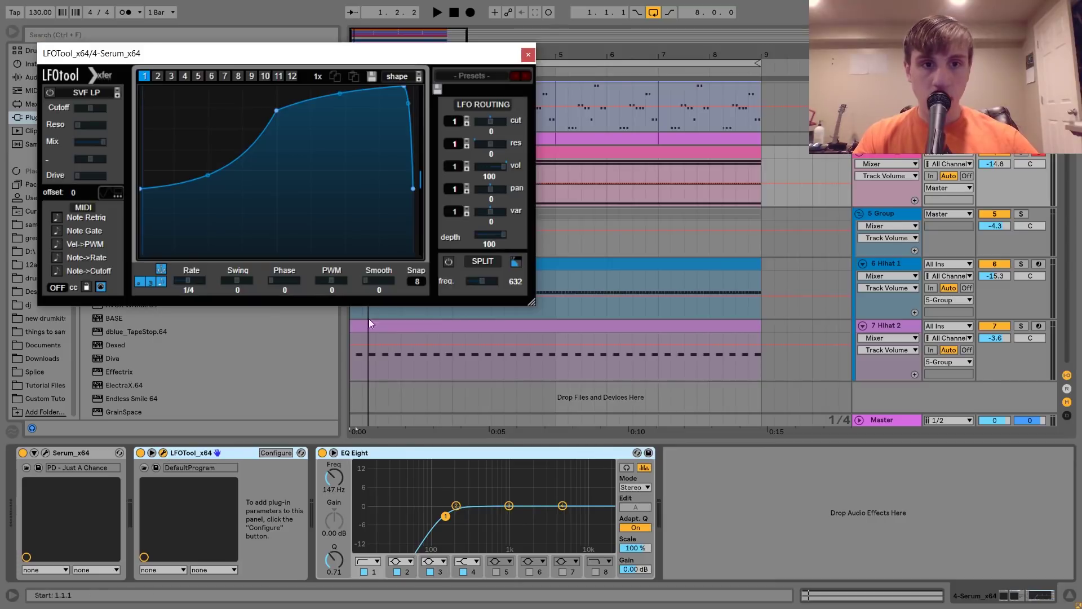
drag(414, 189, 413, 198)
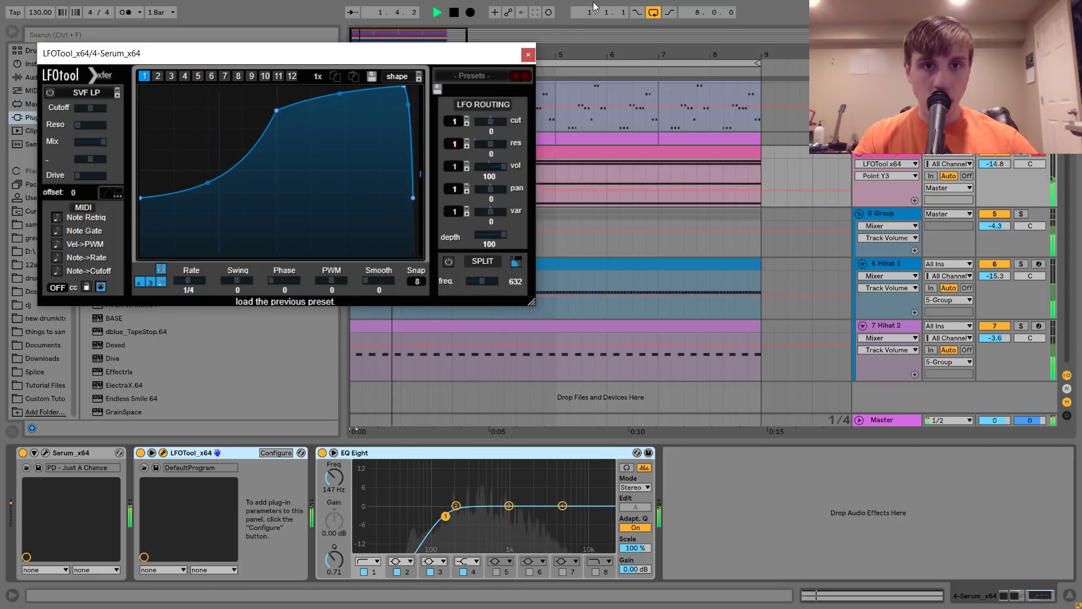
click(528, 56)
drag(999, 166, 999, 164)
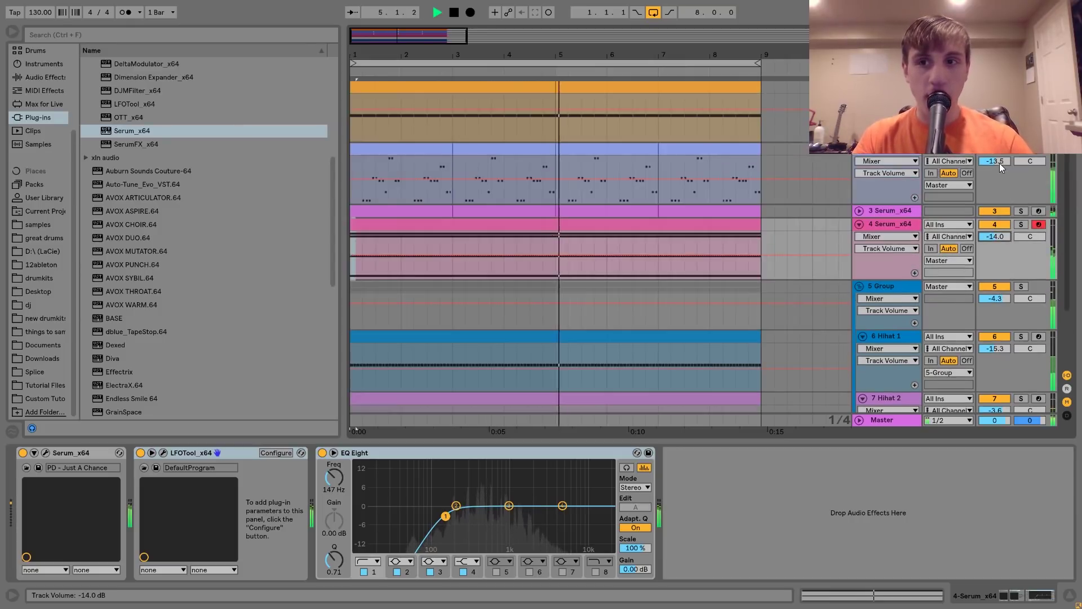
Step: Set the Freq of the Drum Buss at the end of the kick track's chain to 49.1 Hz
scroll(999, 164, up, 2)
click(888, 89)
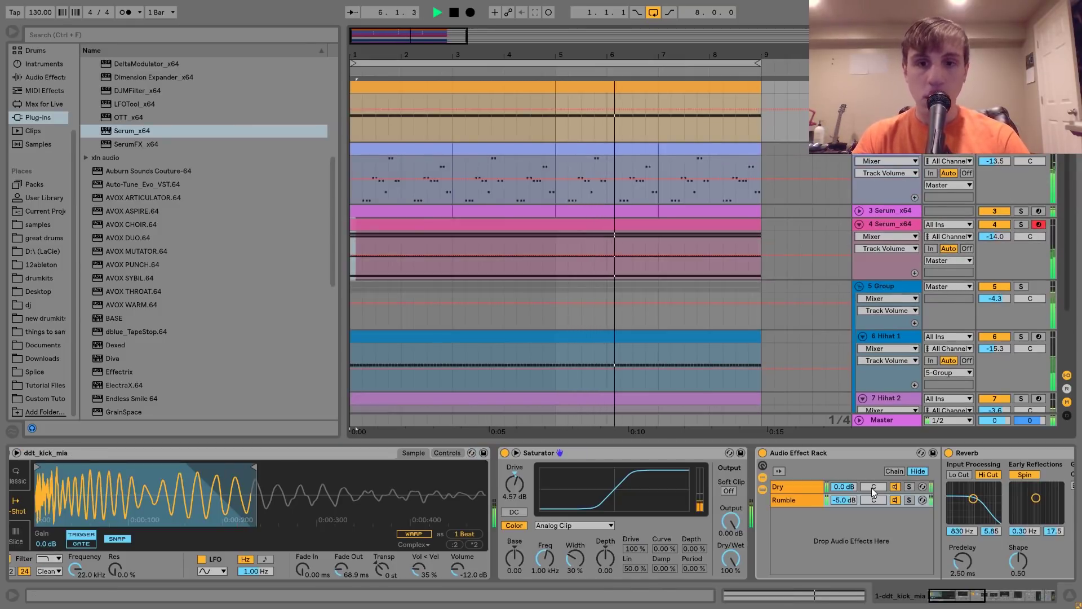
scroll(872, 489, right, 7)
scroll(871, 488, right, 5)
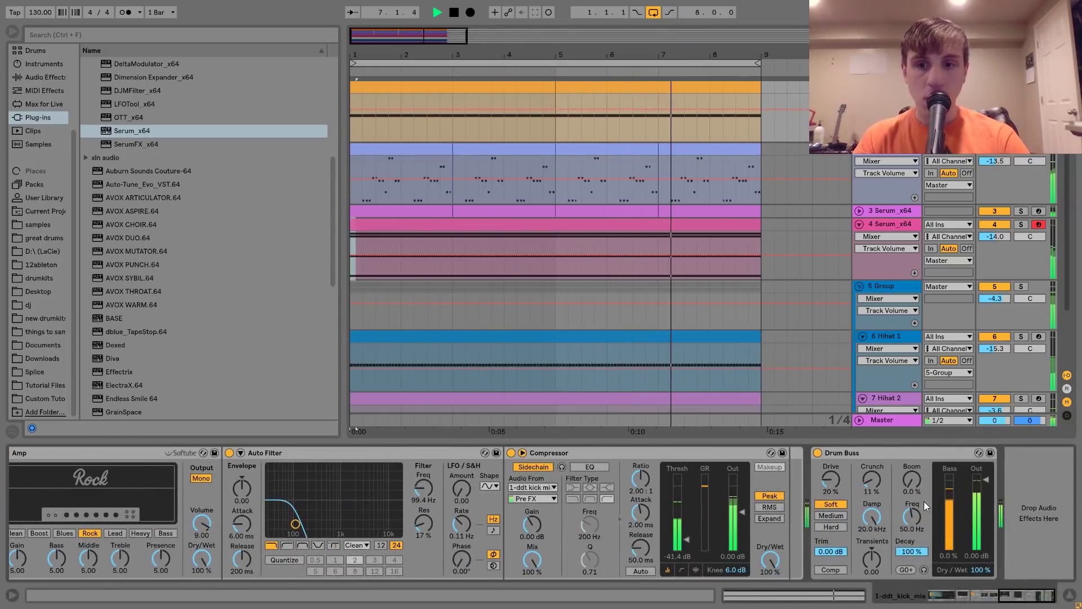
key(space)
drag(921, 505, 915, 520)
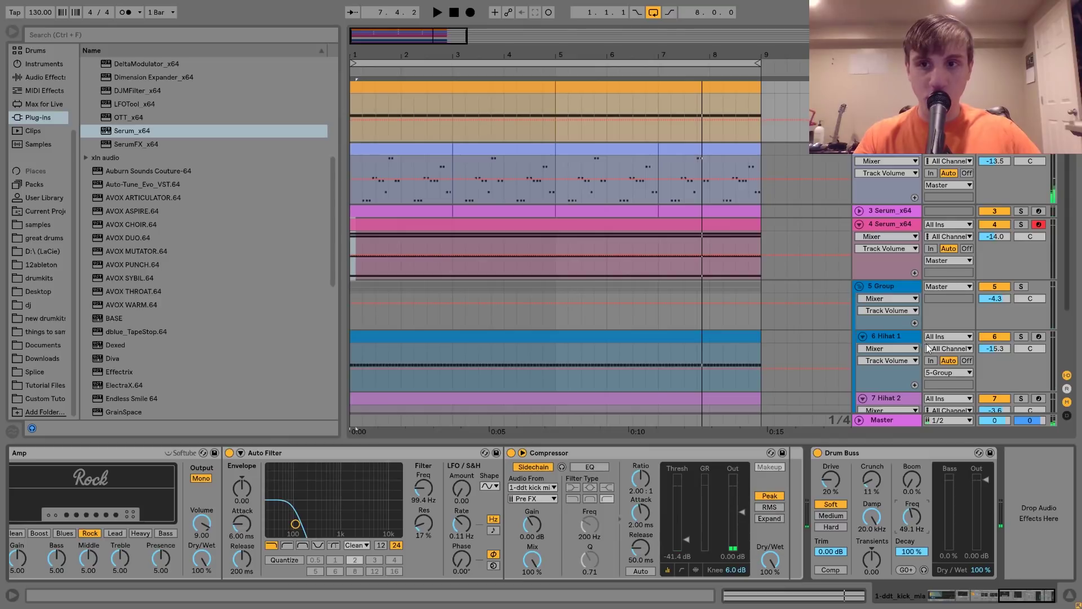
Step: Solo the kick and examine its spectrum with a temporary EQ Eight after the Drum Buss, then remove that EQ Eight
click(1022, 87)
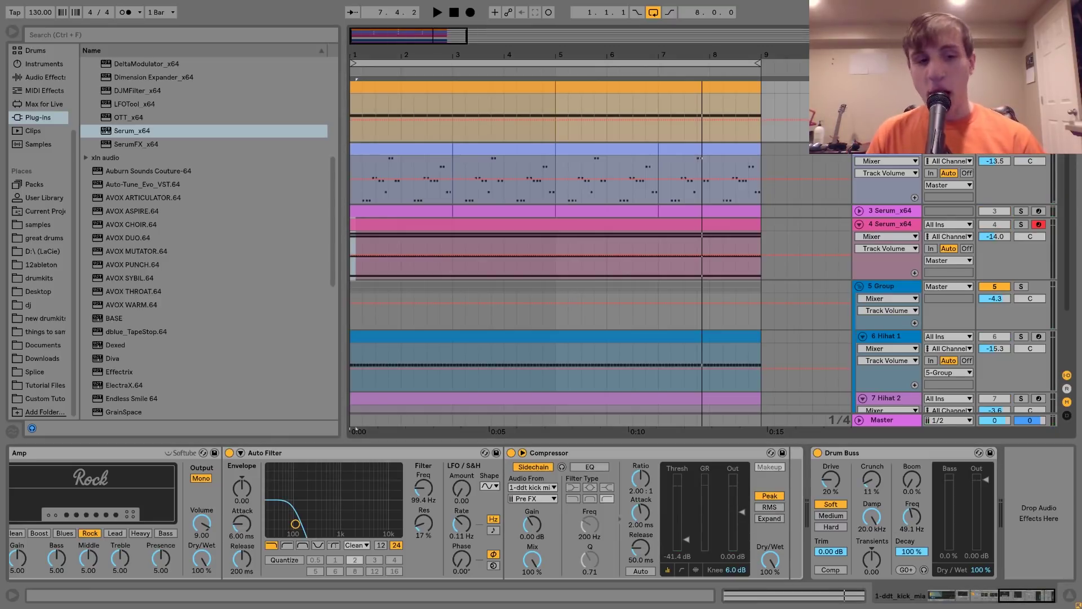
key(space)
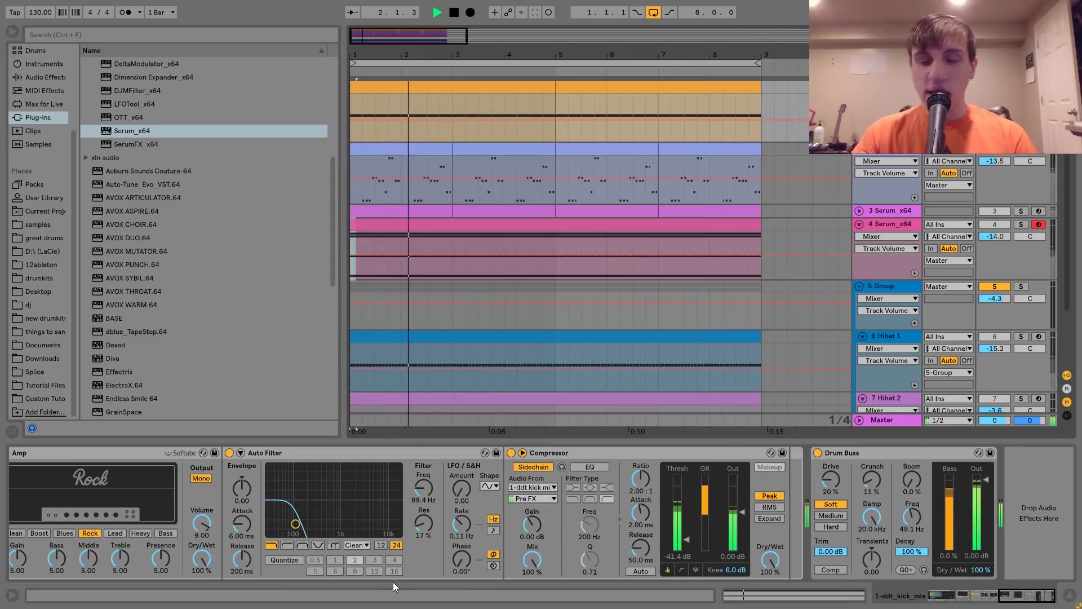
click(43, 78)
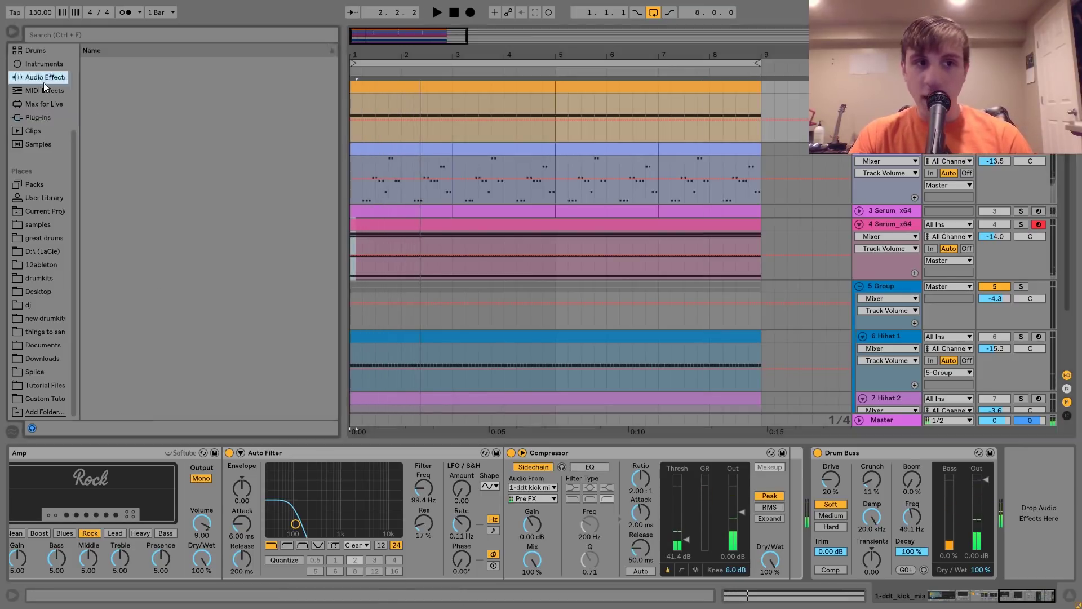
double_click(129, 119)
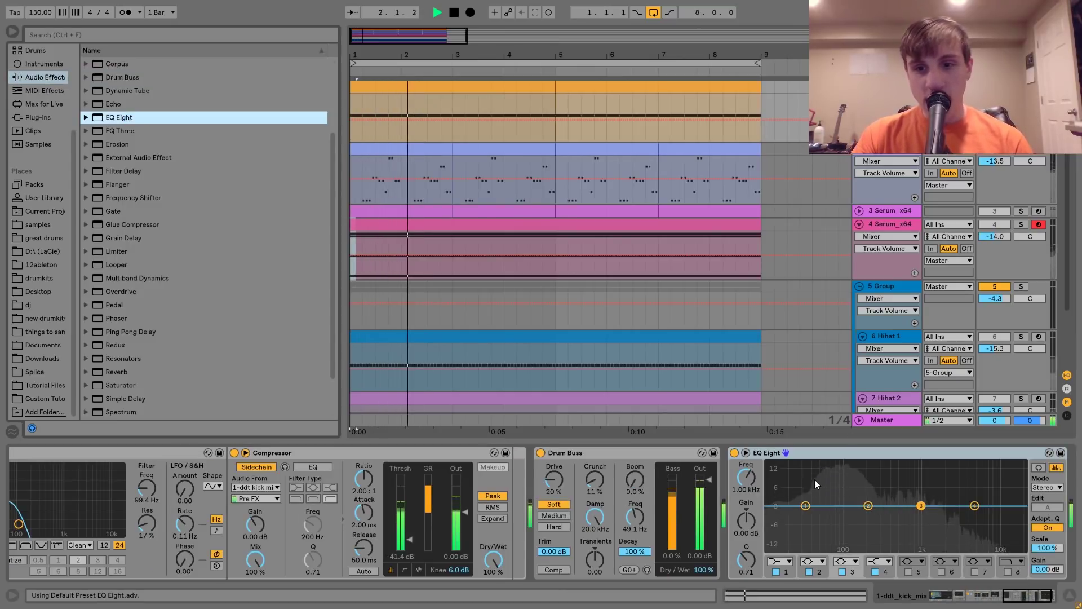
click(791, 456)
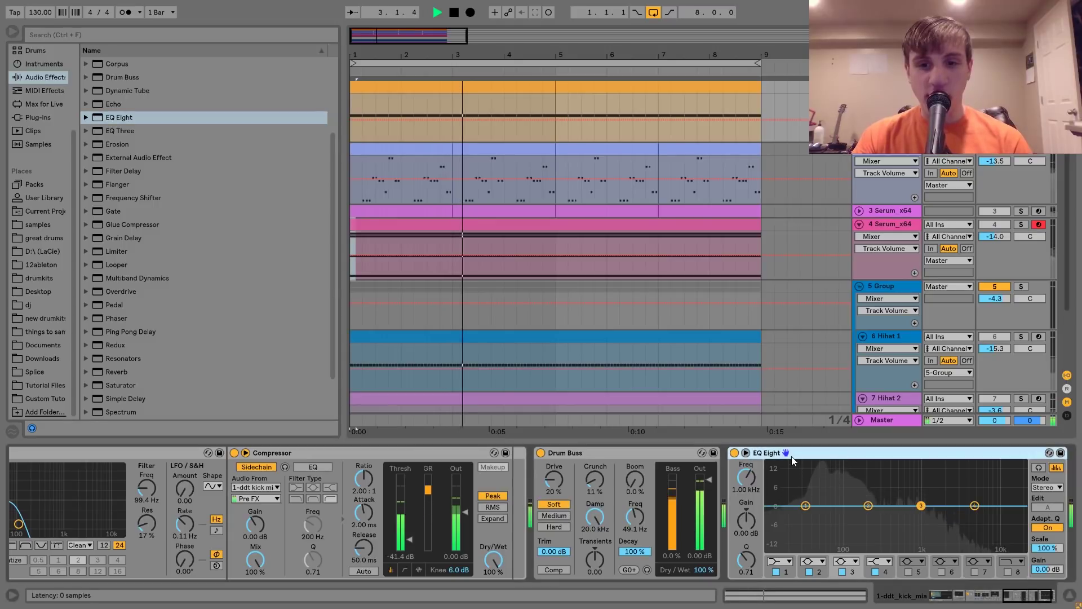
key(space)
key(Delete)
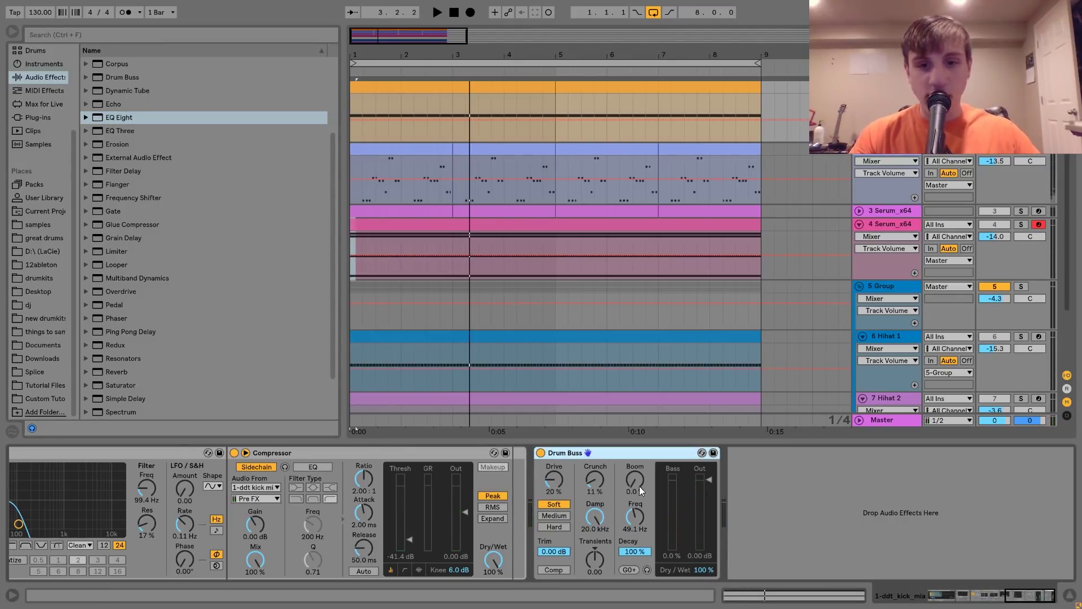
Step: Raise the Boom on the kick's Drum Buss to 28 %, then reduce it to 15 % while listening to the full mix
drag(634, 481, 634, 458)
key(space)
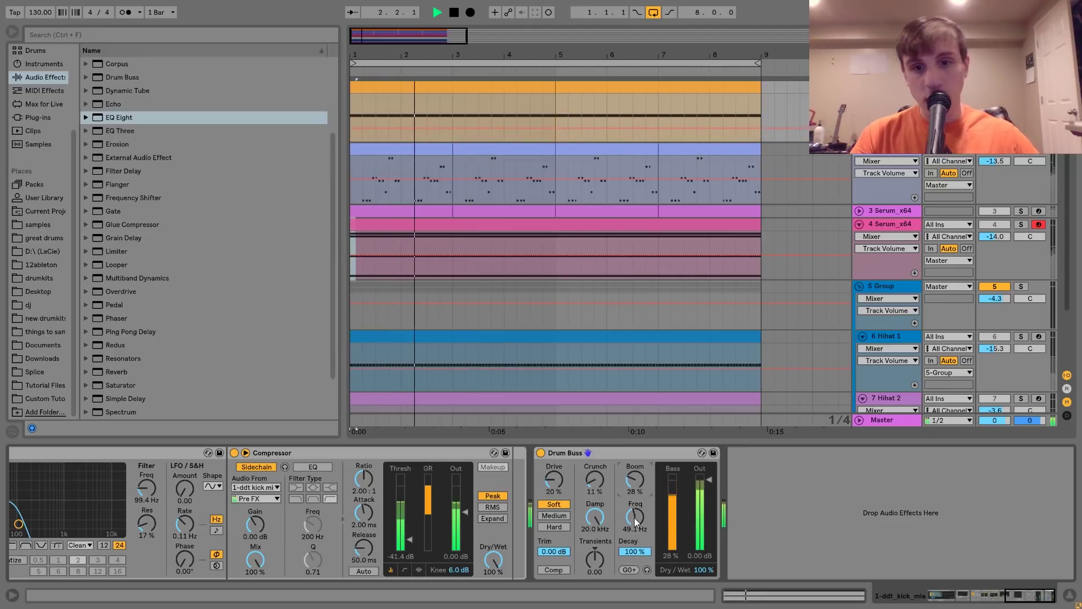
drag(634, 517, 634, 518)
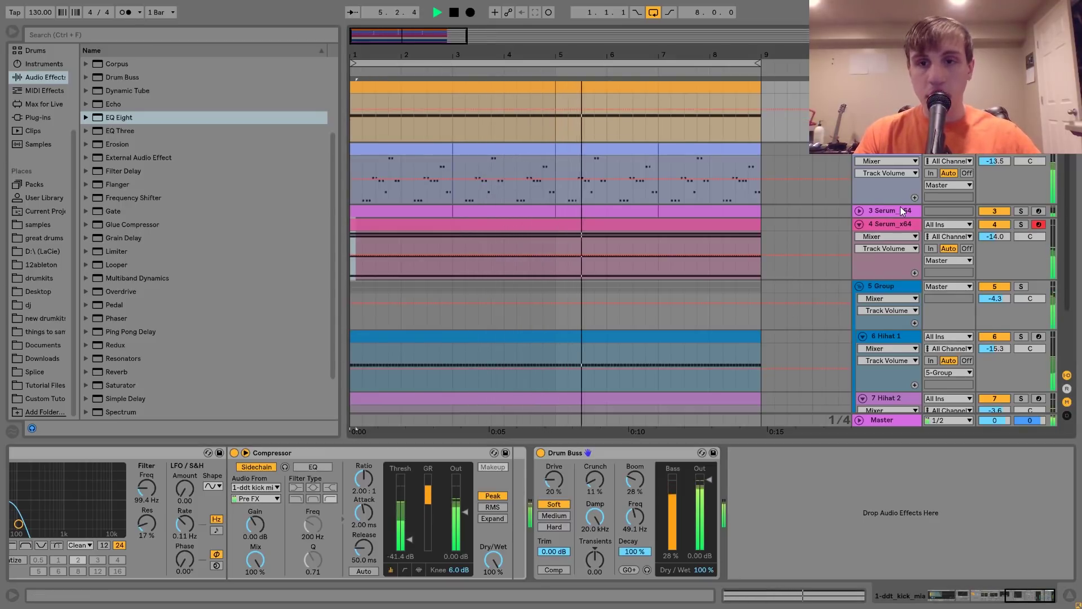
scroll(901, 207, down, 2)
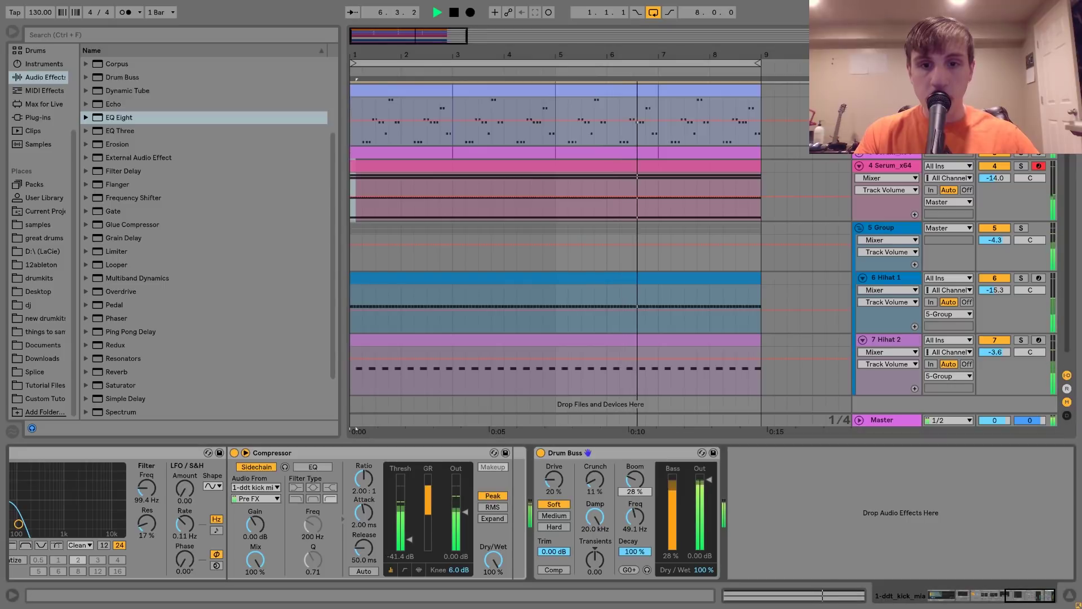
drag(633, 488, 634, 496)
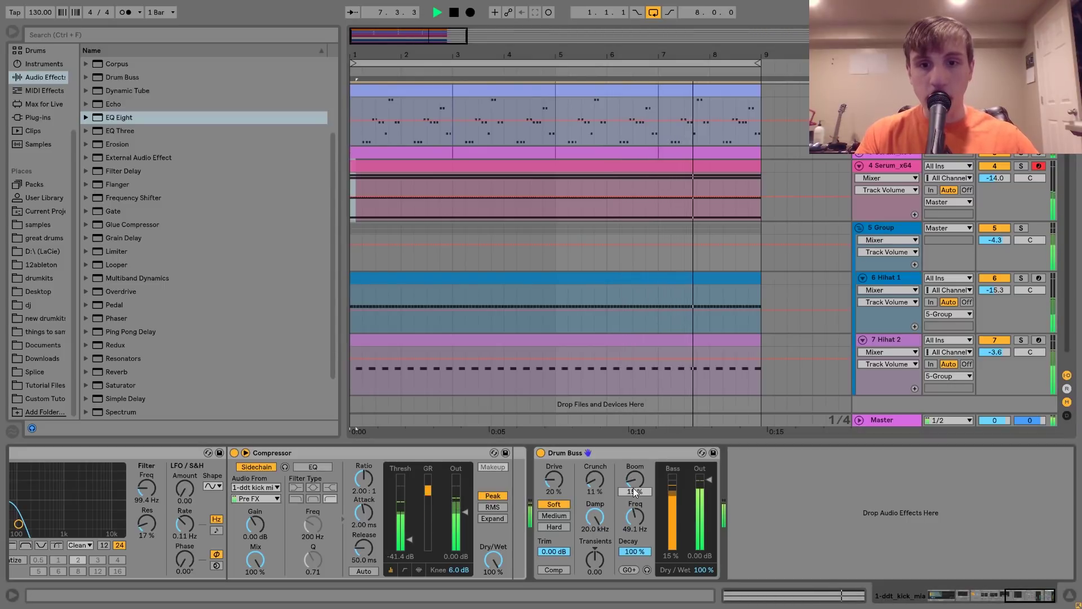
Step: Collapse the pad Serum track and the lead track in the arrangement
scroll(843, 218, up, 2)
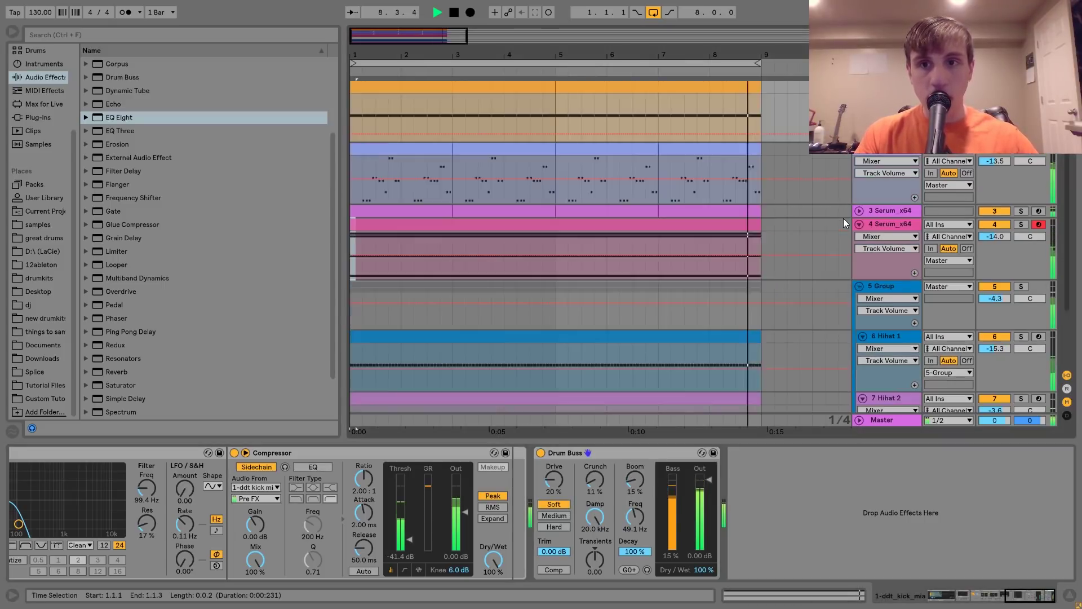
click(859, 224)
click(858, 151)
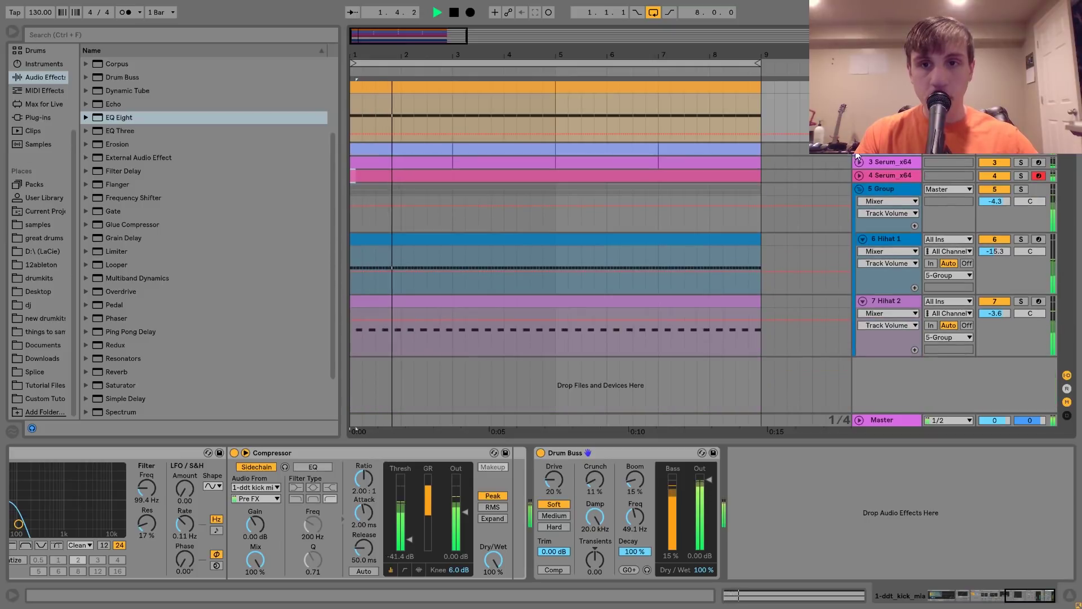
Step: Insert a new MIDI track below the pad Serum track and load Serum_x64 onto it
click(879, 175)
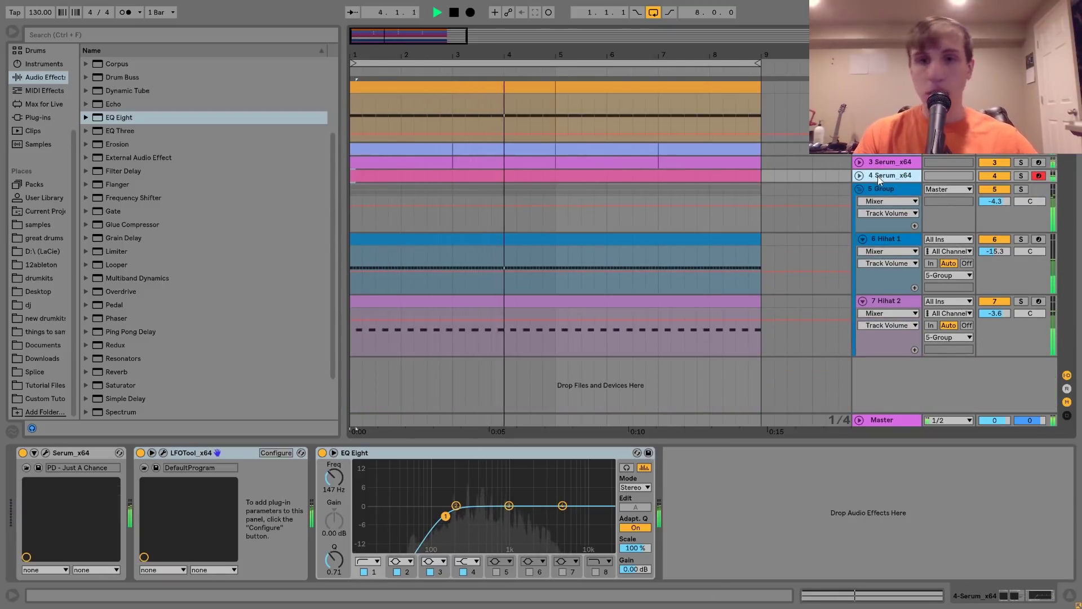
key(space)
key(ctrl+shift+t)
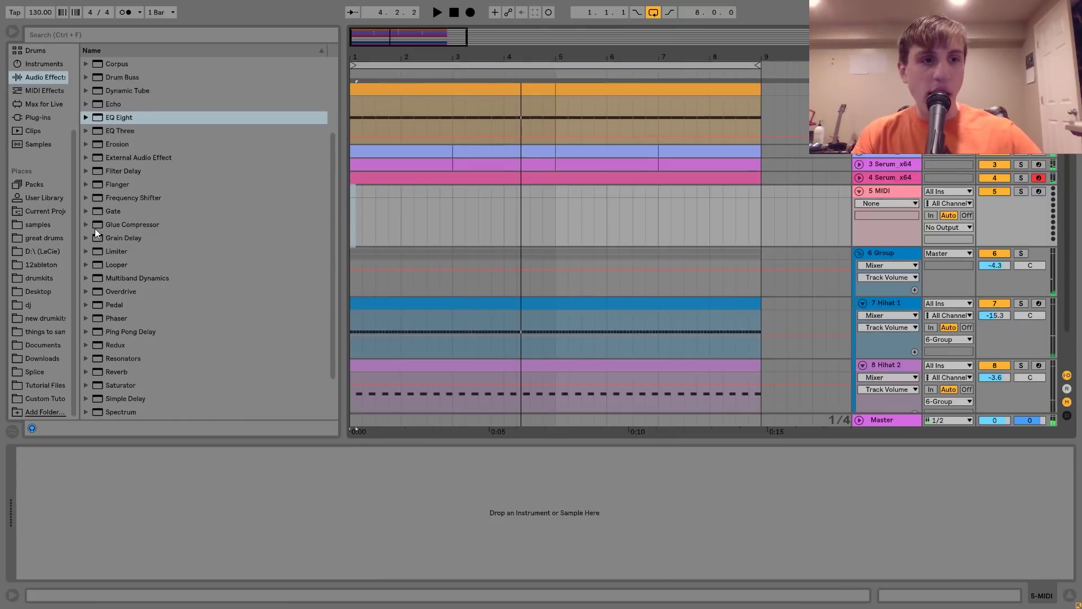
click(37, 119)
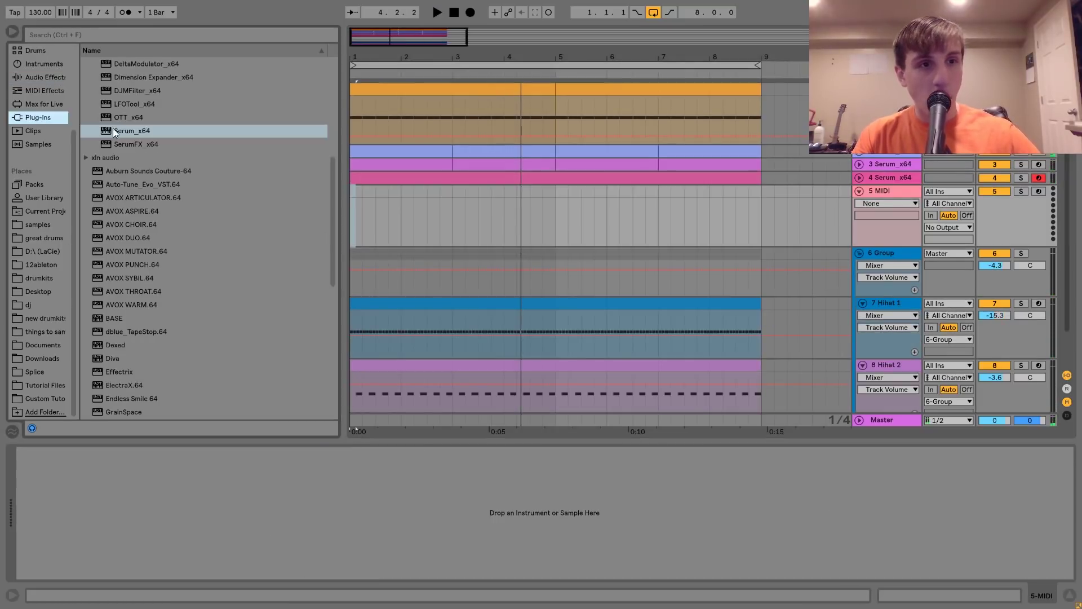
drag(117, 131, 290, 184)
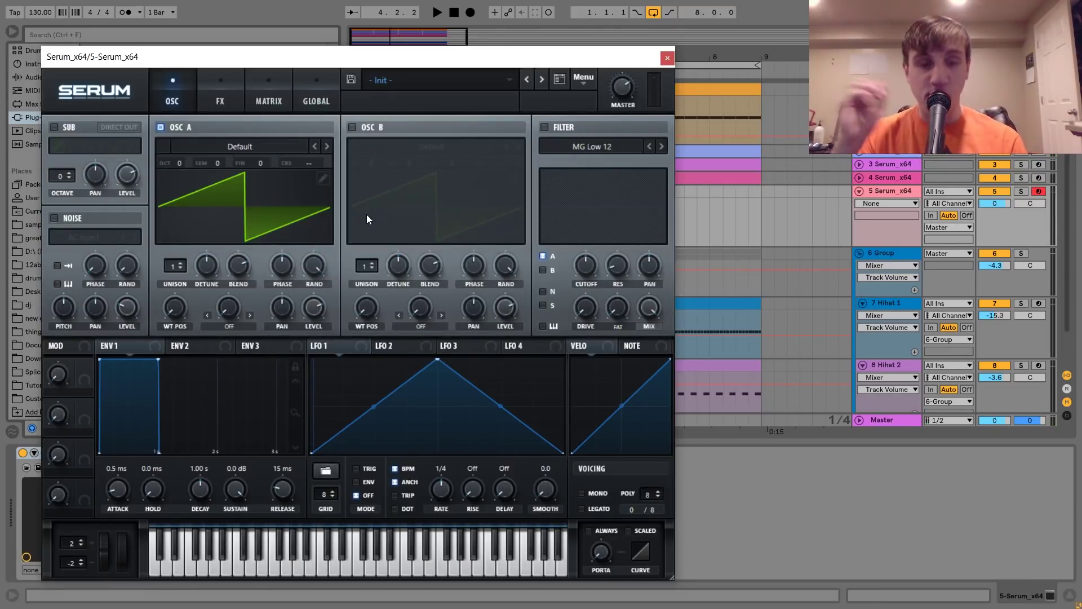
Step: Audition PL - Webribian, PL - TOM and neighbouring pluck presets in the new Serum and load PL - Stella Rose Black Cherry
key(space)
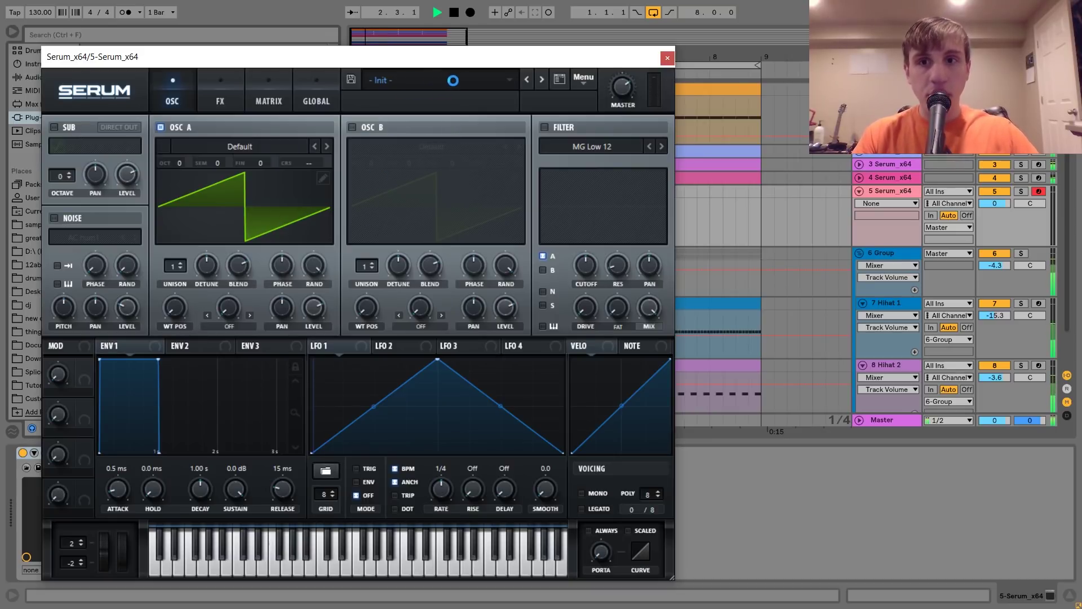
click(419, 83)
mouse_move(483, 176)
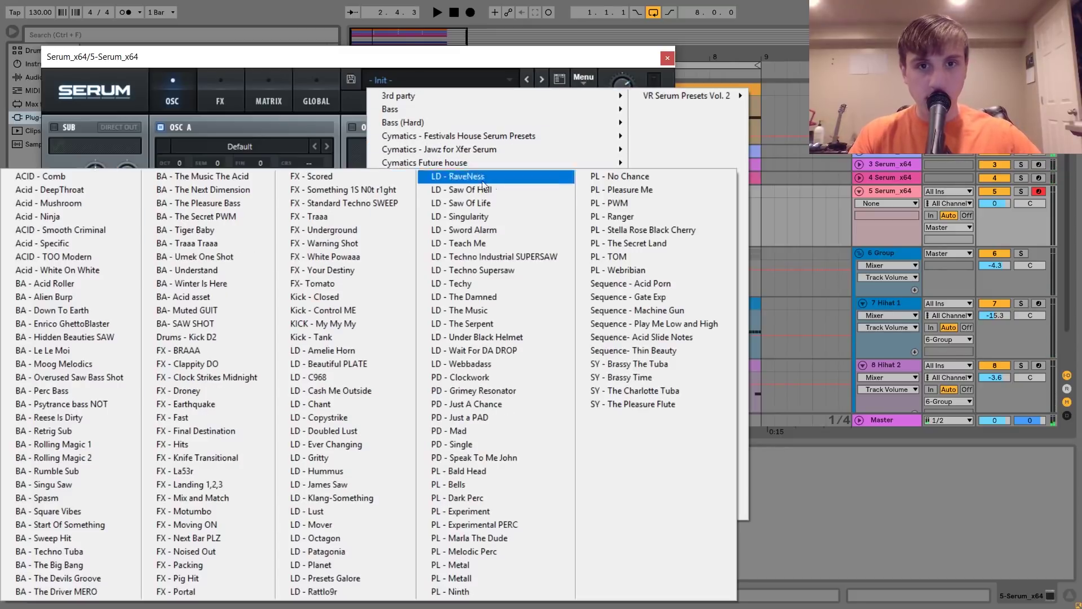
click(624, 271)
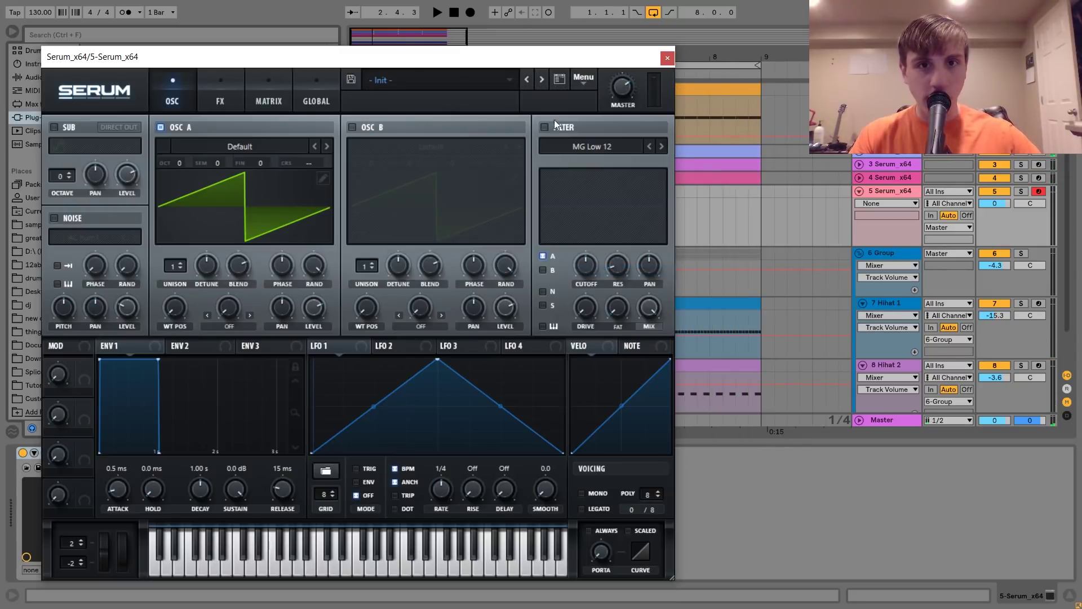
click(526, 83)
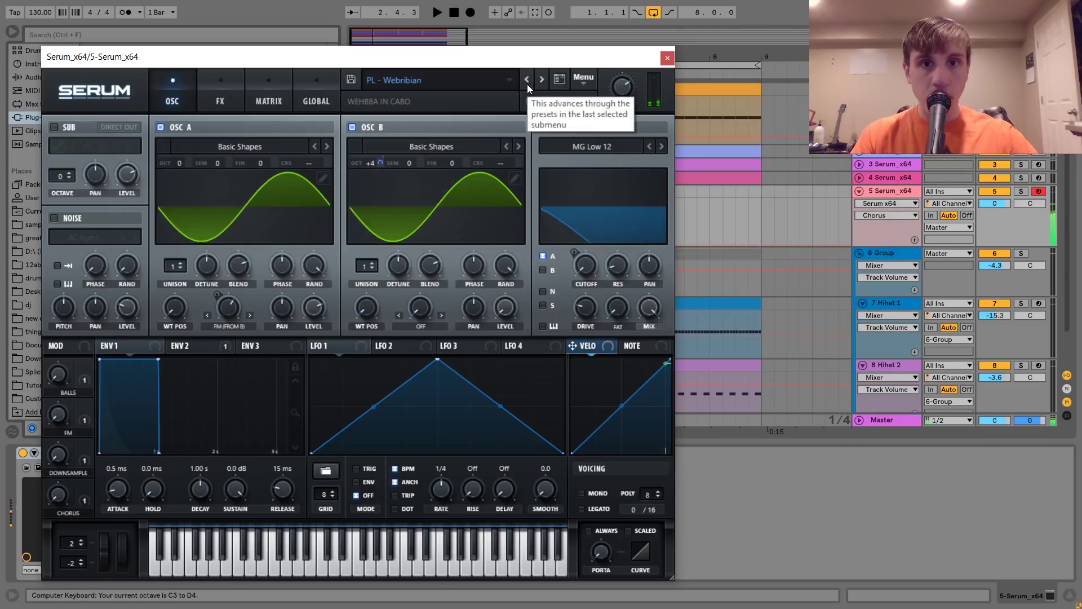
click(527, 84)
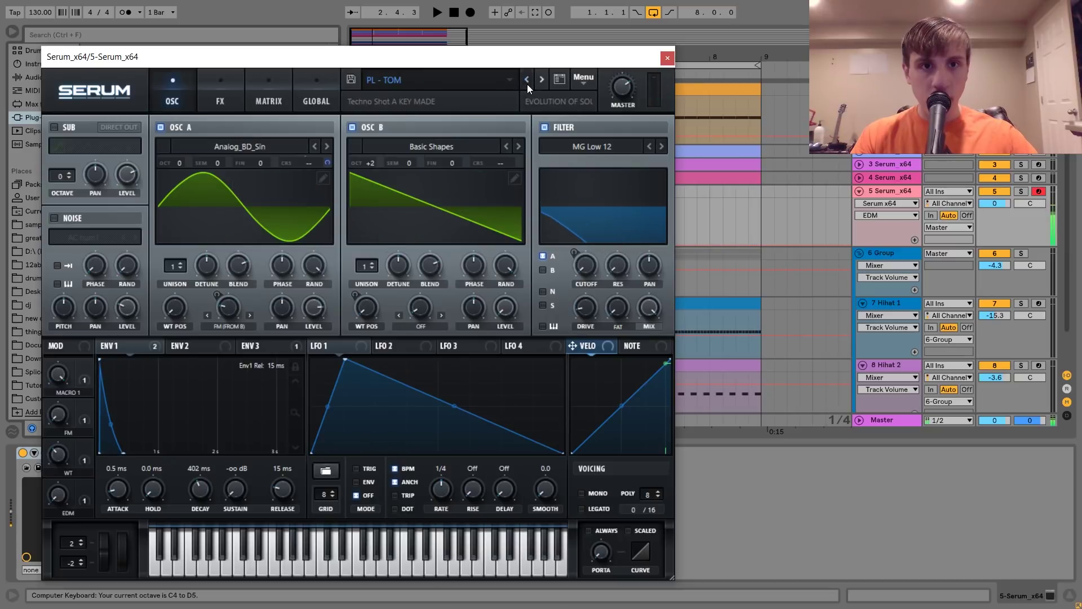
click(527, 84)
click(526, 84)
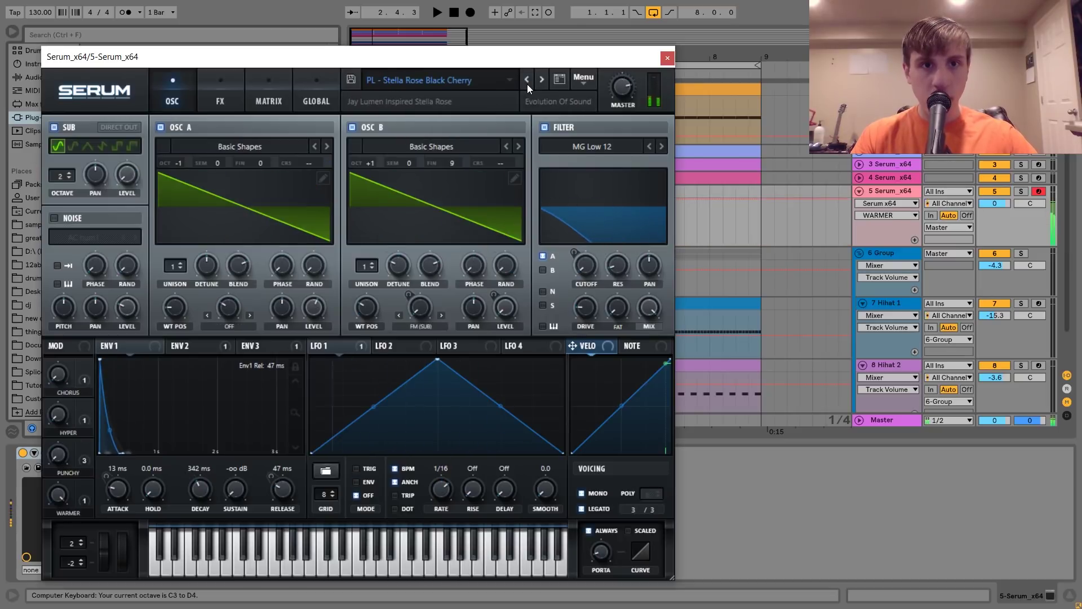
click(527, 84)
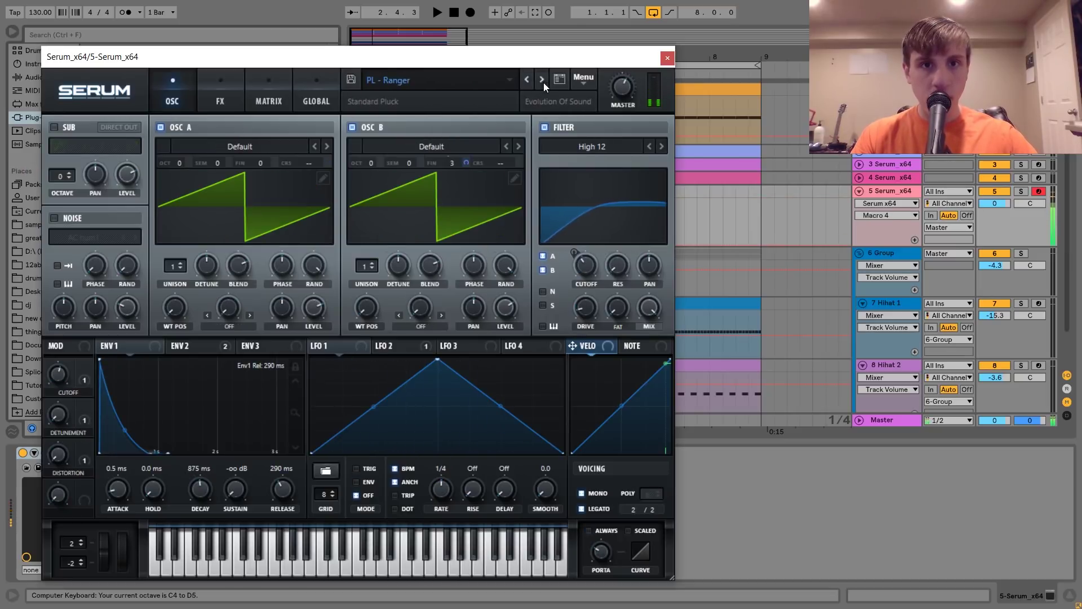
click(542, 81)
click(669, 58)
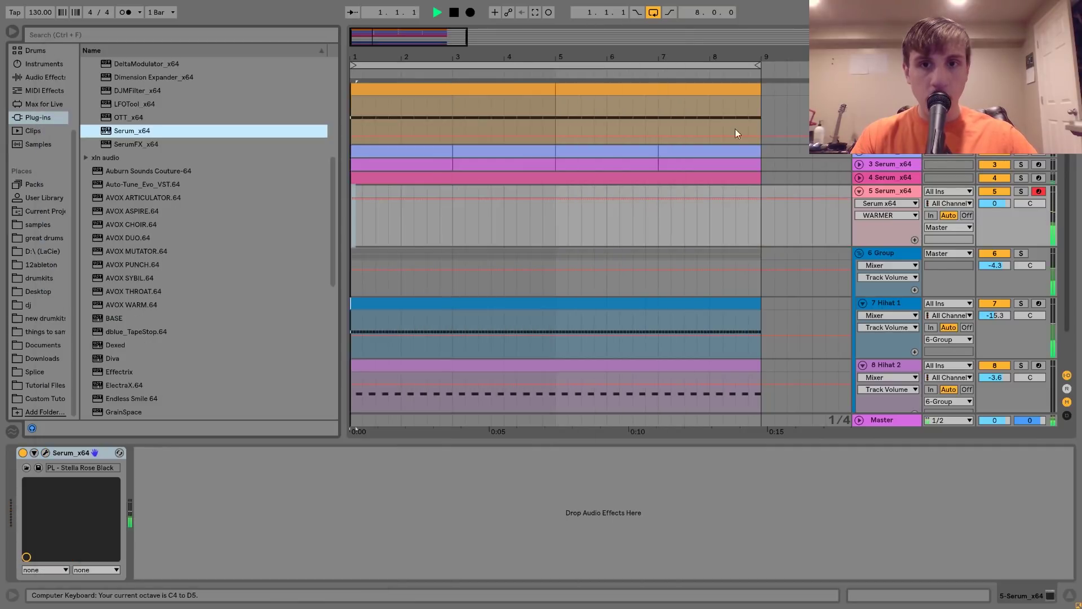
Step: Create an empty MIDI clip from bar 1 to bar 9 on the pluck Serum track
drag(762, 194, 340, 197)
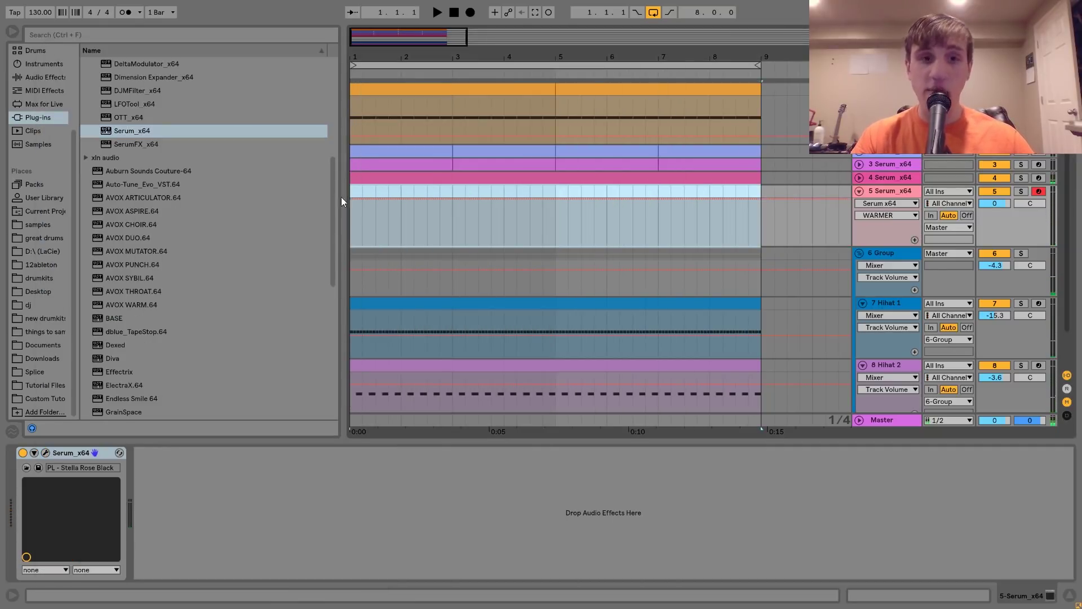
key(ctrl+shift+m)
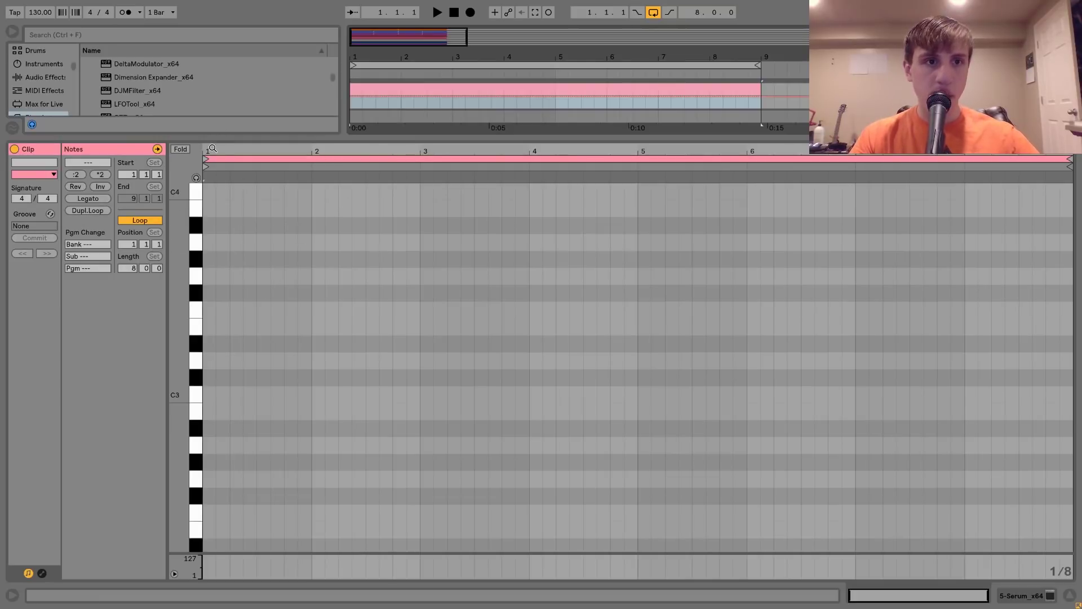
drag(213, 148, 210, 260)
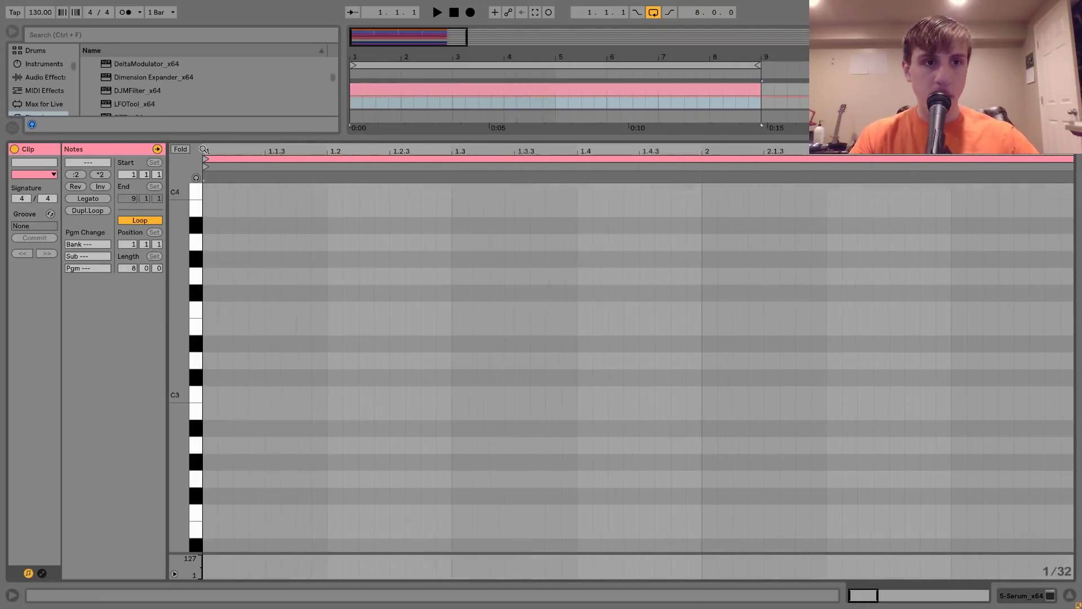
Step: Add a sixteenth-note G4 at the start of the pluck clip, auditioning it in different octaves
double_click(208, 275)
key(shift+Up)
key(shift+Up)
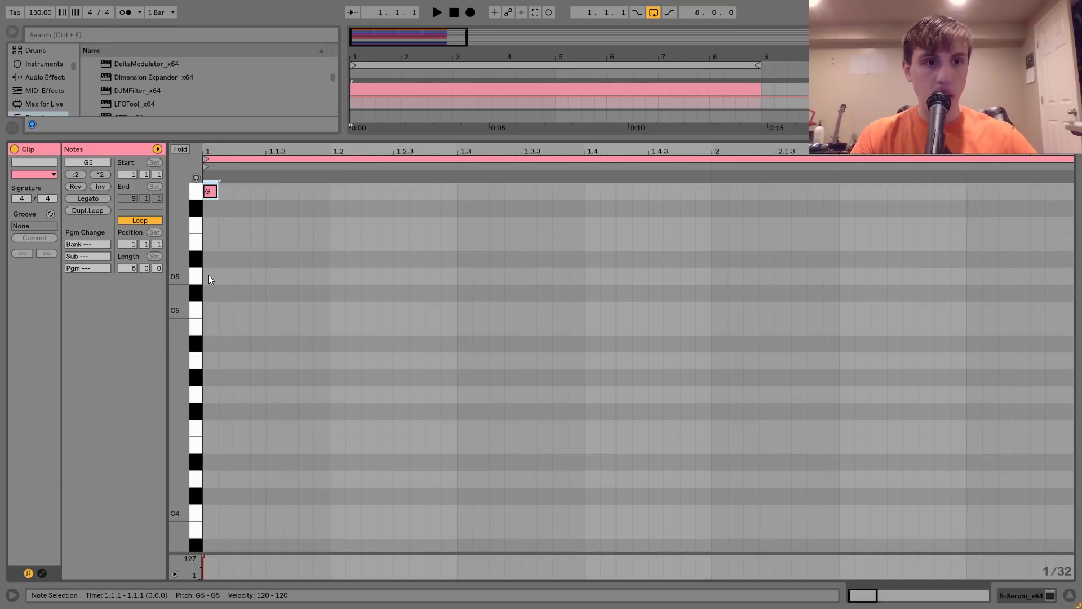
key(space)
key(space)
key(space)
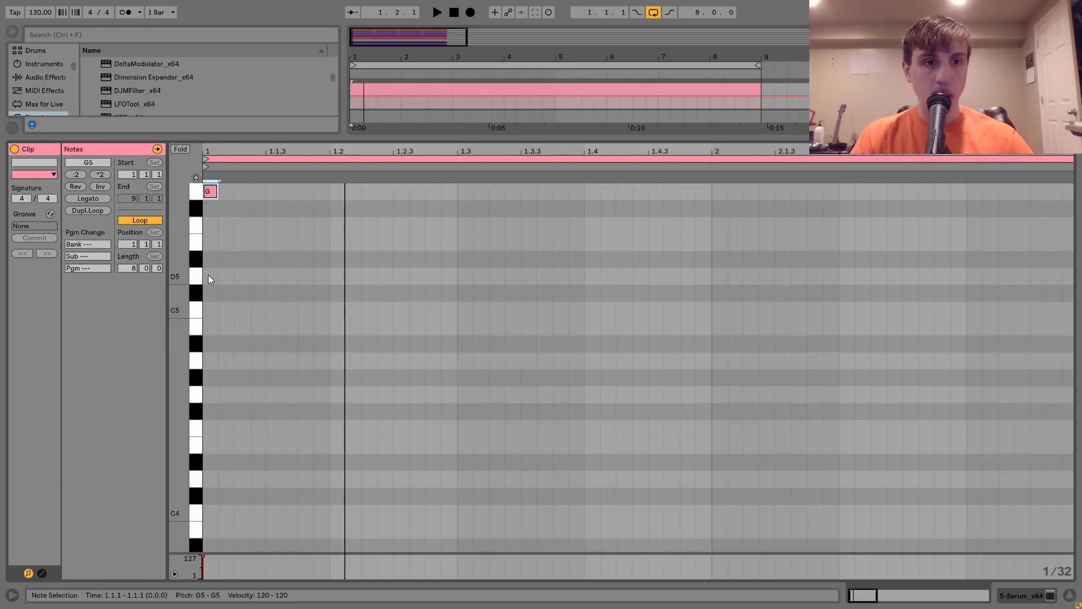
key(shift+Down)
key(space)
key(space)
key(space)
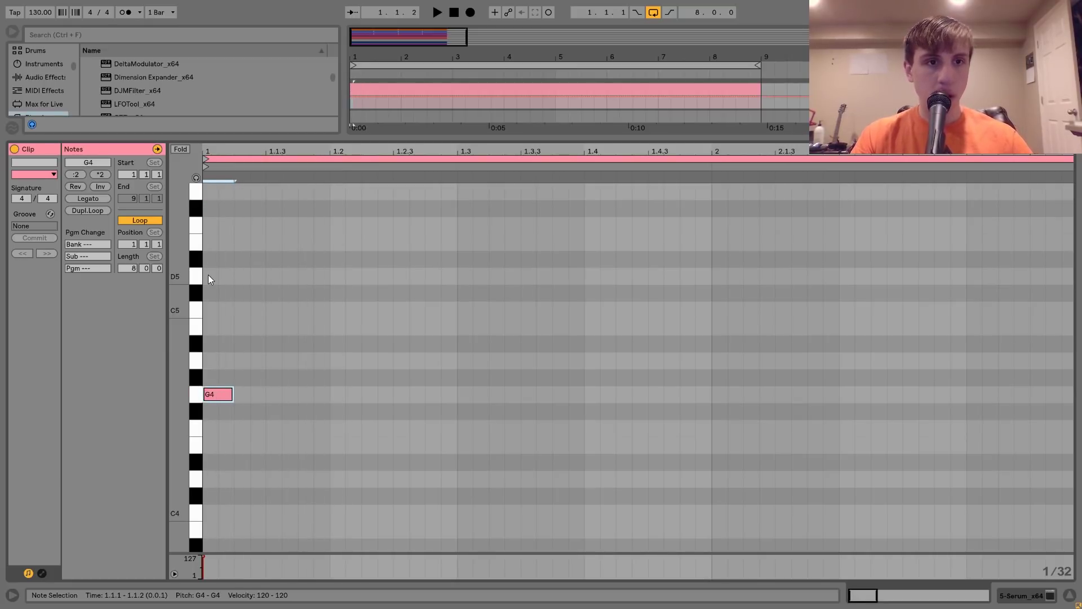
Step: Add a sixteenth-note A#5 after the G4, followed by an A5 of the same length, and audition the phrase
double_click(241, 345)
key(shift+Up)
key(space)
key(space)
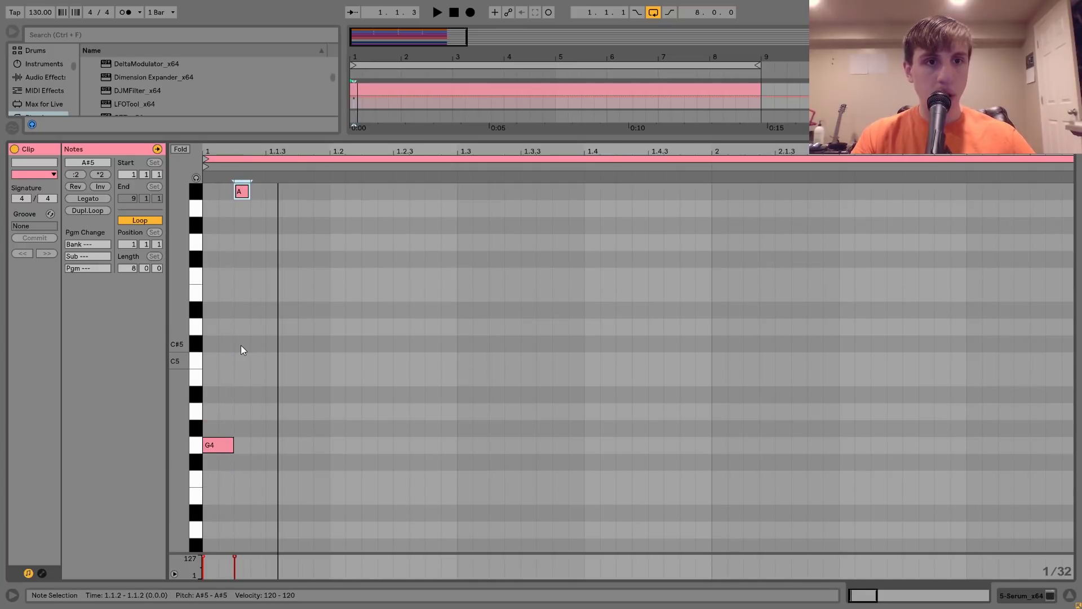
key(shift+Right)
key(ctrl+d)
key(Down)
key(space)
key(space)
key(ctrl+a)
key(ctrl+d)
key(space)
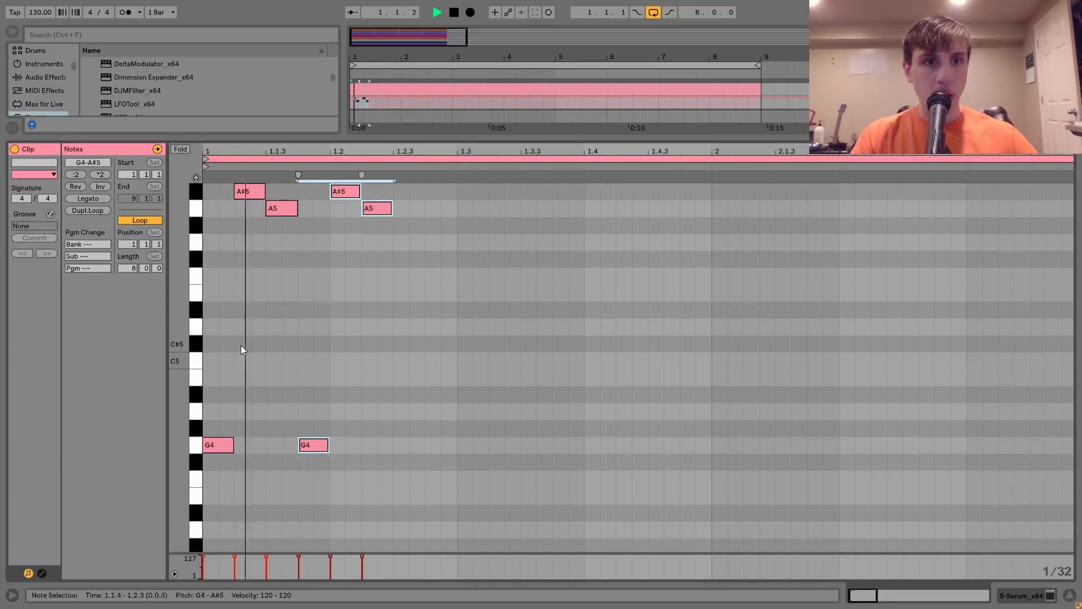
key(ctrl+d)
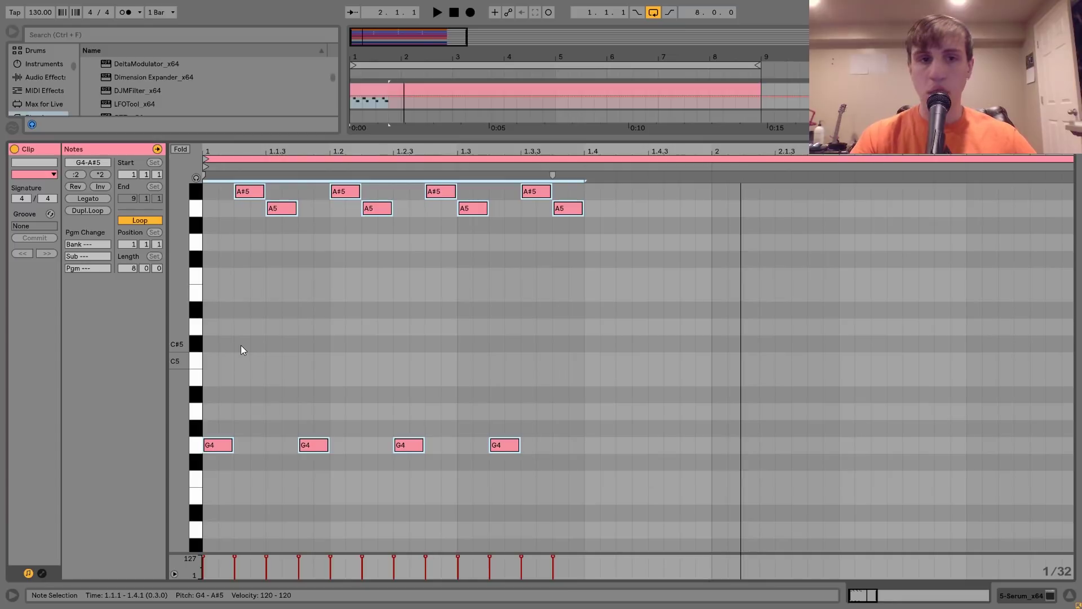
key(space)
drag(315, 472, 415, 257)
drag(472, 195, 688, 100)
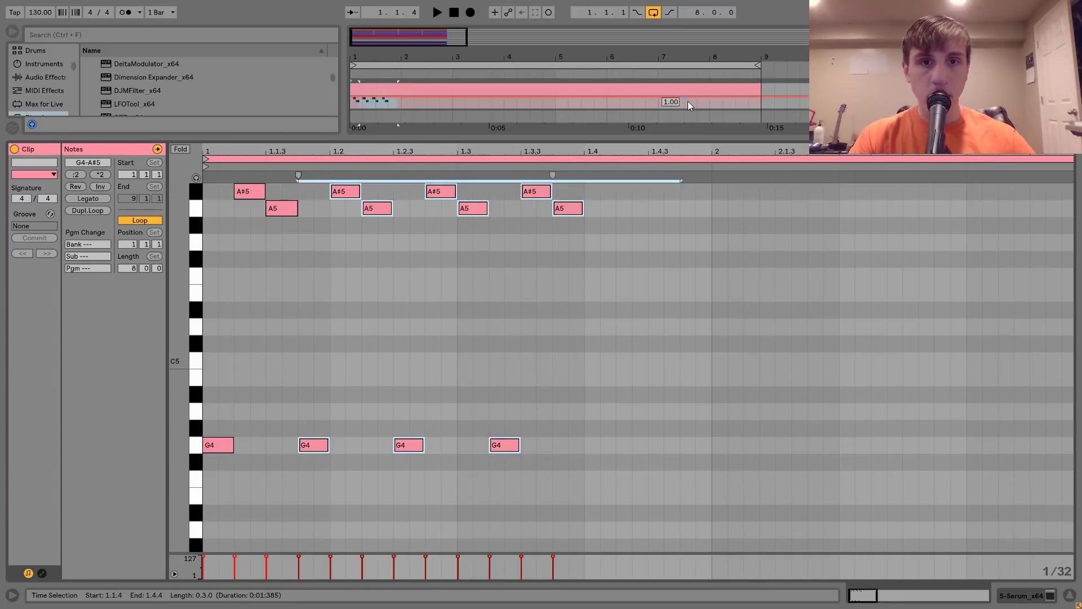
key(Delete)
Step: Add a sixteenth-note D#5 at 1.1.4, followed by a D5 at 1.2.1
click(299, 312)
double_click(307, 308)
key(shift+Right)
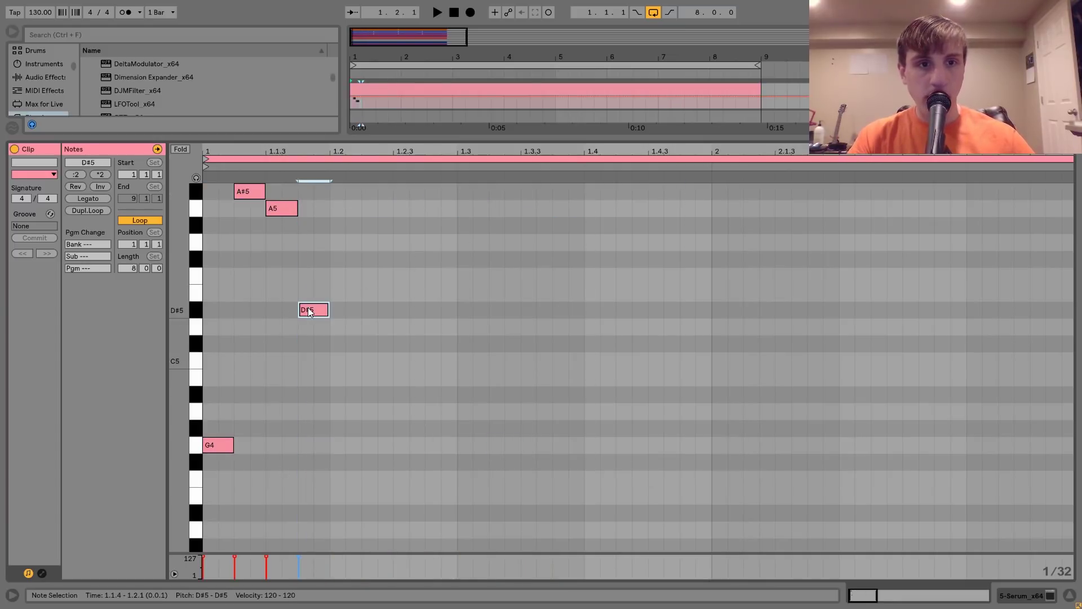
key(space)
key(ctrl+d)
key(Down)
Step: Duplicate the D5 to 1.2.2 and lower the copy to G4, auditioning the pitches in between
key(ctrl+d)
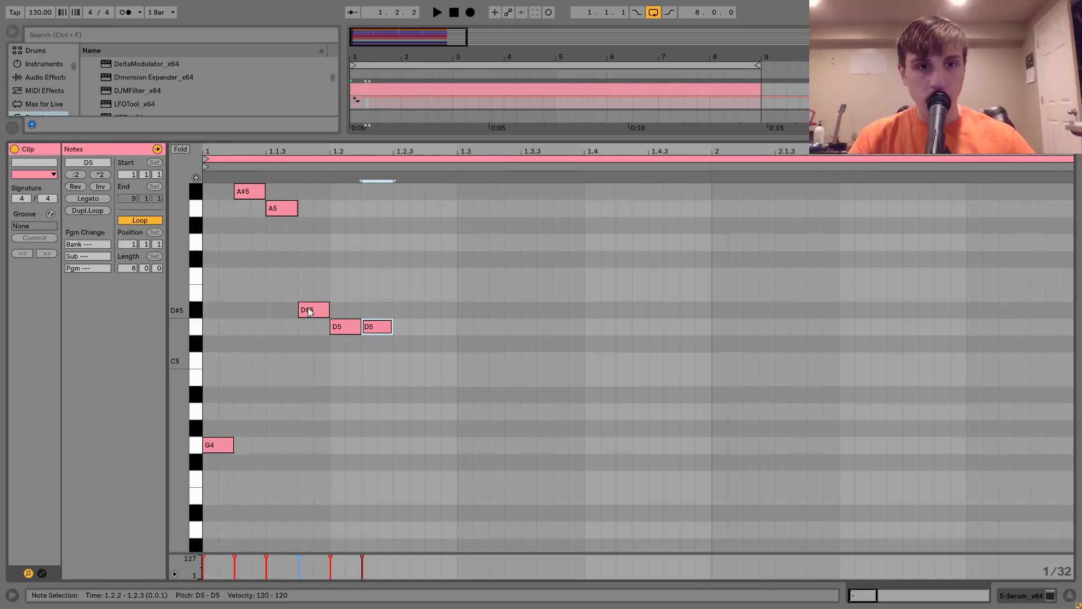
key(Down)
key(Down)
key(Down)
key(Down)
key(space)
key(space)
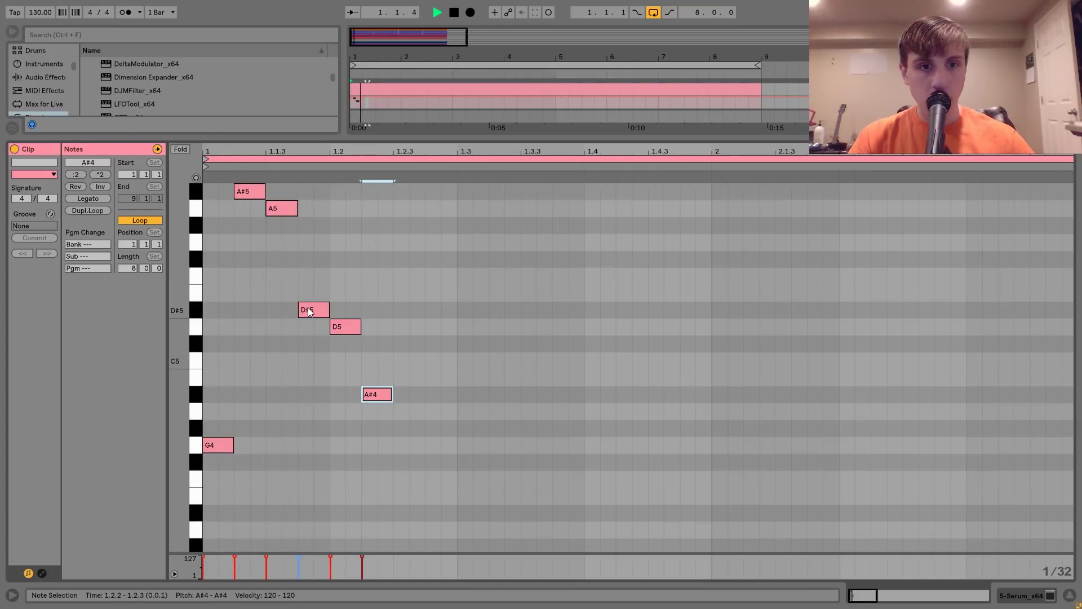
key(Down)
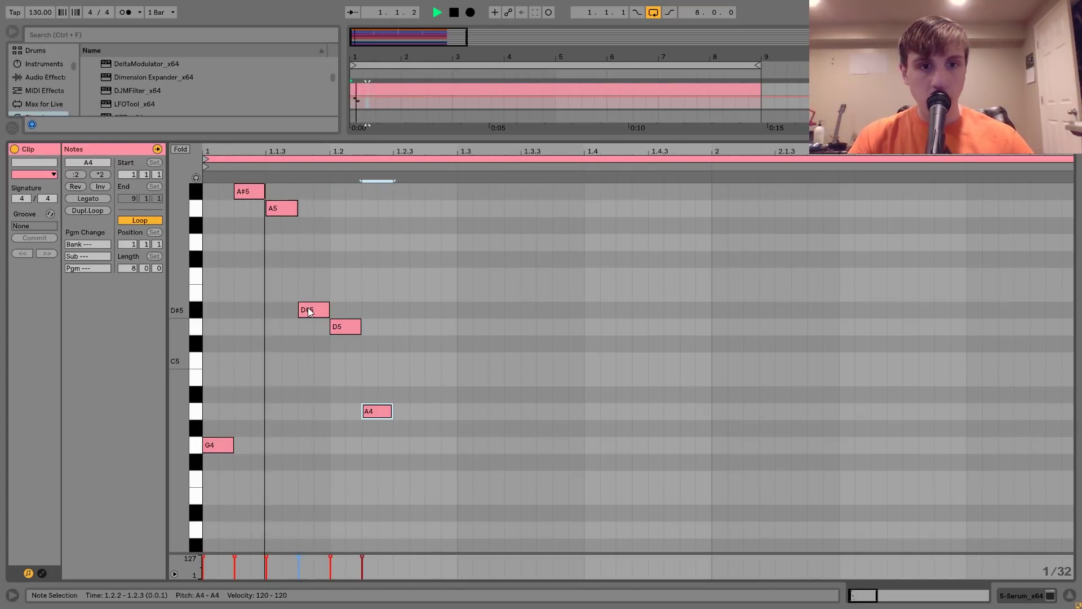
key(Down)
key(Down)
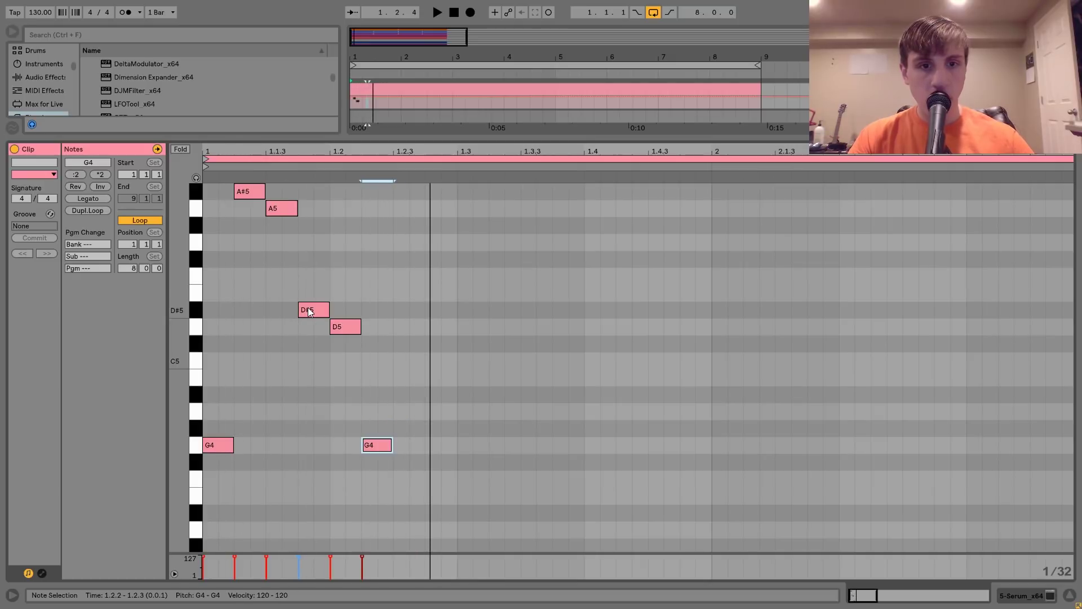
key(ctrl+d)
key(Up)
key(Up)
key(Up)
key(ctrl+d)
key(Down)
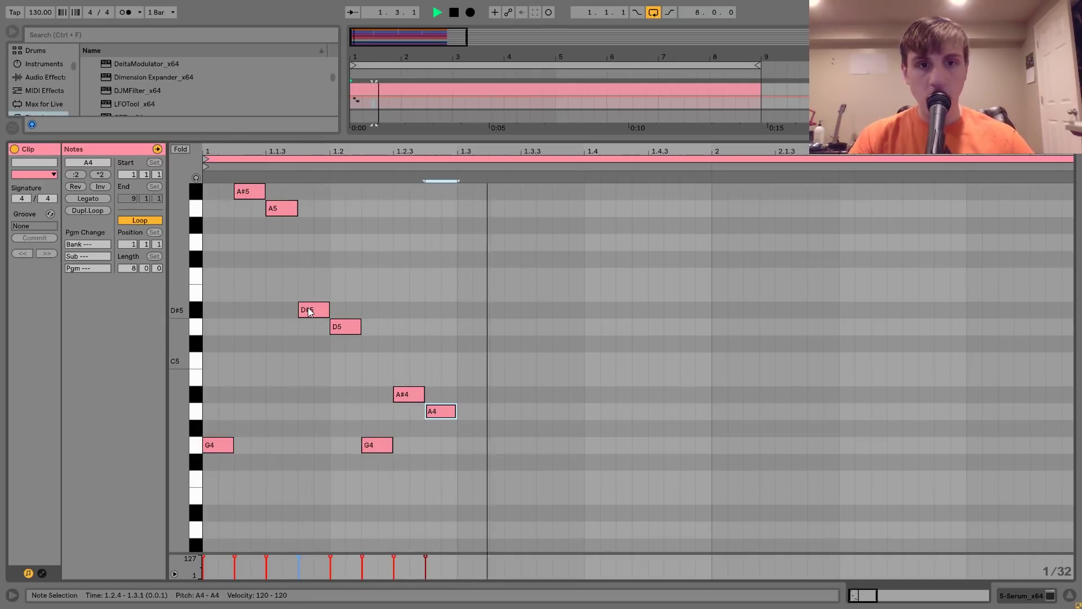
key(space)
drag(404, 368, 435, 411)
key(Delete)
Step: Duplicate the first two bars of the pluck clip so that the pattern repeats every two bars up to bar 9
key(space)
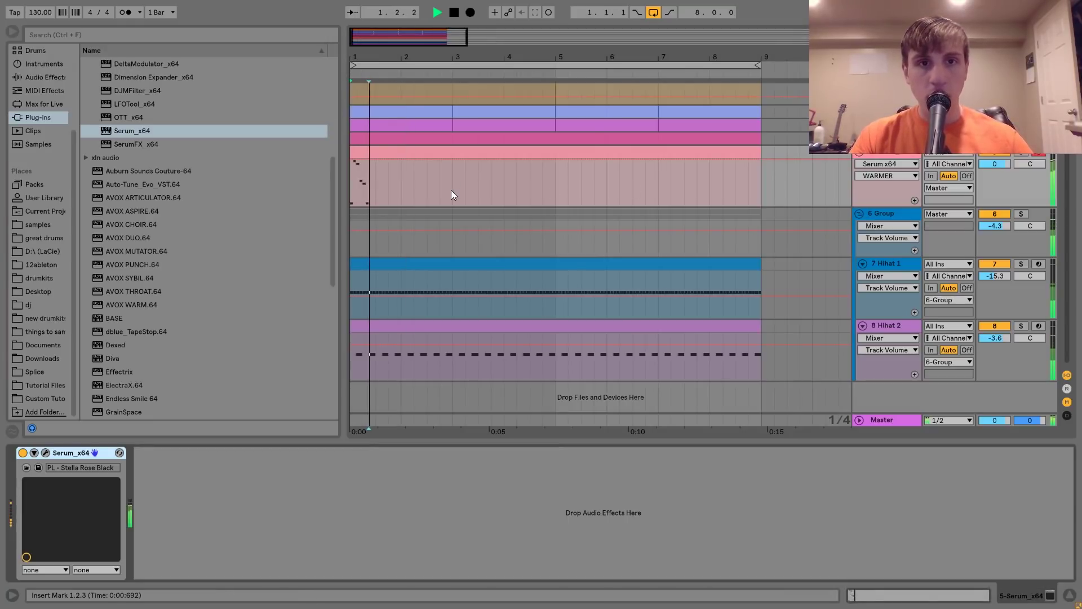
drag(451, 191, 348, 150)
key(ctrl+d)
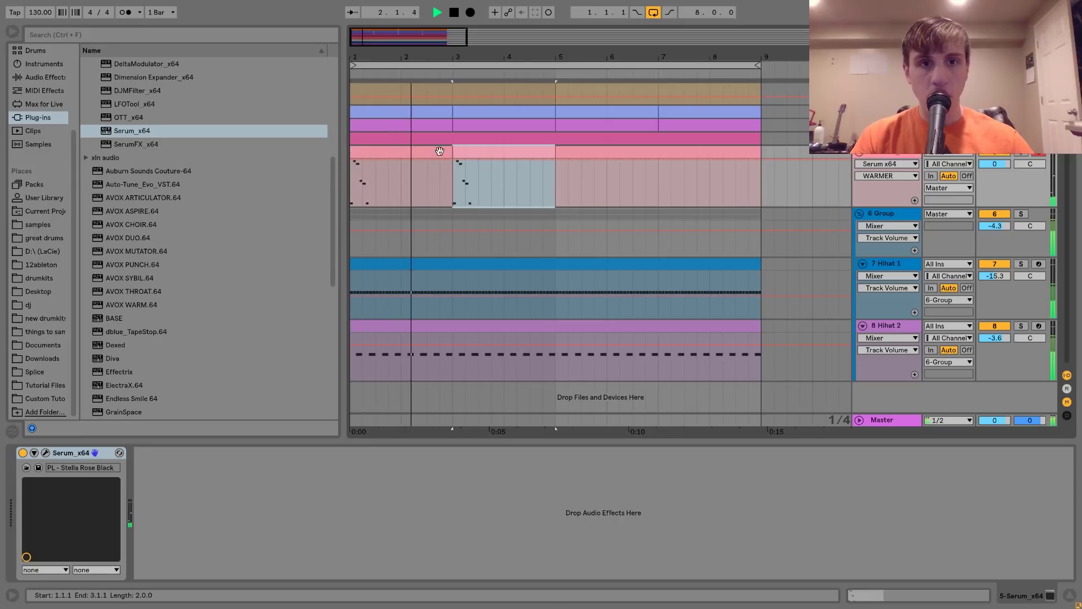
double_click(478, 151)
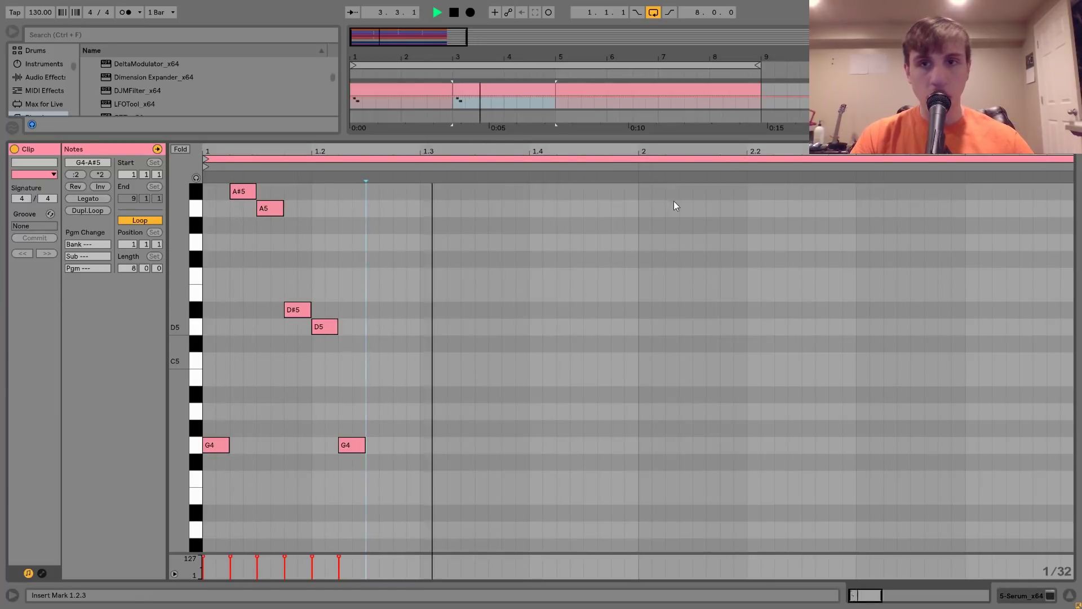
double_click(886, 89)
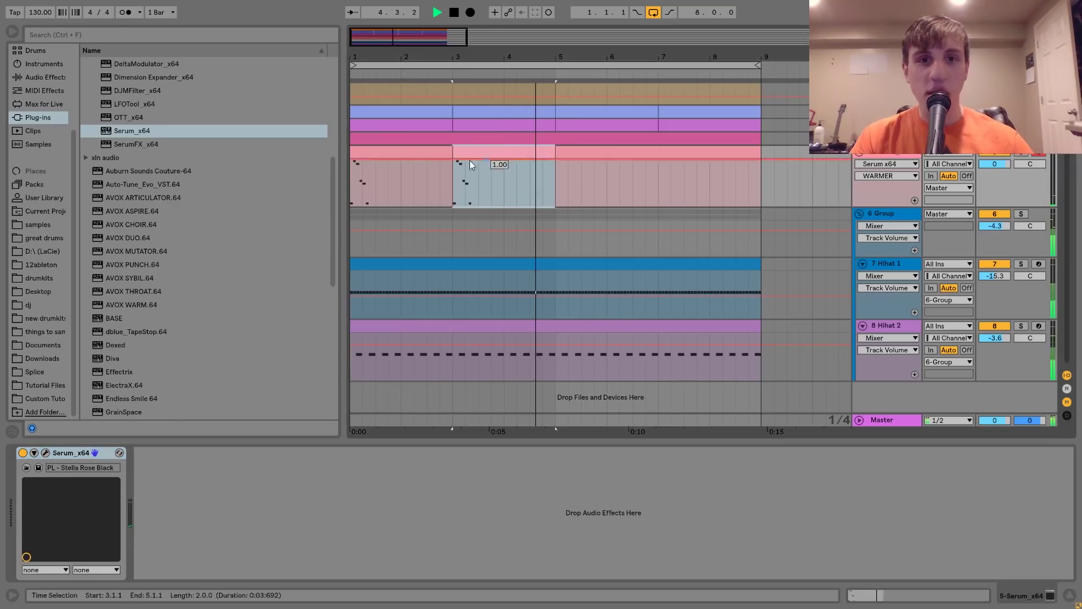
shift+click(413, 151)
key(ctrl+d)
Step: Set the pluck track's volume to -6.9 dB, solo the track and play it from bar 5
drag(995, 164, 997, 167)
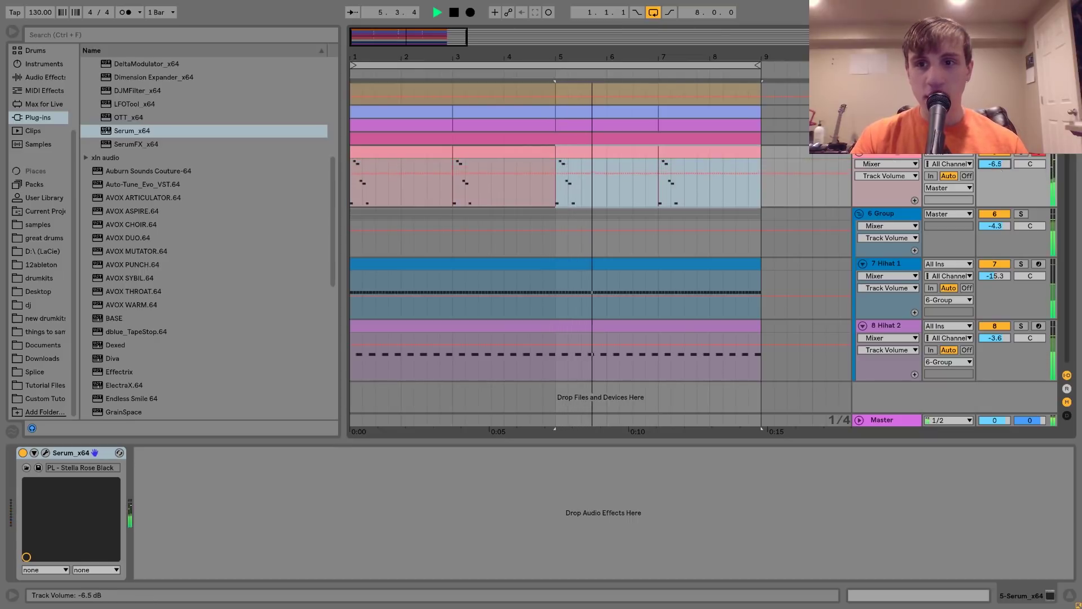
key(space)
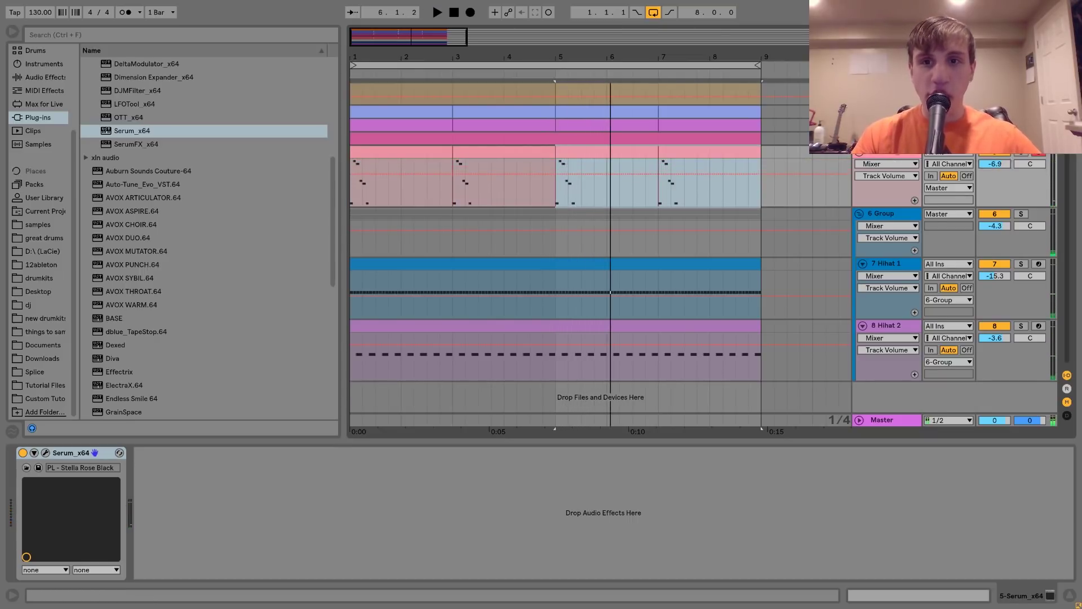
scroll(555, 270, up, 3)
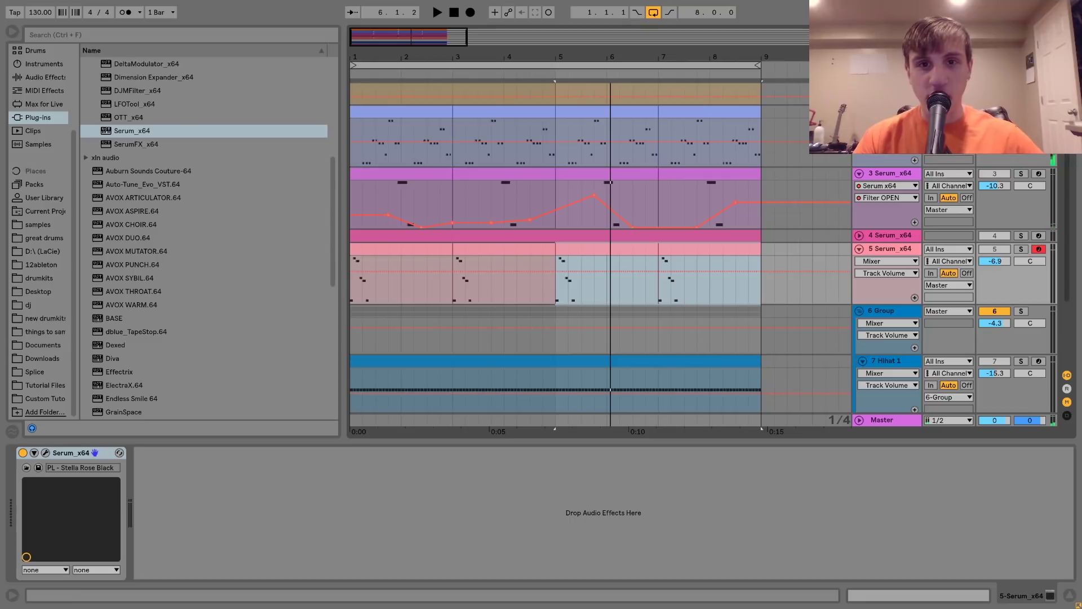
drag(563, 56, 563, 58)
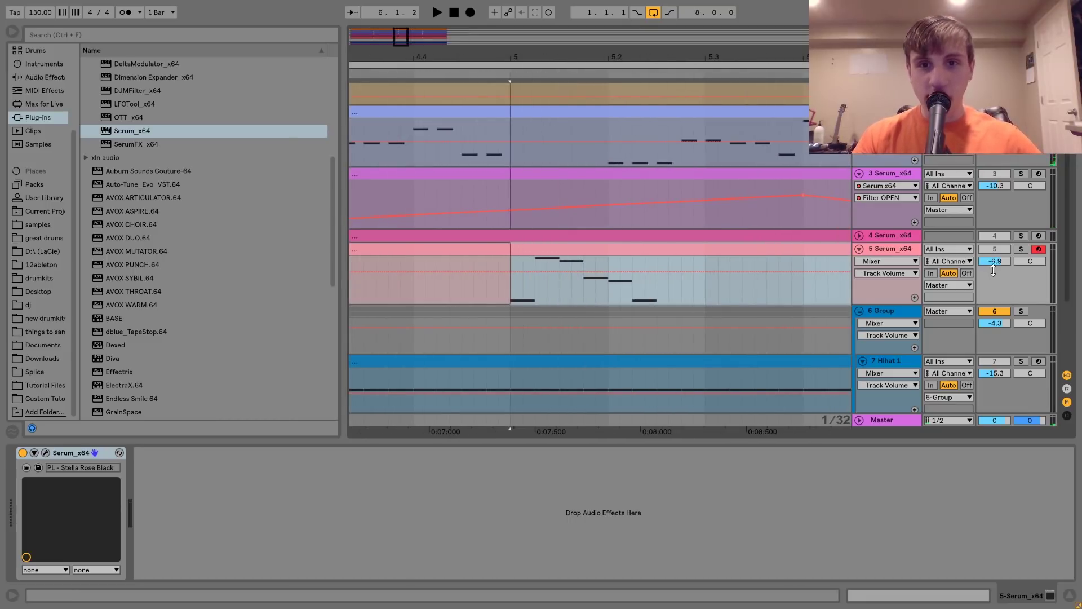
click(1021, 250)
click(748, 250)
key(space)
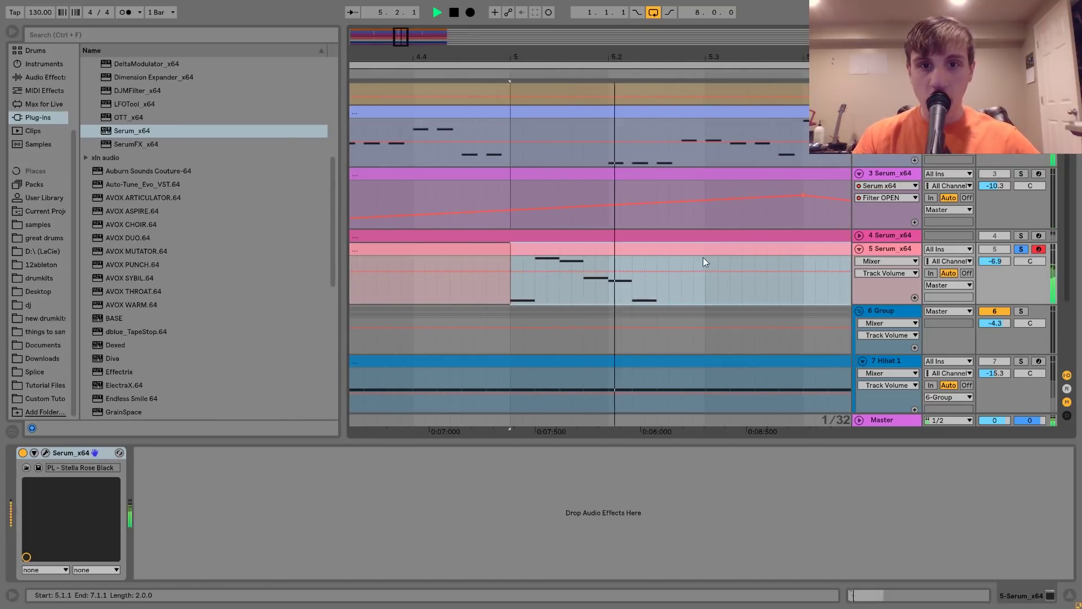
Step: Deactivate the second beat of the bar 5 pluck clip and play the shortened pattern
drag(609, 281, 713, 255)
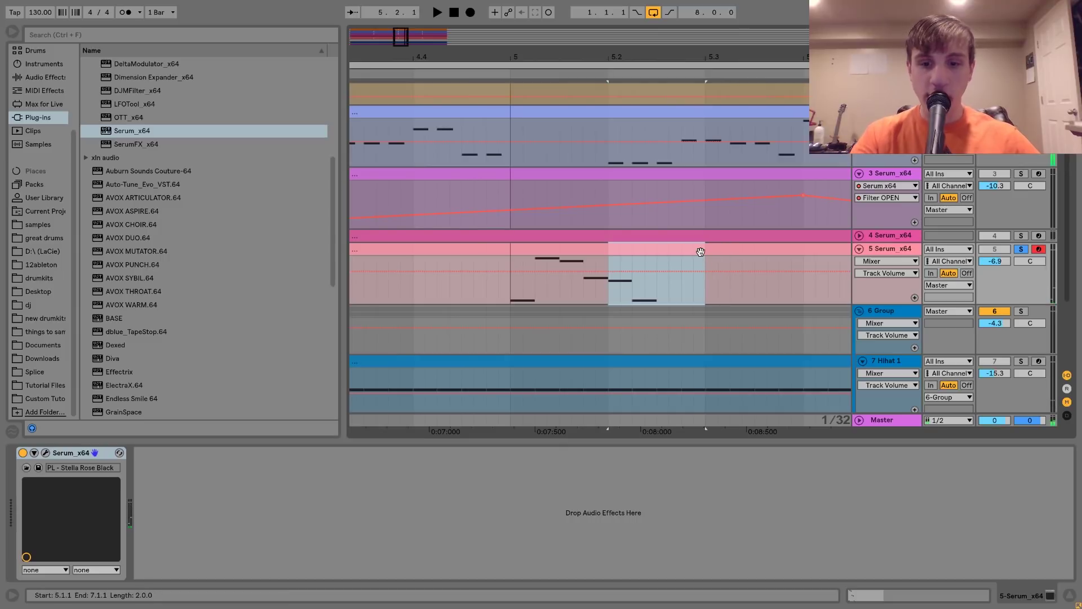
key(0)
click(552, 247)
key(space)
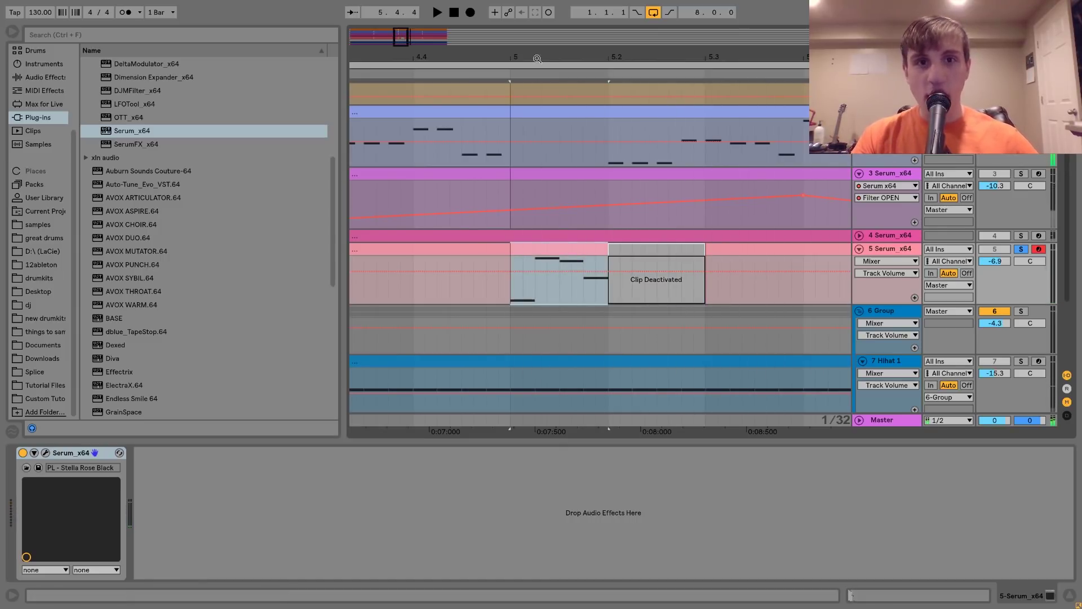
Step: Shorten the pluck clips at bars 1, 3, 5 and 7 to one beat each
drag(538, 59, 532, 8)
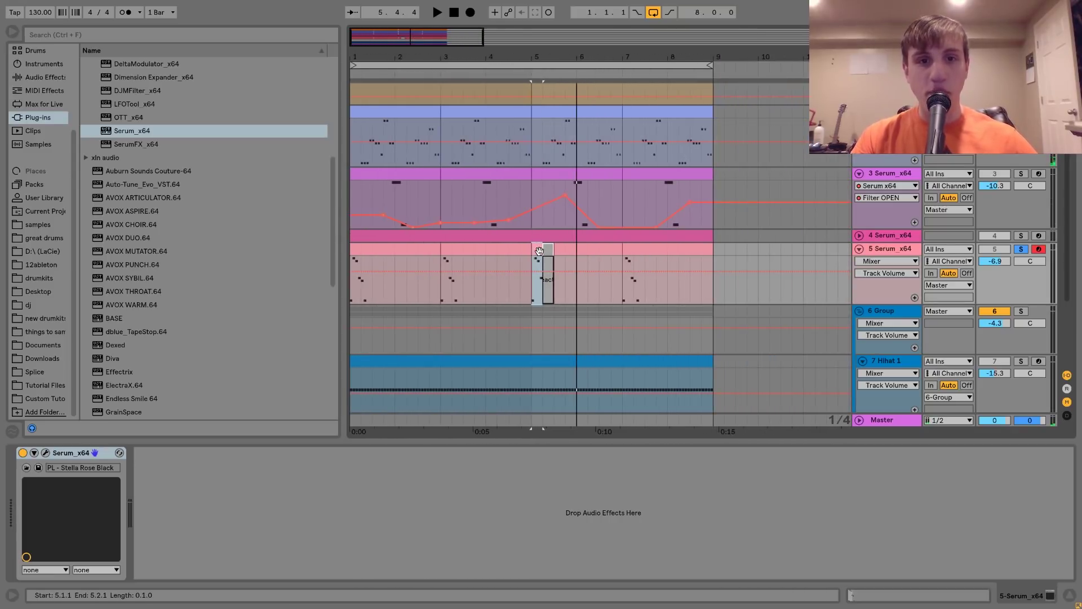
drag(539, 250, 449, 253)
key(ctrl+z)
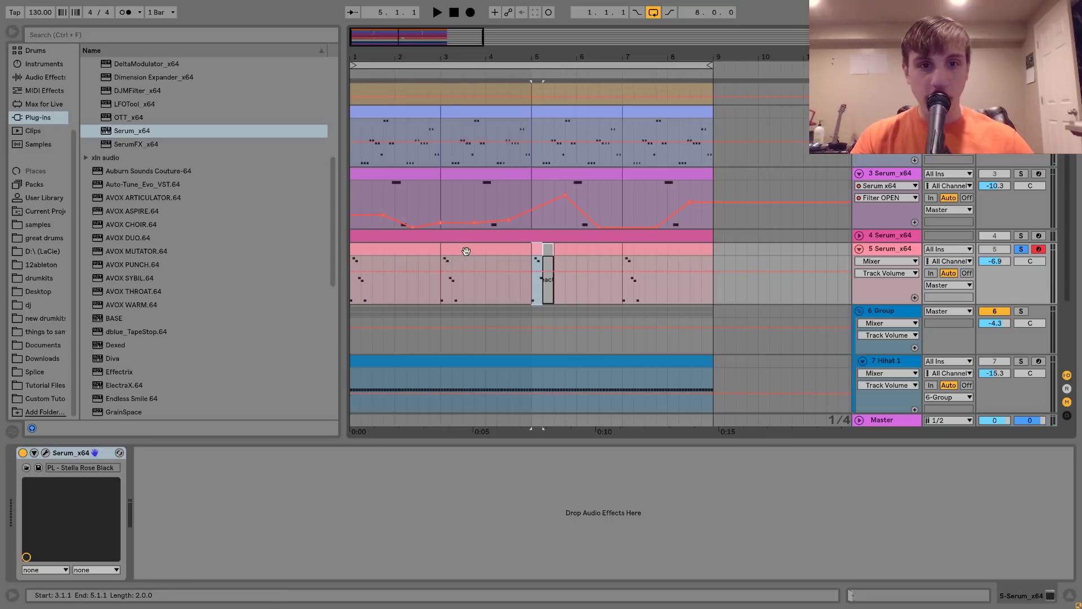
drag(531, 249, 361, 251)
click(653, 248)
drag(616, 250, 550, 254)
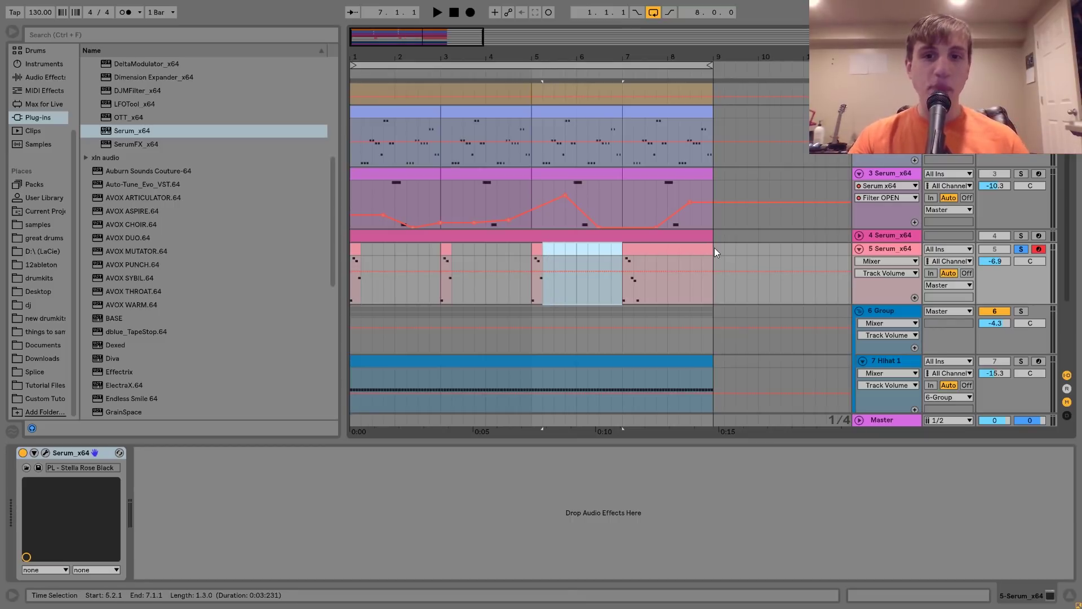
drag(714, 252, 632, 255)
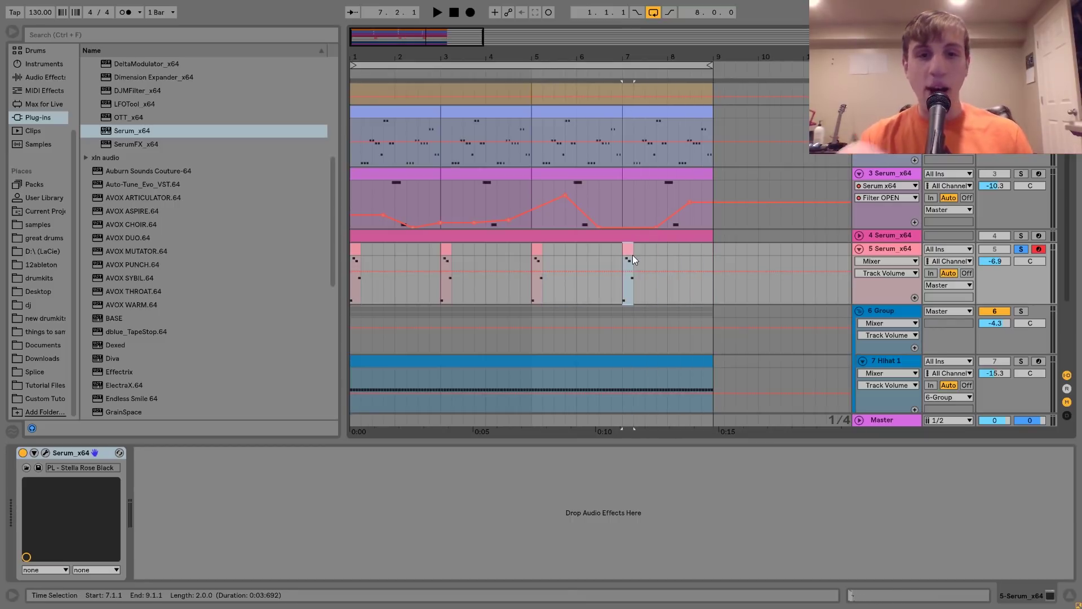
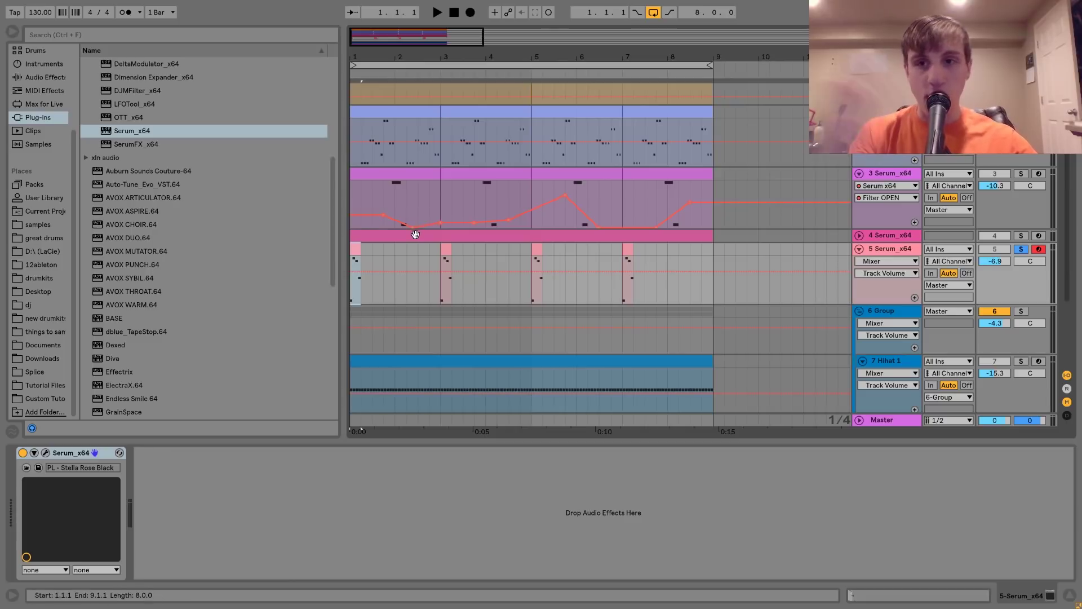
Step: Unsolo the pluck track, play the full mix, and lower the D#5 in the bar 3 pluck clip by one semitone
click(1022, 249)
key(space)
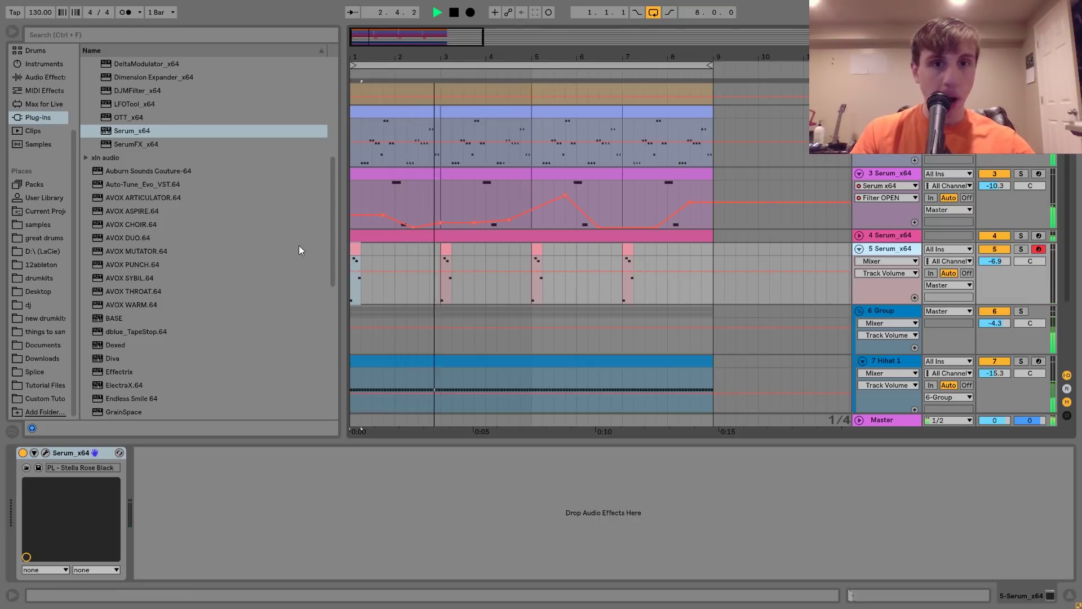
double_click(447, 251)
key(space)
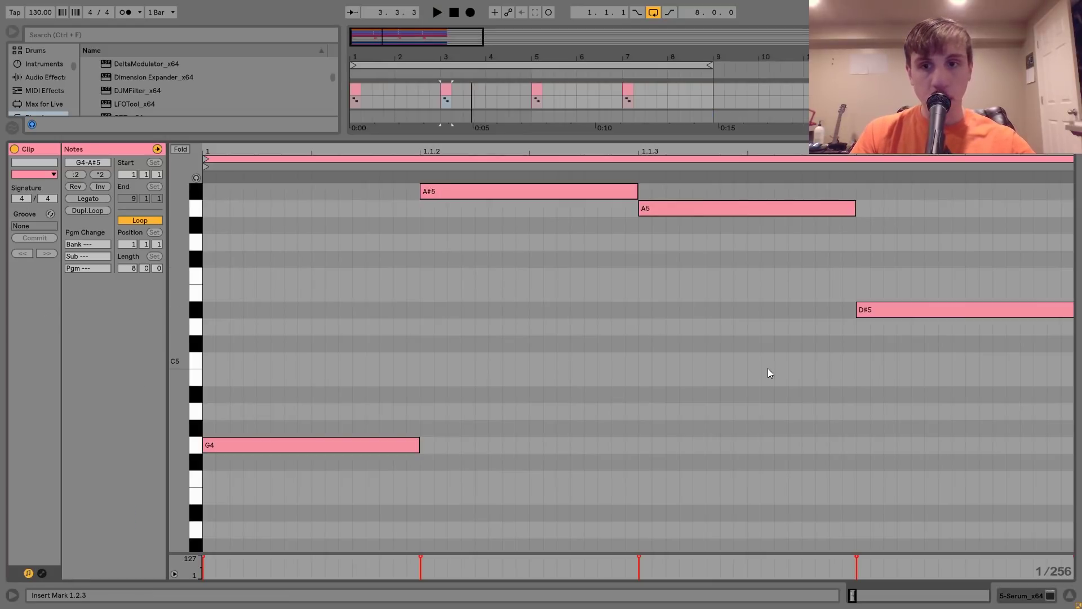
key(Down)
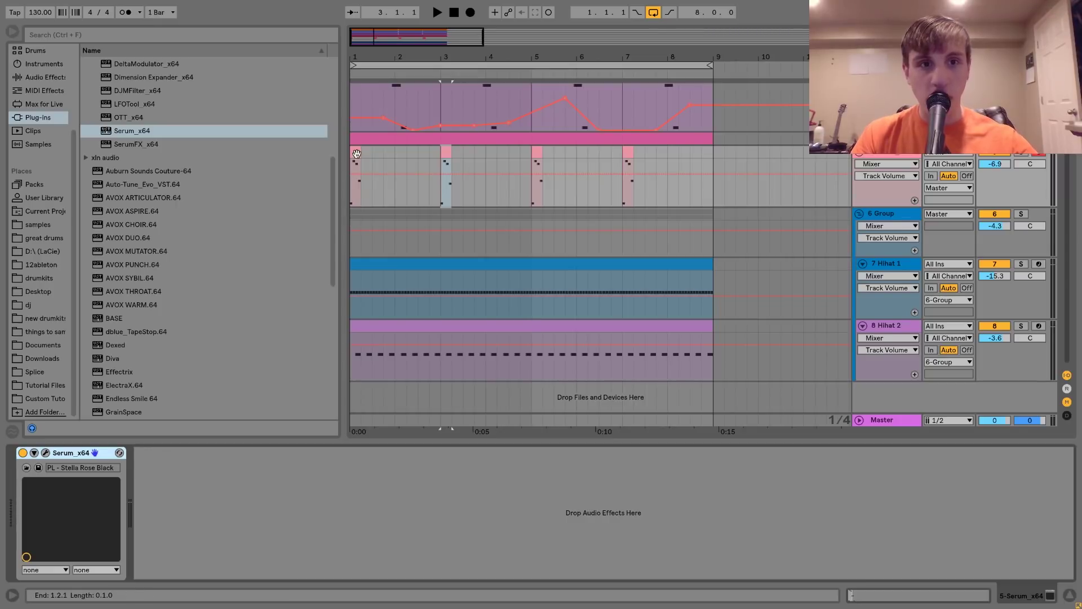
Step: Listen to the varied pluck phrase and duplicate bars 1 to 5 of the pluck track over bars 5 to 9
key(space)
click(445, 151)
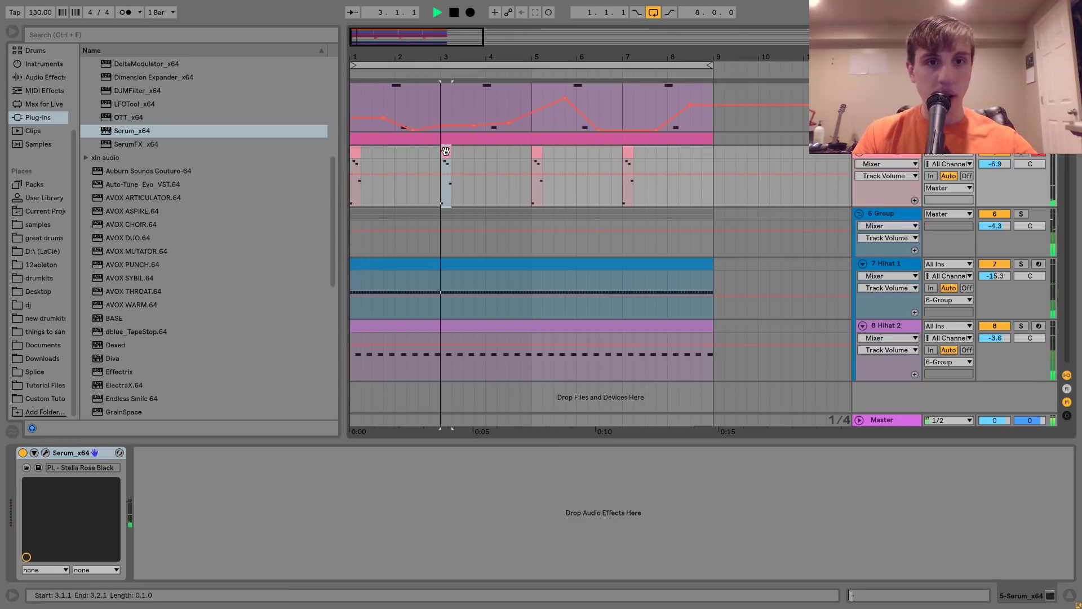
key(space)
drag(527, 155, 333, 157)
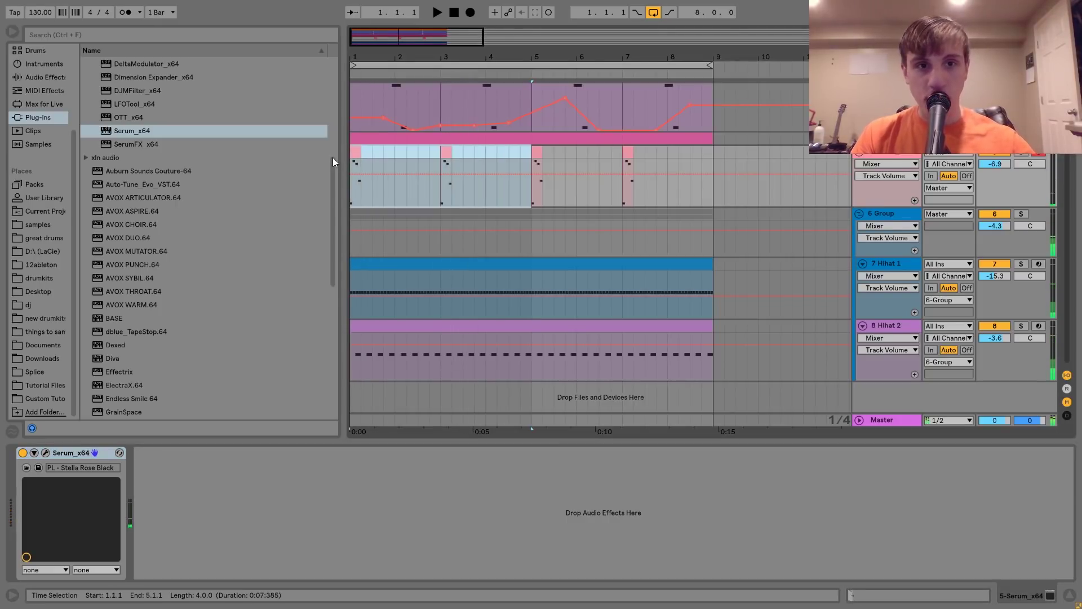
key(ctrl+d)
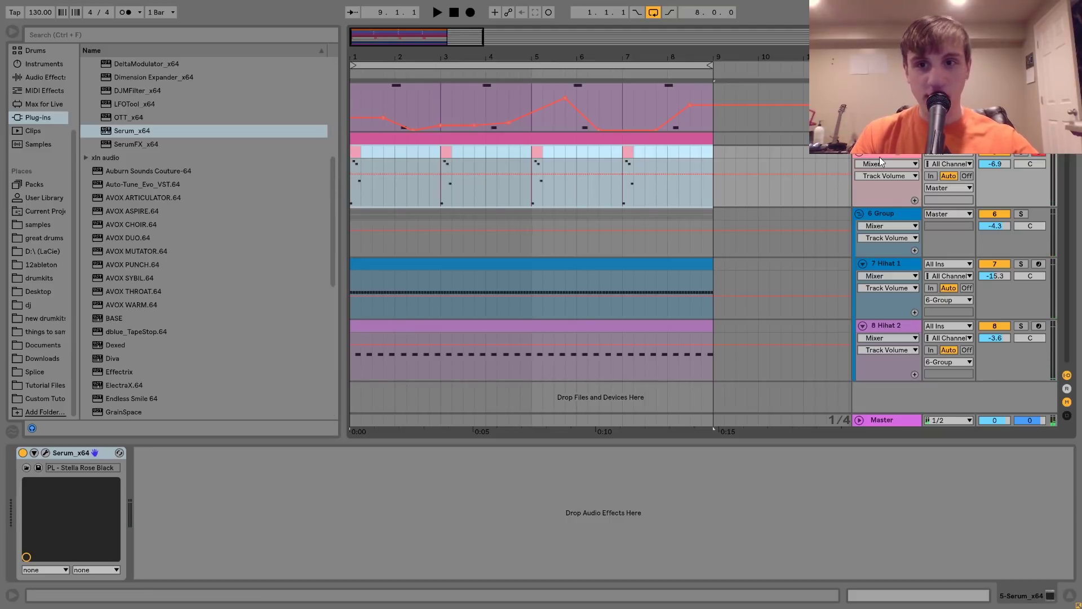
Step: Copy the LFOTool and EQ Eight from the pad track to the pluck track and set its low-cut frequency to 677 Hz
key(Up)
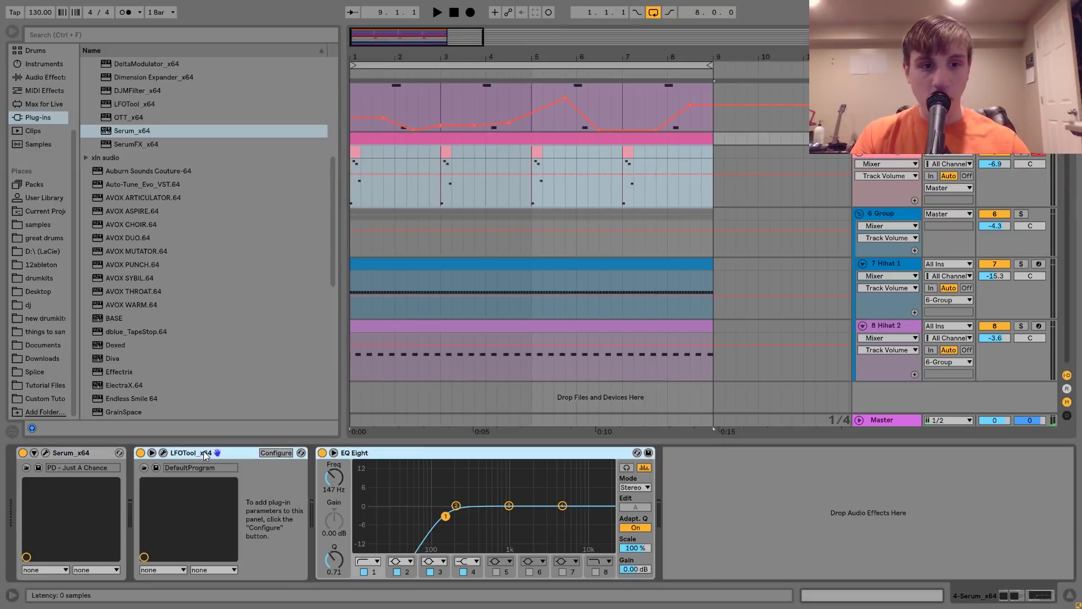
click(380, 149)
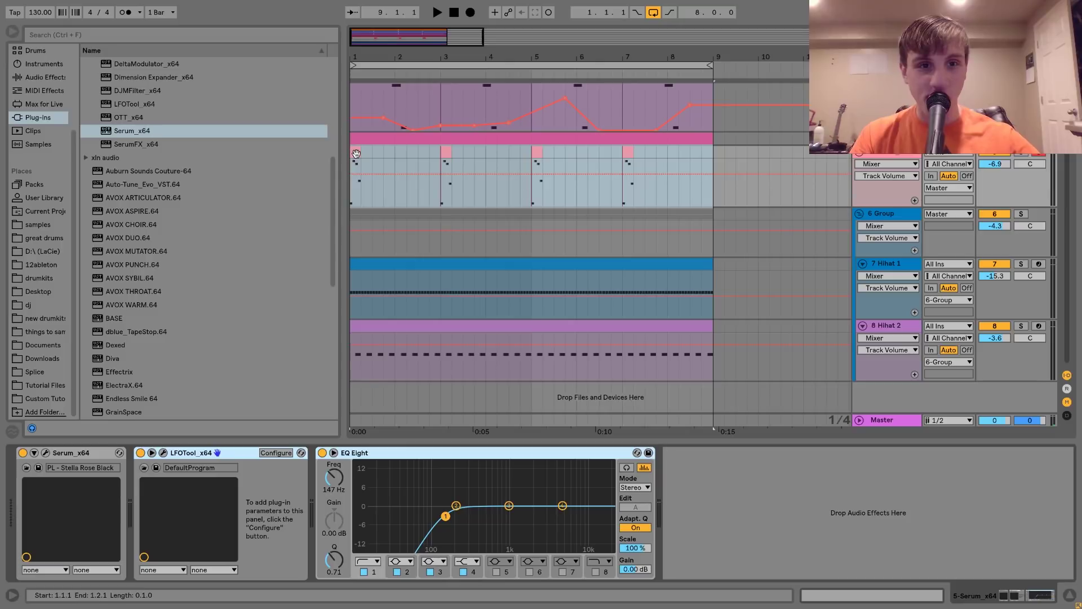
click(356, 154)
drag(346, 489, 346, 462)
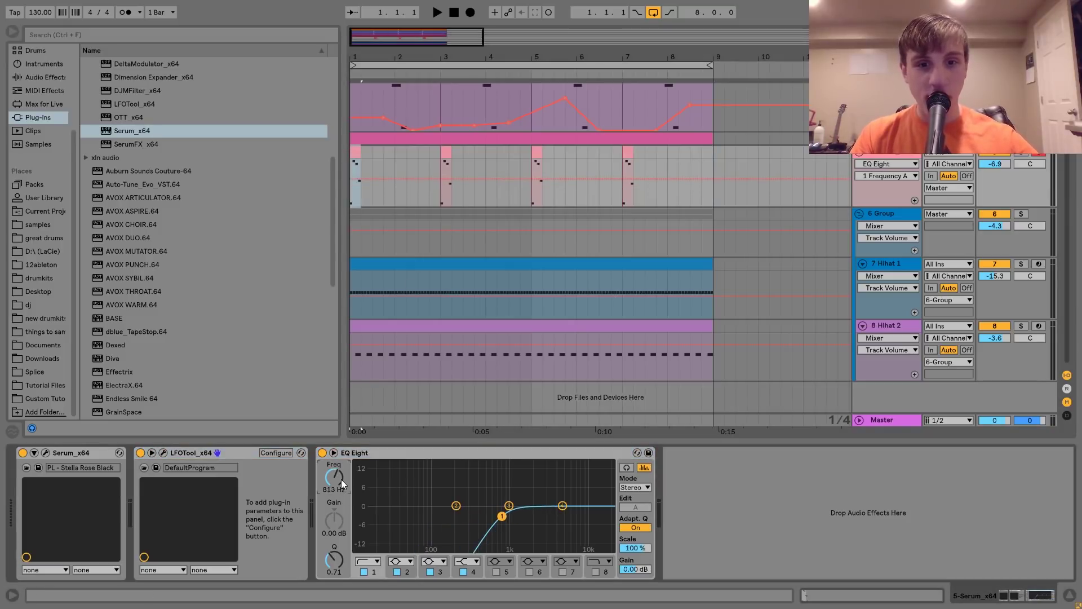
key(space)
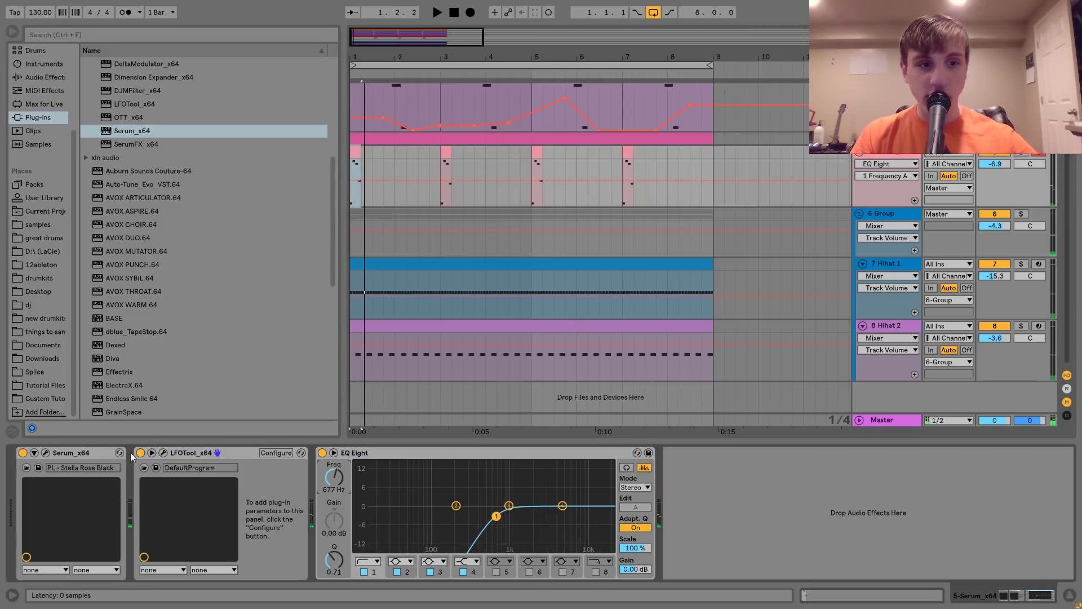
Step: Adjust the Chorus and Punchy macros in the pluck's Serum and set the Warmer macro to 36% during playback
click(46, 453)
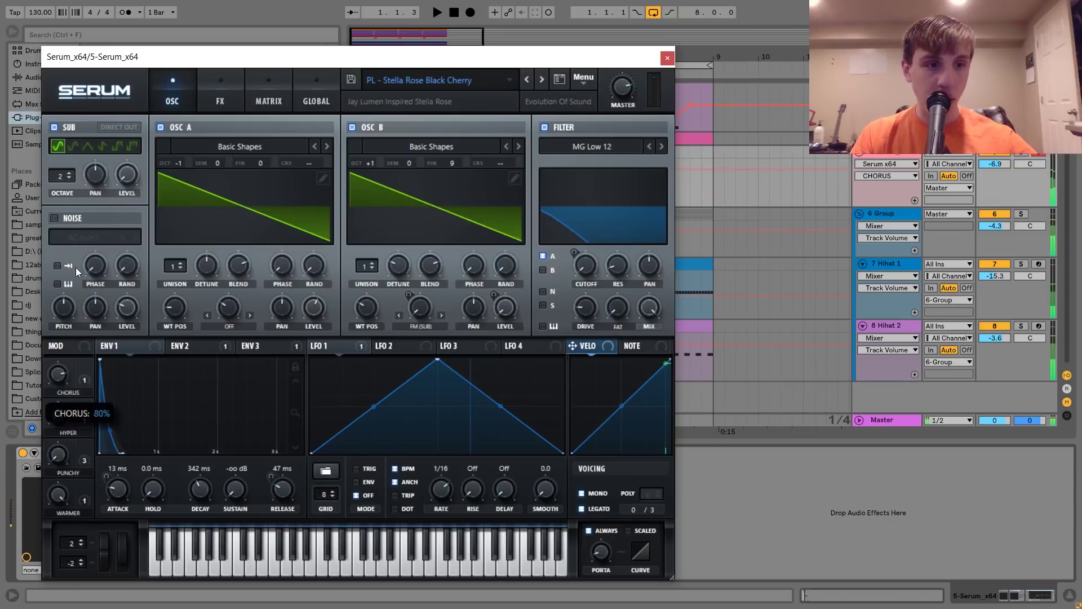
drag(75, 278, 73, 340)
drag(55, 456, 51, 331)
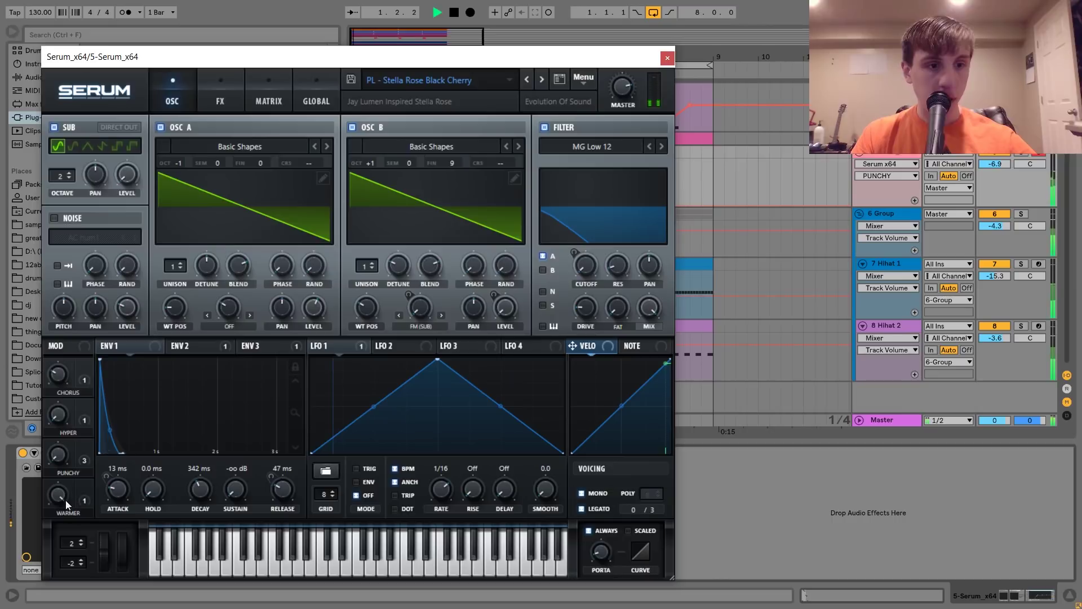
drag(58, 495, 58, 507)
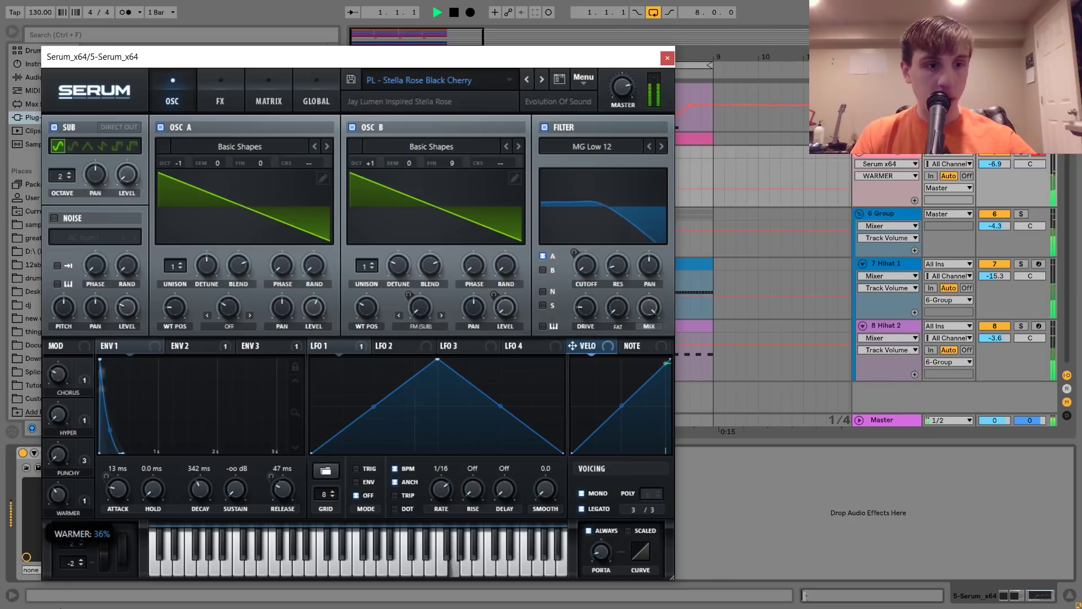
click(668, 57)
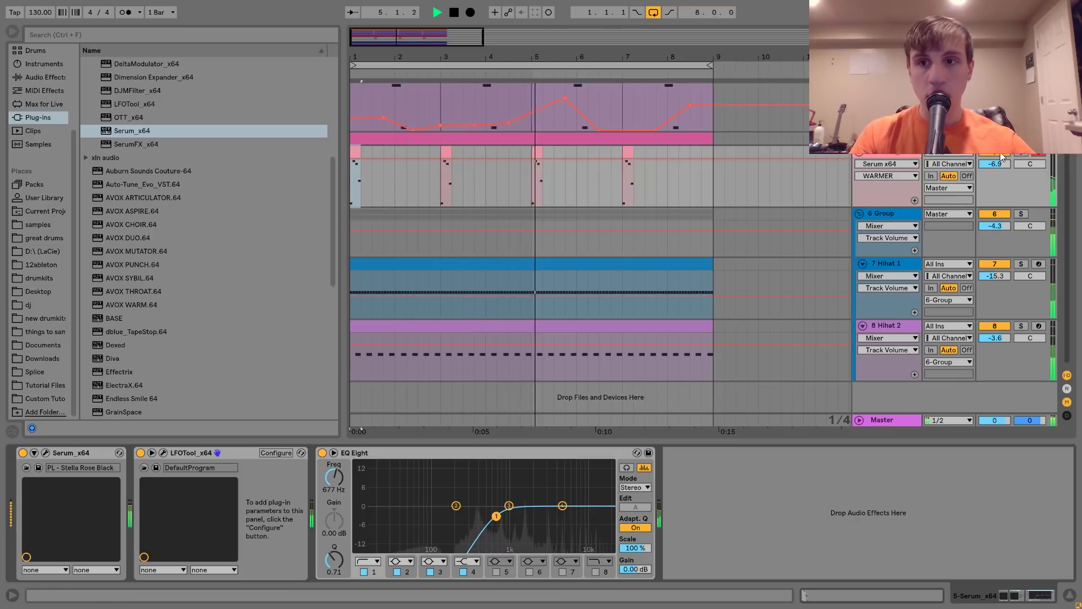
Step: Raise the pluck track's volume to -2.8 dB and briefly listen to it soloed
drag(998, 163, 998, 156)
click(1016, 154)
key(space)
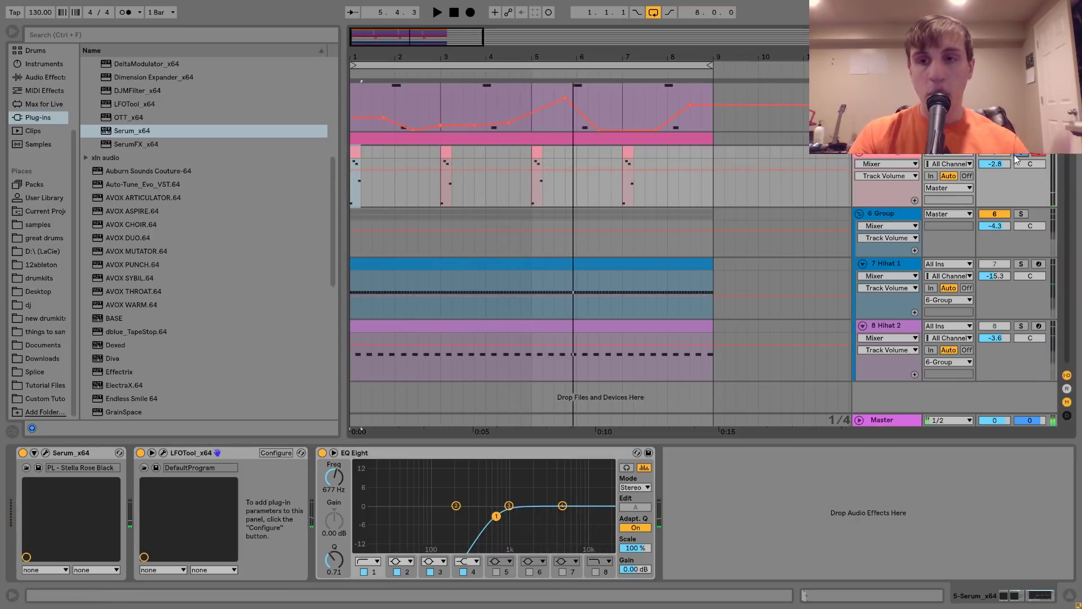
click(1017, 155)
Step: Unfold the pad track, play it soloed, and adjust the Cutoff, Resonance and Chorus macros in its Serum
click(888, 139)
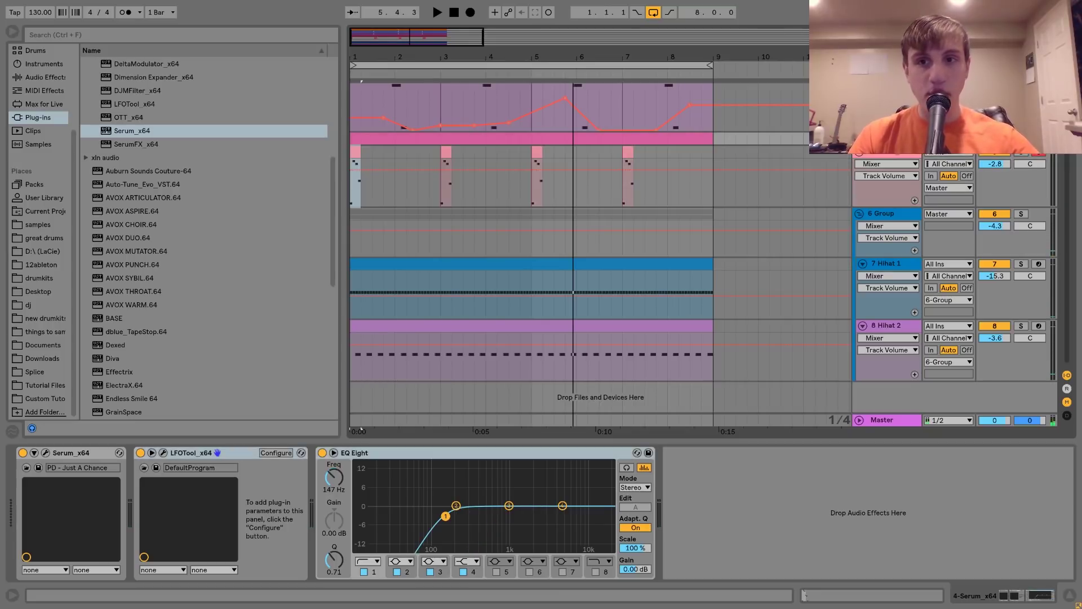
click(859, 139)
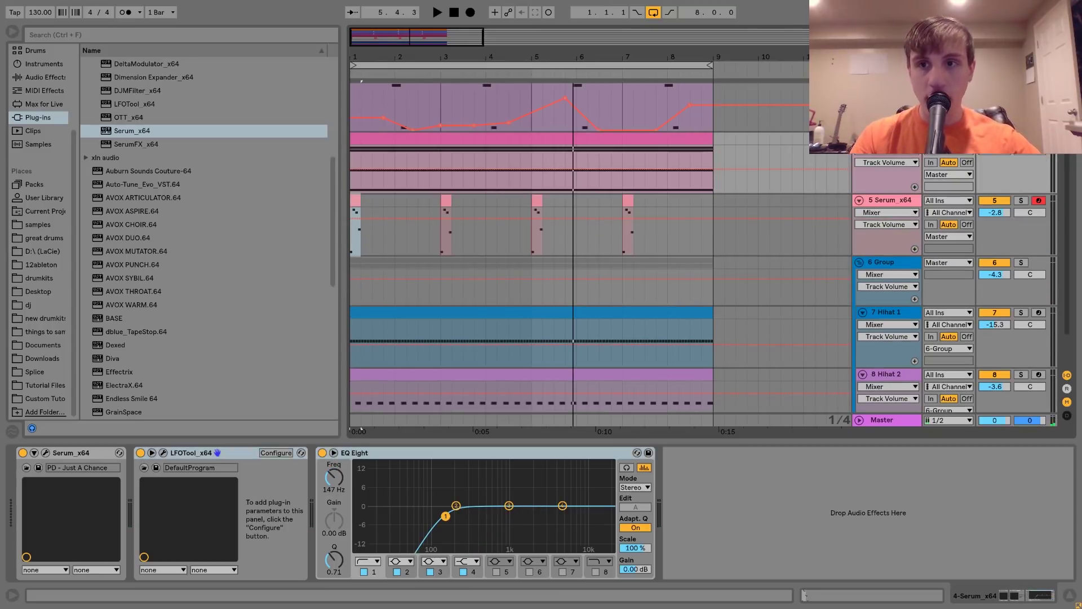
key(space)
click(45, 453)
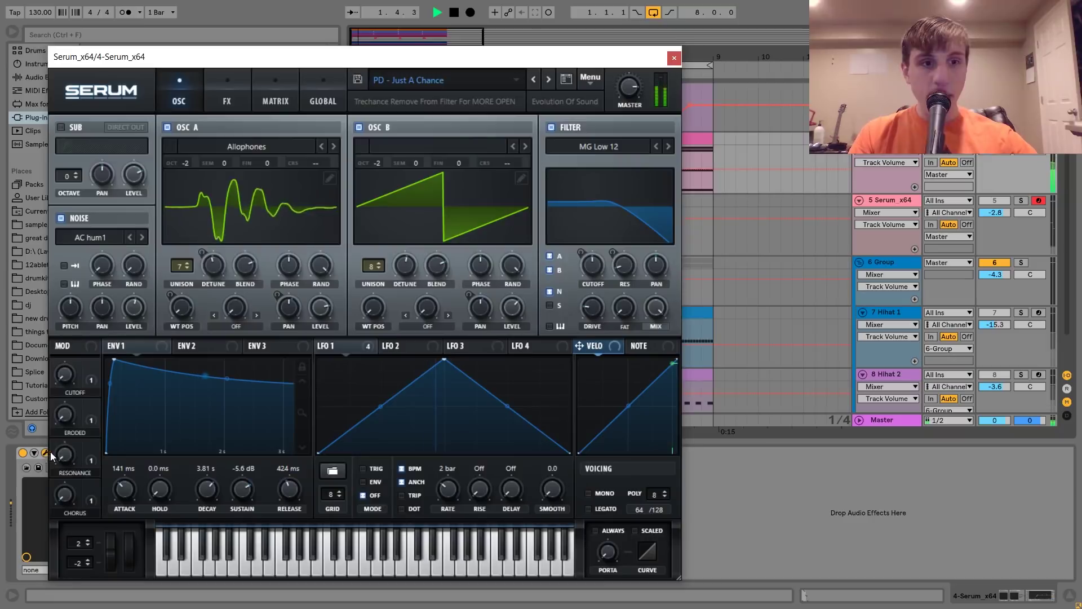
click(65, 376)
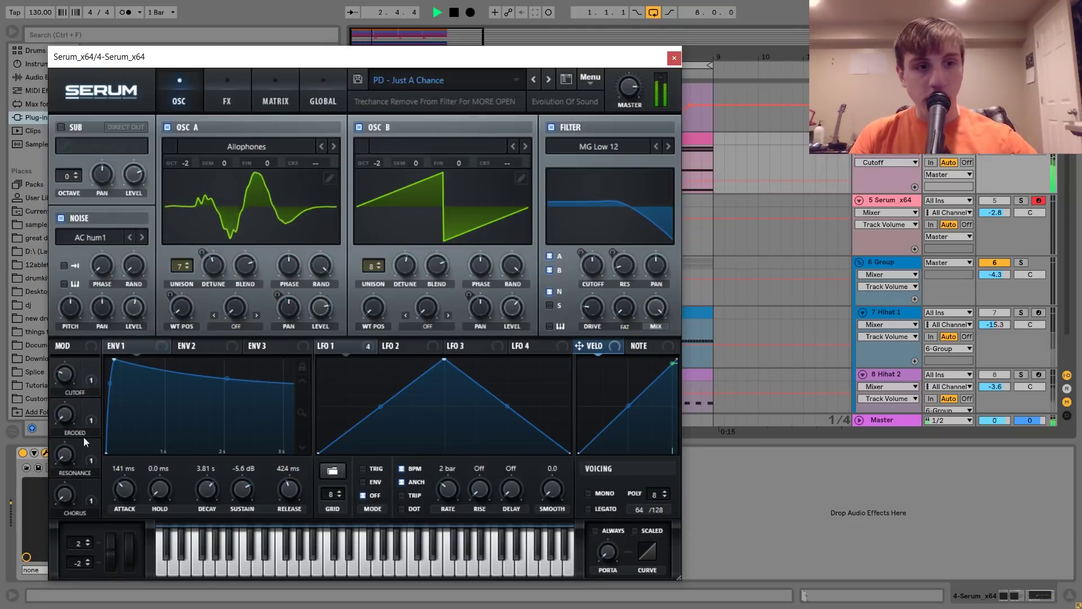
click(66, 456)
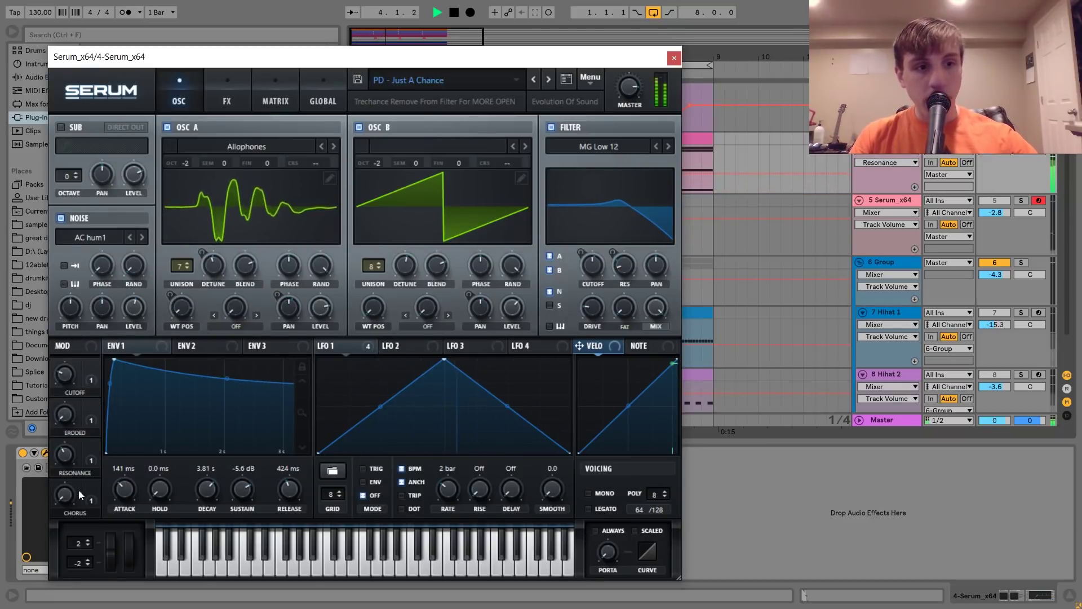
click(66, 494)
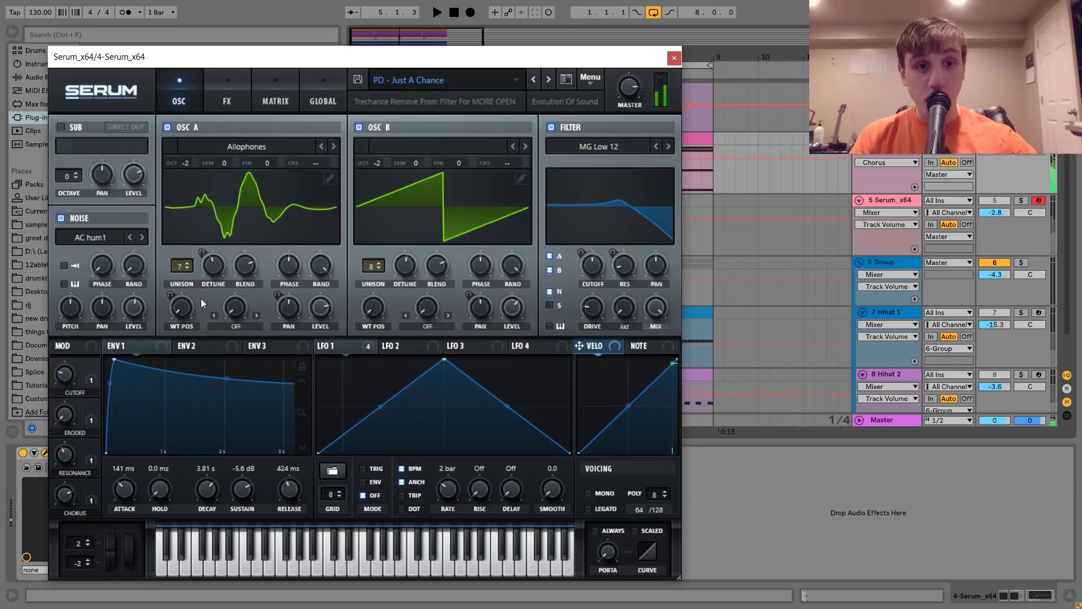
Step: Adjust the unison detune of oscillators B and A in the pad's Serum while the pad plays
click(405, 264)
key(space)
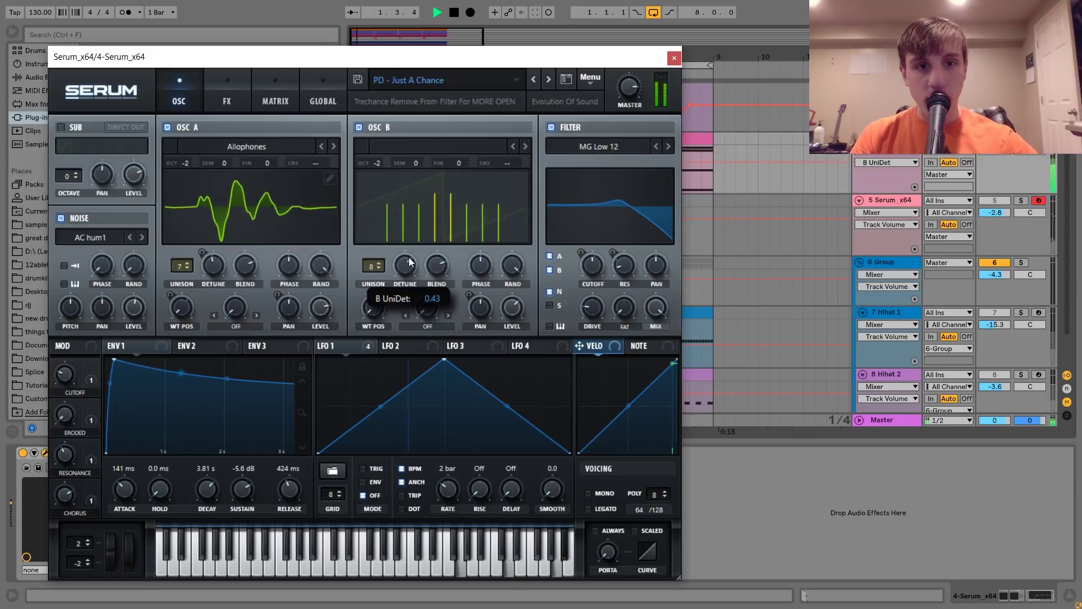
click(209, 266)
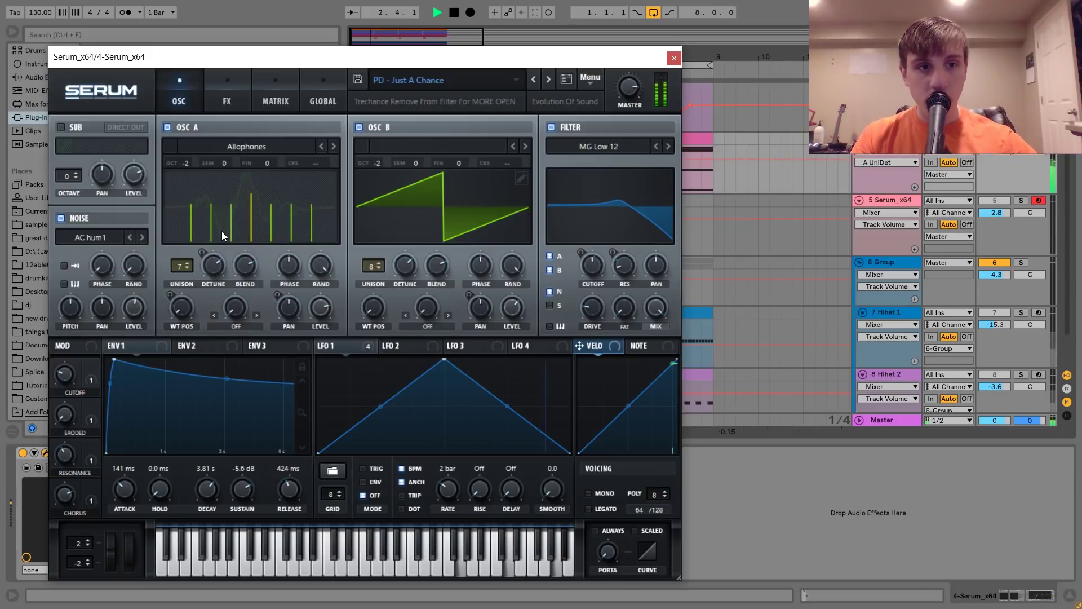
Step: Set the warp mode of the pad's oscillator A to PWM and adjust the warp amount and Cutoff macro
click(237, 324)
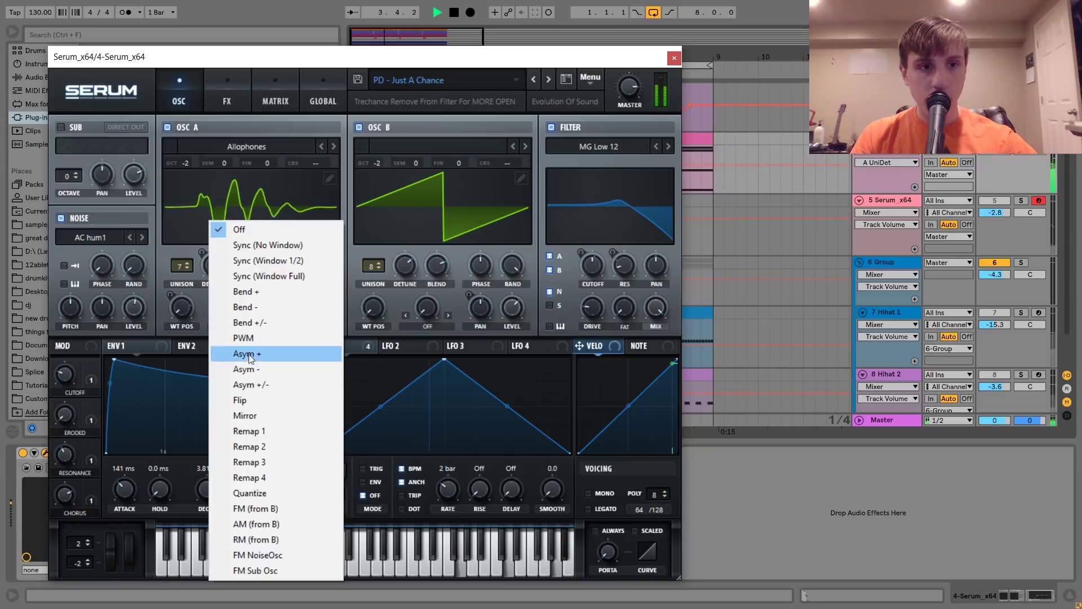
click(252, 338)
drag(244, 316, 245, 274)
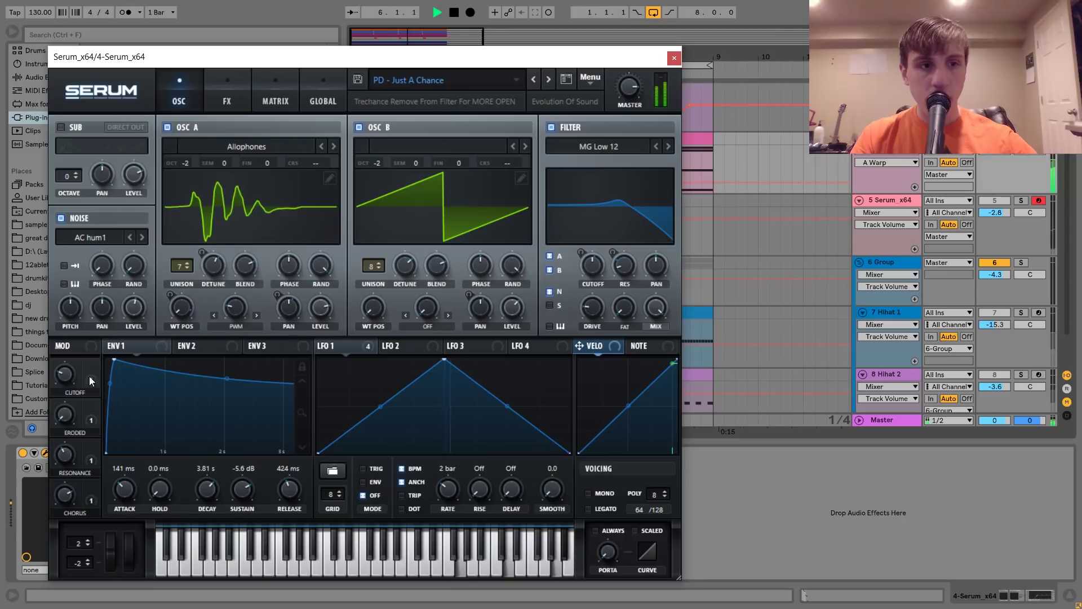
mouse_move(65, 374)
mouse_down()
mouse_move(67, 345)
mouse_move(69, 354)
mouse_up()
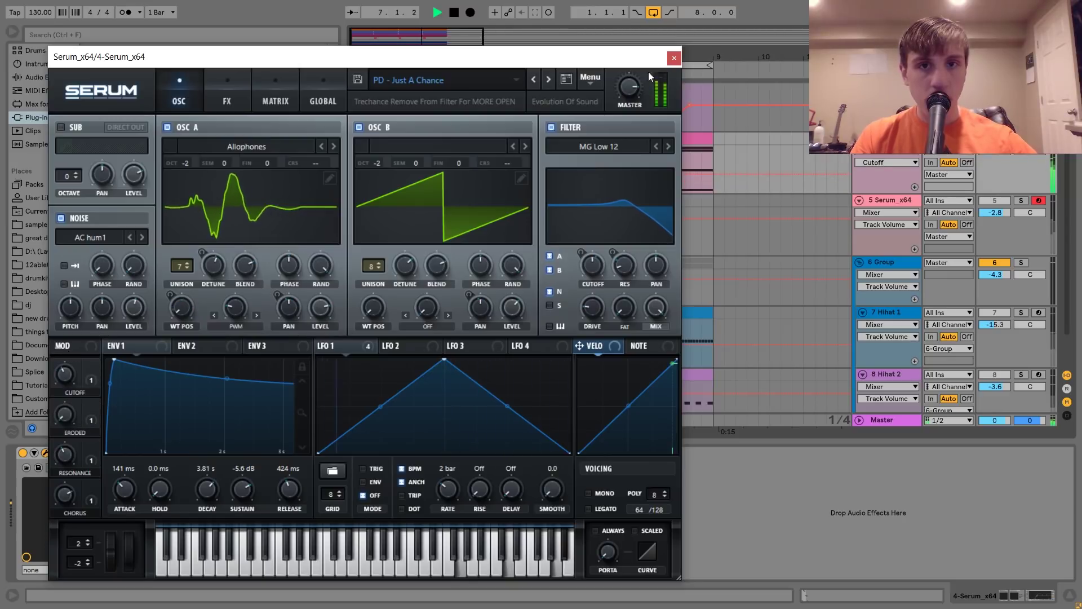
Step: Unsolo the pad track, set its volume to about -11.7 dB, and reduce the unison detune of its oscillators A and B
click(1020, 138)
click(999, 151)
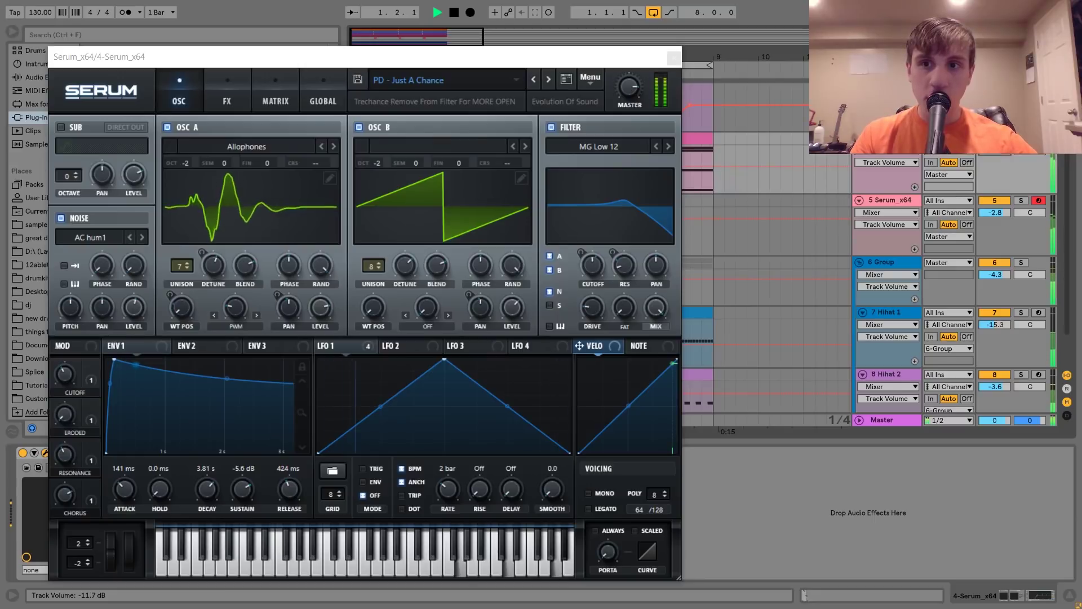
drag(209, 266, 208, 276)
drag(408, 273, 408, 287)
drag(208, 265, 209, 274)
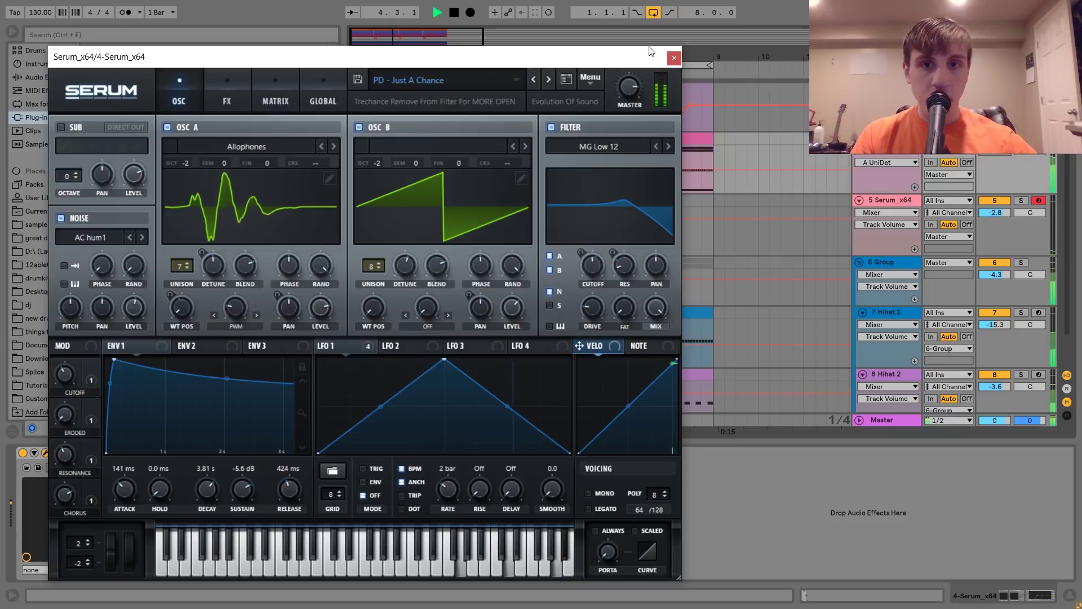
click(674, 58)
key(space)
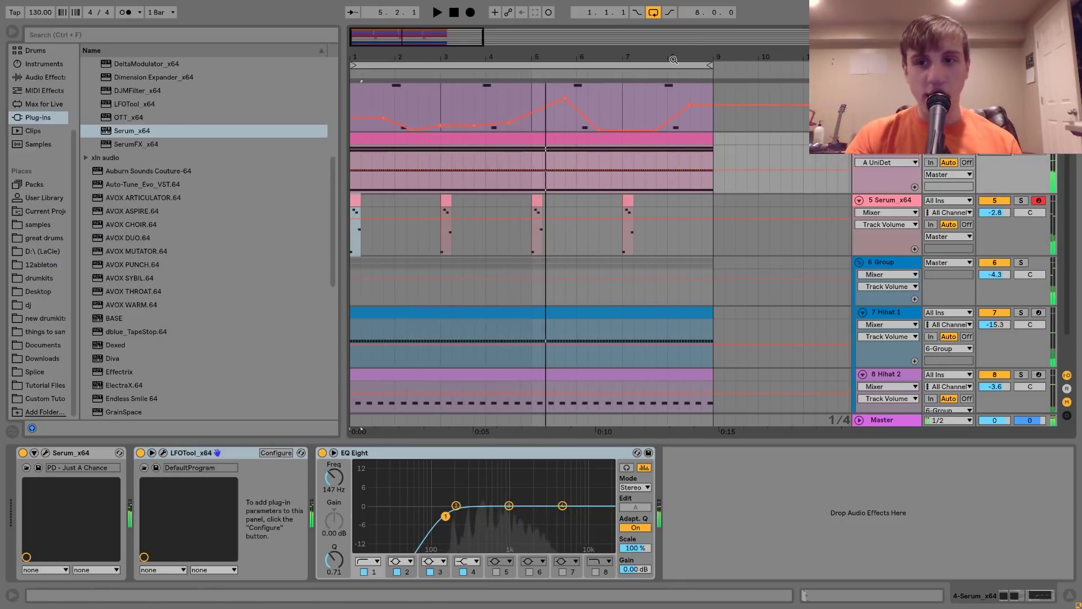
Step: Insert ValhallaRoom between Serum and LFOTool on the pad track with a 7.91 s decay and 36.9% mix
key(space)
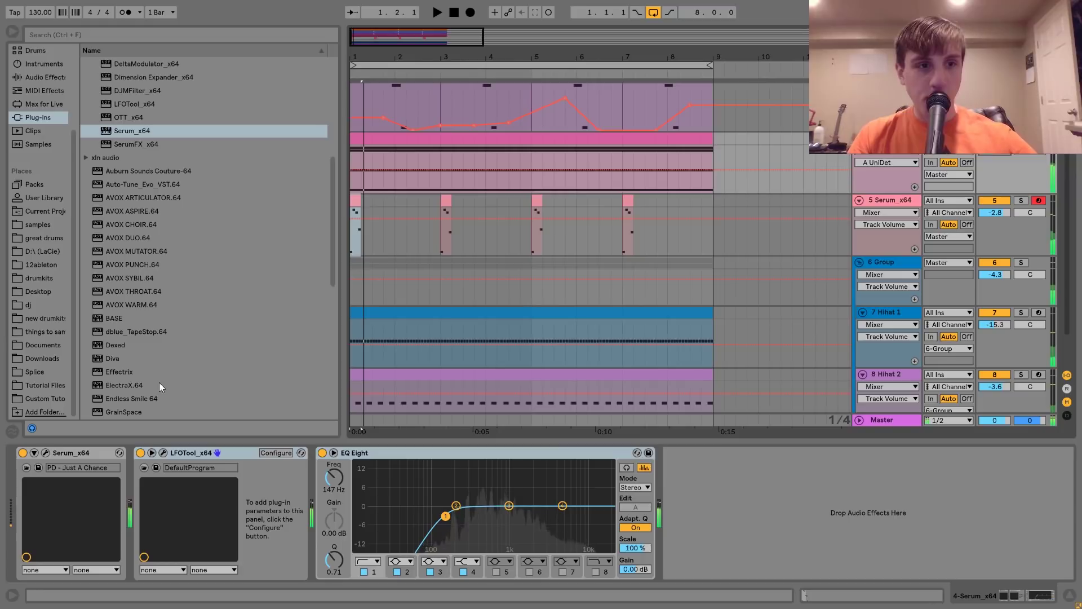
scroll(180, 368, down, 6)
double_click(129, 356)
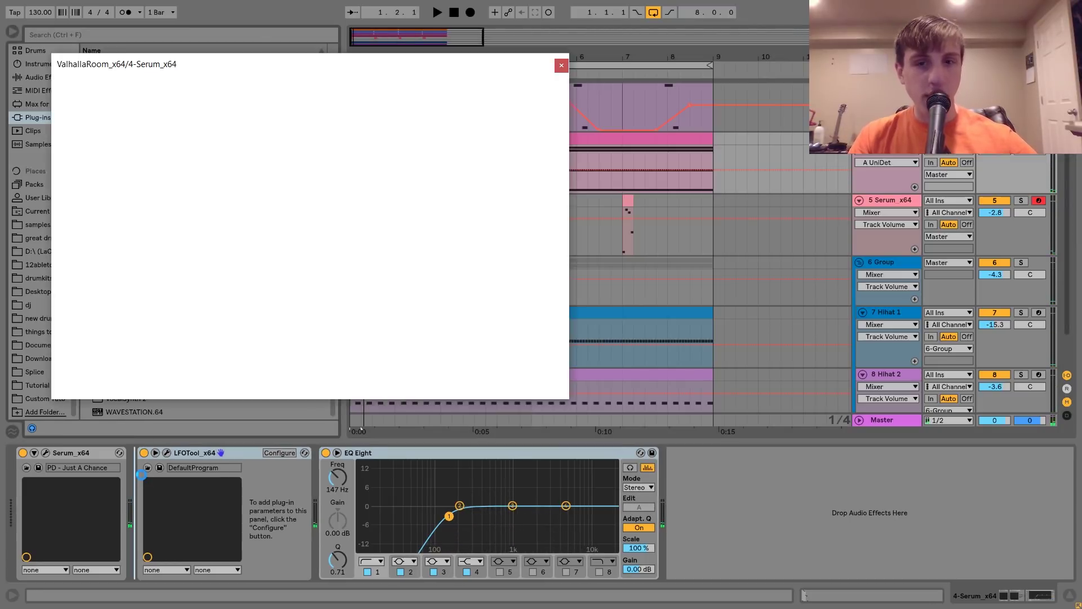
key(space)
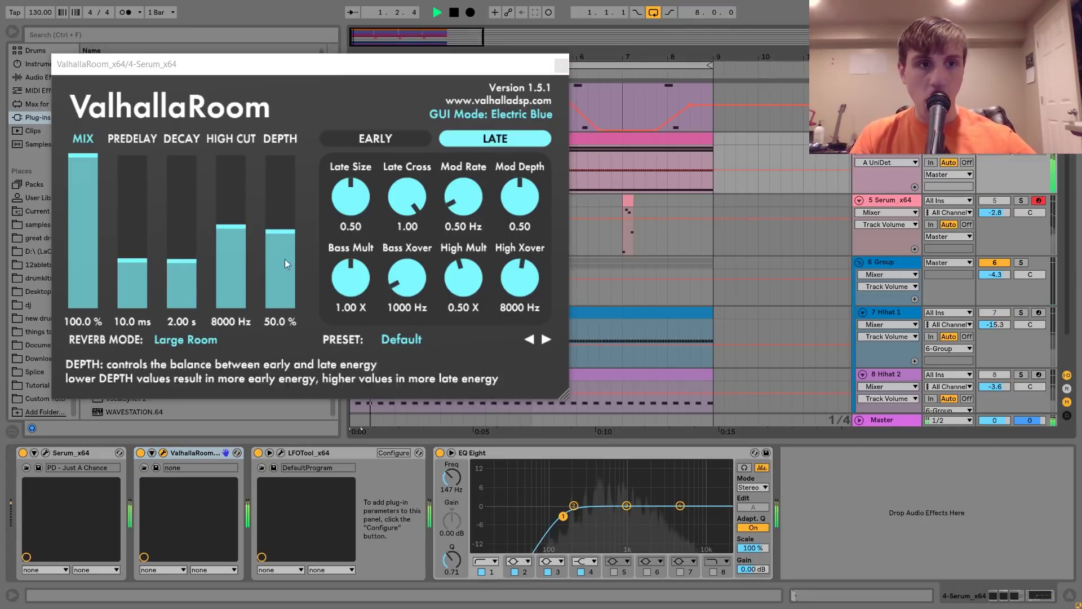
click(178, 237)
click(97, 249)
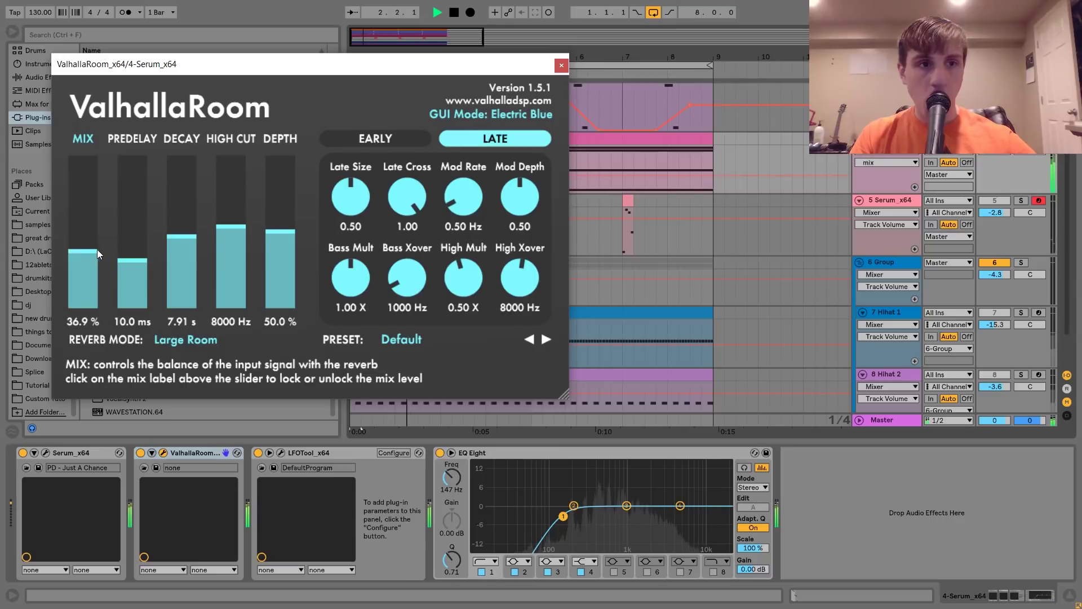
click(561, 66)
key(space)
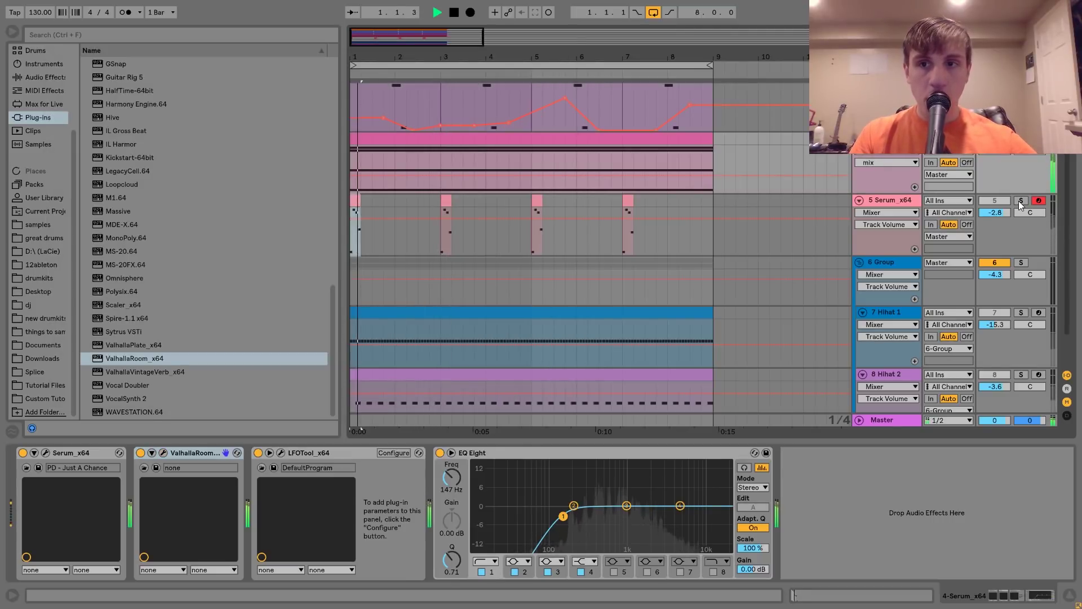
Step: Solo the Serum pluck track and listen to it on its own
click(1020, 201)
click(911, 208)
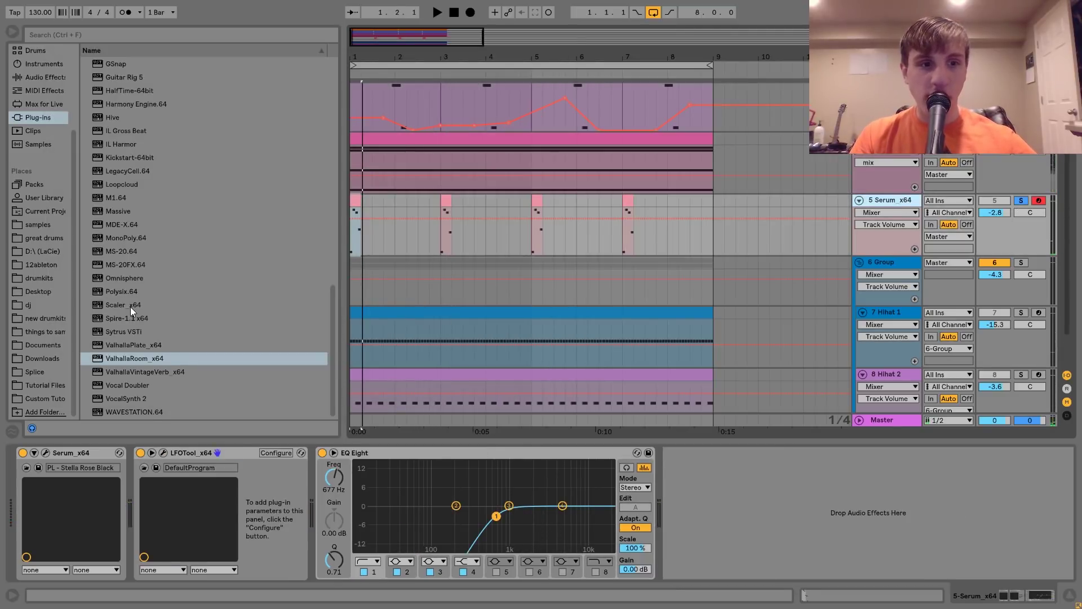
key(space)
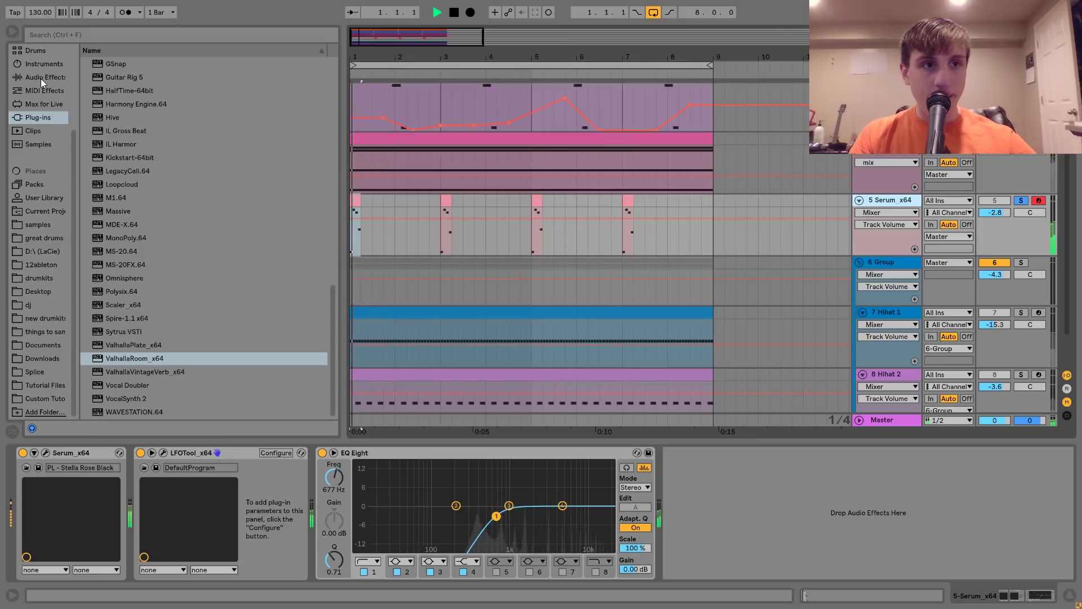
key(space)
Step: Insert the Waves Aphex Vintage Exciter Stereo between Serum and LFOTool on the pluck track
scroll(99, 119, up, 10)
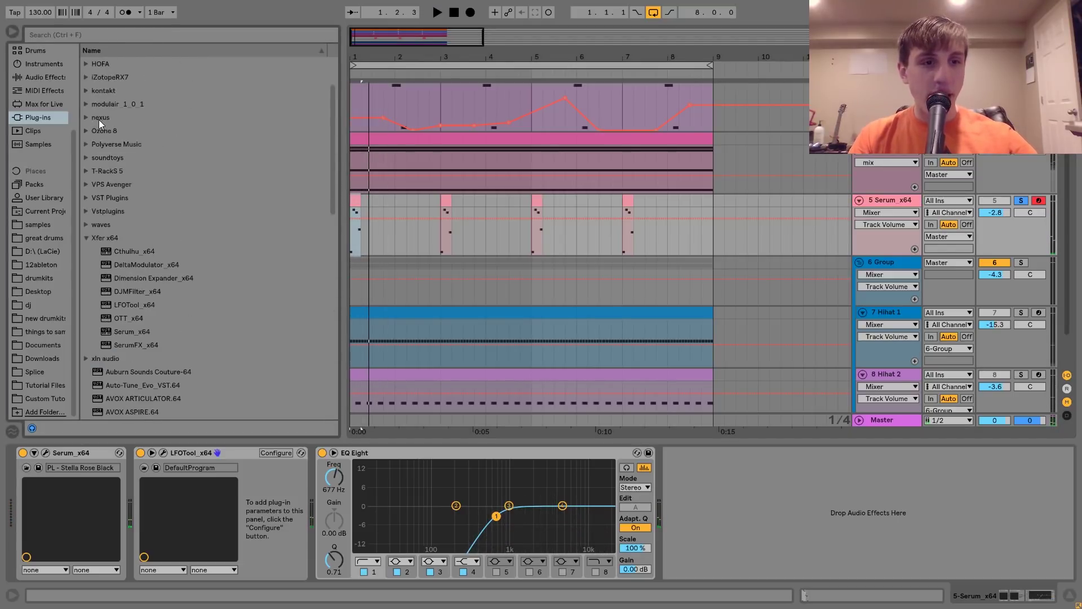
click(87, 225)
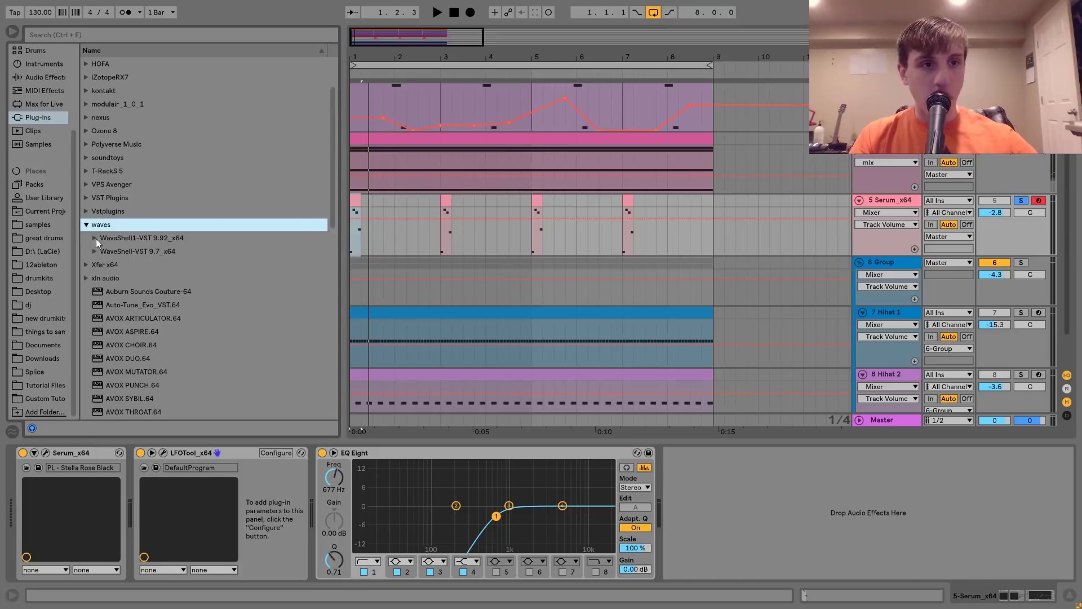
click(95, 239)
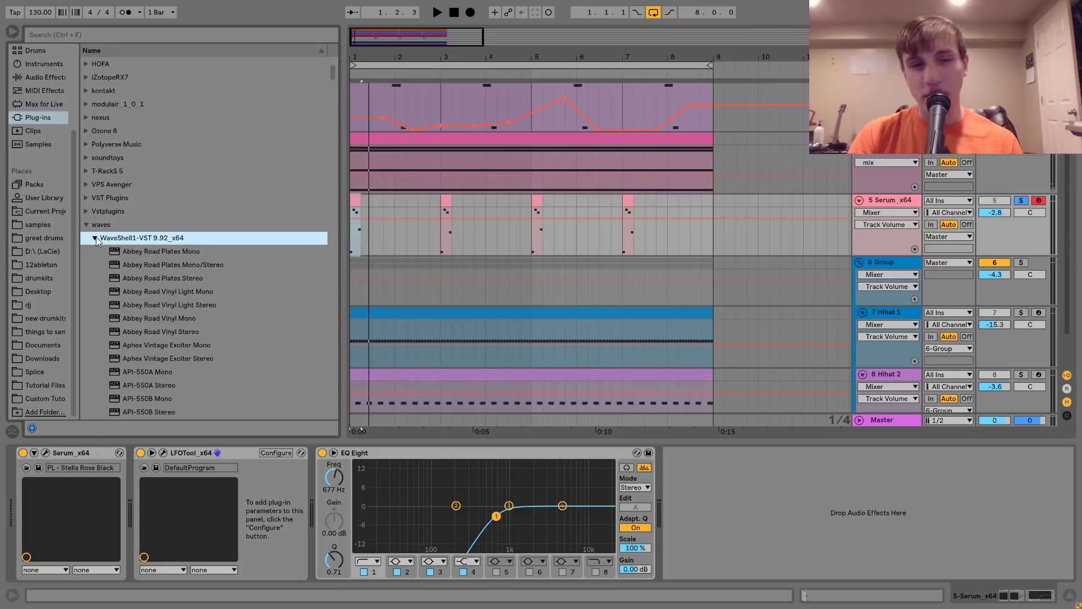
mouse_move(185, 358)
mouse_down()
mouse_move(107, 439)
mouse_move(131, 463)
mouse_up()
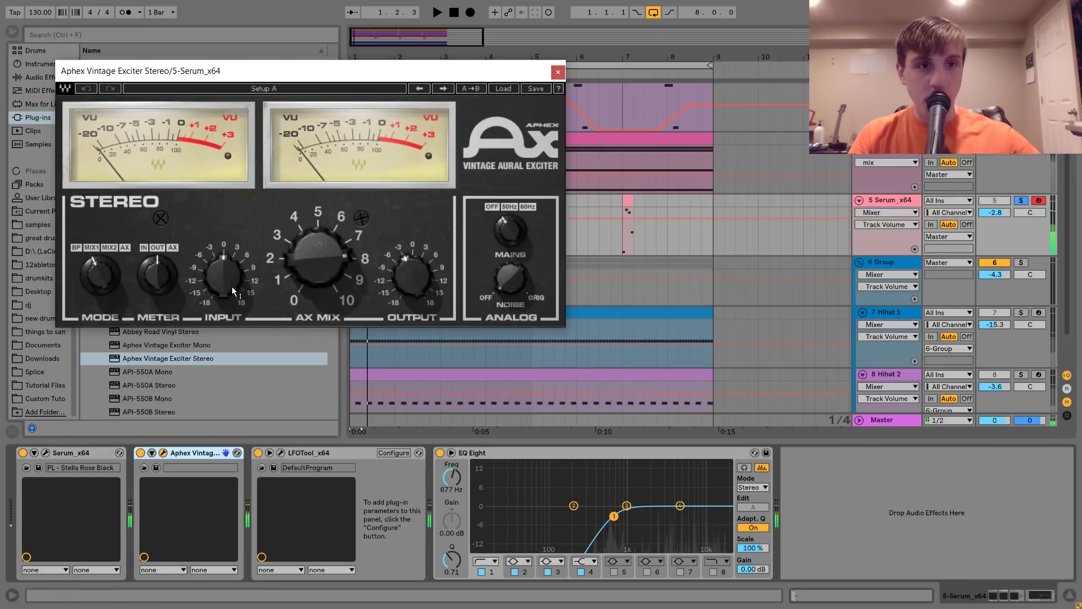
Step: Change the Aphex Vintage Exciter's mode on the pluck track and adjust its AX Mix during playback
drag(231, 286, 231, 282)
click(100, 275)
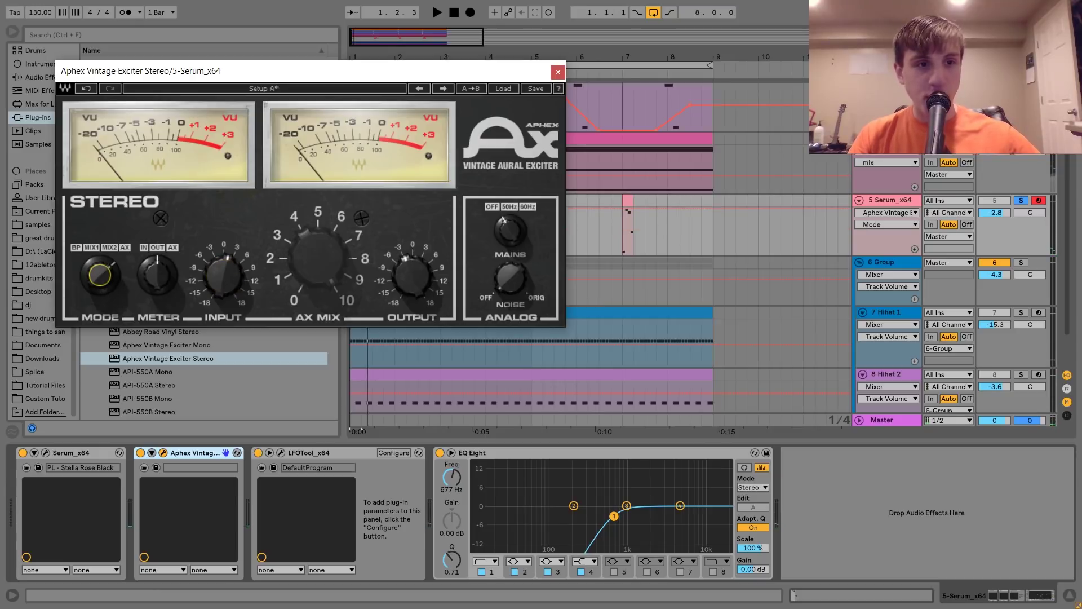
drag(100, 274, 100, 283)
key(space)
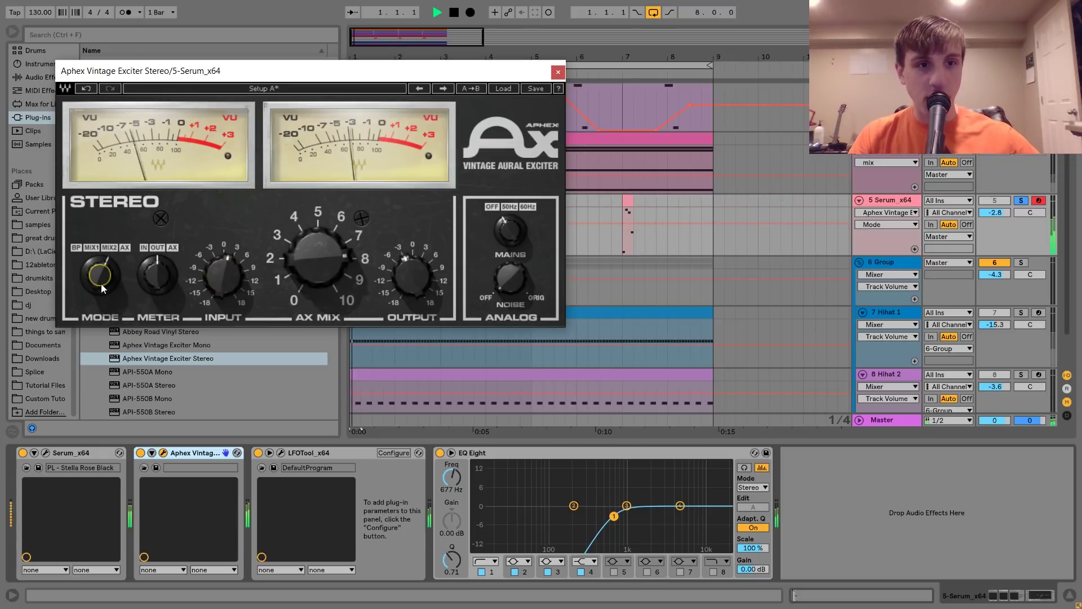
click(316, 276)
drag(316, 276, 313, 273)
Step: Toggle the exciter off and back on to compare the pluck's sound without it
click(141, 453)
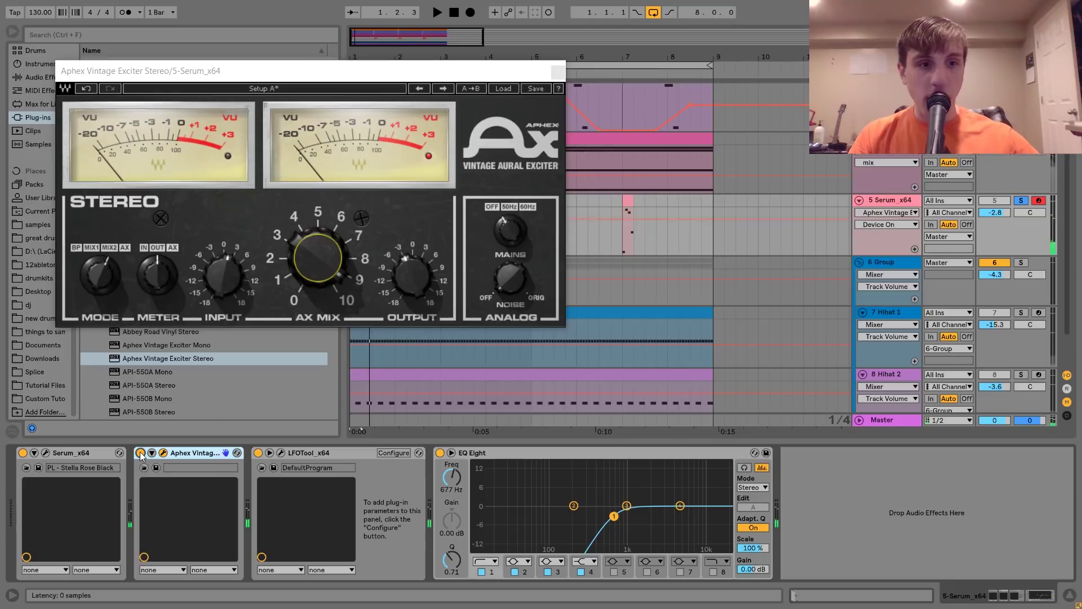
key(space)
click(140, 453)
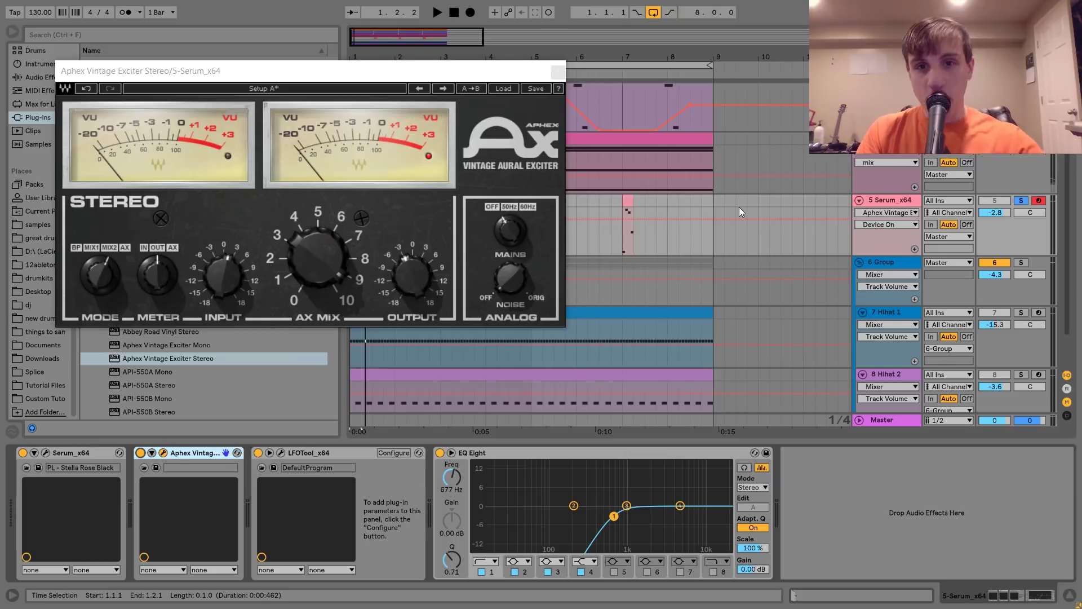
Step: Solo the Serum lead track, play it briefly, and unsolo it
scroll(739, 208, up, 3)
click(902, 153)
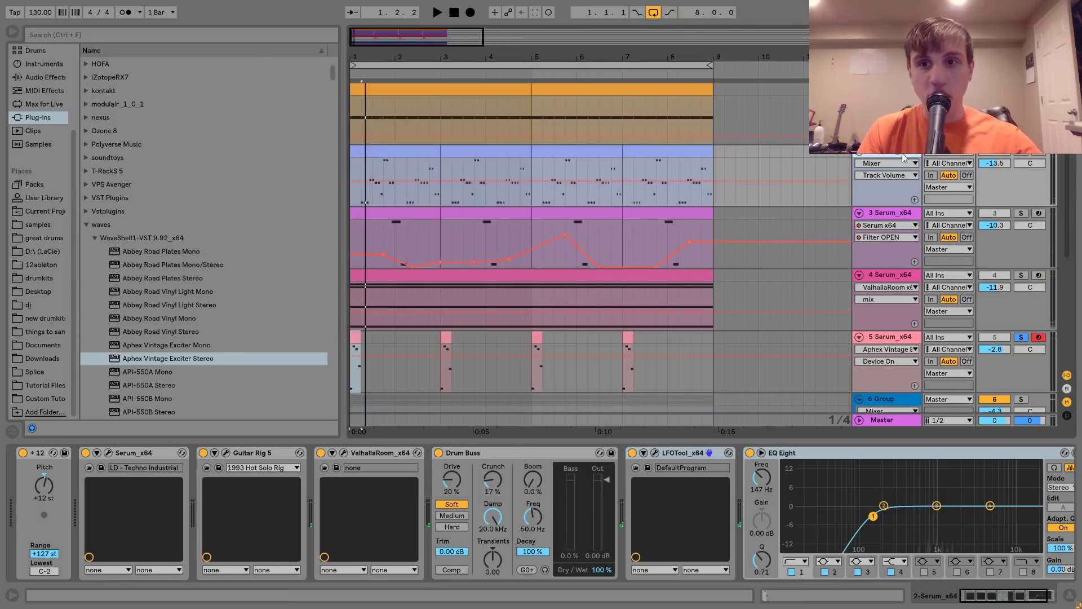
click(1020, 154)
key(space)
key(space)
click(1019, 154)
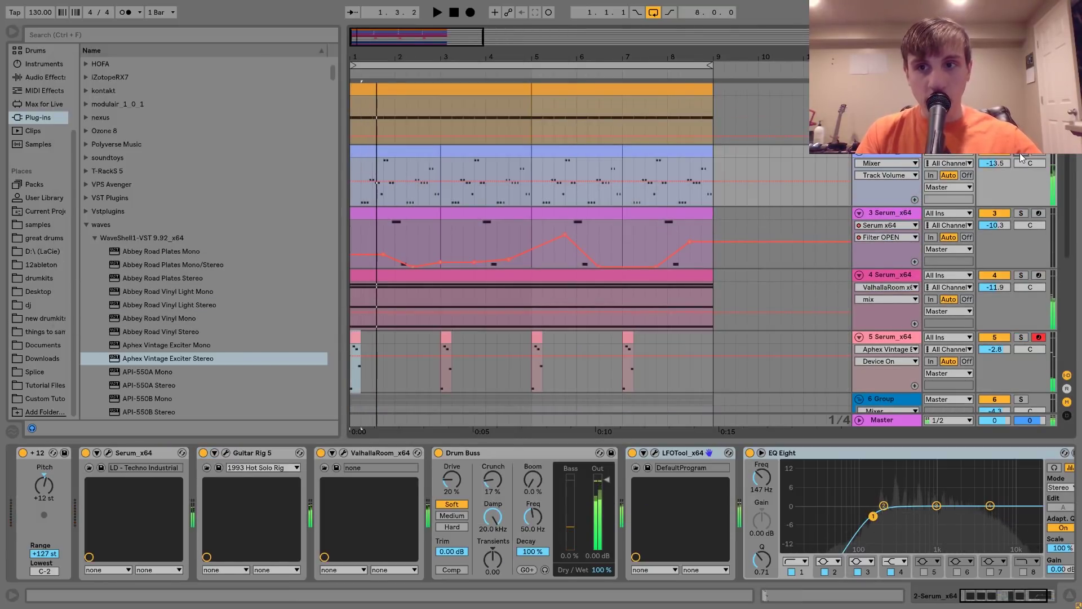
Step: Solo the Serum pluck track again, lower its volume to -7.8 dB, and listen to it
scroll(1020, 154, down, 4)
click(1021, 211)
click(988, 212)
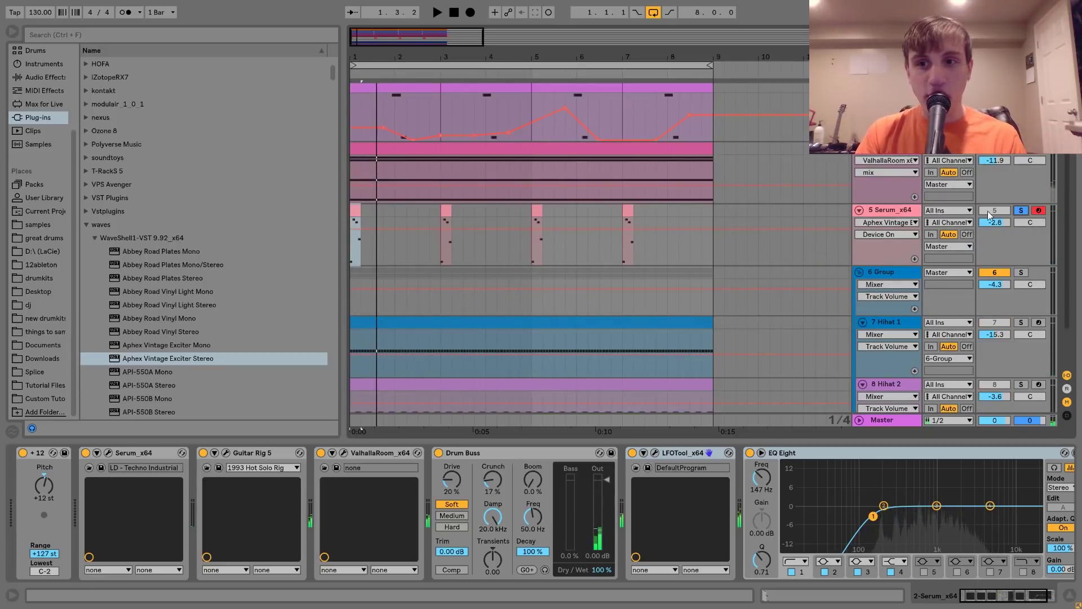
click(913, 209)
mouse_move(995, 223)
mouse_down()
mouse_move(995, 246)
mouse_move(995, 237)
mouse_up()
key(space)
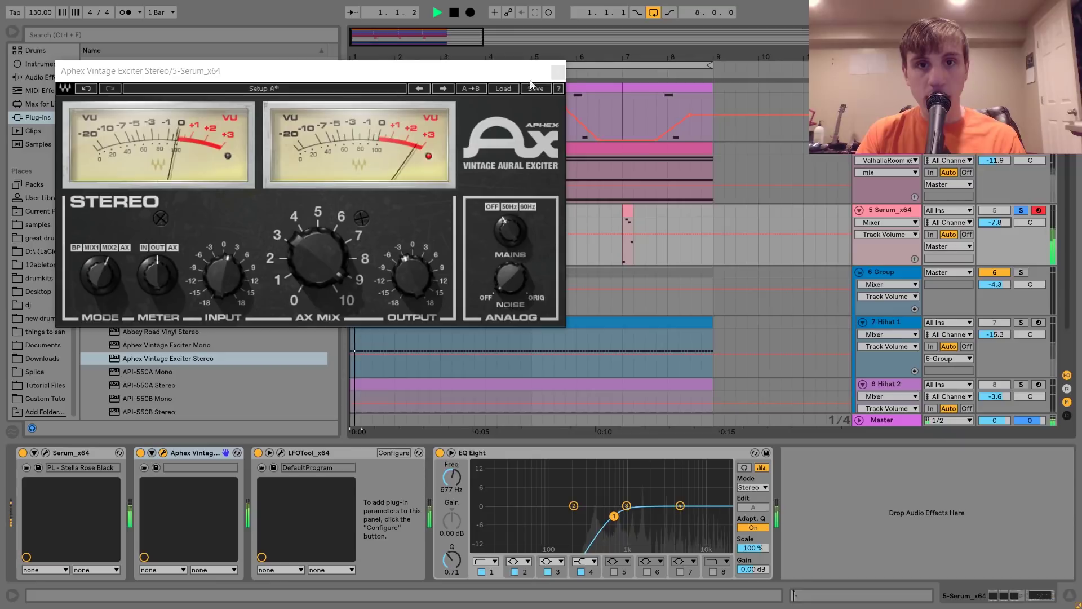
key(space)
key(space)
Step: Switch off the Delay and Reverb effects inside the pluck's Serum instance
click(558, 72)
key(space)
click(45, 455)
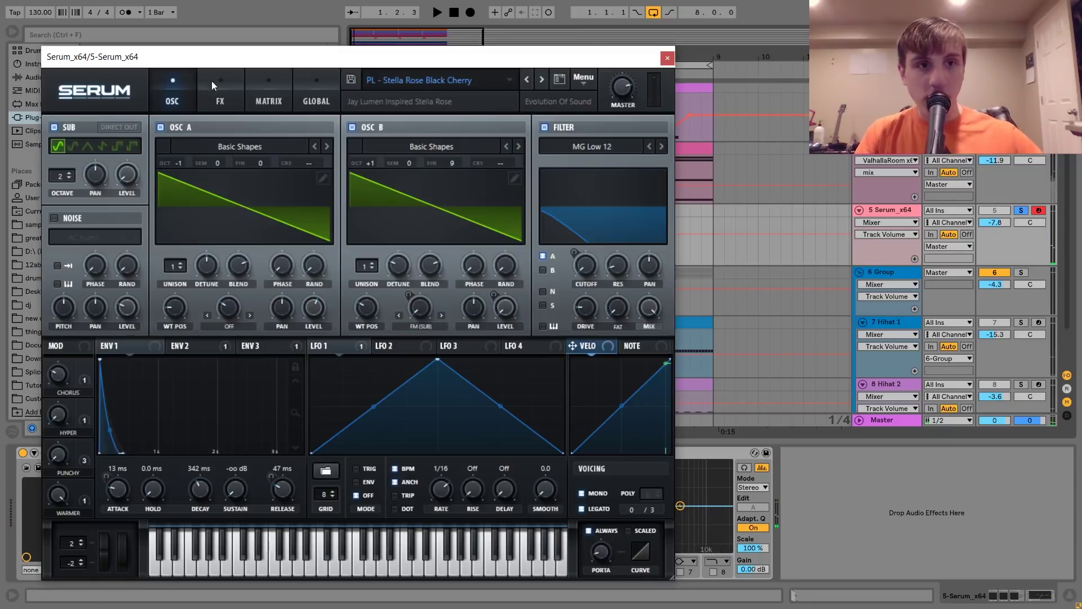
click(208, 89)
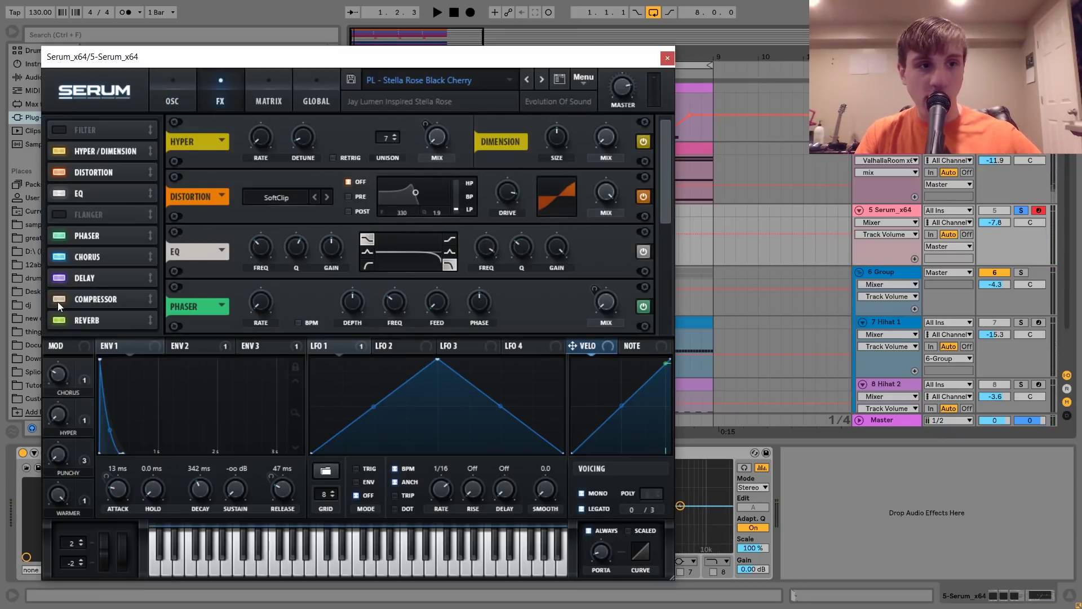
click(57, 279)
click(57, 323)
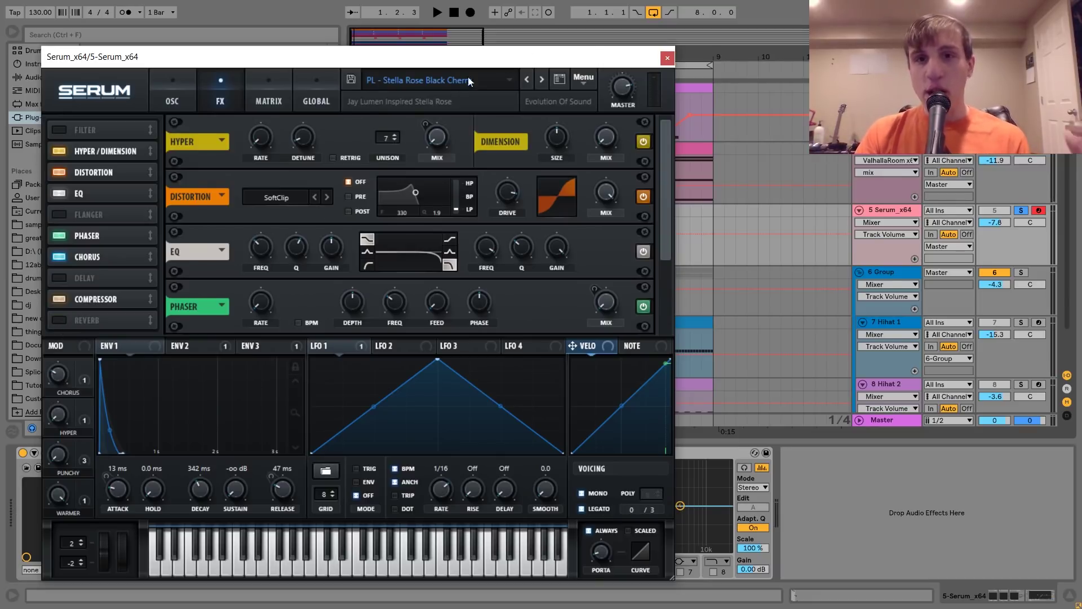
click(667, 58)
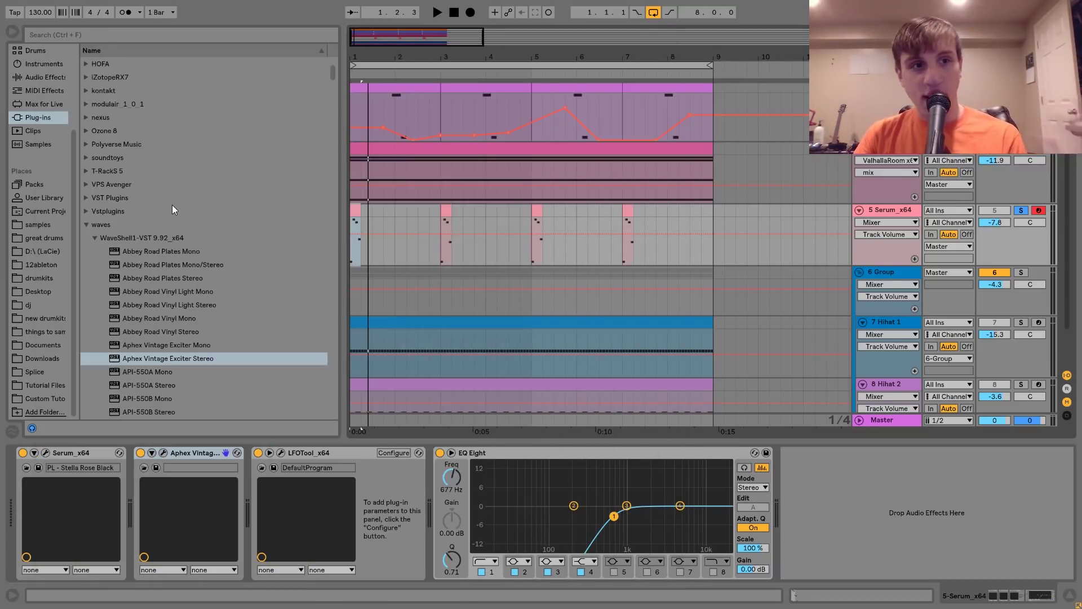
Step: Insert Guitar Rig 5 between Serum and the Aphex exciter on the pluck track
scroll(171, 205, down, 15)
scroll(171, 205, down, 20)
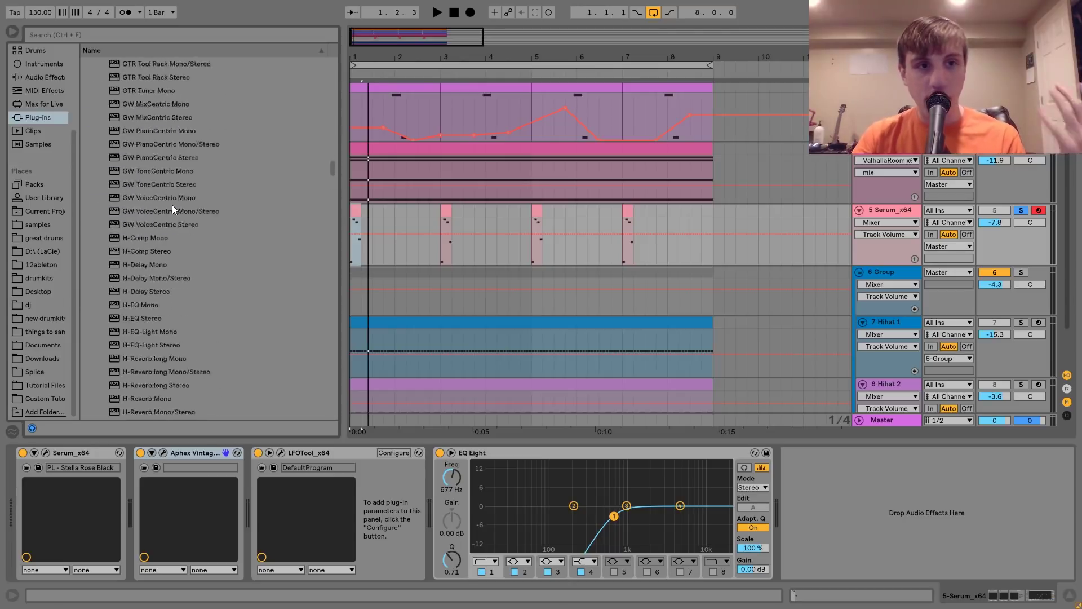
scroll(172, 205, up, 3)
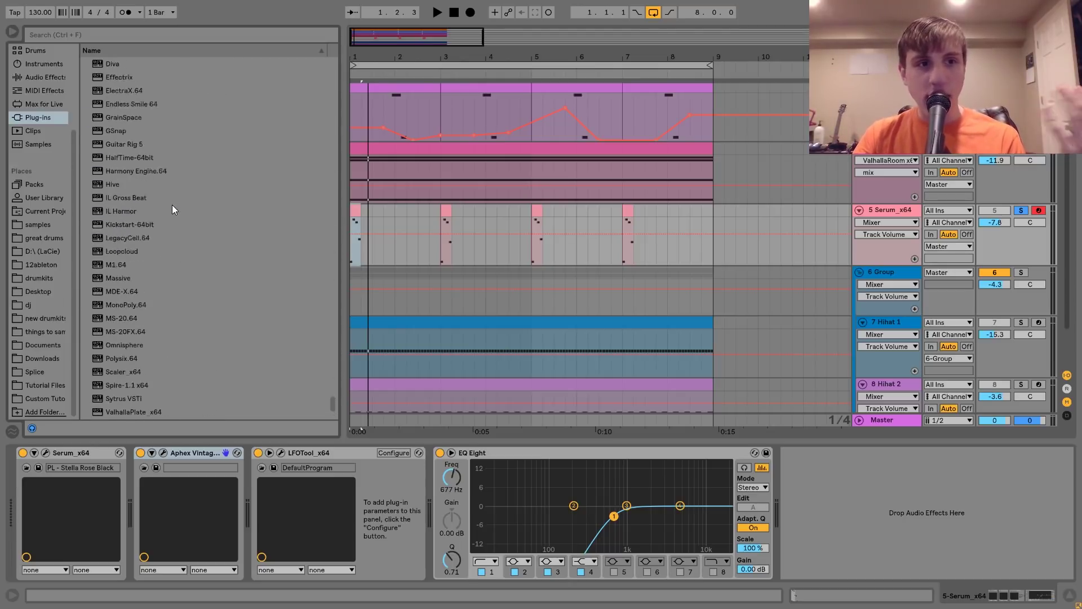
drag(130, 173, 159, 502)
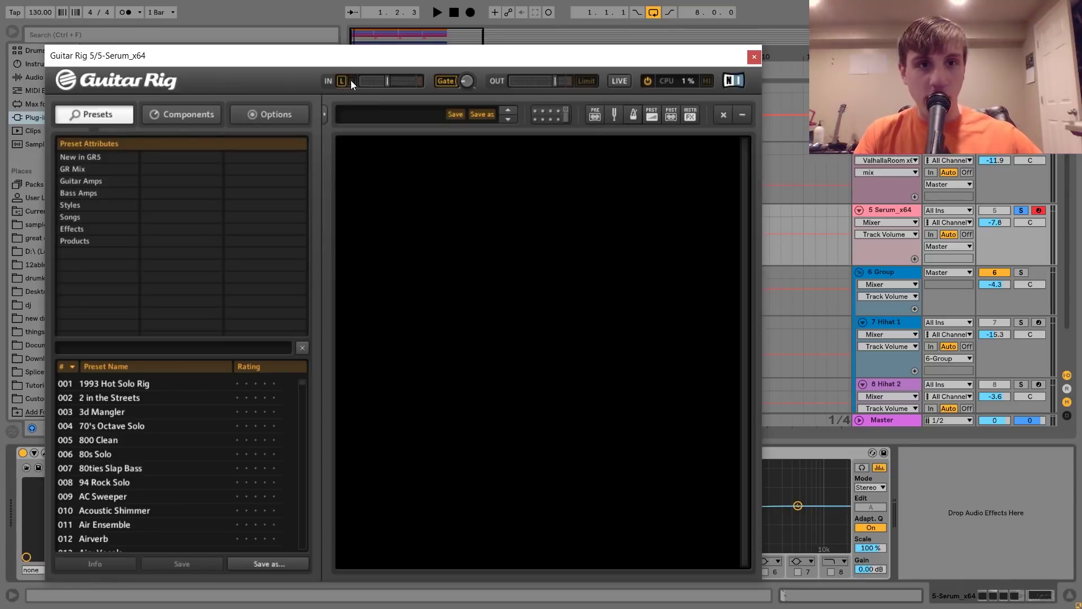
Step: Add a Tape Echo to the Guitar Rig rack, with Head A at 115 ms and Treble at 6.70
click(182, 114)
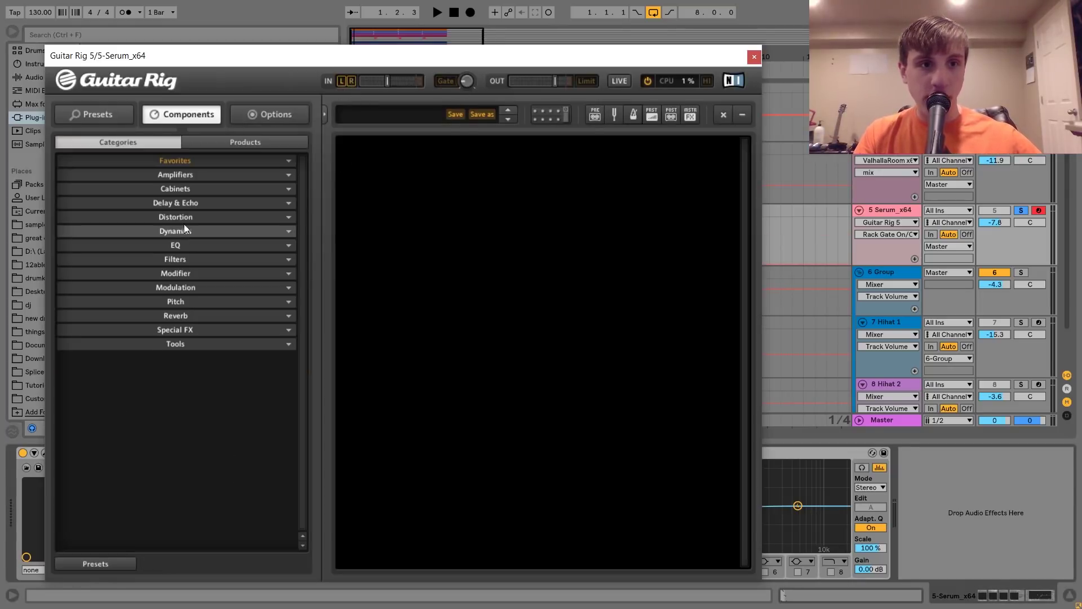
click(178, 202)
drag(236, 267, 531, 253)
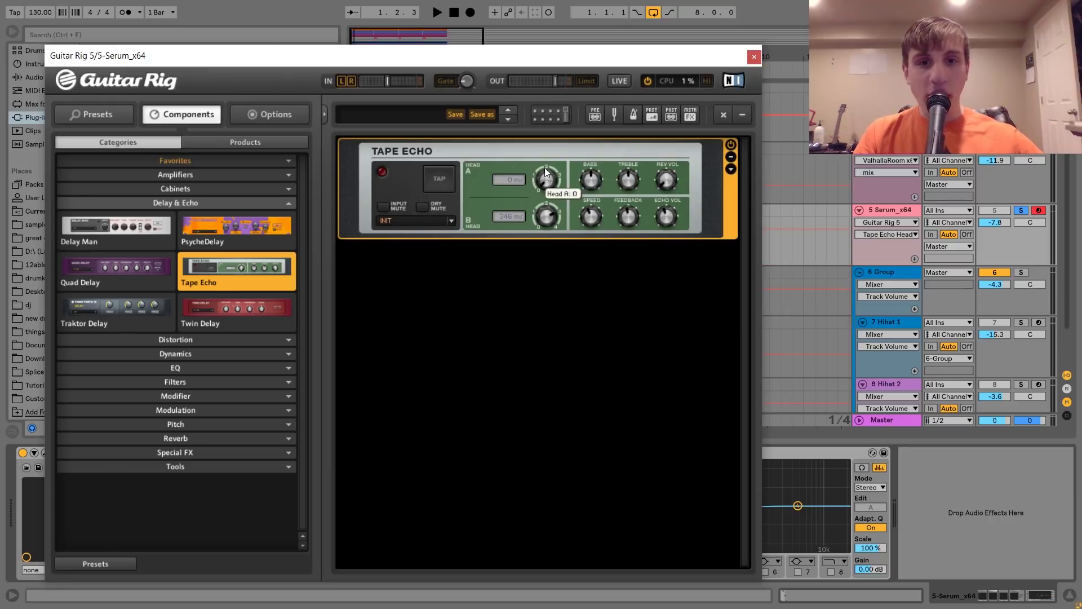
drag(545, 167, 545, 147)
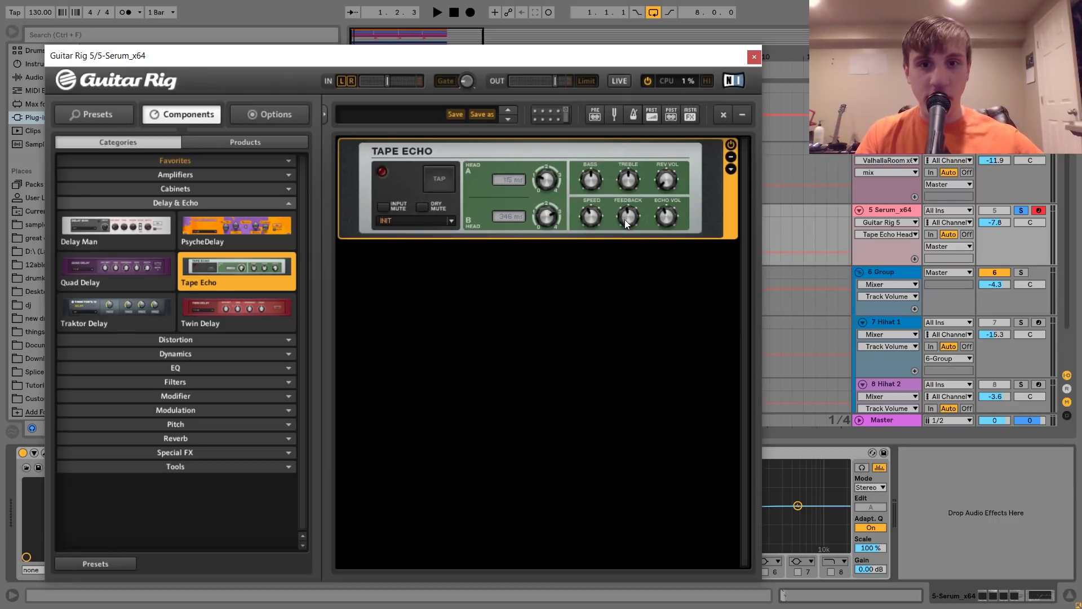
click(629, 176)
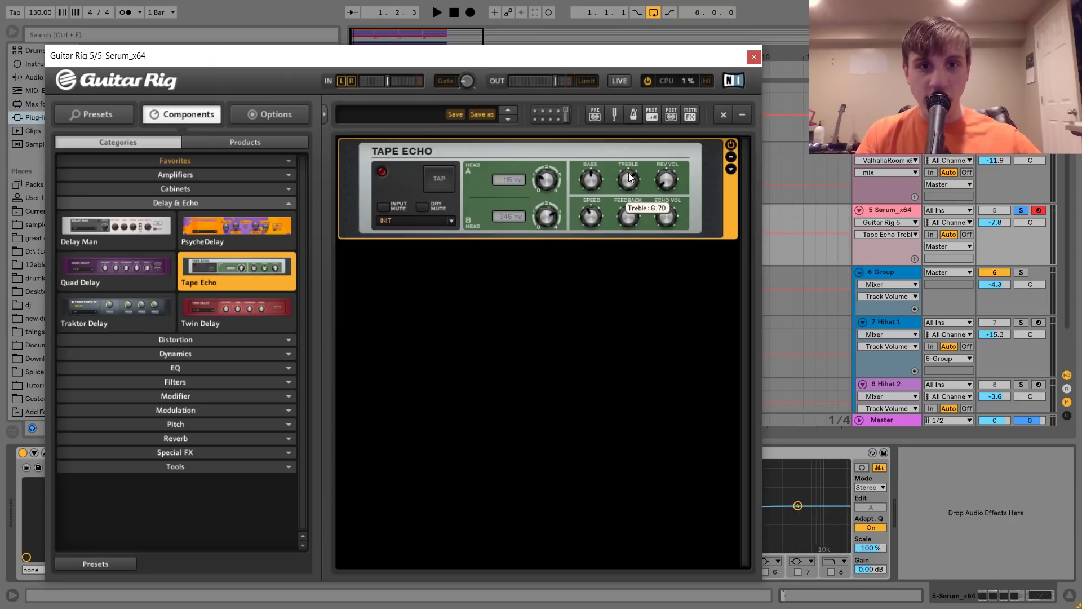
key(space)
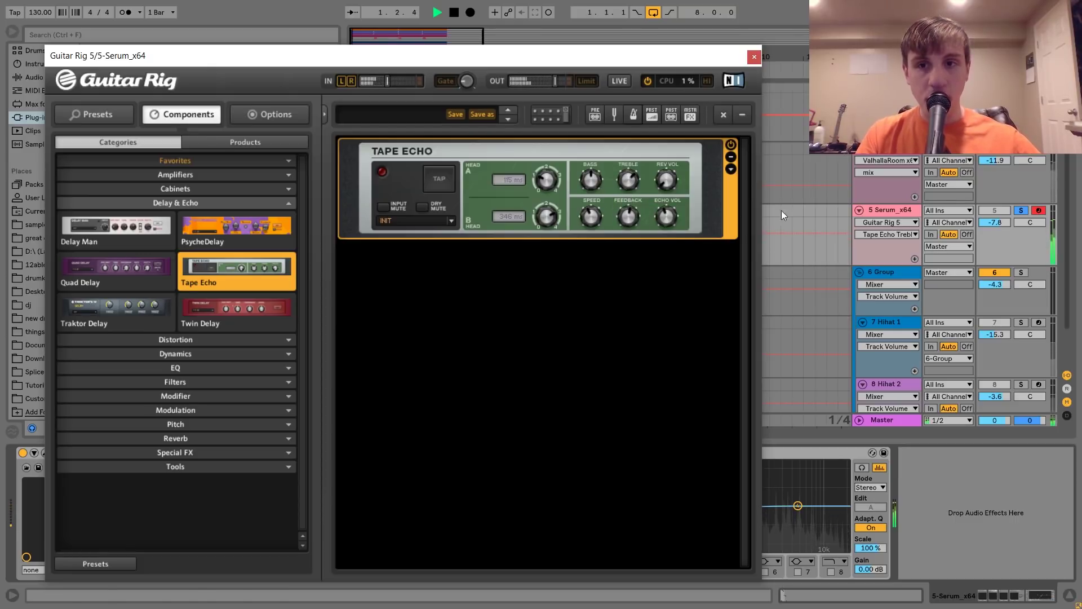
Step: Unsolo the pluck, adjust the Tape Echo's echo volume and feedback, and set the track volume to -8.0 dB
click(1019, 210)
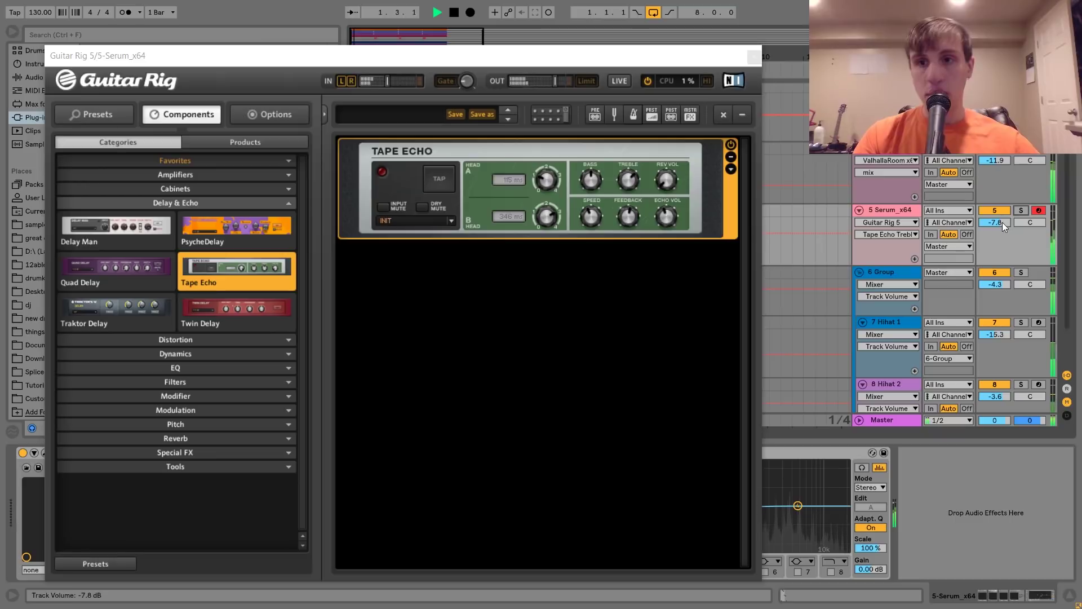
drag(1002, 222, 1001, 222)
click(677, 213)
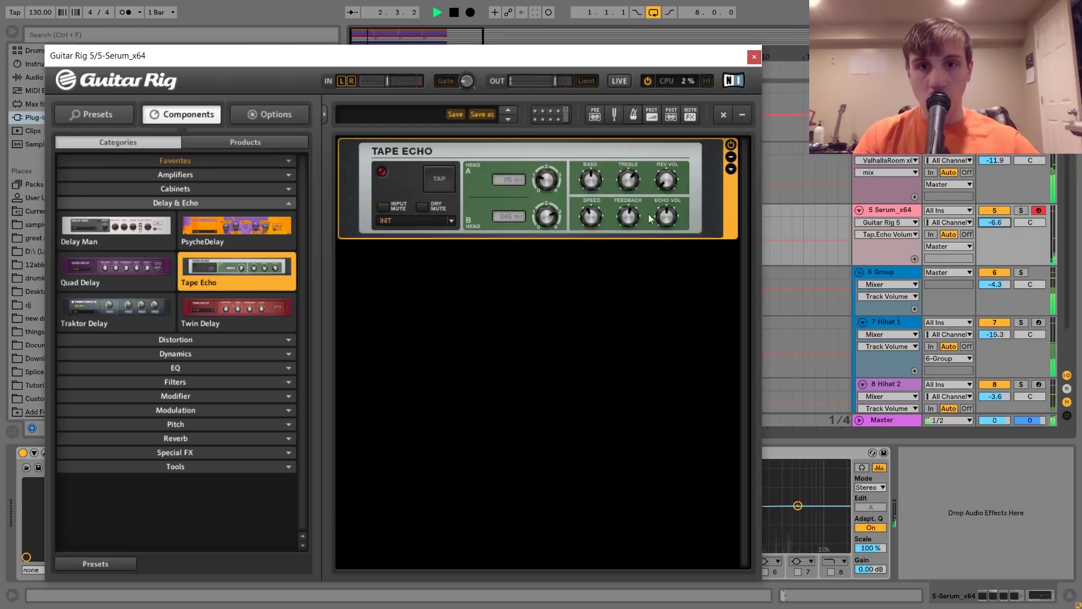
click(632, 218)
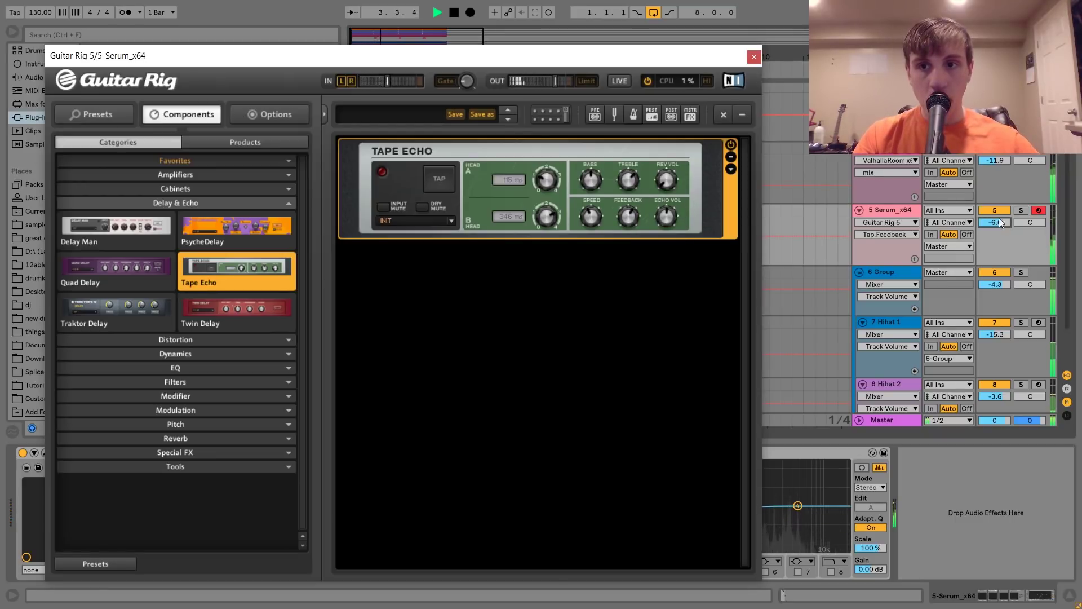
drag(999, 222, 1000, 223)
click(755, 57)
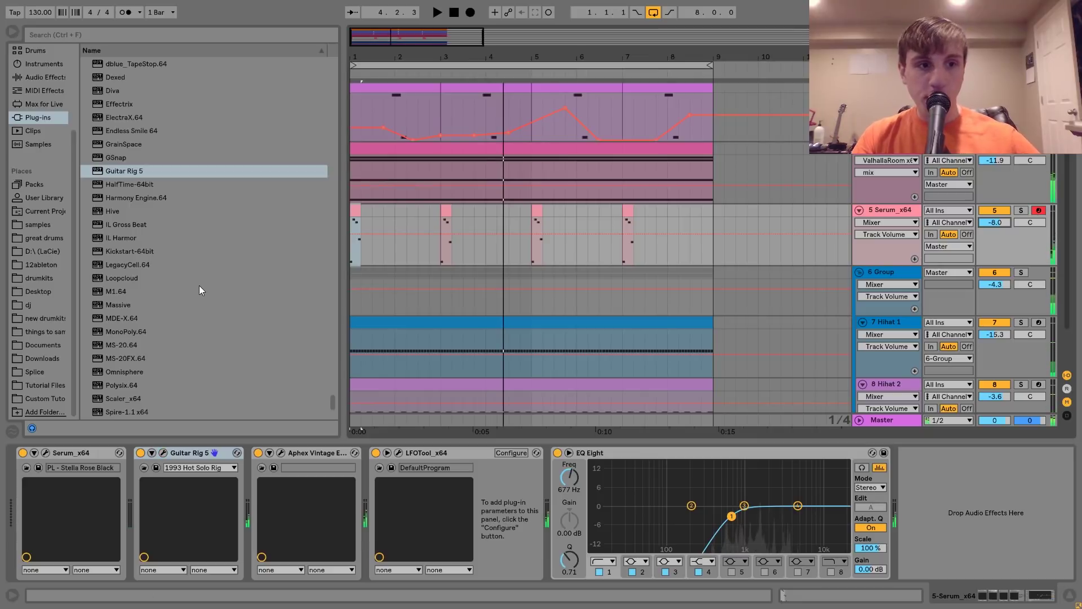
Step: Insert ValhallaRoom between Guitar Rig 5 and the Aphex exciter on the pluck track
scroll(198, 285, down, 3)
drag(137, 358, 292, 483)
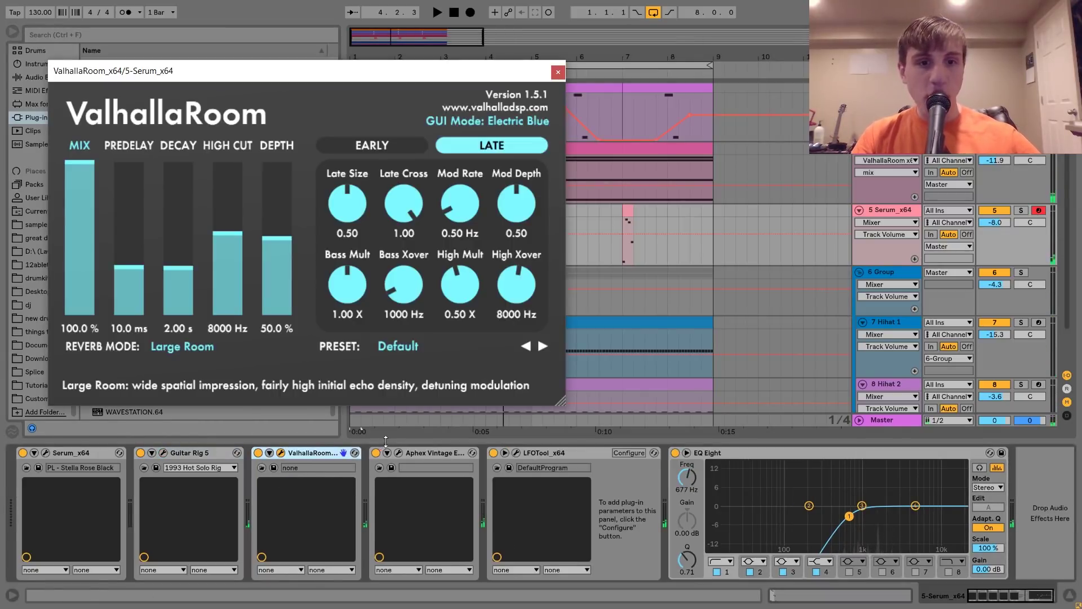
click(398, 453)
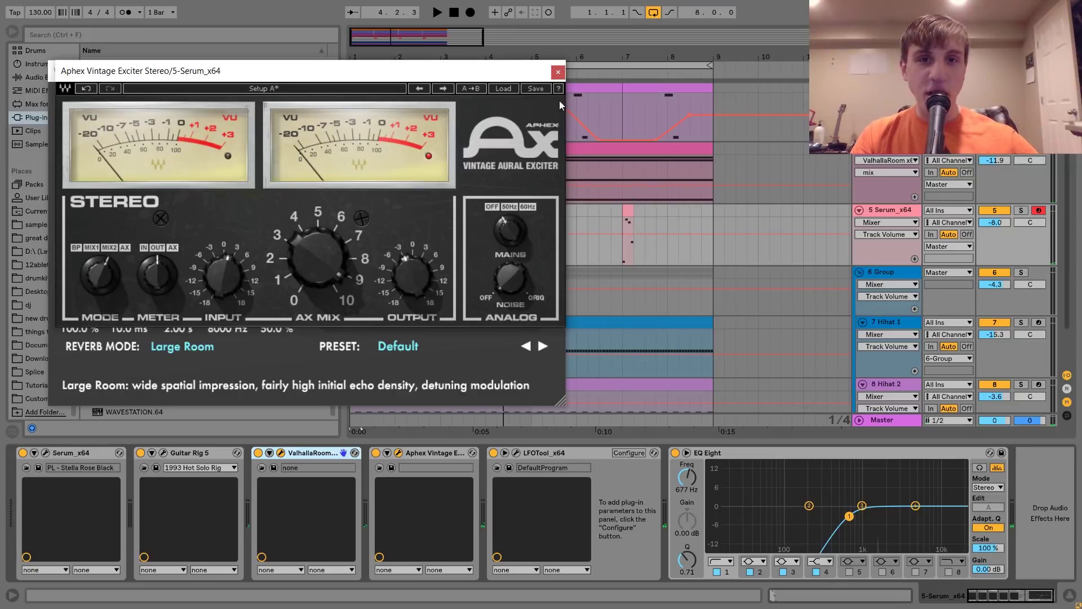
click(558, 72)
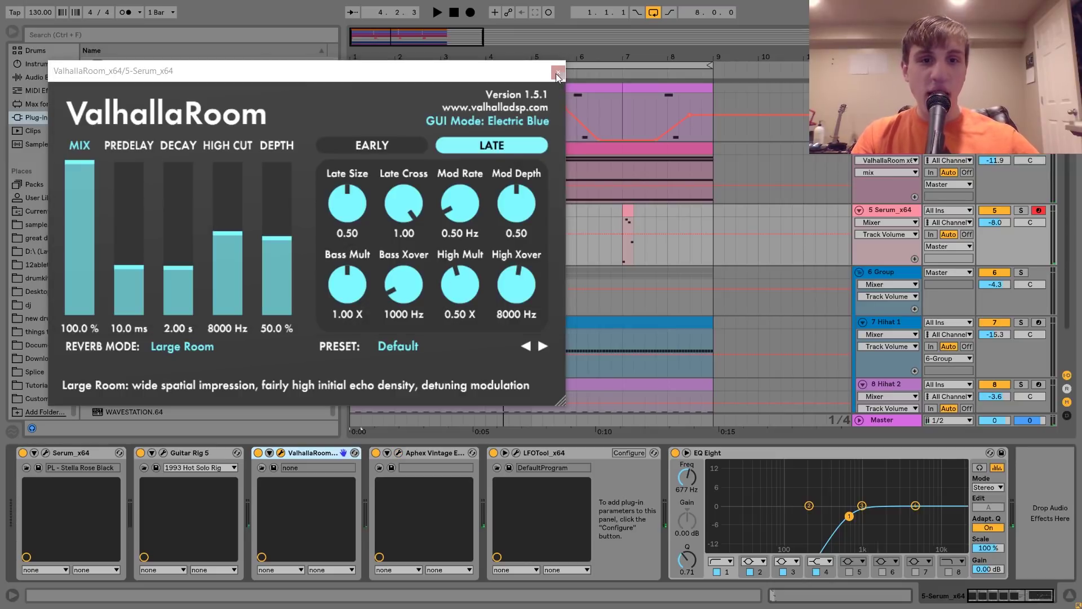
Step: Set the pluck's ValhallaRoom mix to 23.0% and its decay to about 3.26 s
click(74, 279)
click(174, 258)
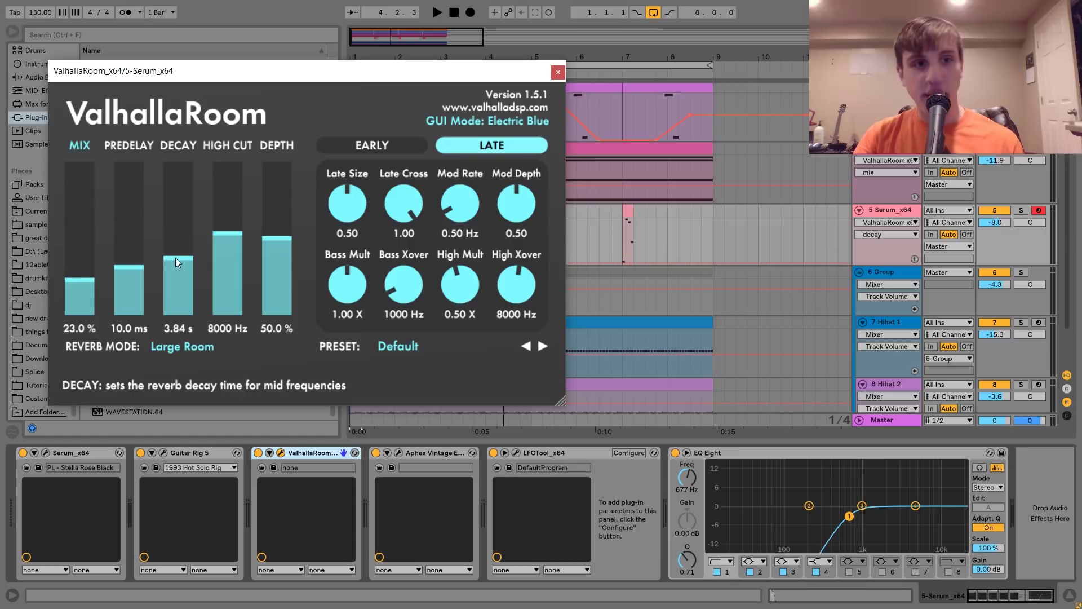
key(space)
drag(175, 258, 175, 262)
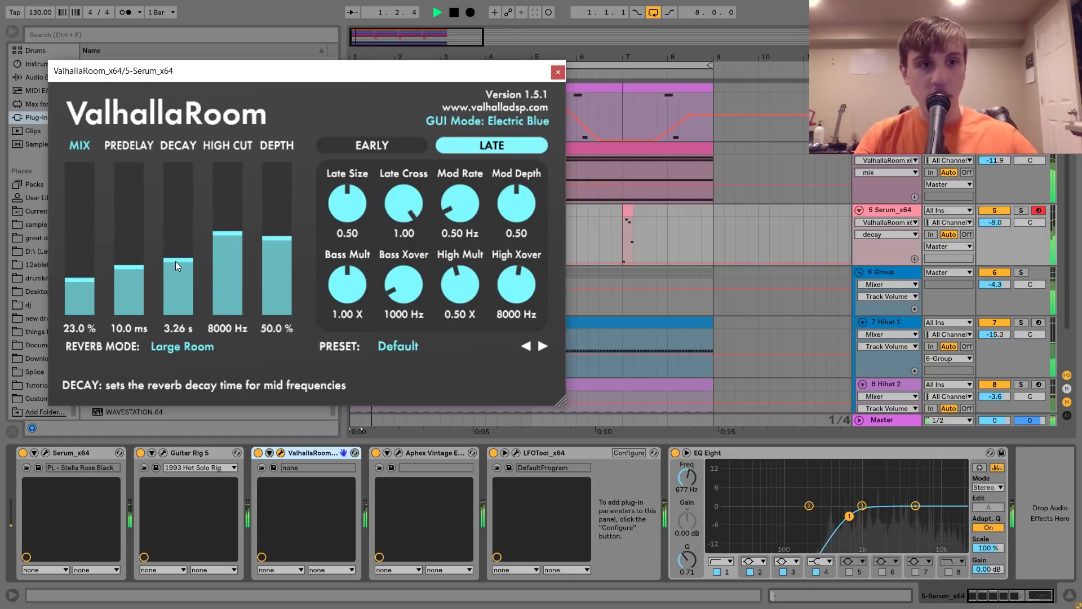
click(557, 73)
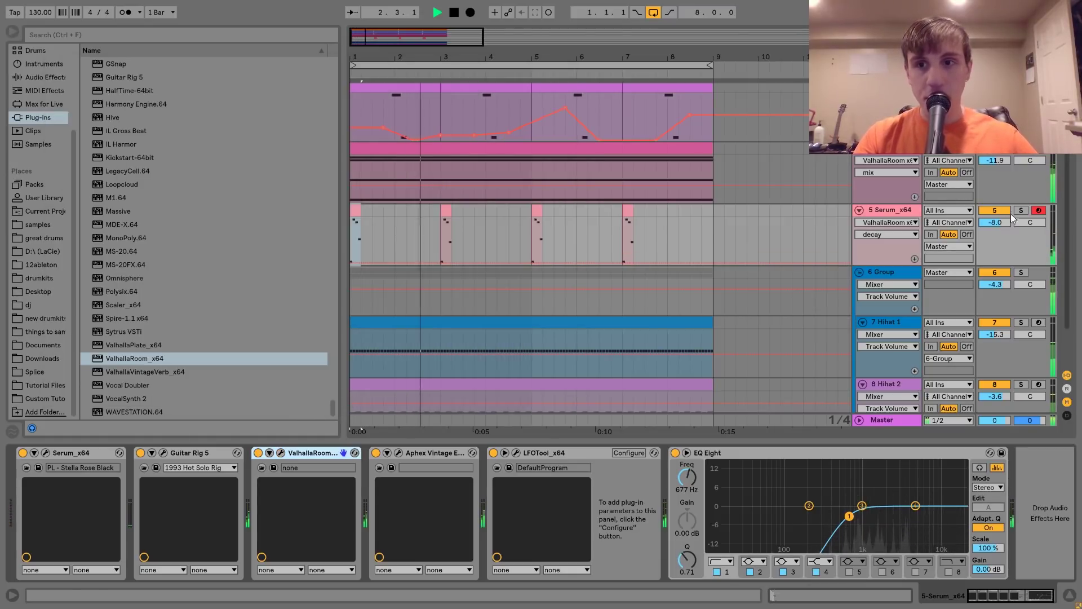
Step: Lower the pluck track's volume to -12.9 dB in the full mix and fold the track
drag(995, 222, 1000, 225)
scroll(1000, 224, up, 2)
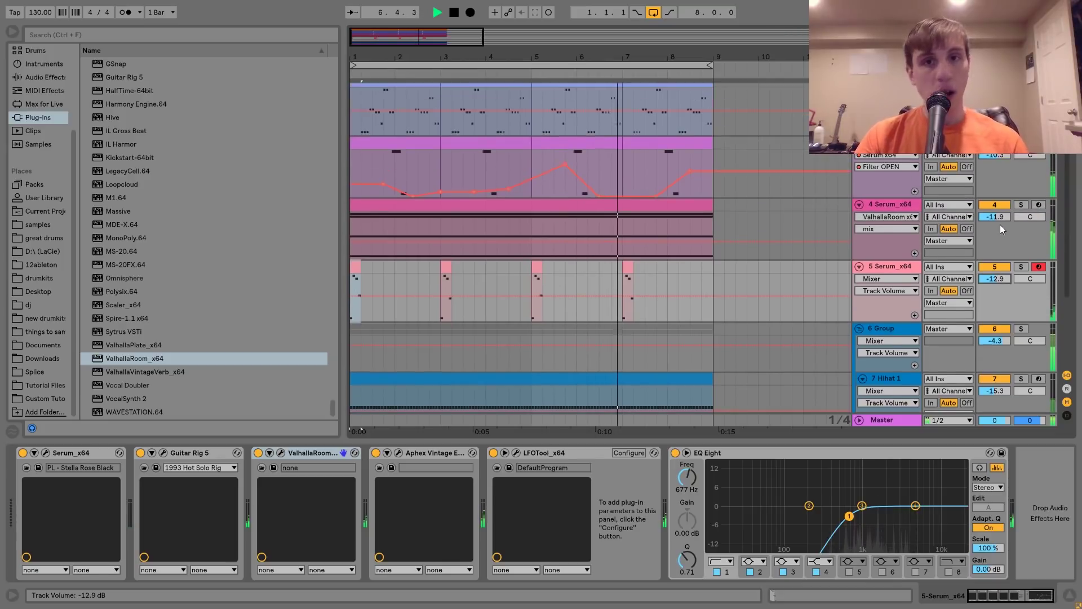
click(858, 266)
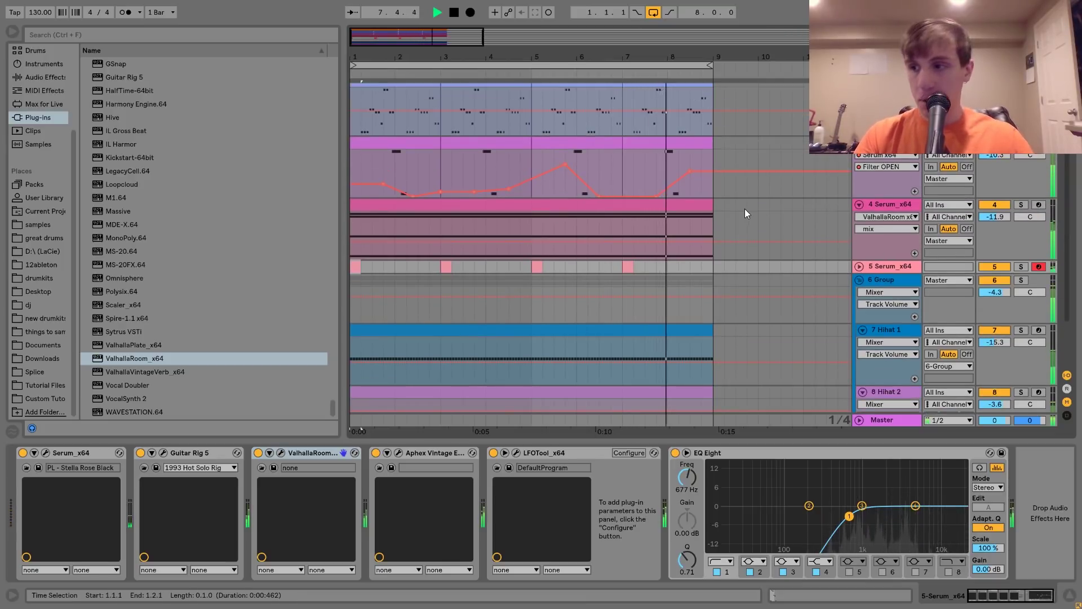
key(space)
Step: Turn off arrangement looping and collapse all tracks
key(ctrl+l)
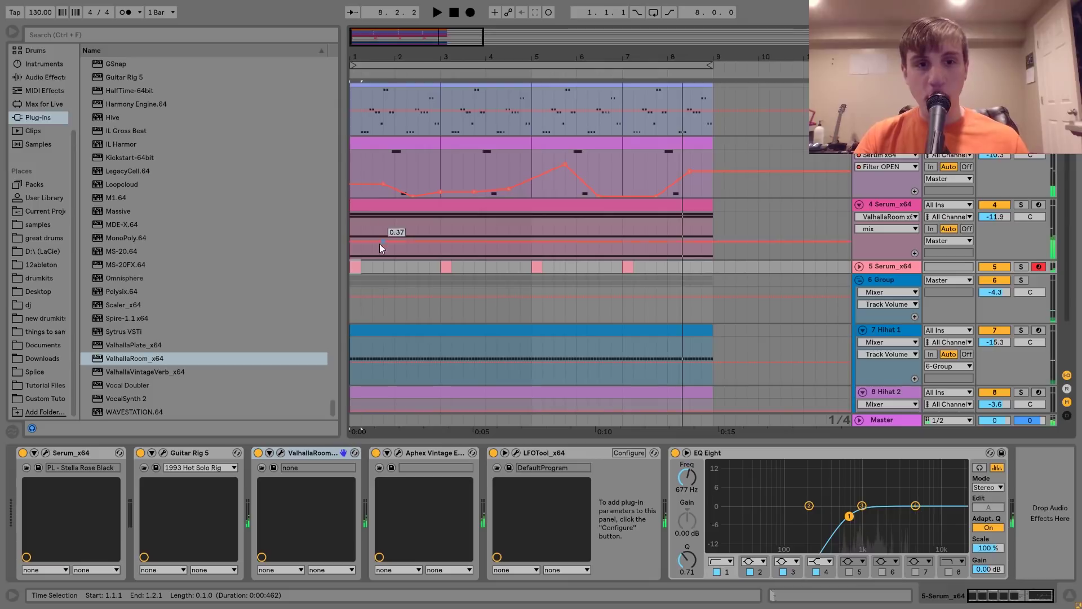
click(890, 278)
alt+click(857, 282)
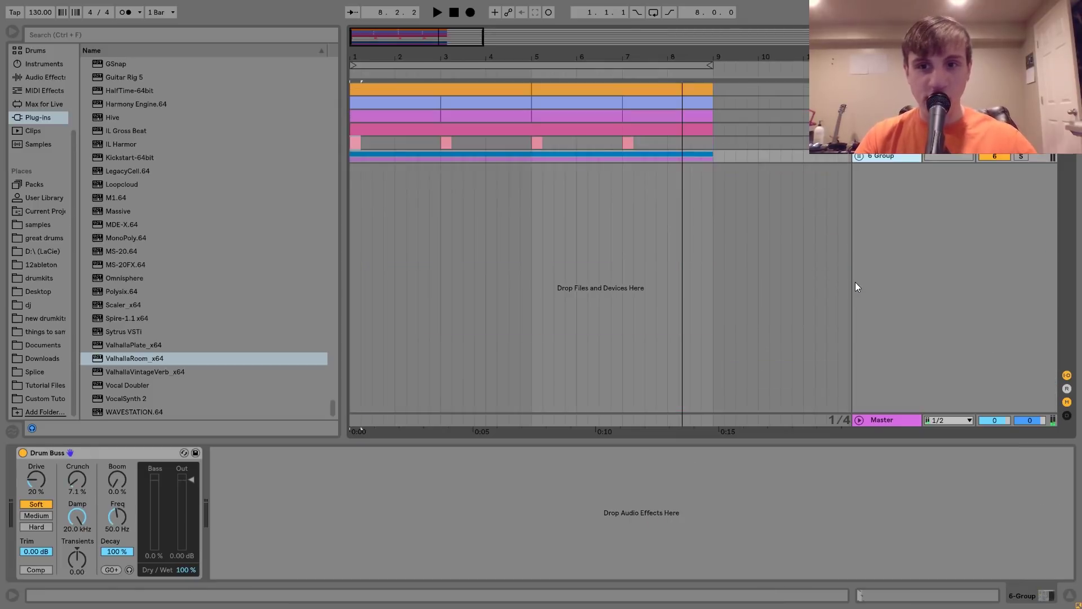
Step: Play the full eight-bar arrangement from bar 1 and listen to the combined layers
click(351, 156)
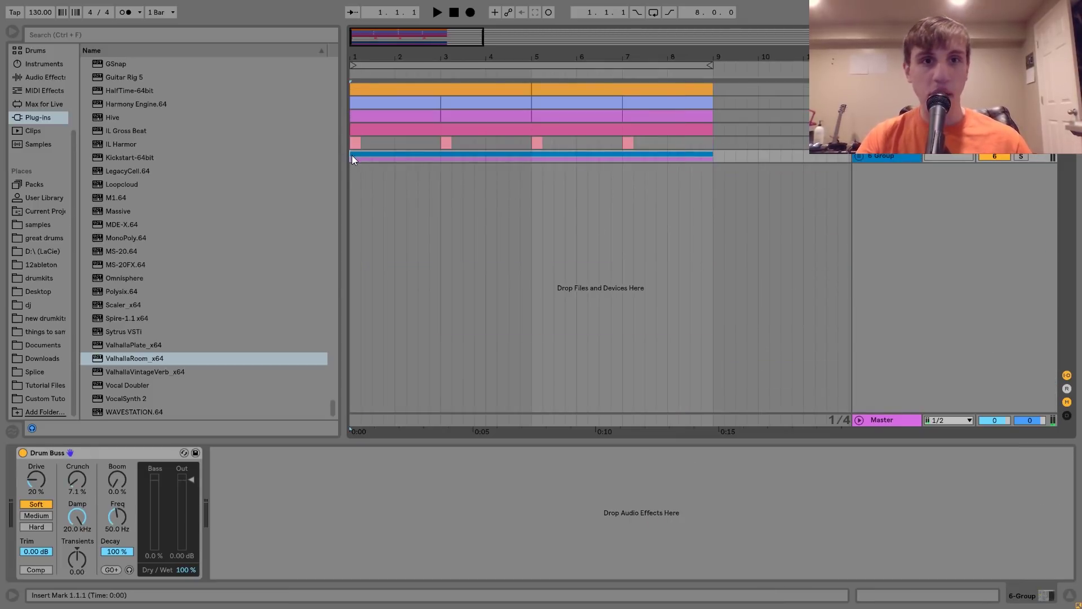
key(space)
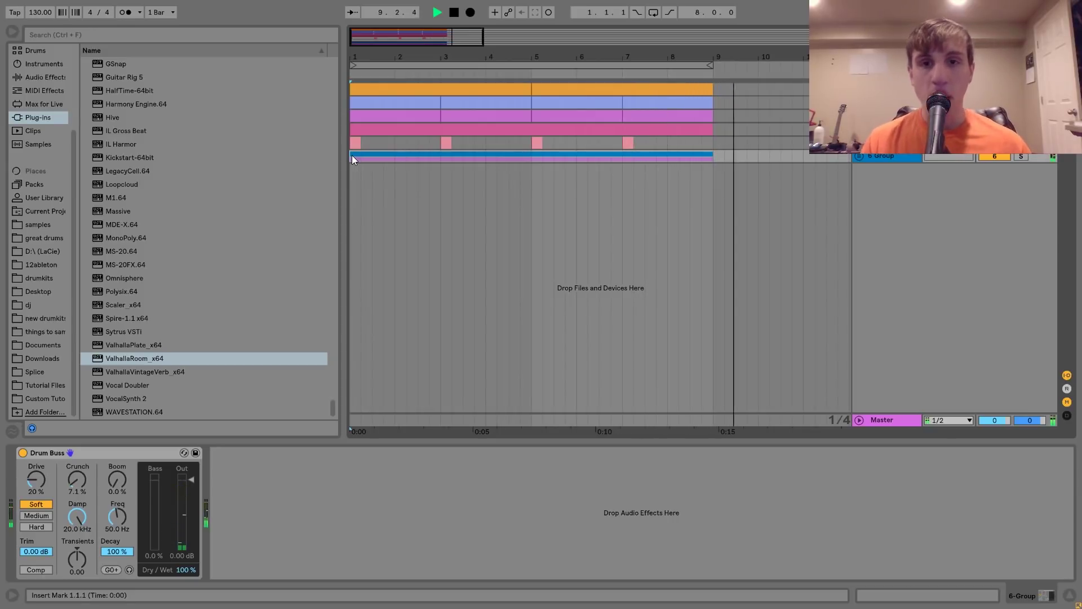
key(space)
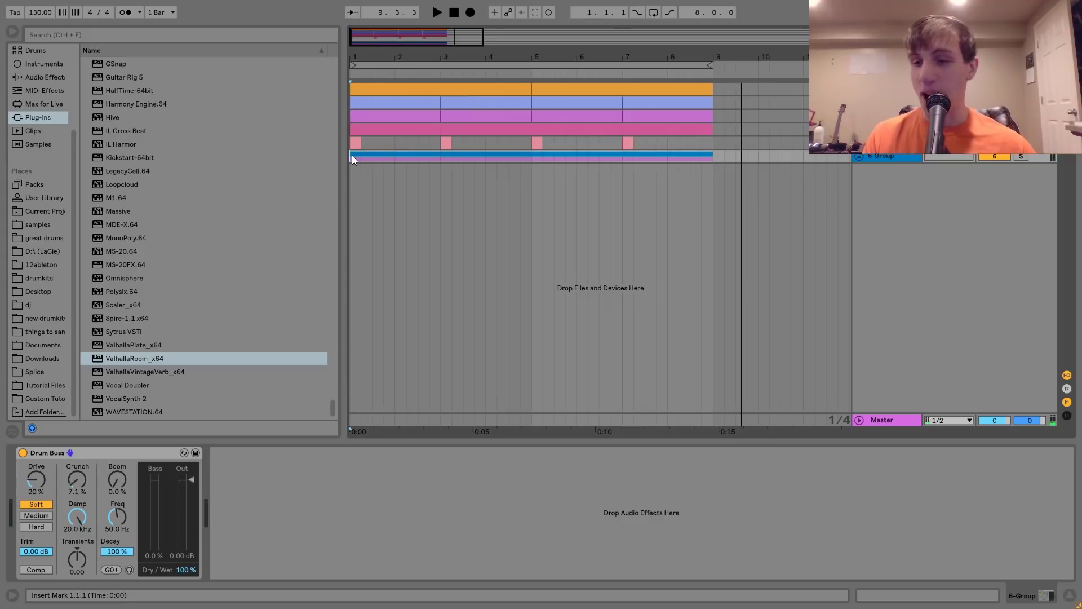